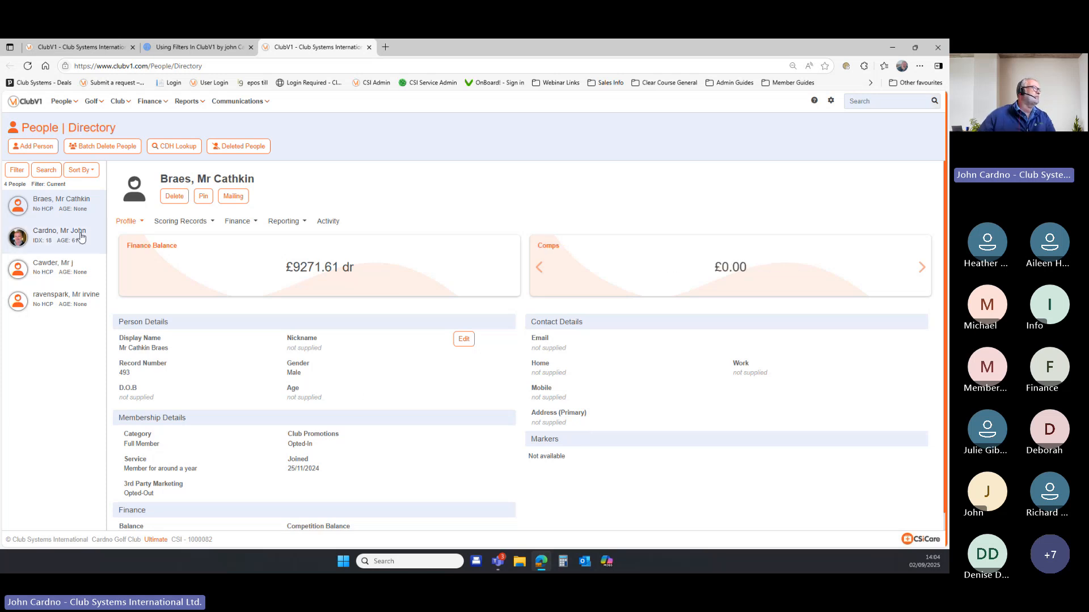
Remove the Locker Number criterion from the People Directory filter and apply it.
left_click(66, 105)
left_click(75, 121)
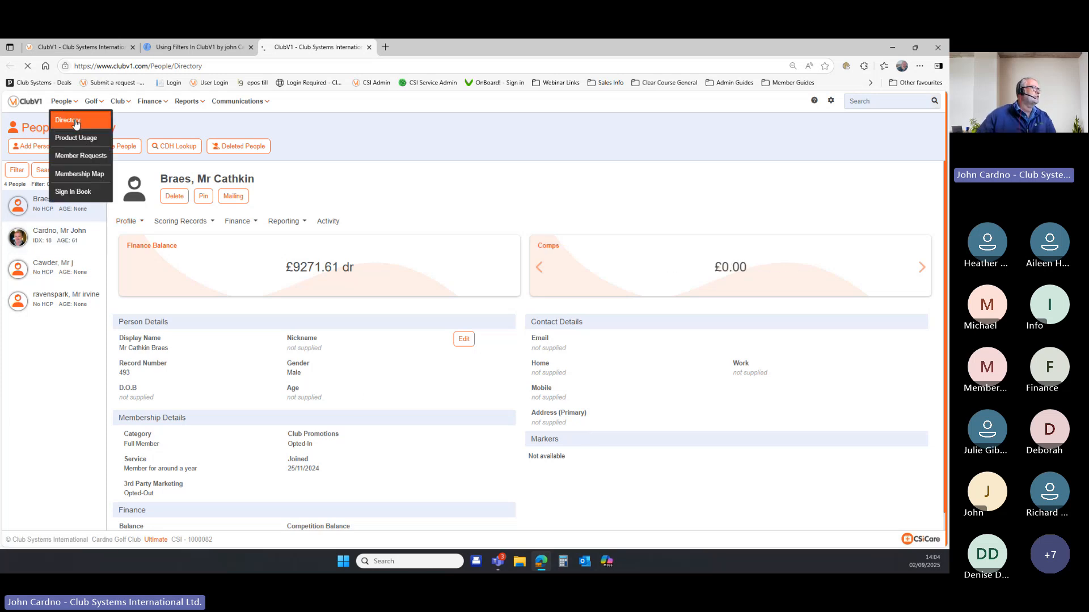
left_click(18, 175)
left_click(96, 199)
left_click(83, 212)
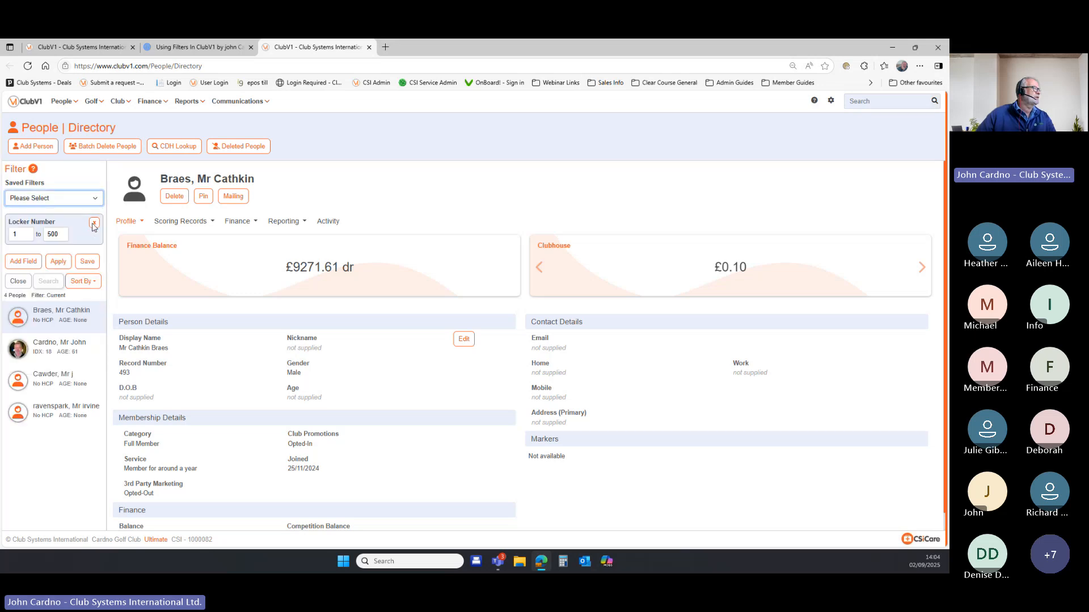
left_click(94, 224)
left_click(68, 230)
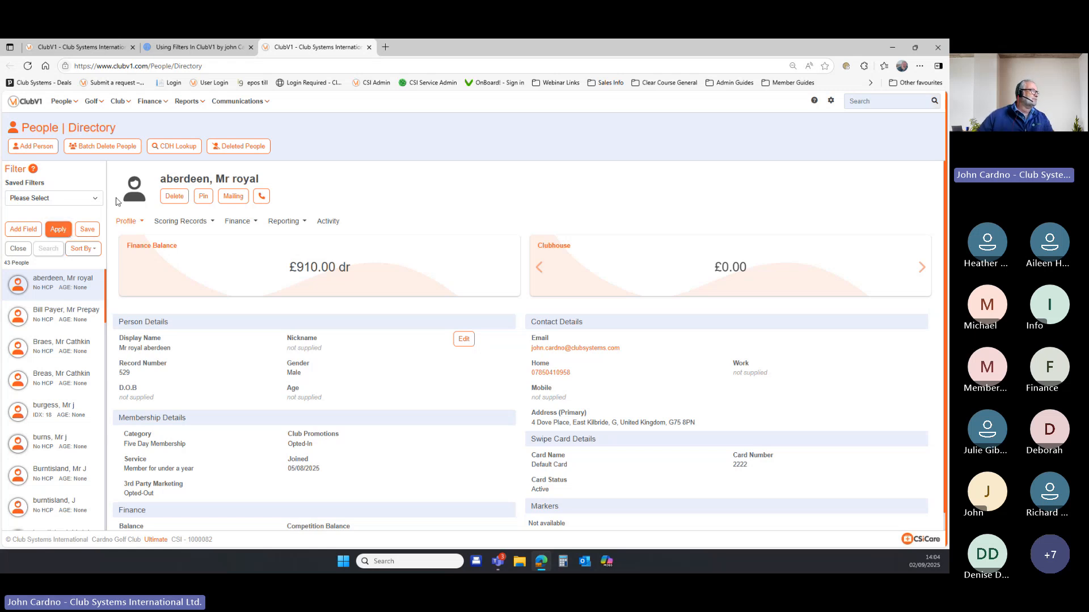
Reload the People Directory, now listing 43 people, and reopen its filter options.
left_click(61, 101)
left_click(68, 120)
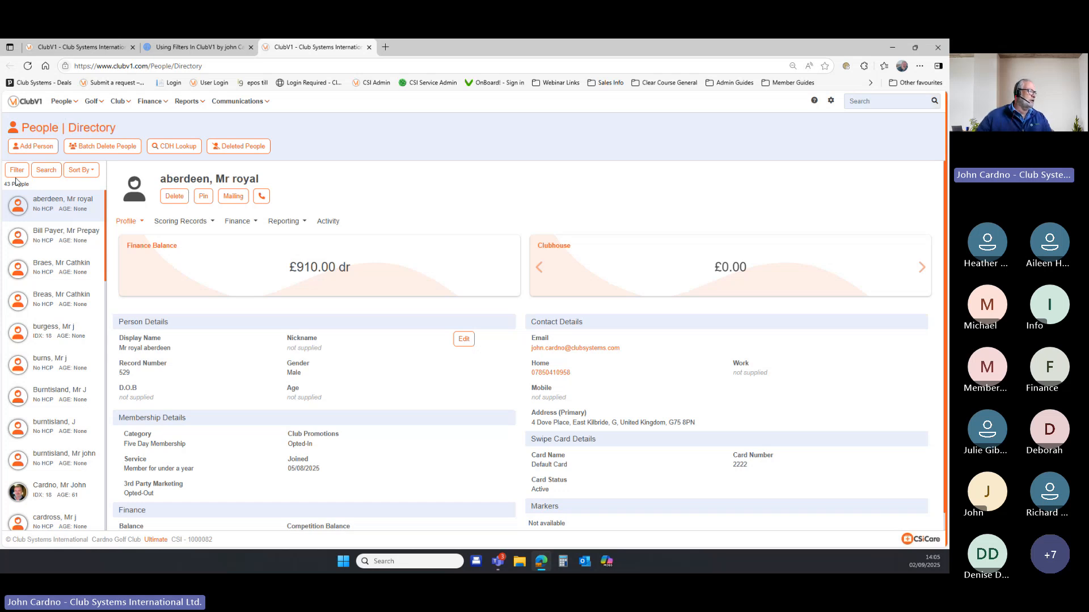
left_click(19, 171)
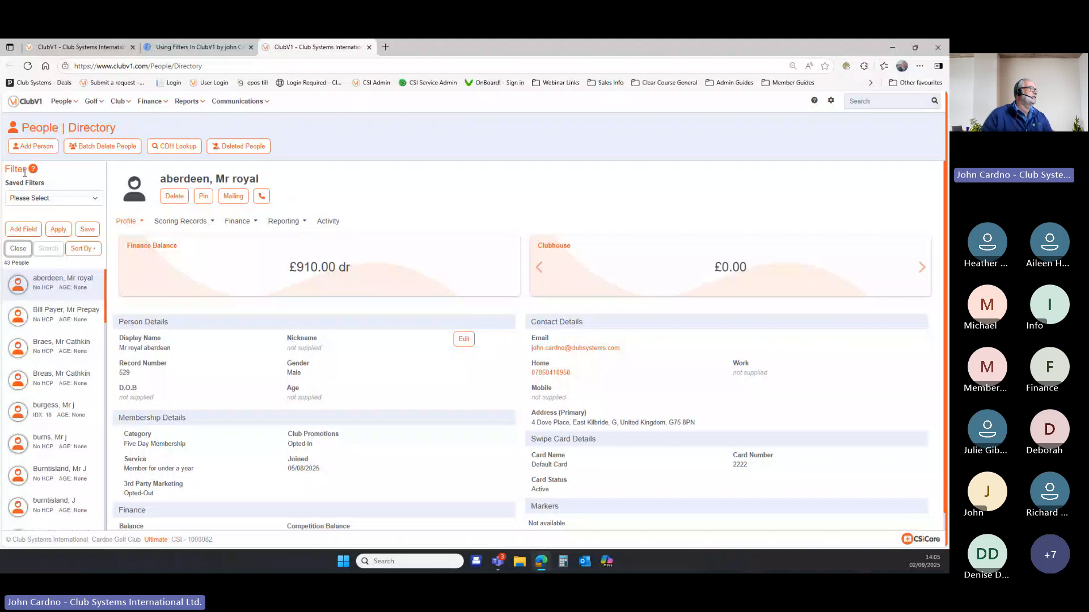
Load the 'All Members' saved filter and apply it to the 43-person directory.
left_click(98, 201)
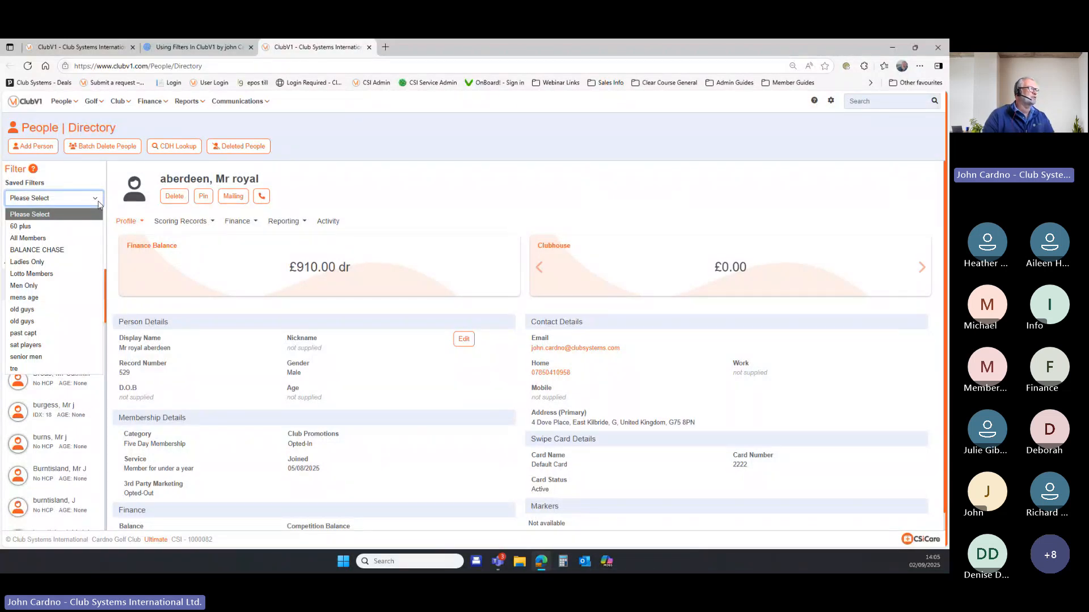
left_click(91, 238)
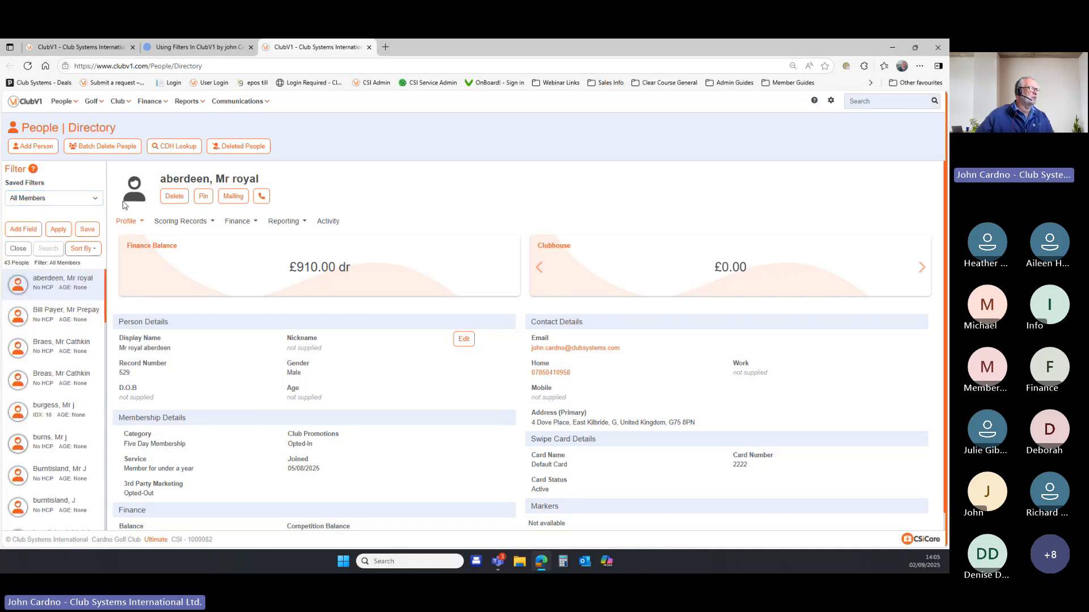
left_click(66, 229)
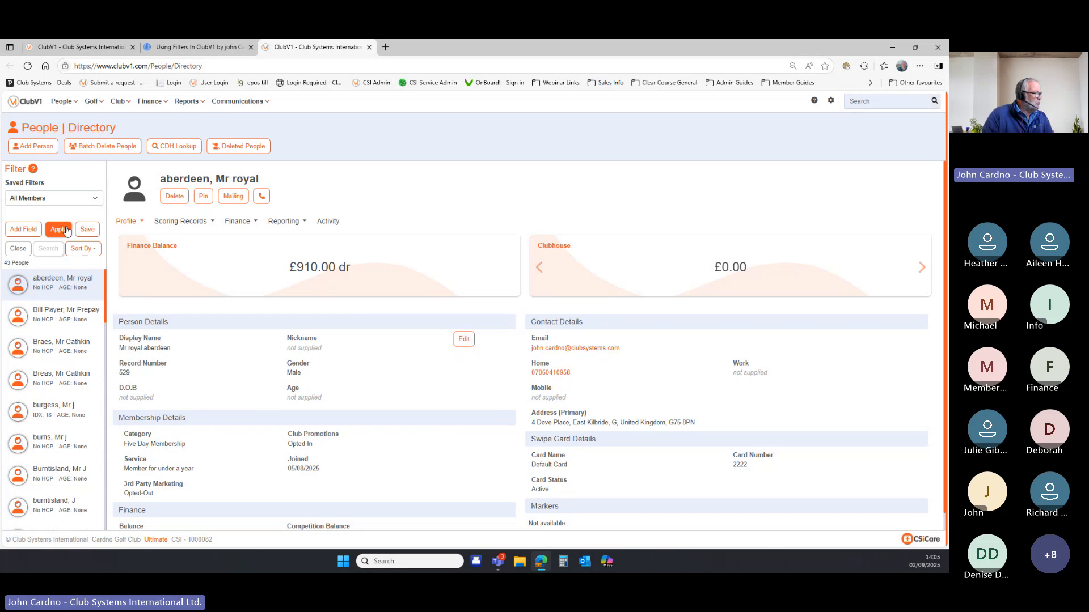
left_click(28, 234)
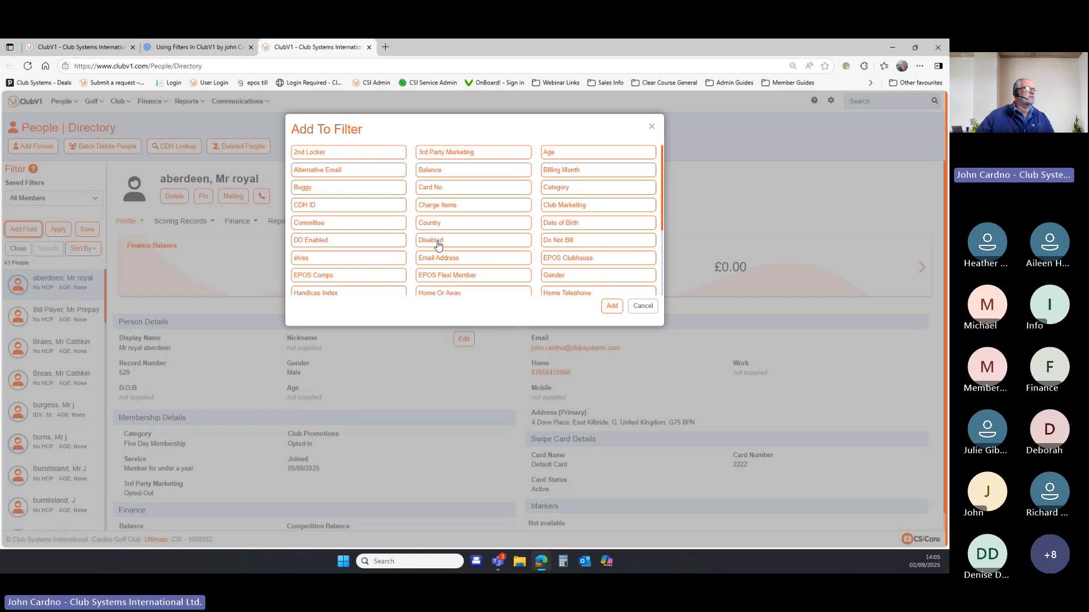
left_click(585, 156)
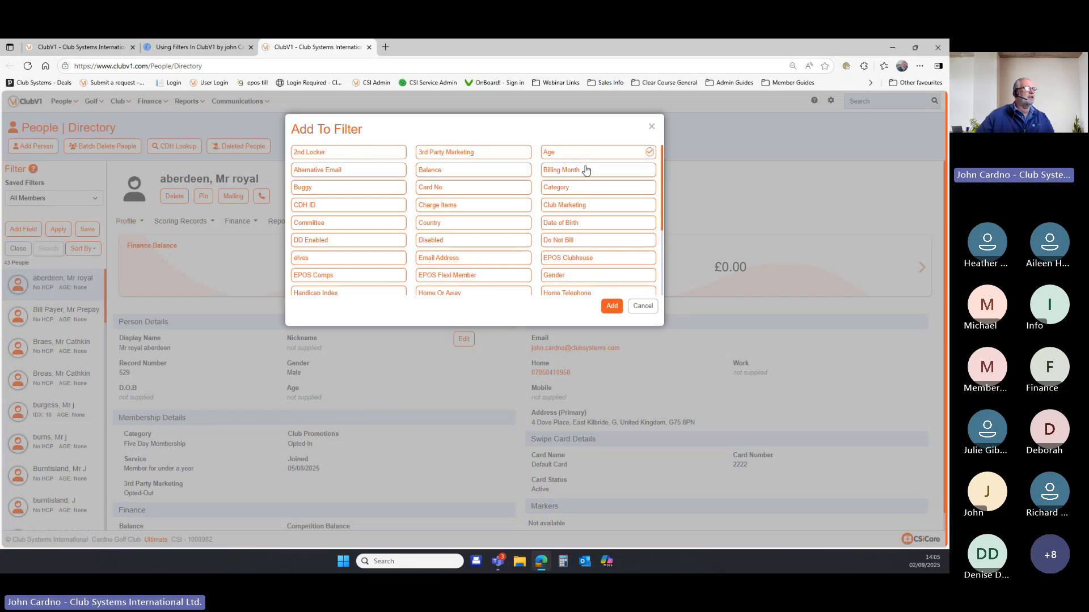
left_click(612, 306)
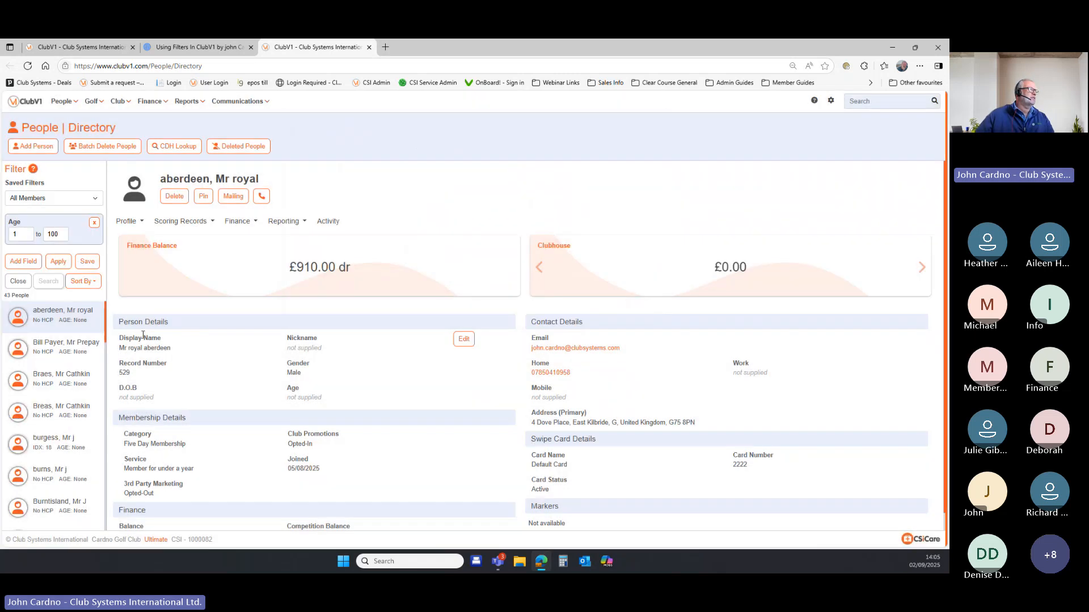
double_click(53, 234)
double_click(17, 236)
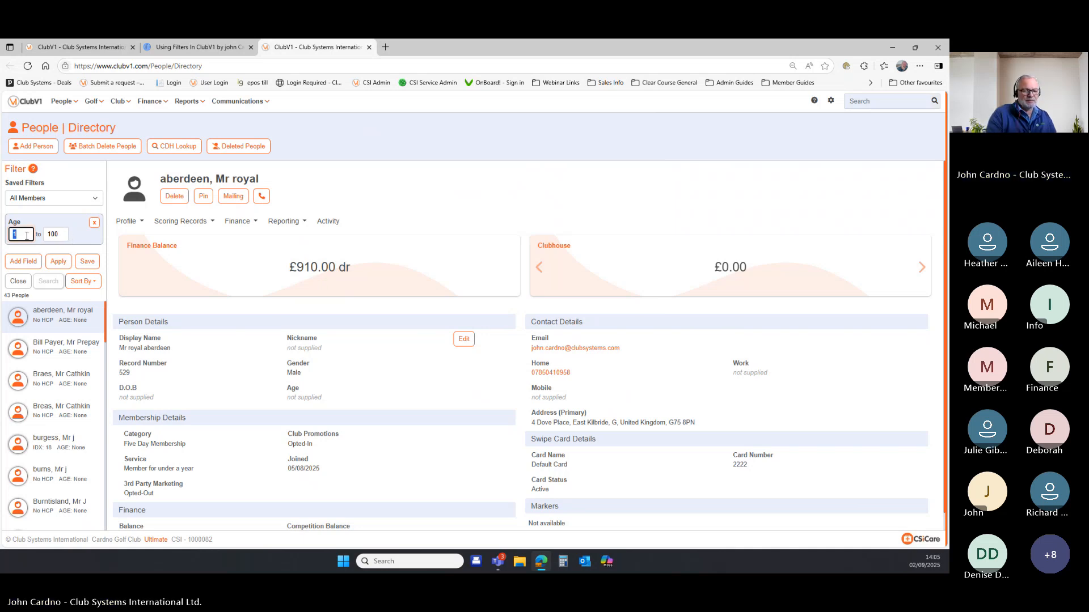
type("55")
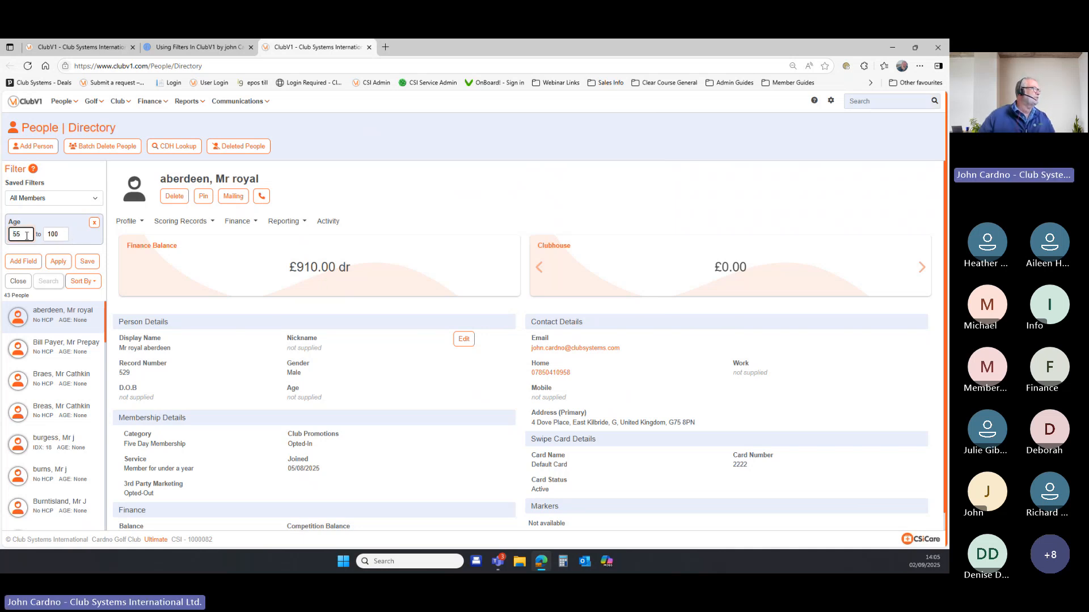
left_click(59, 262)
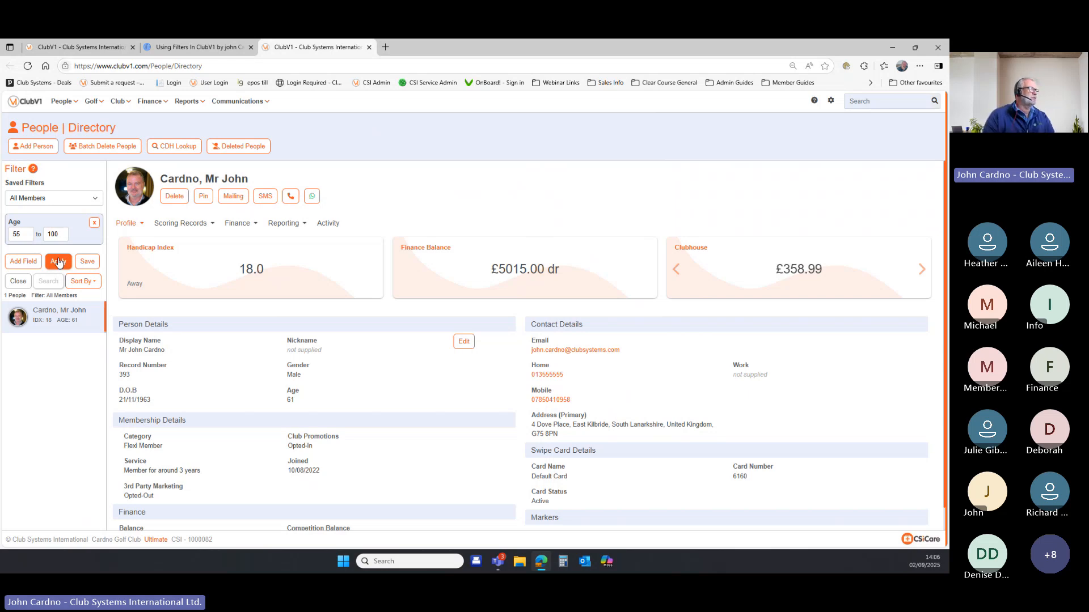
left_click(95, 222)
left_click(58, 230)
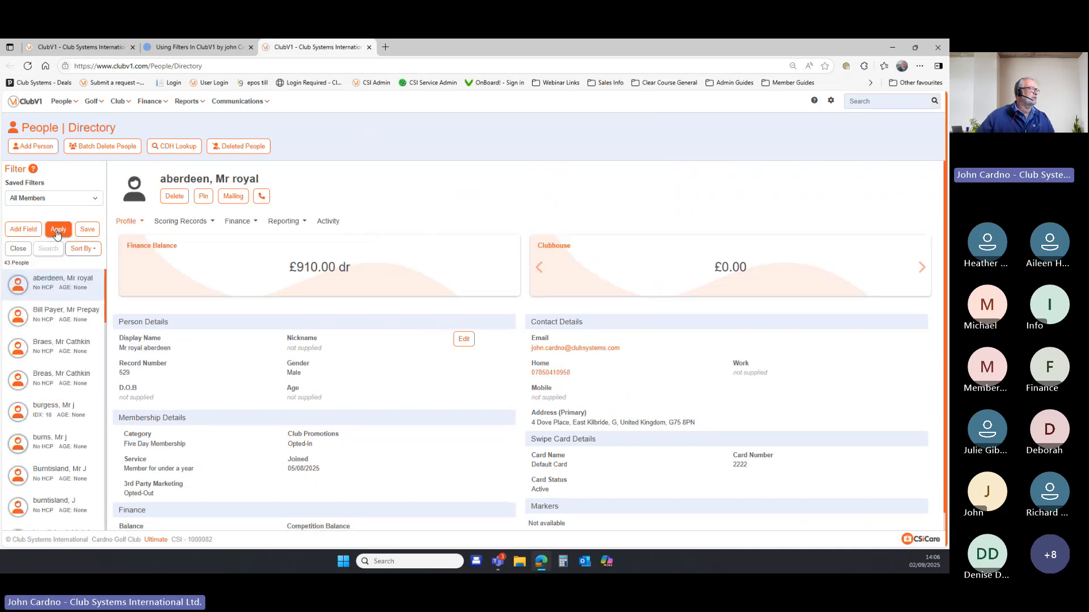
left_click(23, 230)
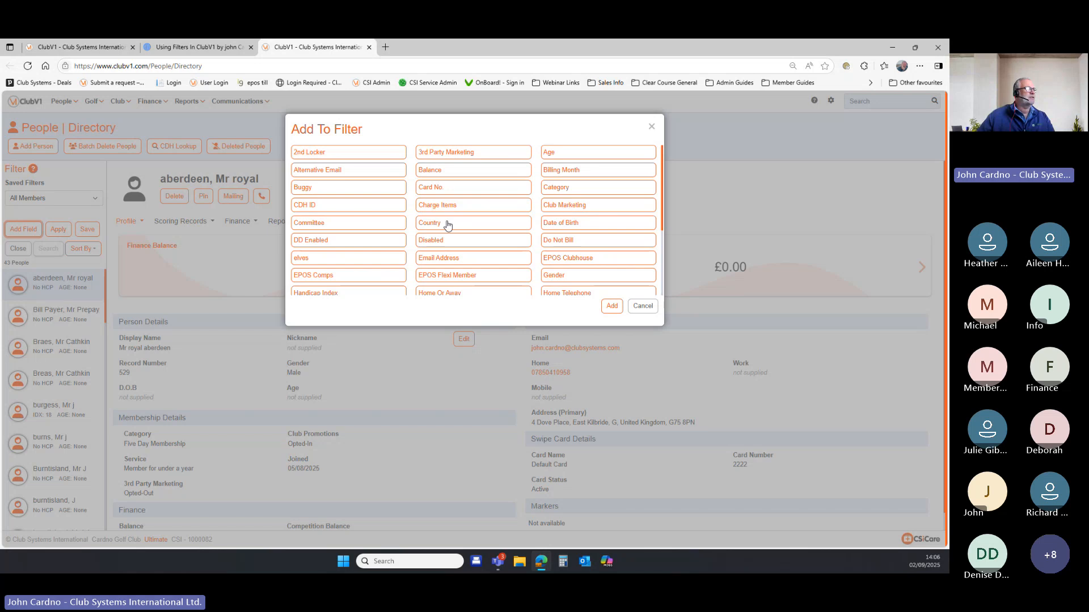
left_click(546, 190)
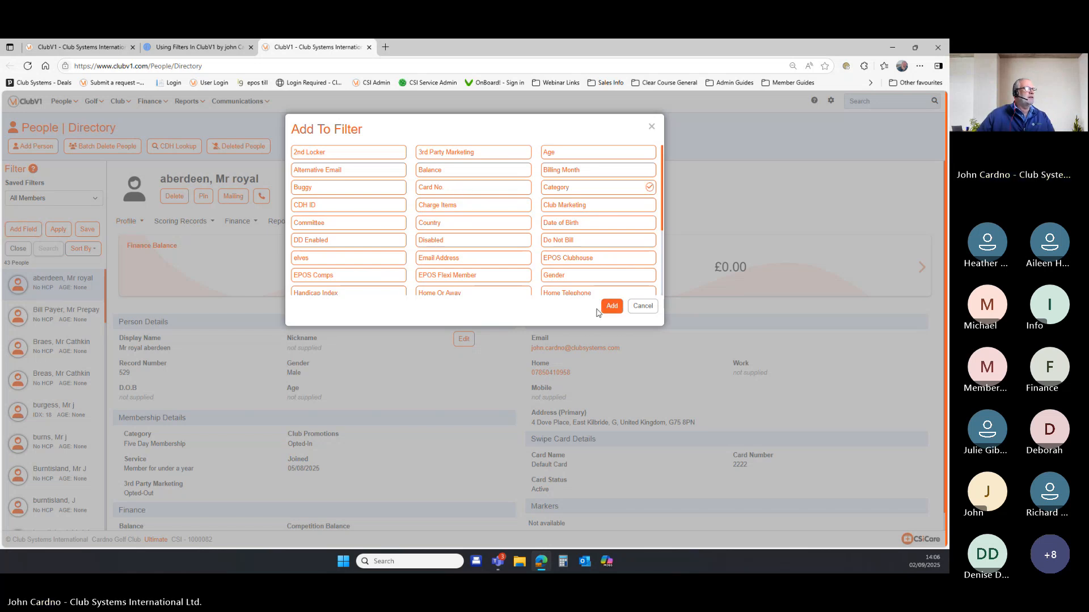
left_click(606, 311)
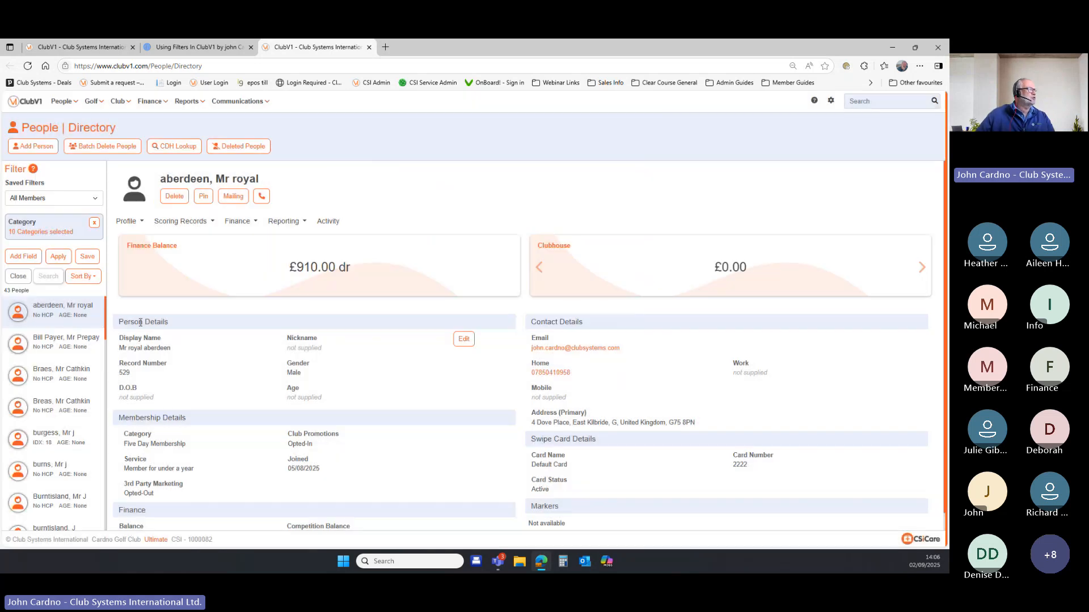
left_click(33, 234)
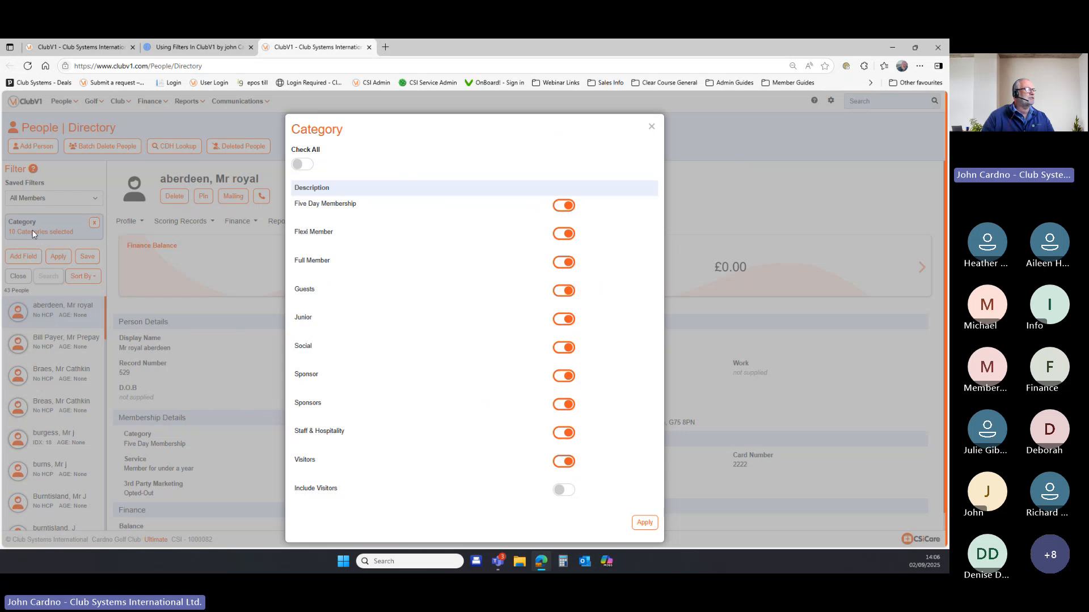
left_click(565, 208)
left_click(302, 165)
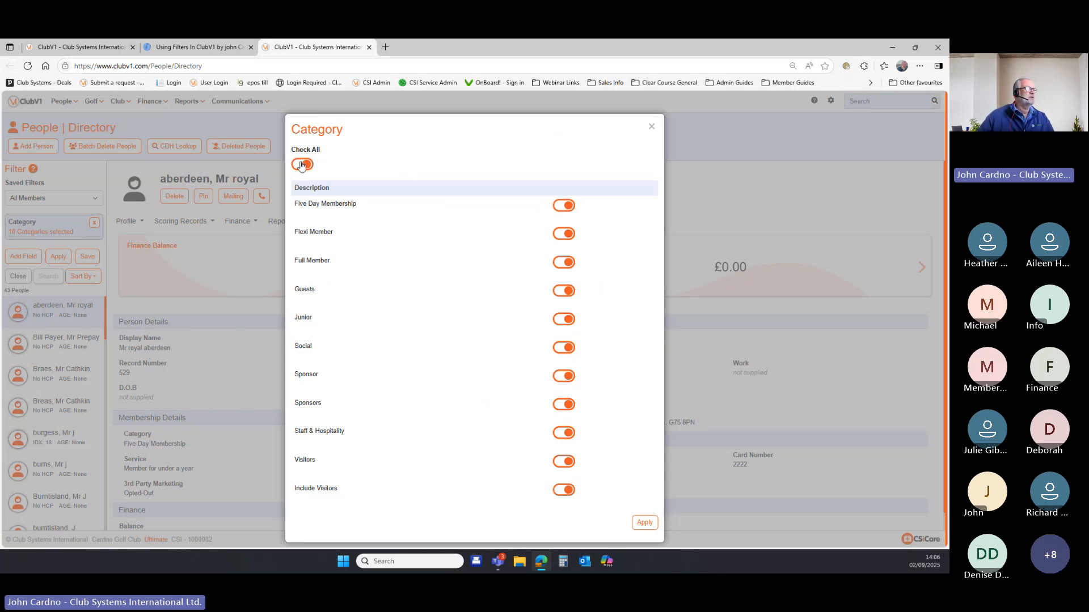
left_click(302, 165)
left_click(564, 233)
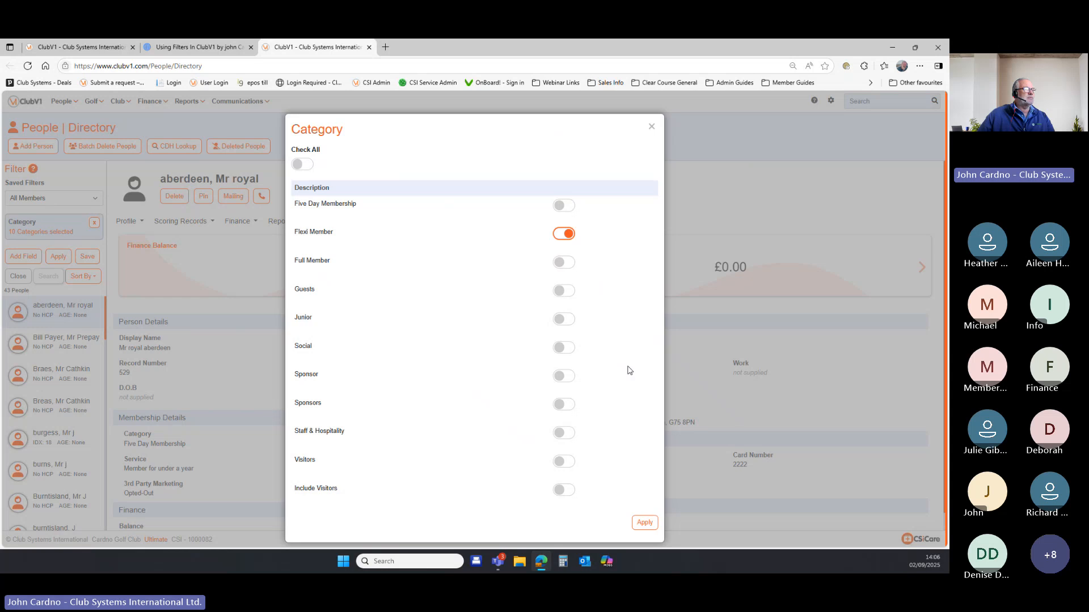
left_click(644, 523)
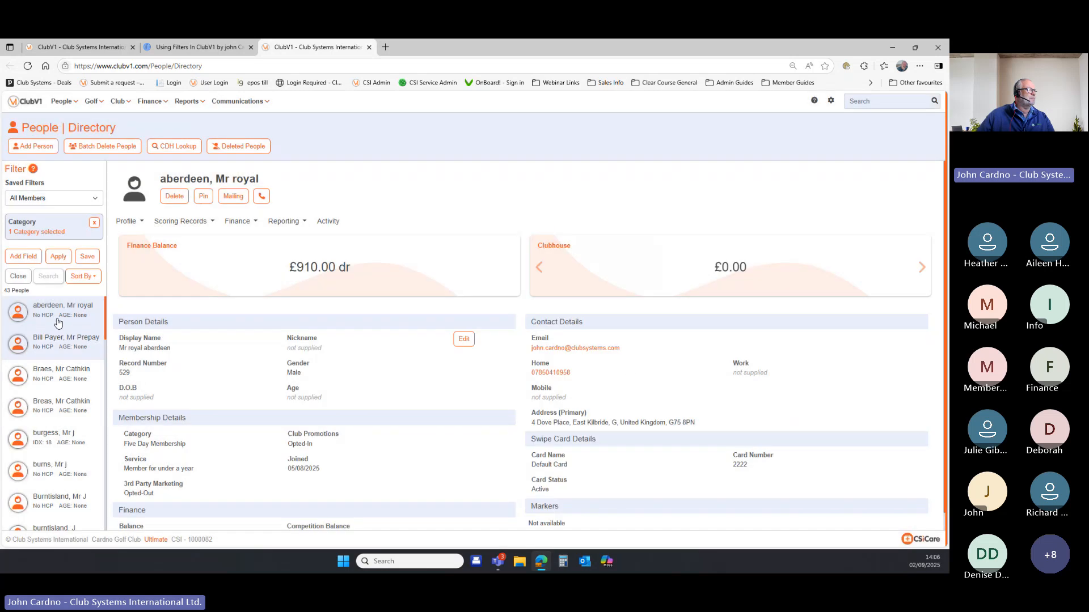
left_click(59, 258)
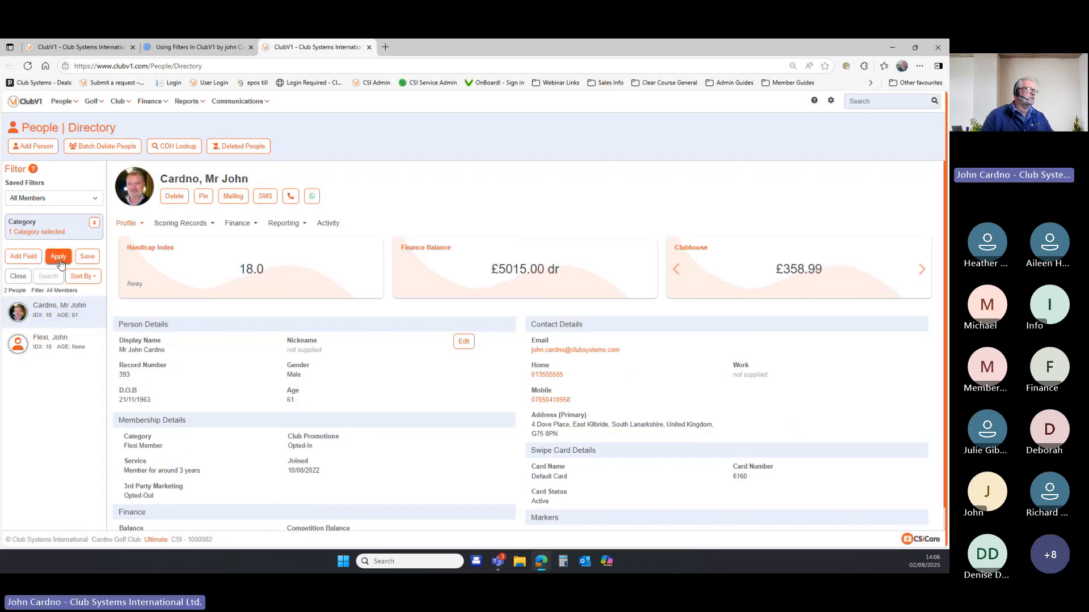
left_click(94, 222)
left_click(58, 231)
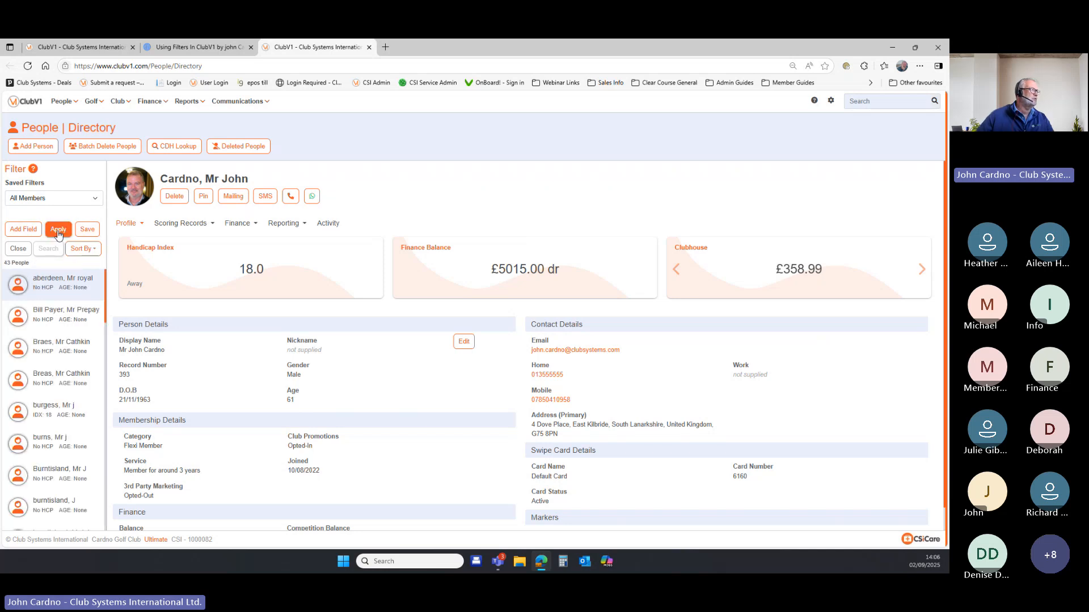
left_click(17, 232)
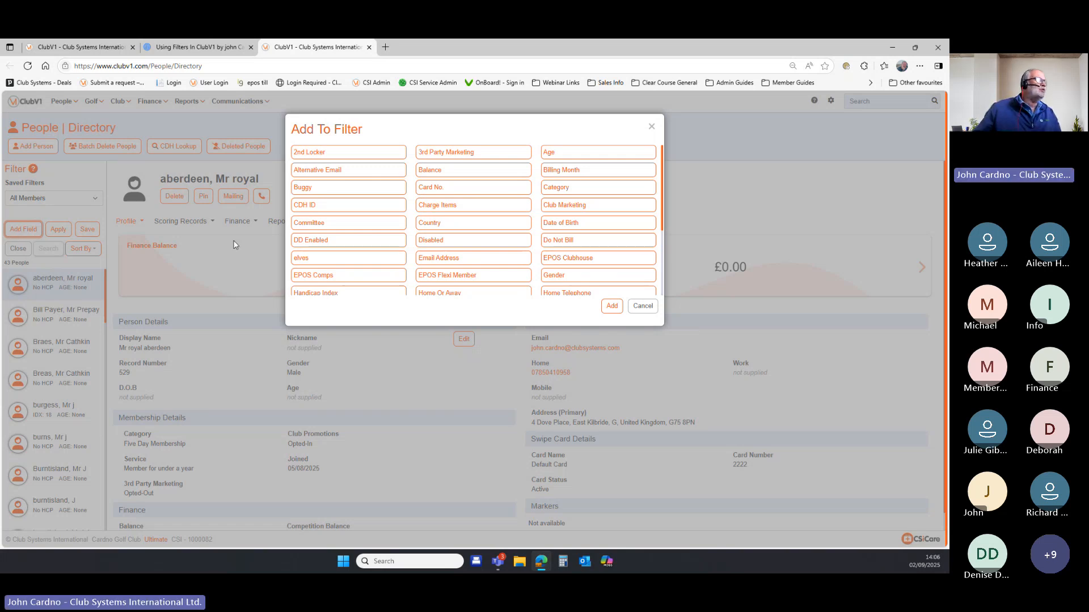
Add an Age criterion and filter the directory to ages 50 to 100.
left_click(574, 156)
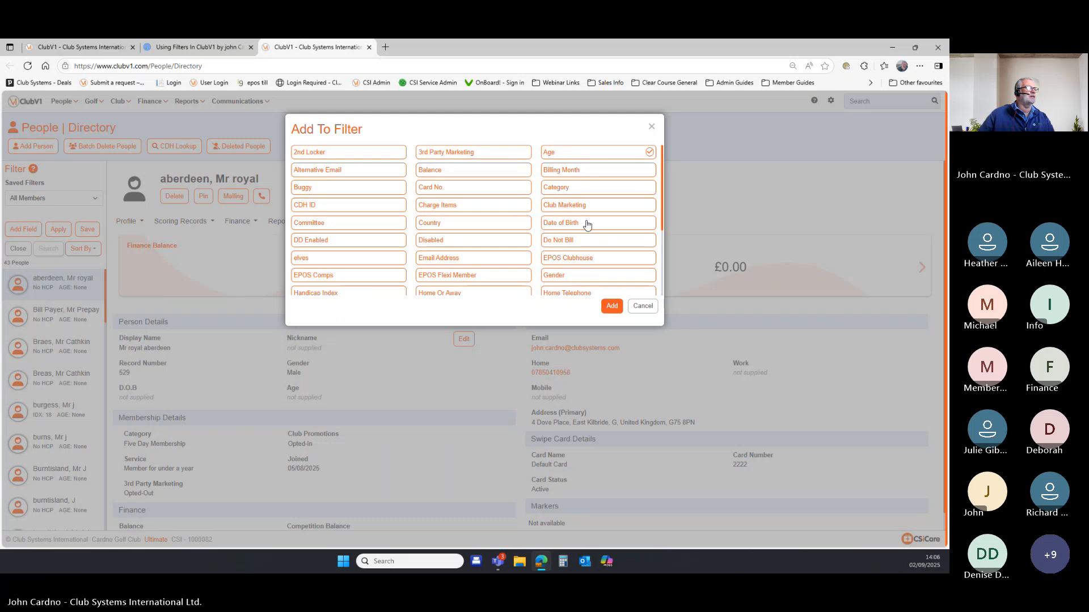
left_click(611, 306)
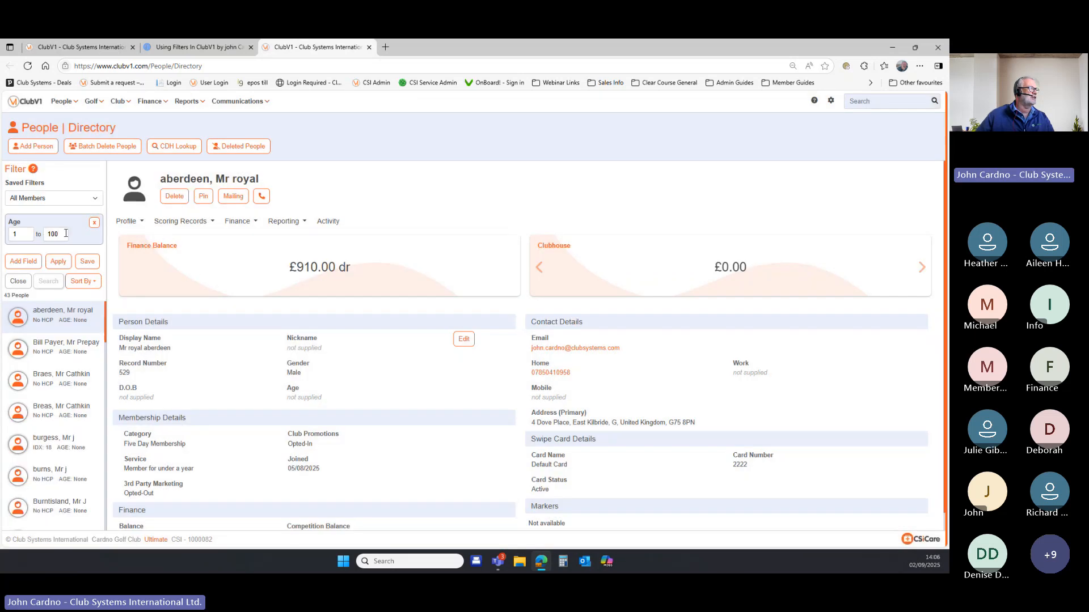
double_click(13, 236)
type("50")
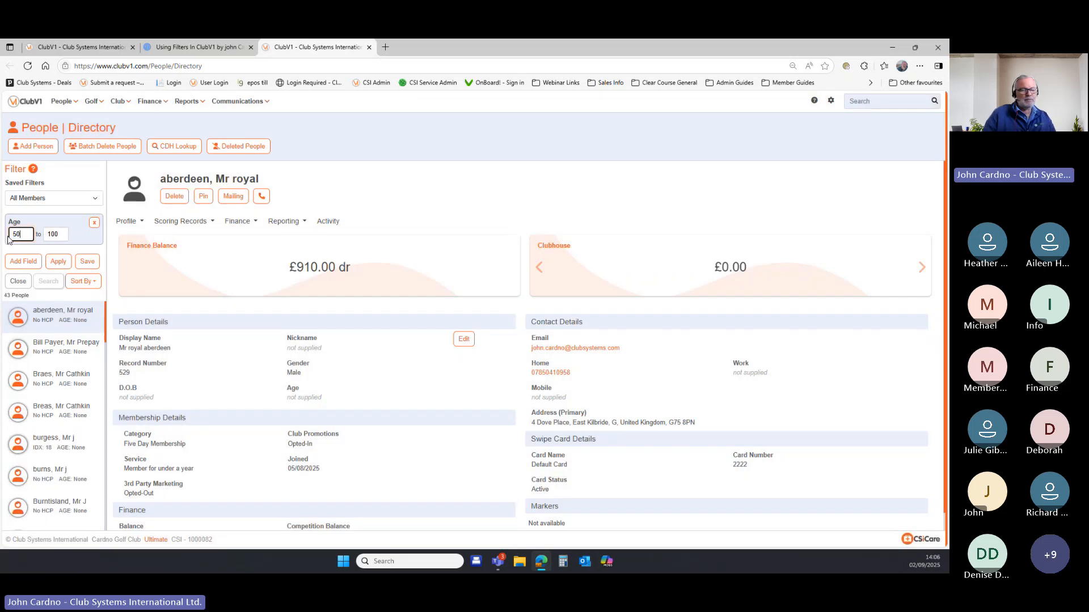
left_click(58, 264)
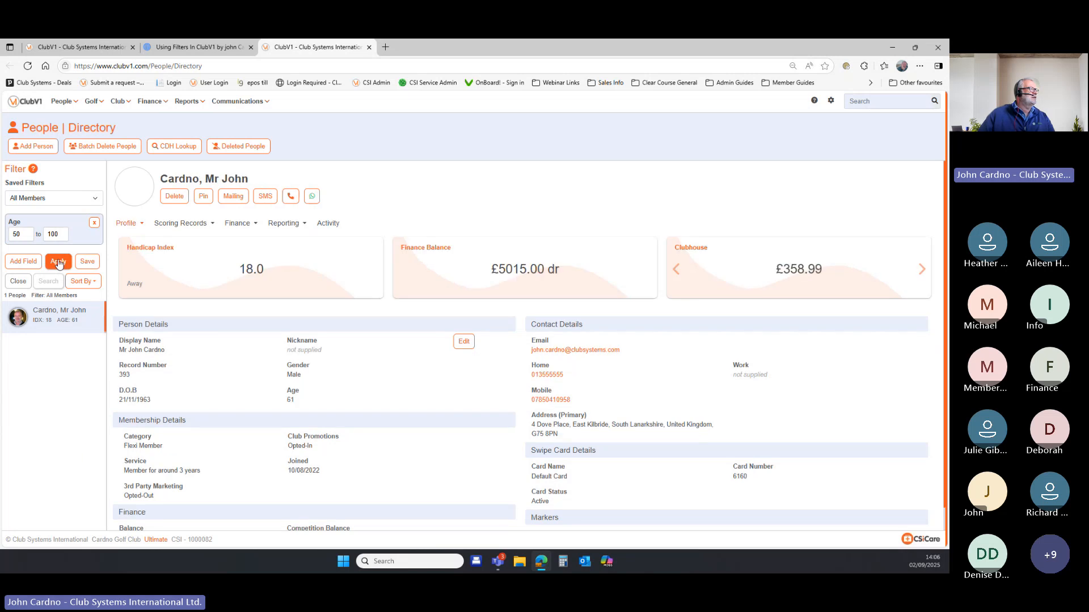
Add a Handicap Index criterion with maximum 18, narrowing the directory to one person.
left_click(23, 262)
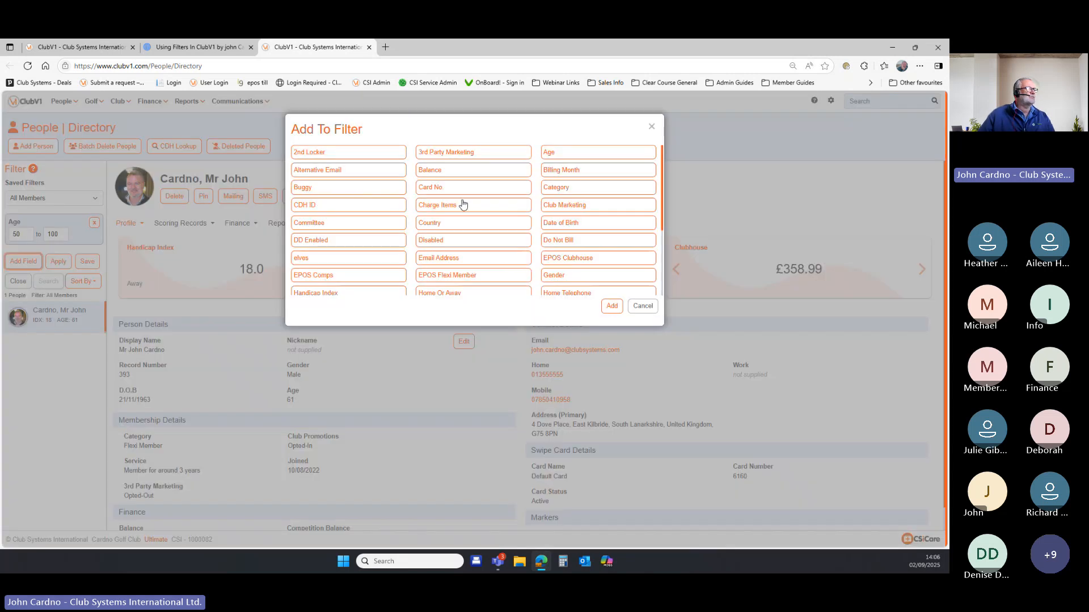
scroll(453, 222, "down", 2)
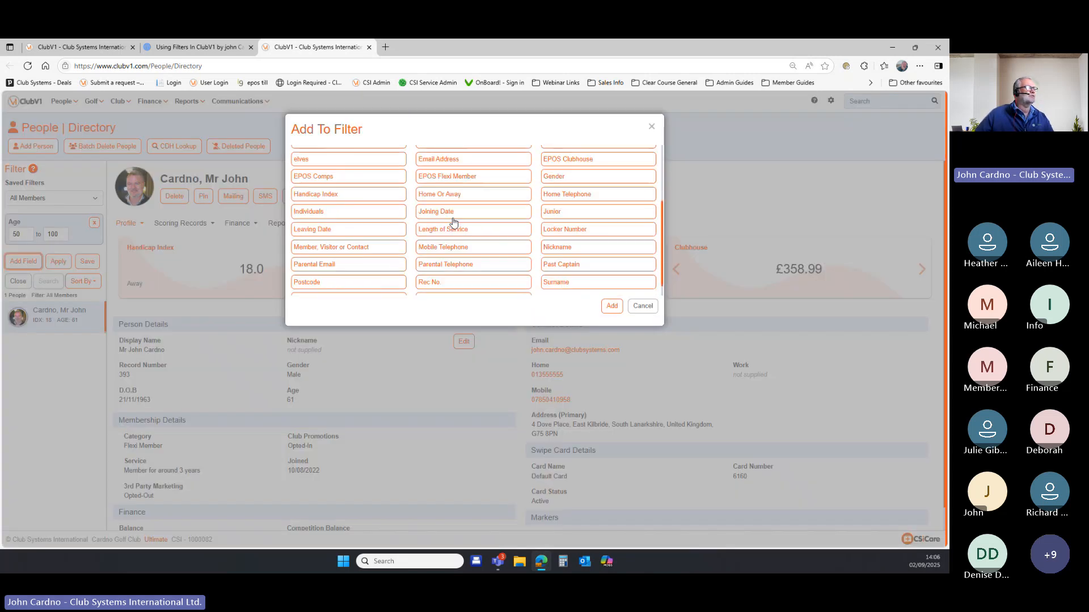
left_click(373, 197)
left_click(612, 307)
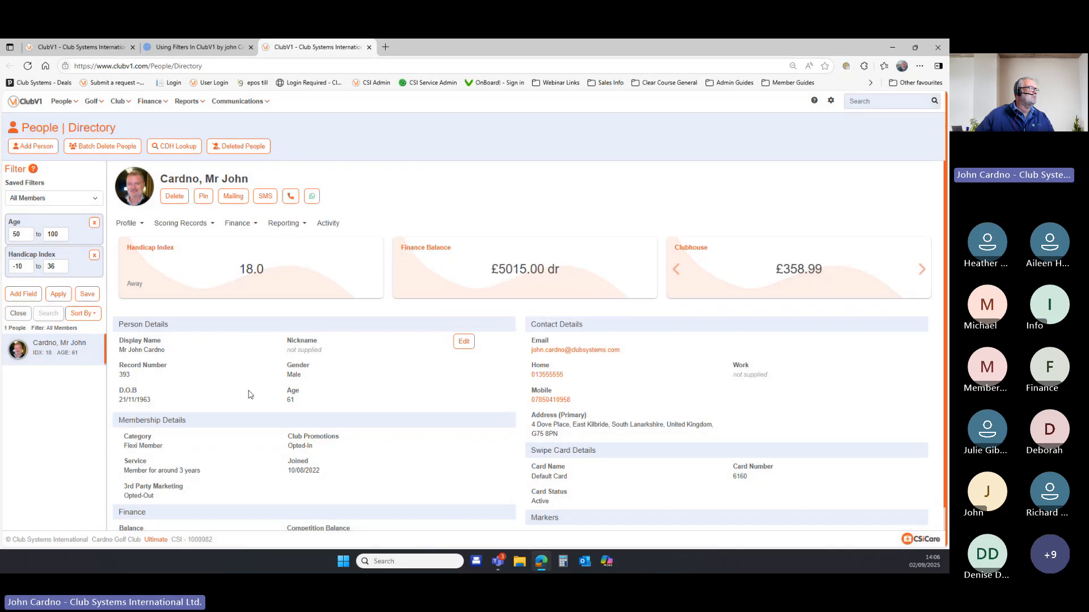
type("18")
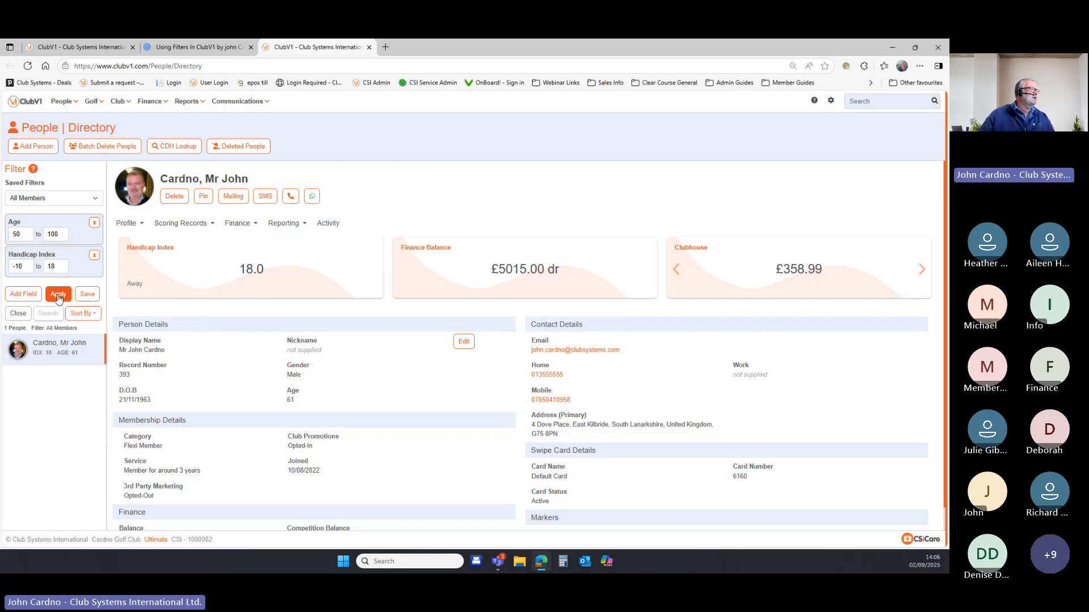
left_click(59, 297)
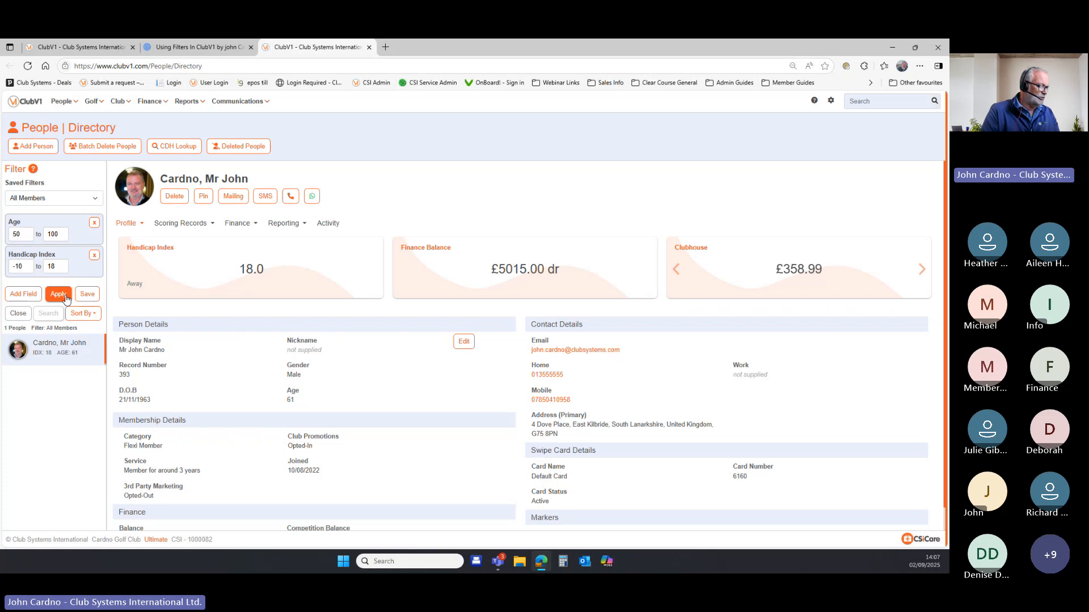
Reload All Members, remove the leftover criteria and reapply to list all 43 people.
left_click(96, 203)
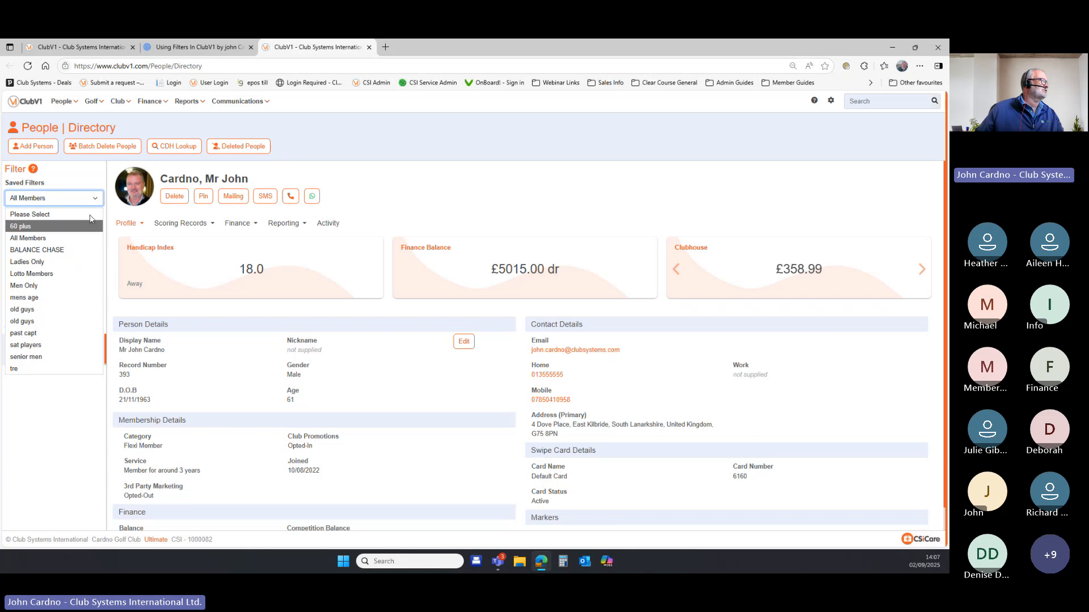
left_click(93, 238)
left_click(94, 223)
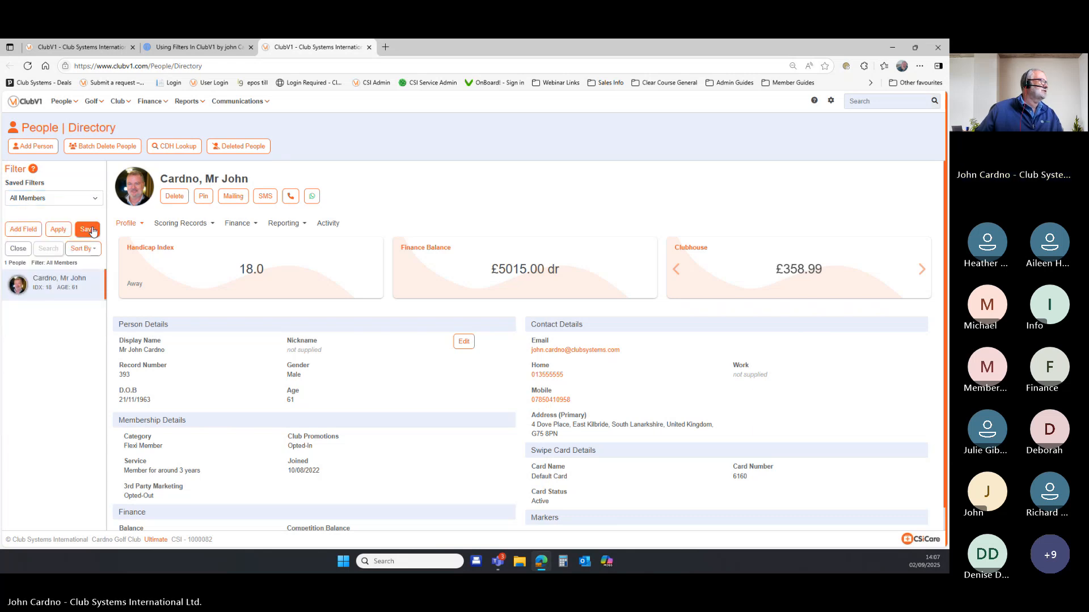
left_click(59, 231)
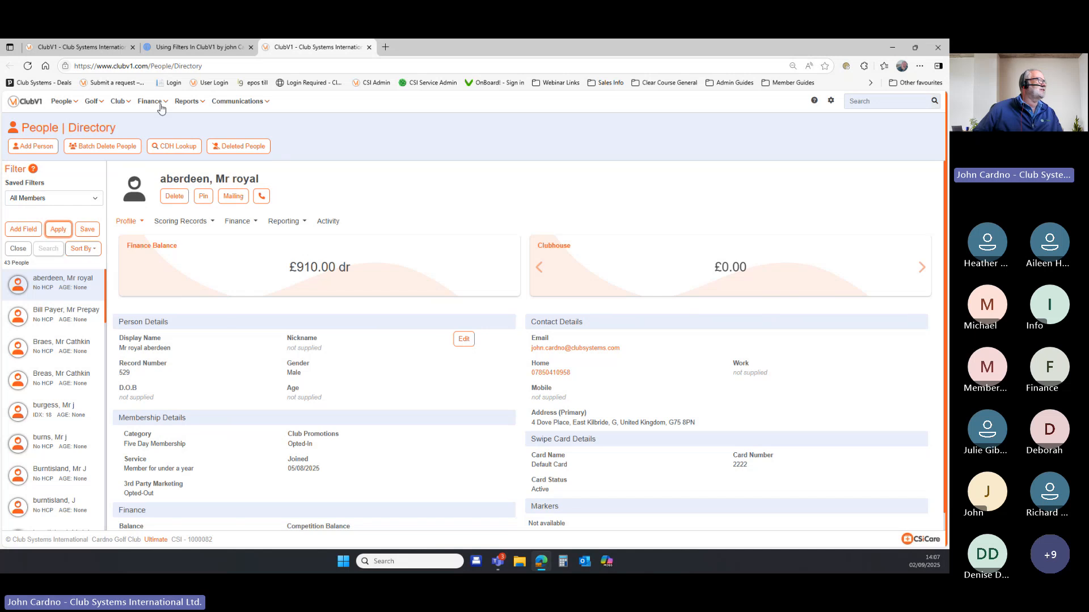
Start a new list report from Reports > Lists.
left_click(183, 104)
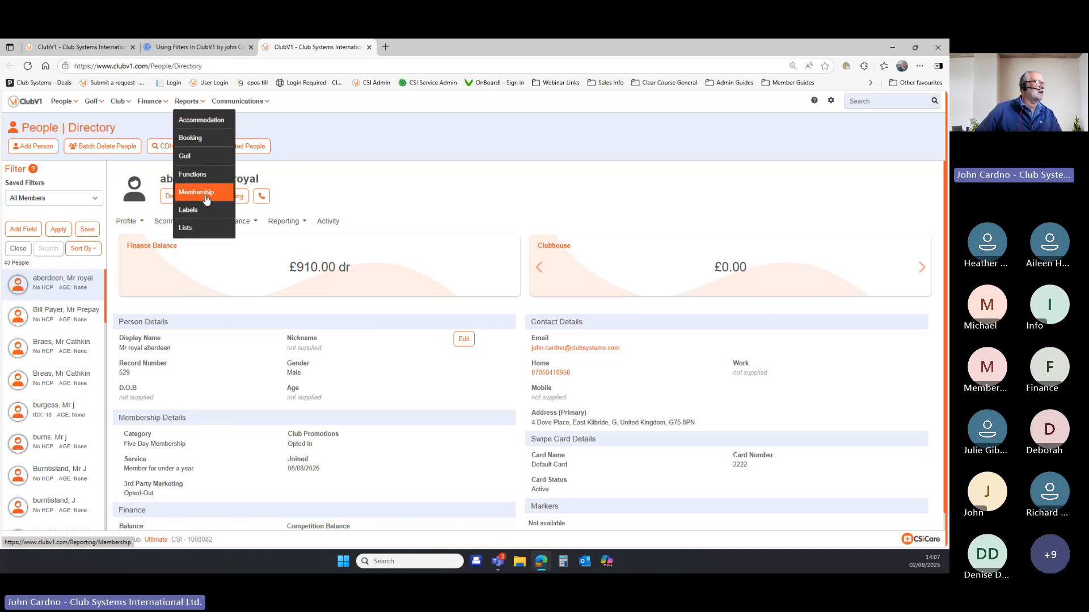
left_click(195, 230)
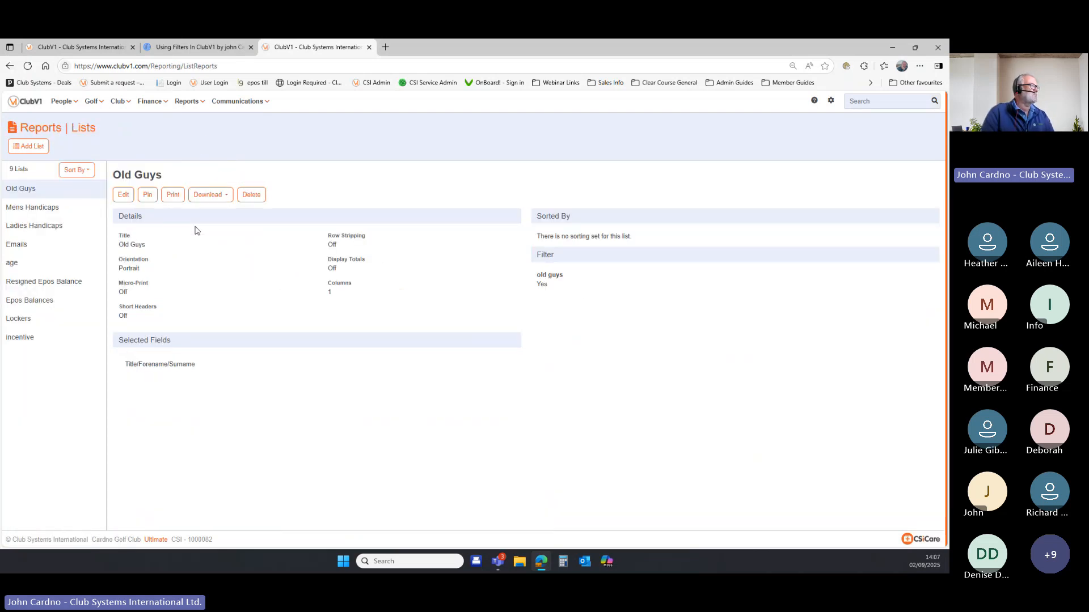
left_click(33, 151)
Give the new list the short name and title 'men over 55 handicap under 18'.
left_click(324, 202)
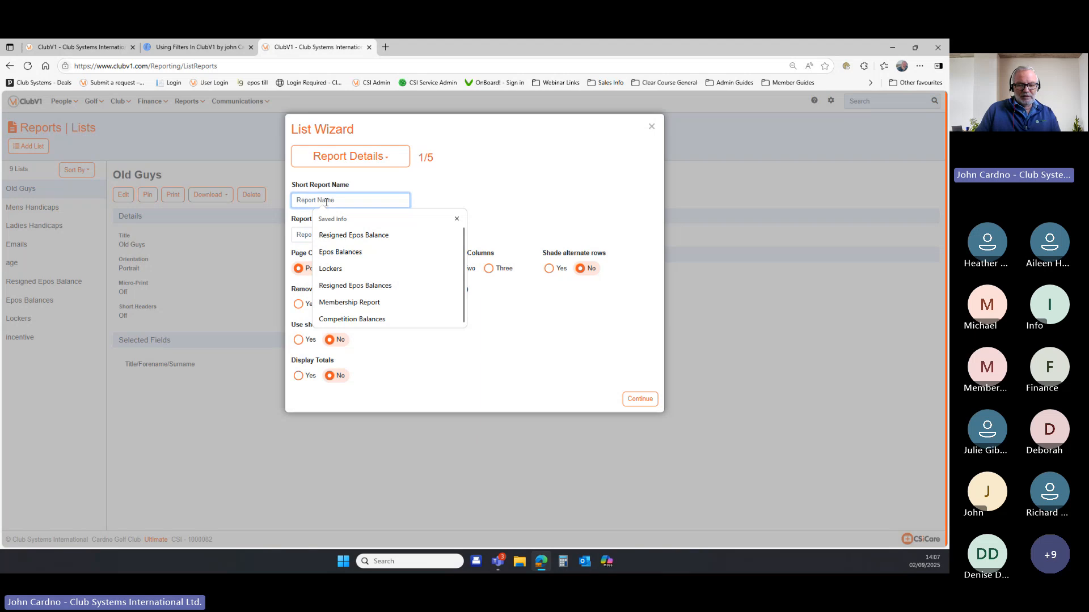
type("men over ")
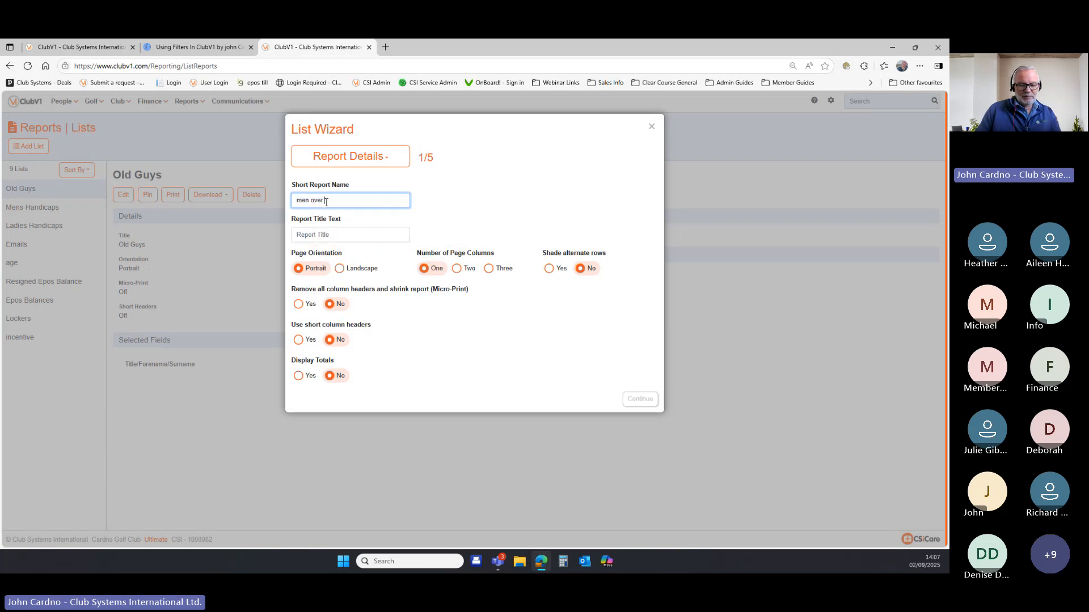
type("55 handiuc")
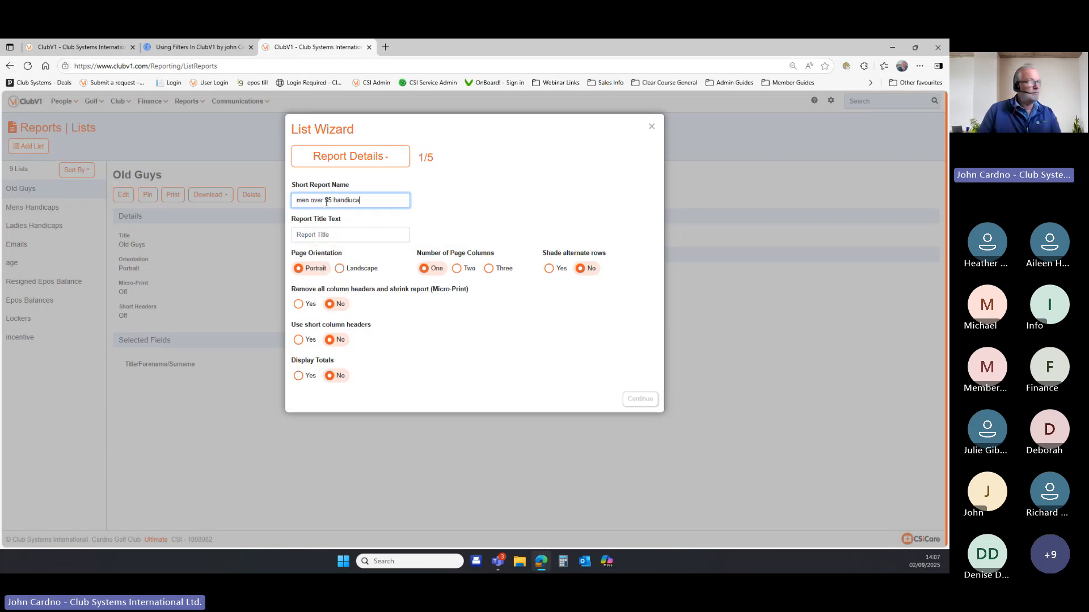
type("a")
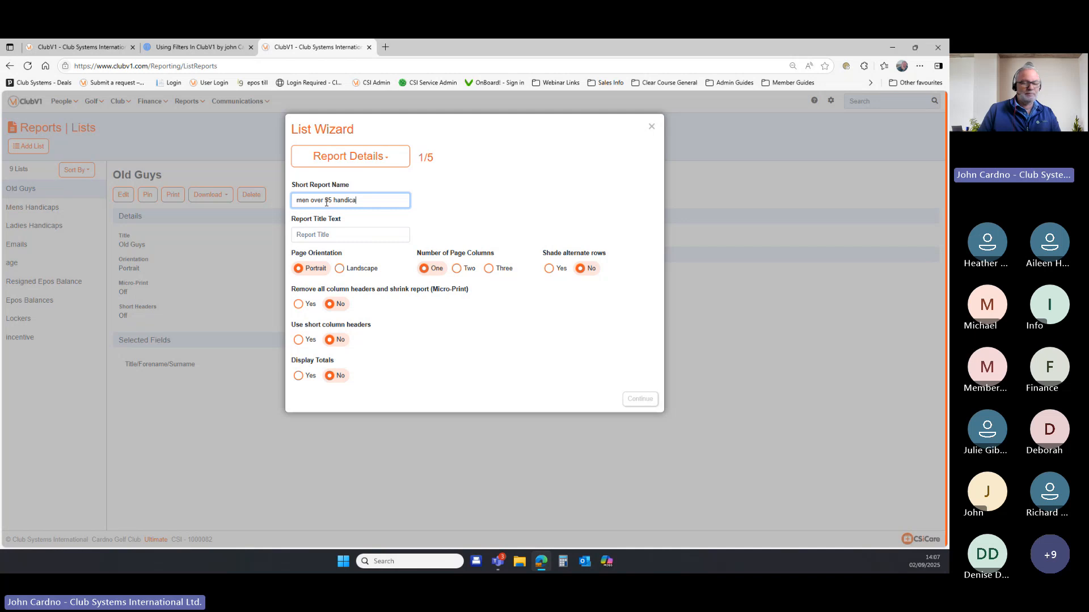
type("p under ")
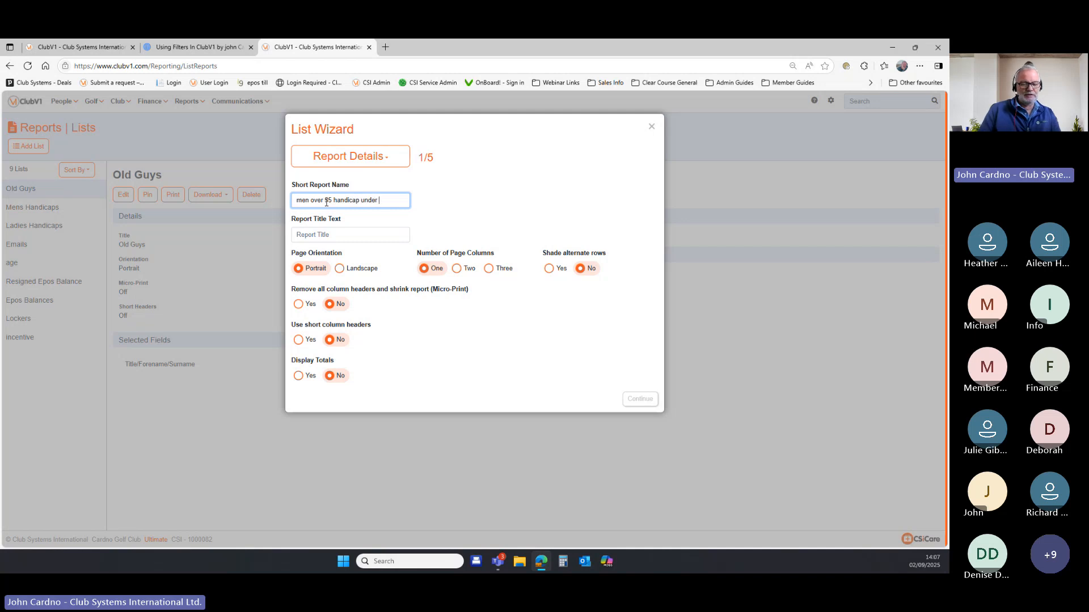
type("18")
left_click_drag(394, 202, 250, 202)
key("ctrl+c")
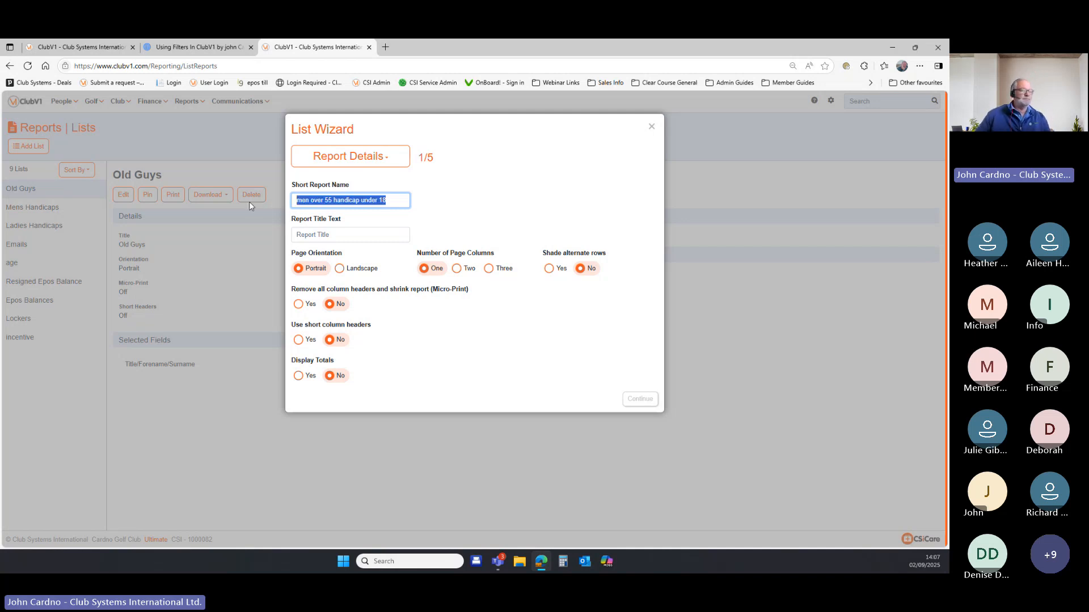
left_click(320, 234)
key("ctrl+v")
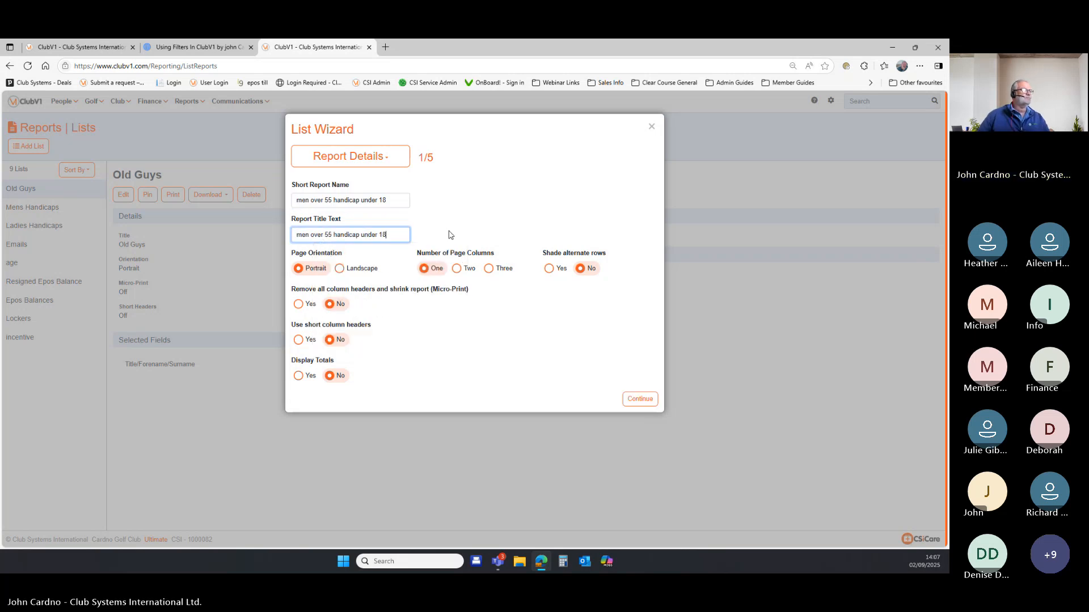
left_click(639, 400)
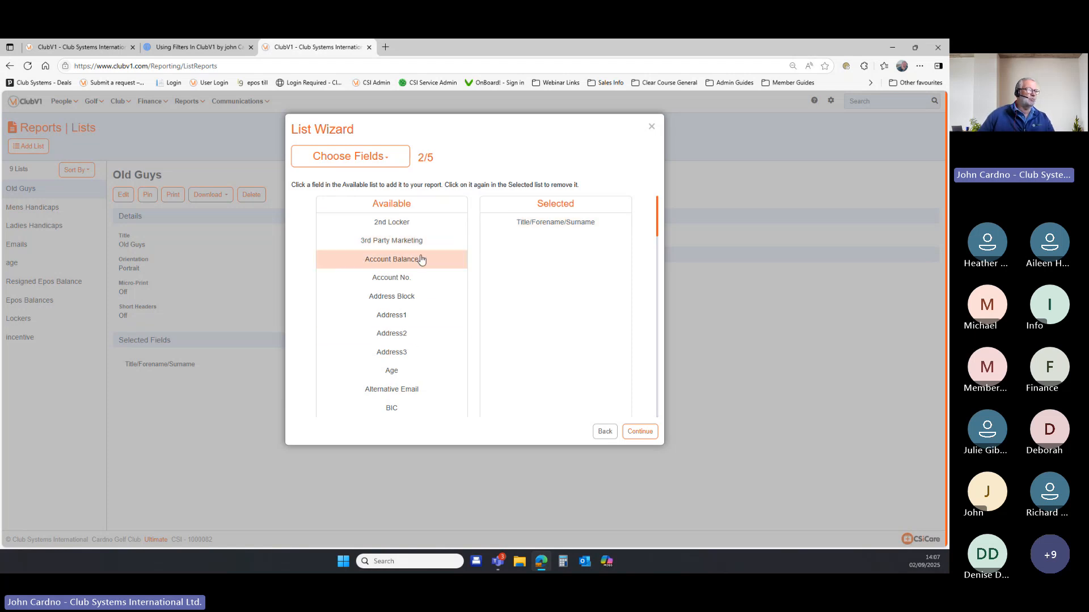
Keep Title/Forename/Surname as the only field and add no sort, reaching the filter step.
scroll(439, 332, "down", 1)
scroll(442, 332, "up", 1)
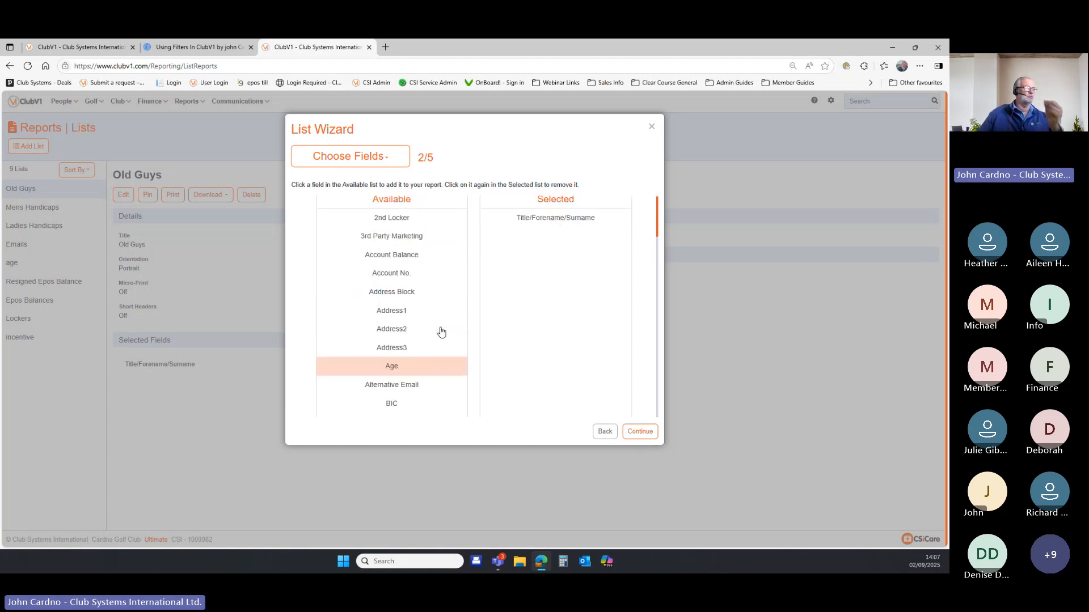
scroll(445, 332, "down", 6)
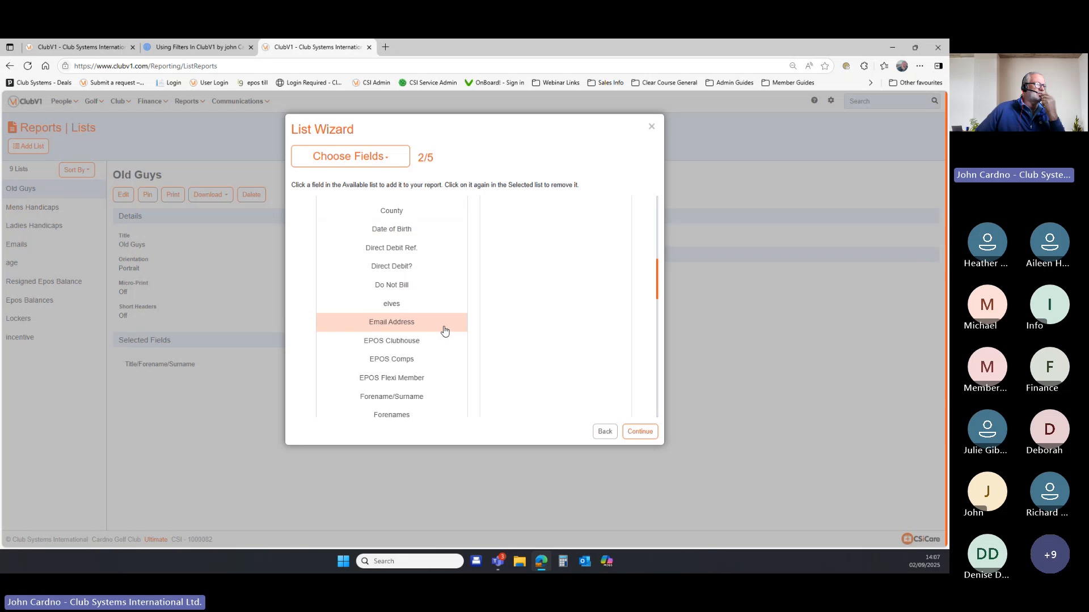
left_click(642, 432)
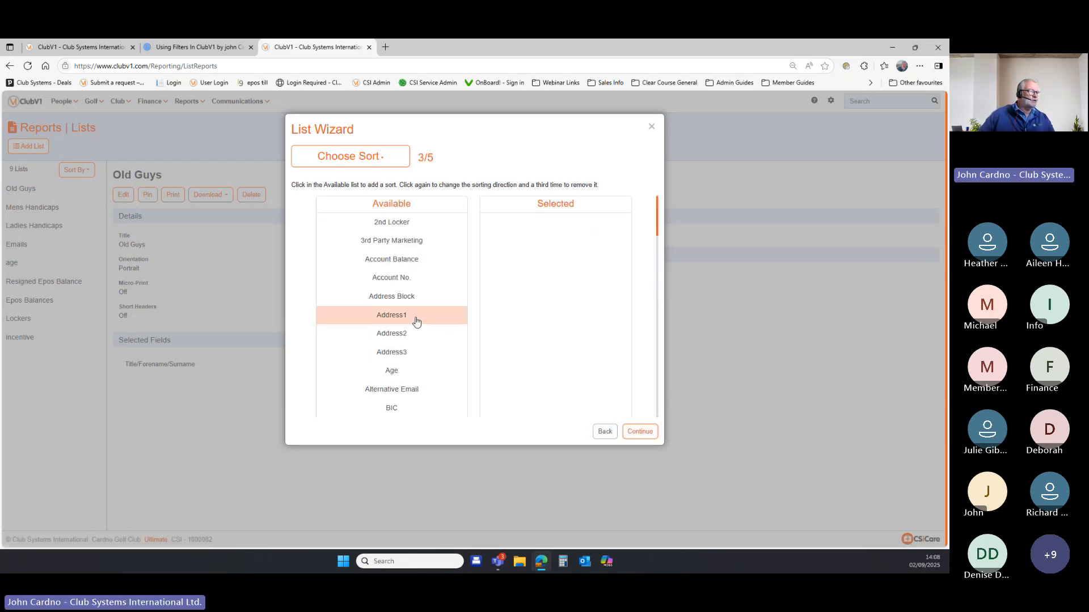
scroll(417, 321, "down", 4)
scroll(421, 325, "down", 4)
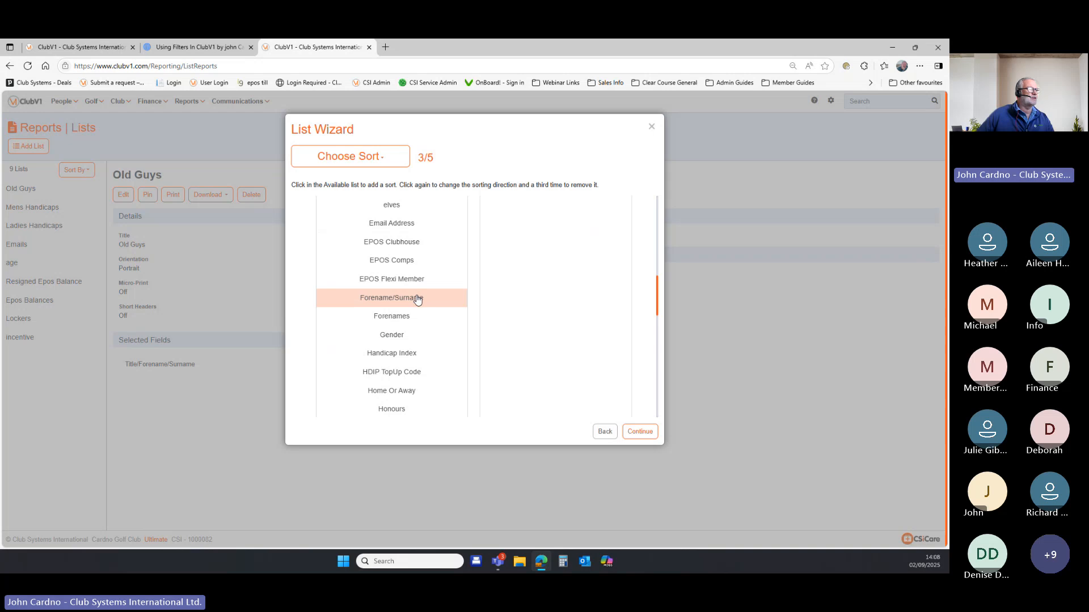
left_click(649, 435)
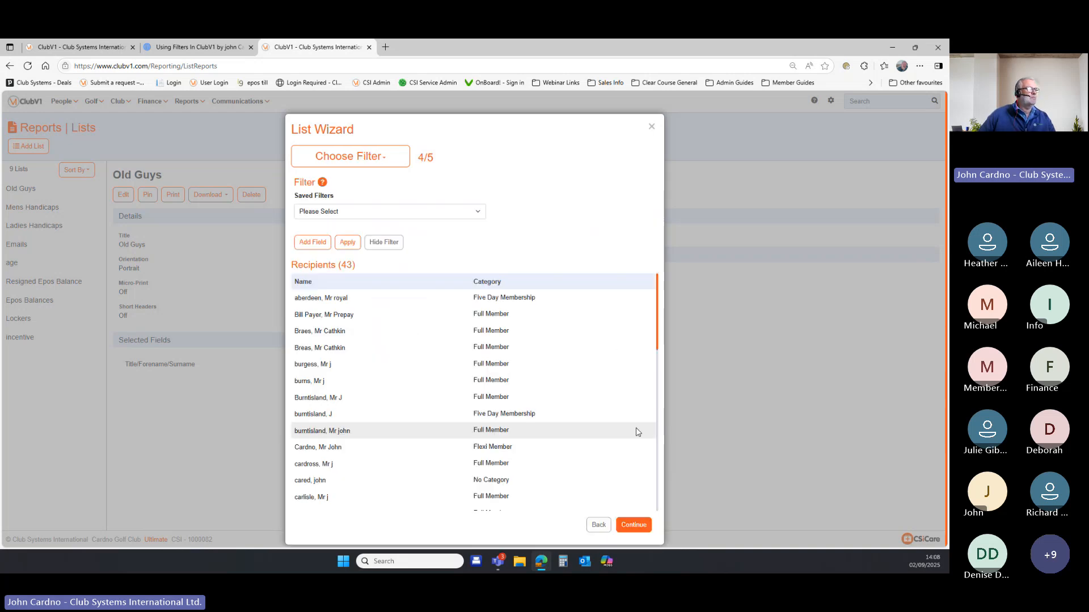
Add an Age criterion of 55 to 100 to the list's filter.
left_click(323, 245)
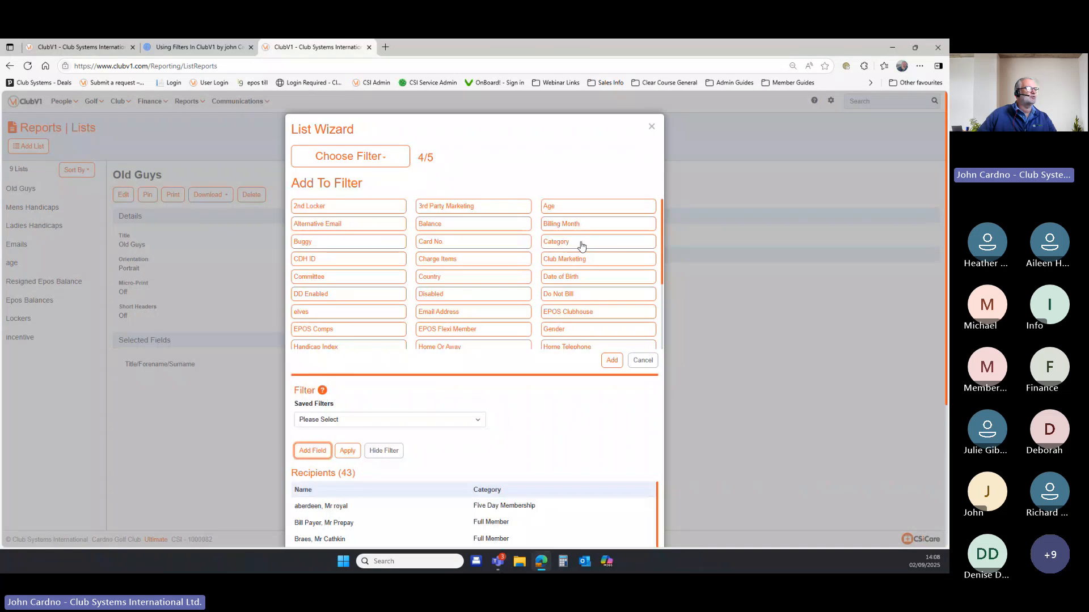
left_click(581, 208)
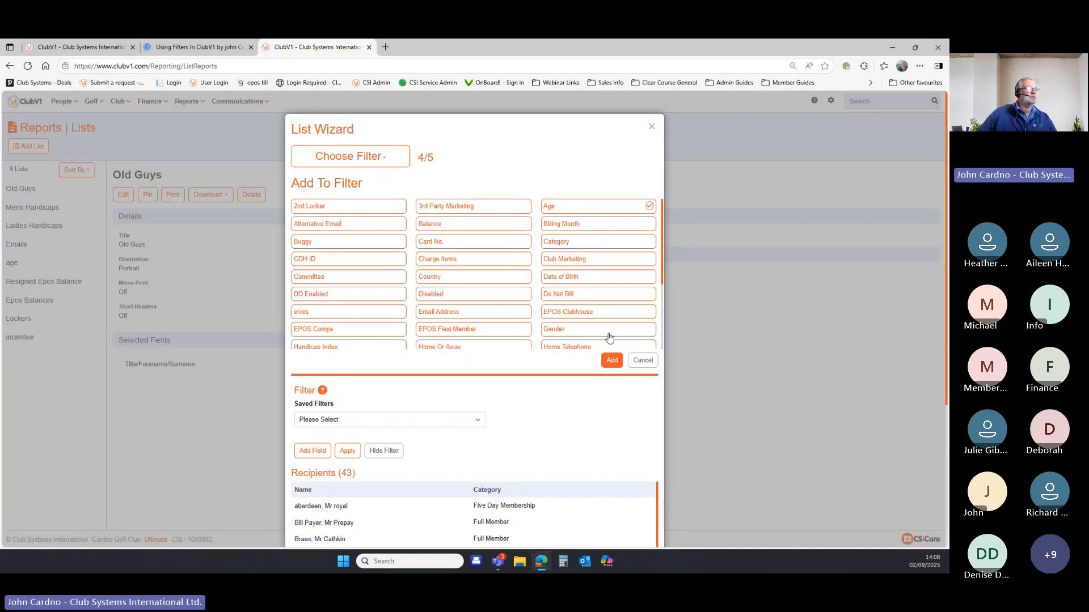
left_click(612, 360)
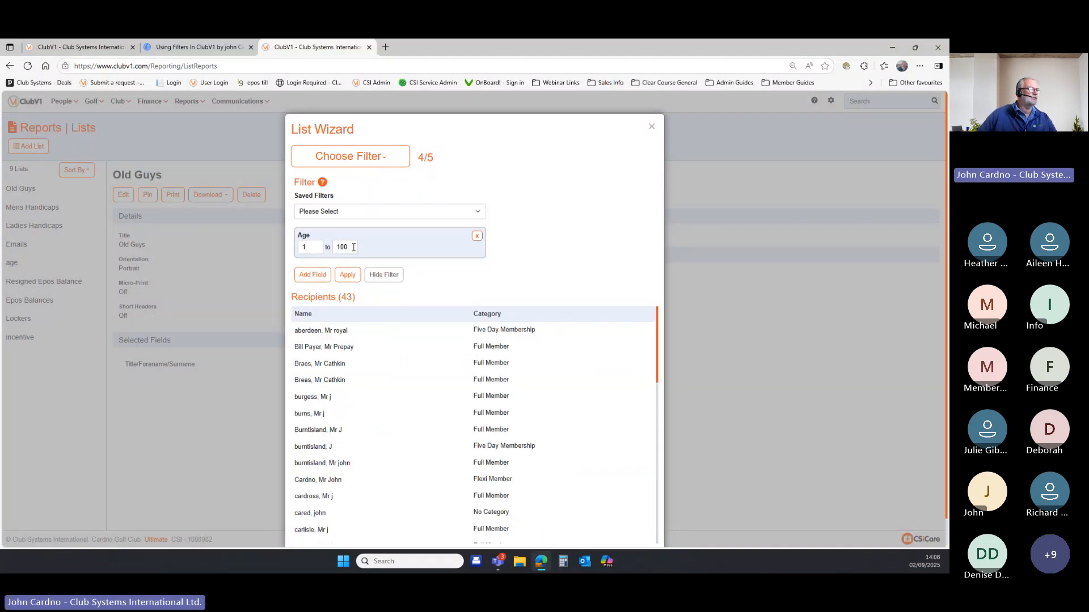
left_click_drag(354, 247, 310, 253)
double_click(311, 248)
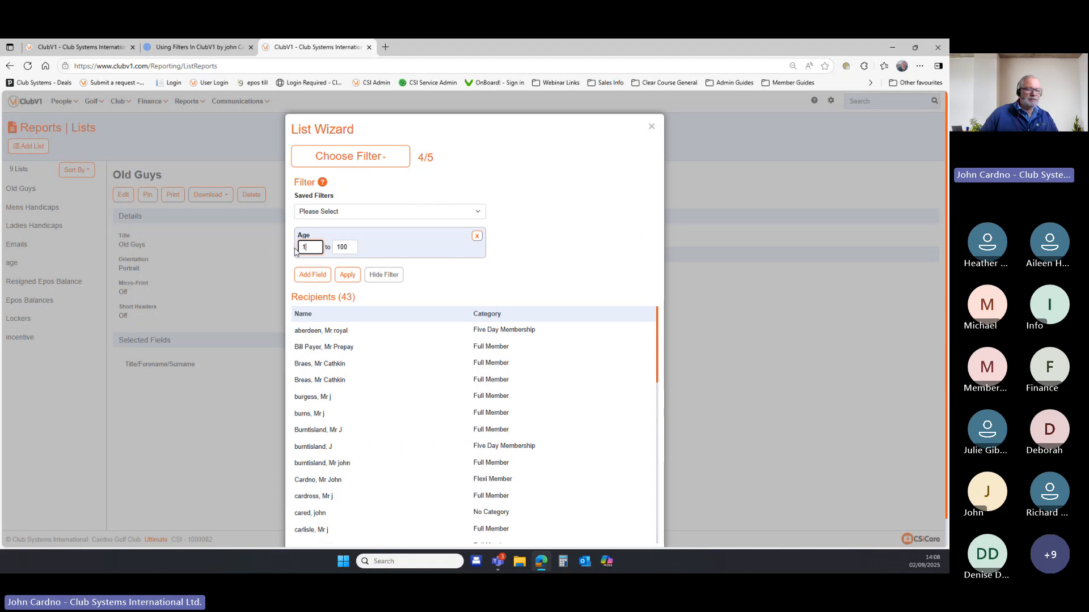
left_click(347, 275)
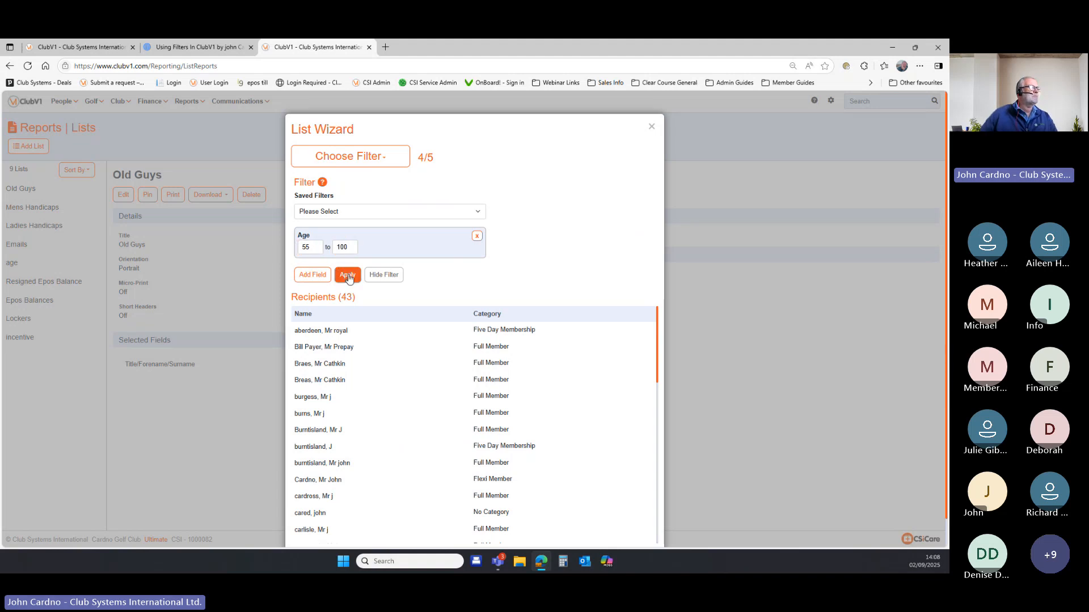
Add a Handicap Index criterion of -10 to 18, leaving one recipient, and reach Preview / Confirm.
left_click(320, 280)
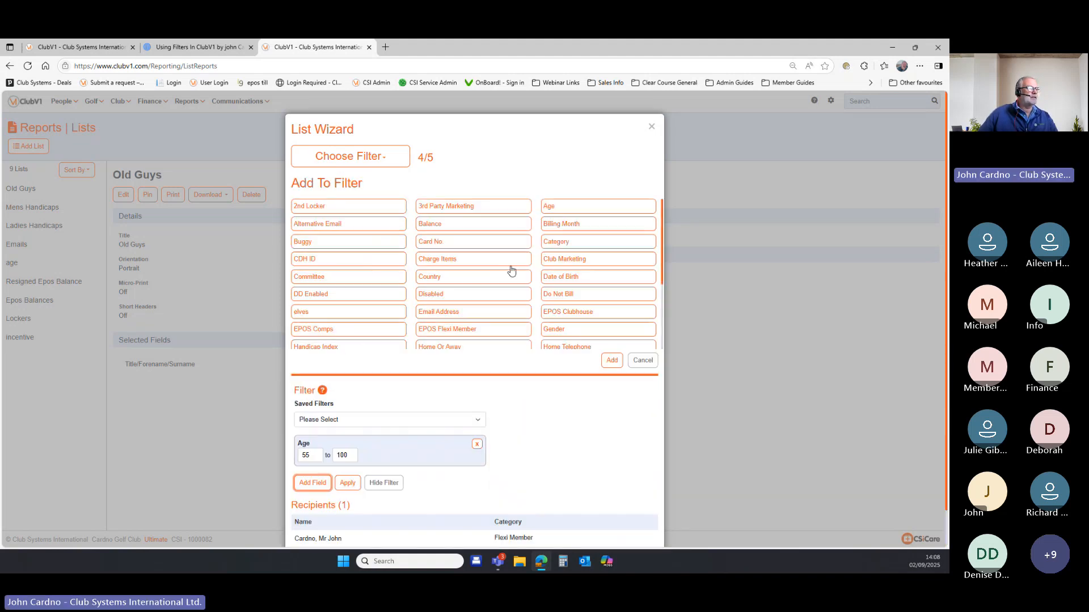
scroll(482, 272, "down", 3)
left_click(341, 248)
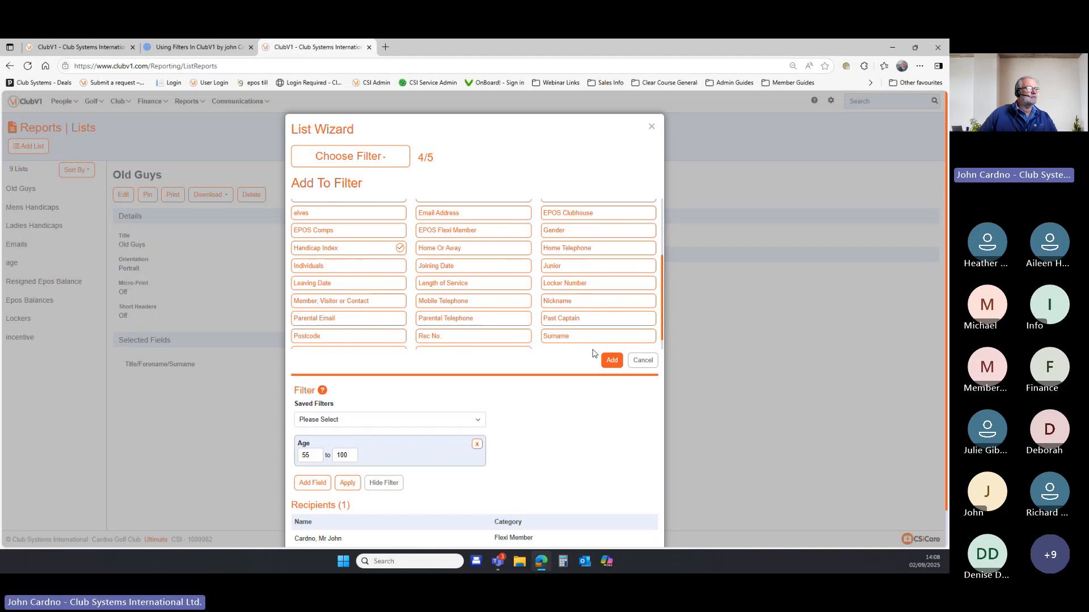
left_click(612, 360)
double_click(343, 280)
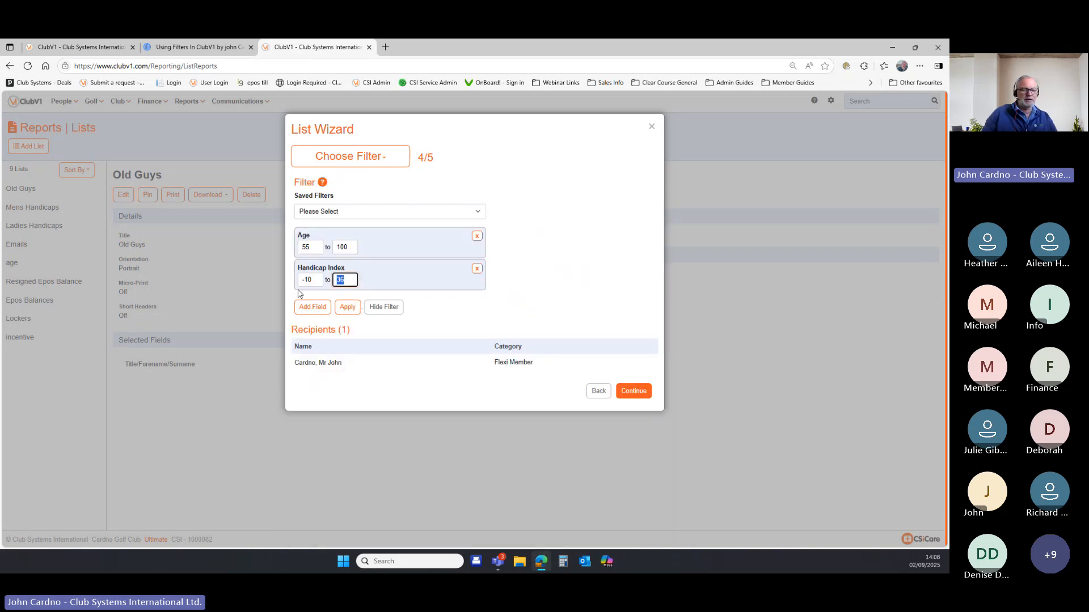
type("18")
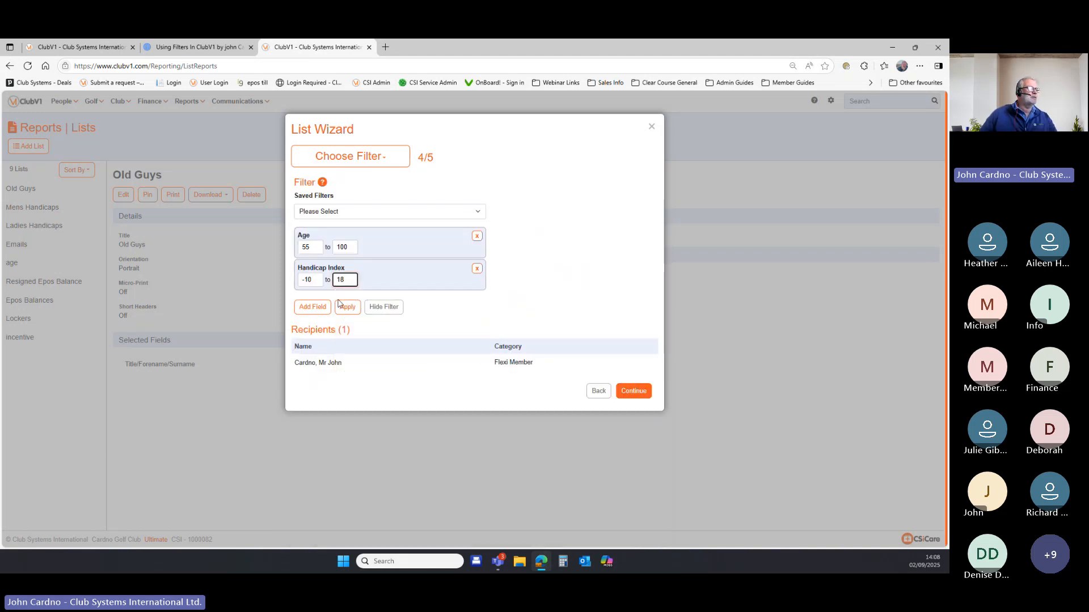
left_click(347, 307)
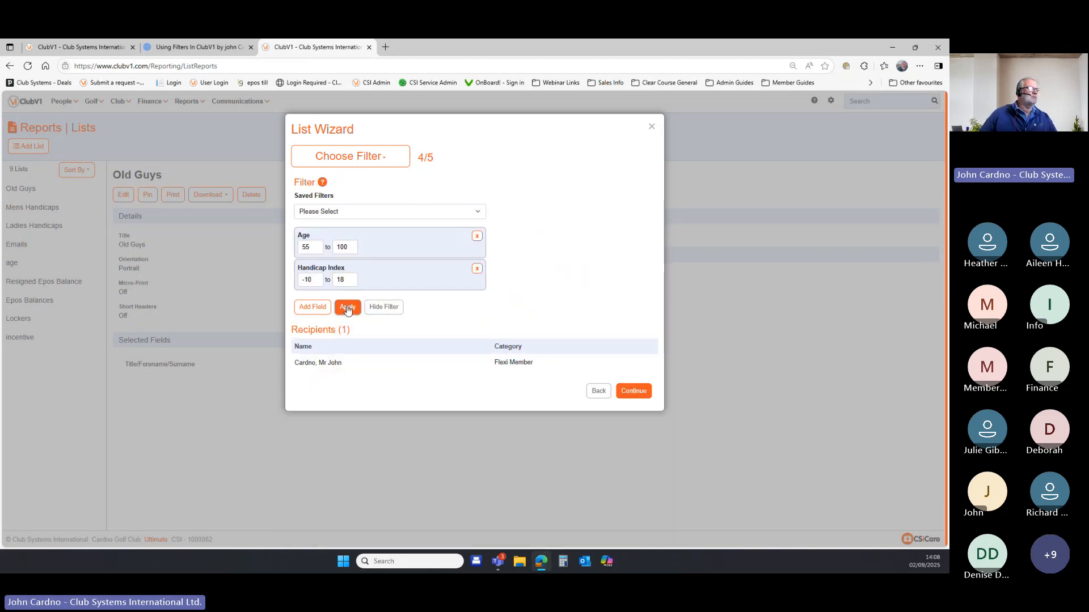
left_click(634, 391)
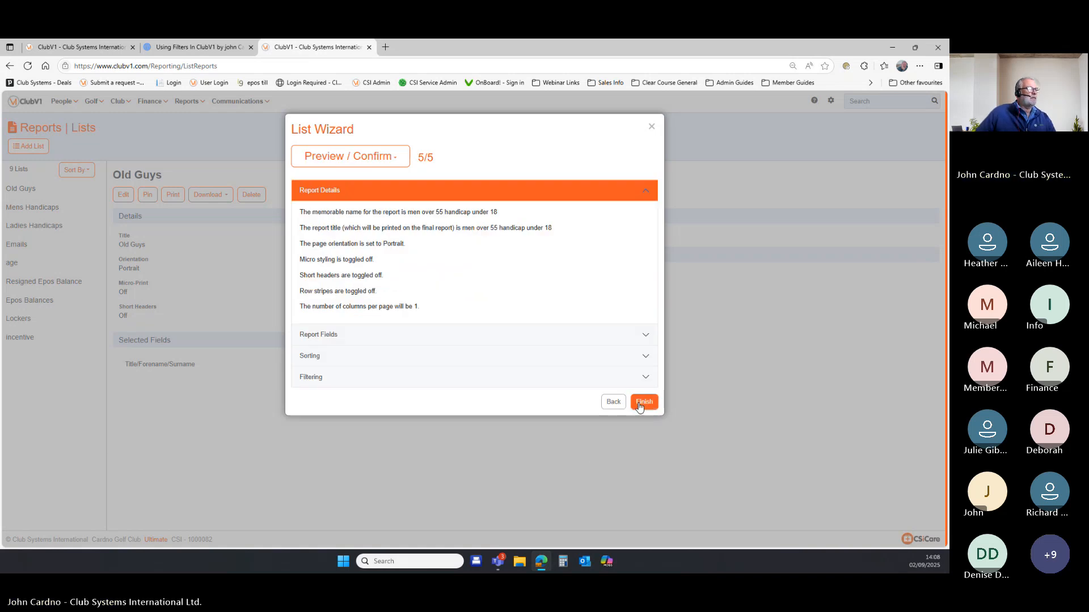
Finish the 'men over 55 handicap under 18' list, view its printed report, then close it.
left_click(642, 402)
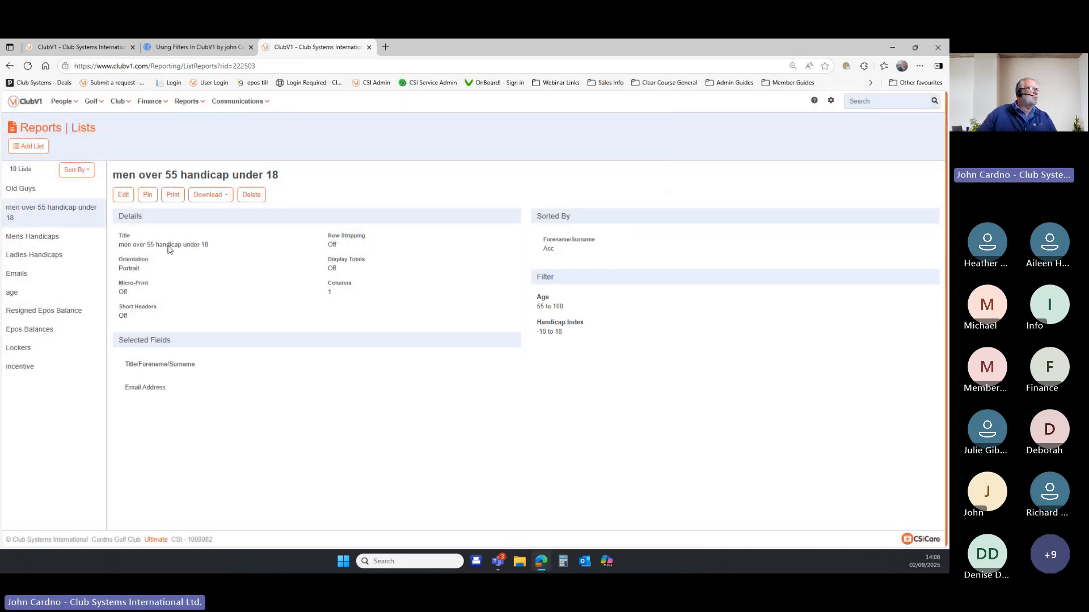
left_click(173, 195)
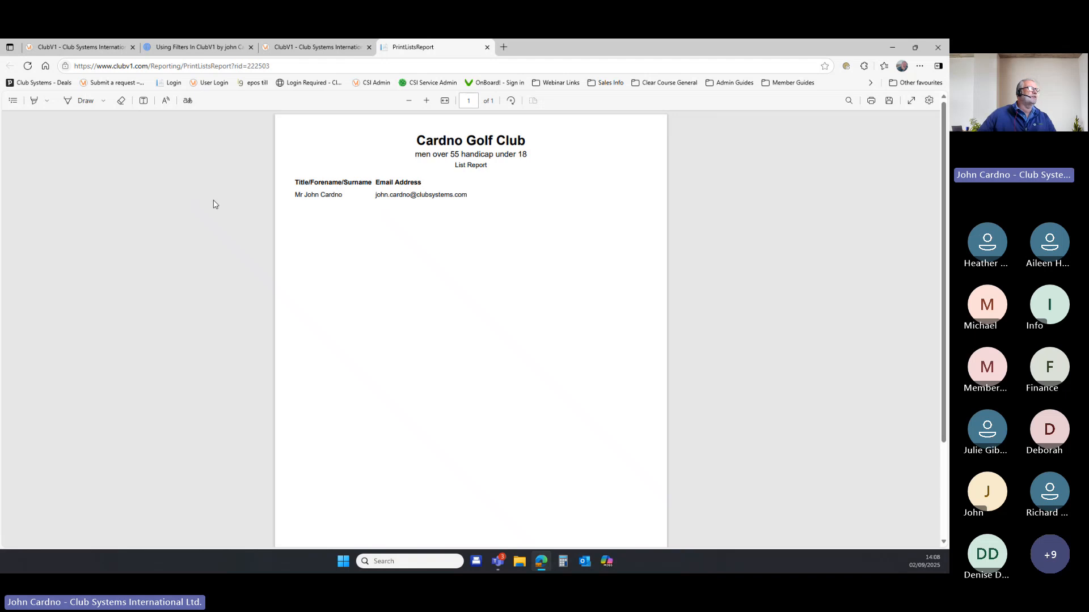
left_click(486, 48)
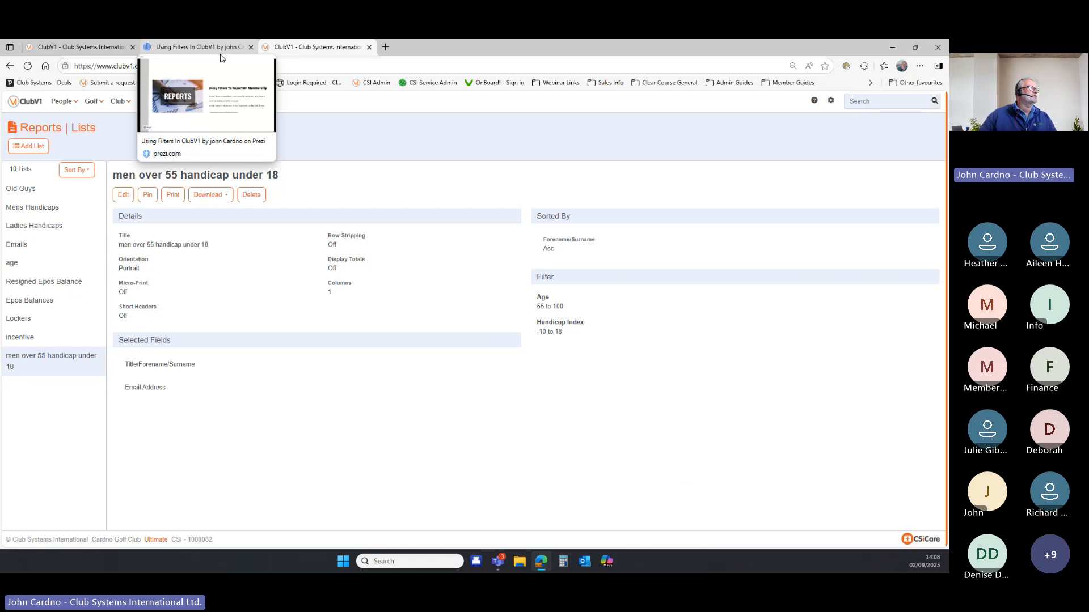
Close the duplicate tab and open Club Settings > Fields & Markers.
left_click(369, 47)
left_click(79, 49)
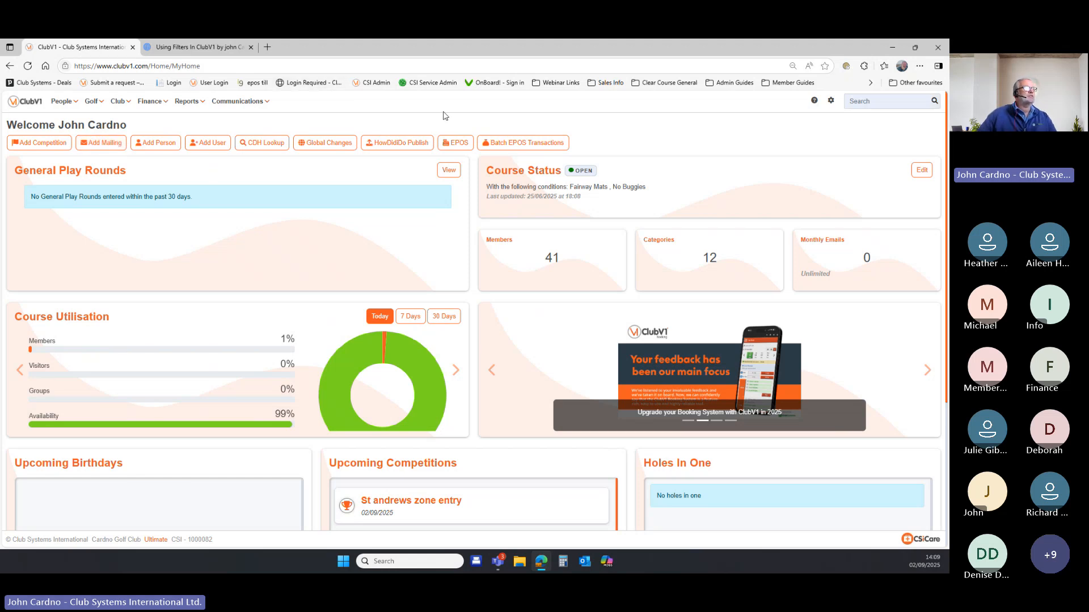
left_click(831, 101)
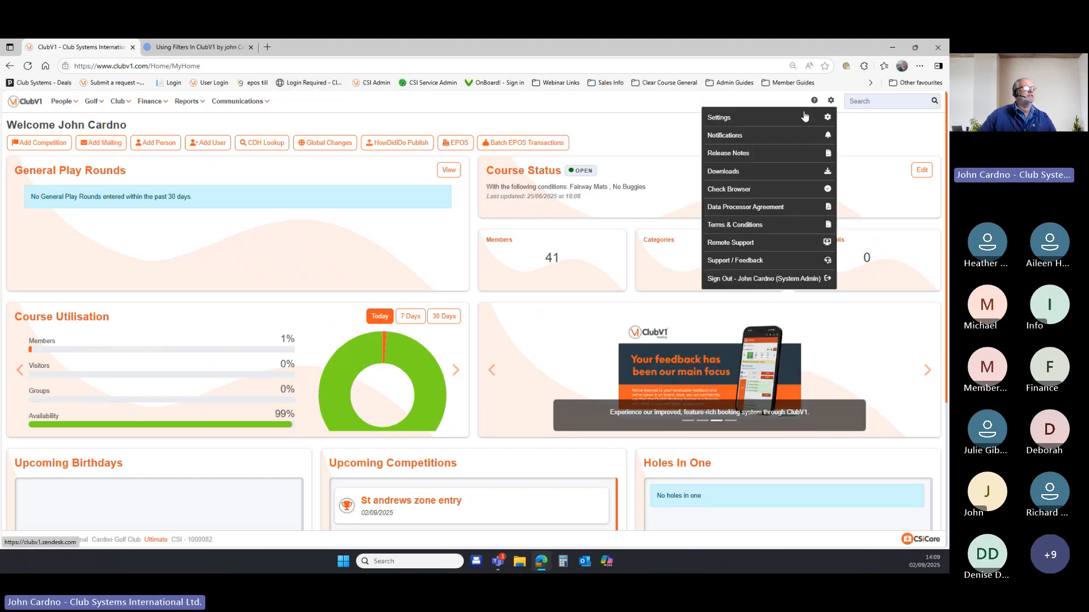
left_click(805, 117)
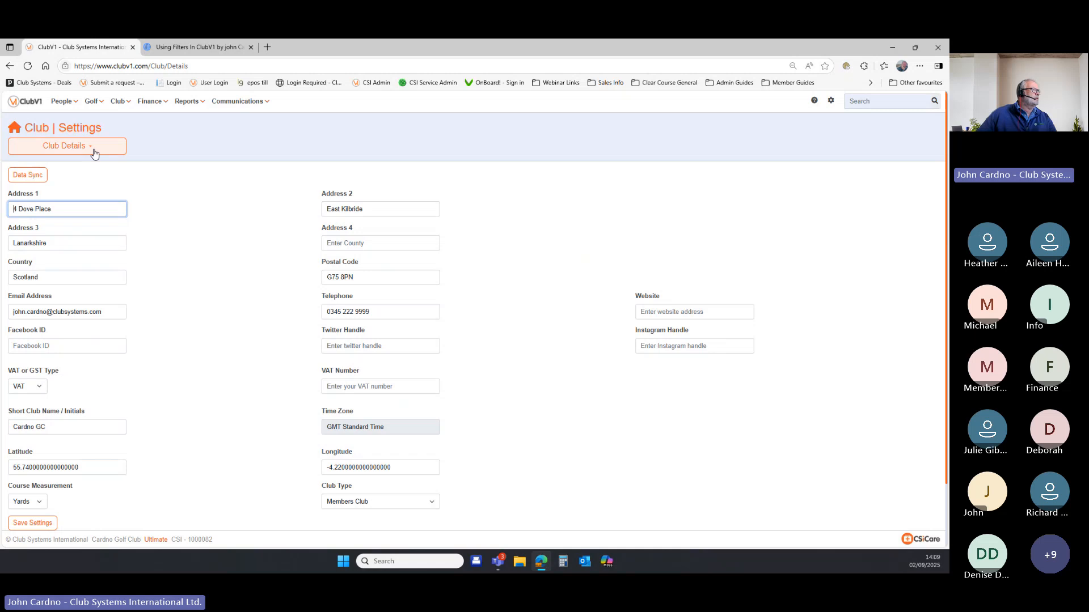
left_click(94, 152)
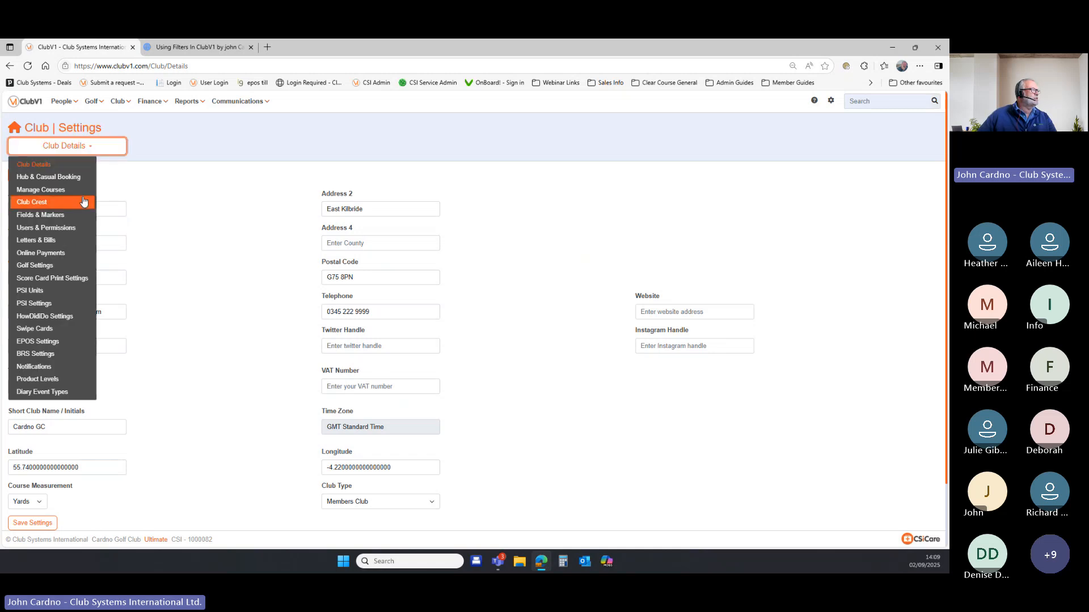
left_click(78, 215)
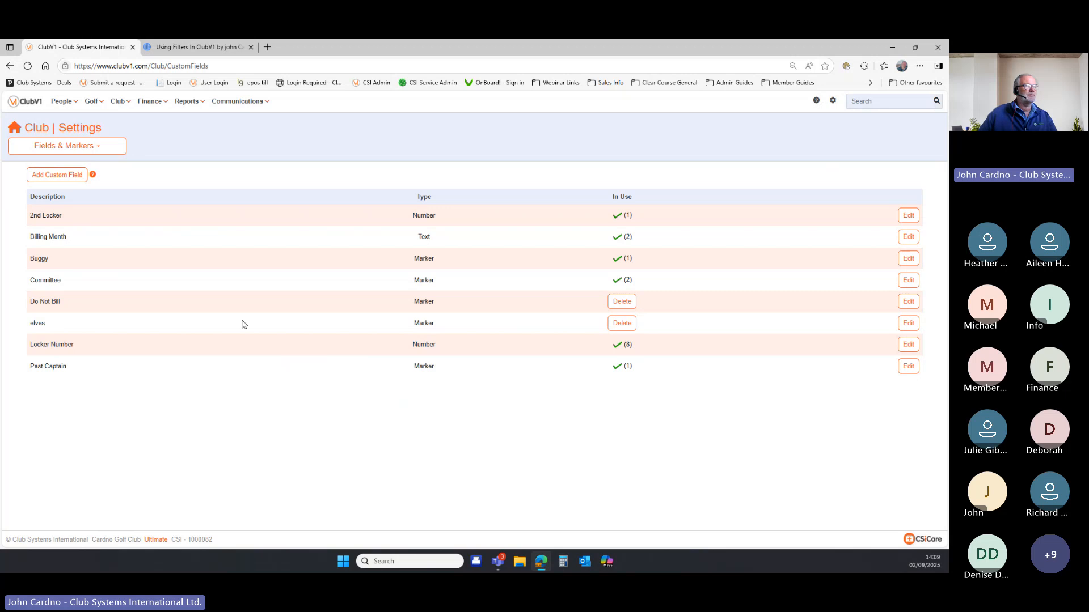
Change the 'elves' custom field's description to 'Elves' and save it.
left_click(909, 323)
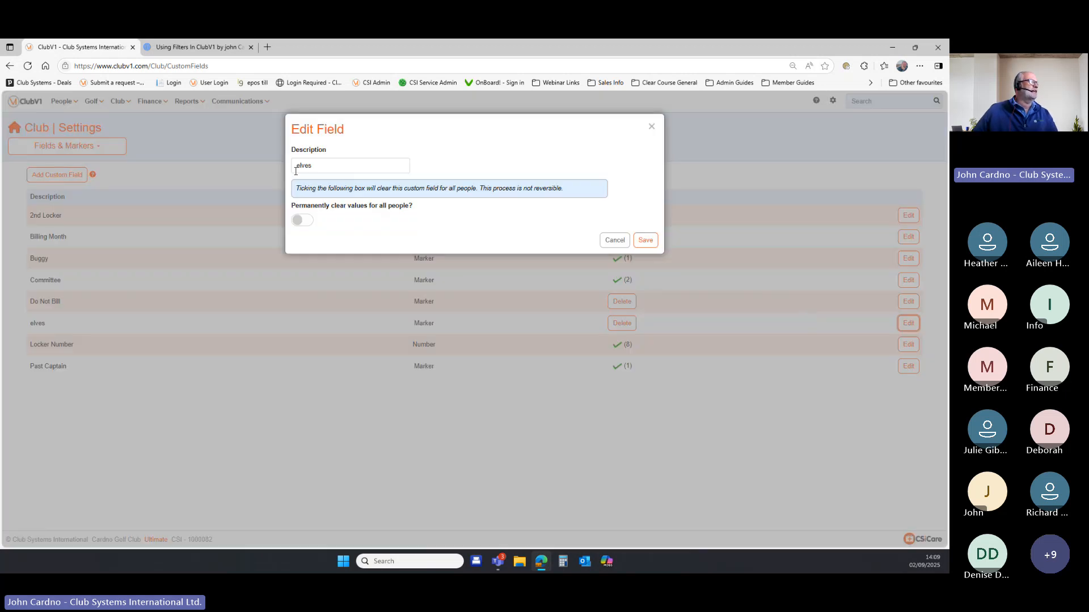
type("Elves")
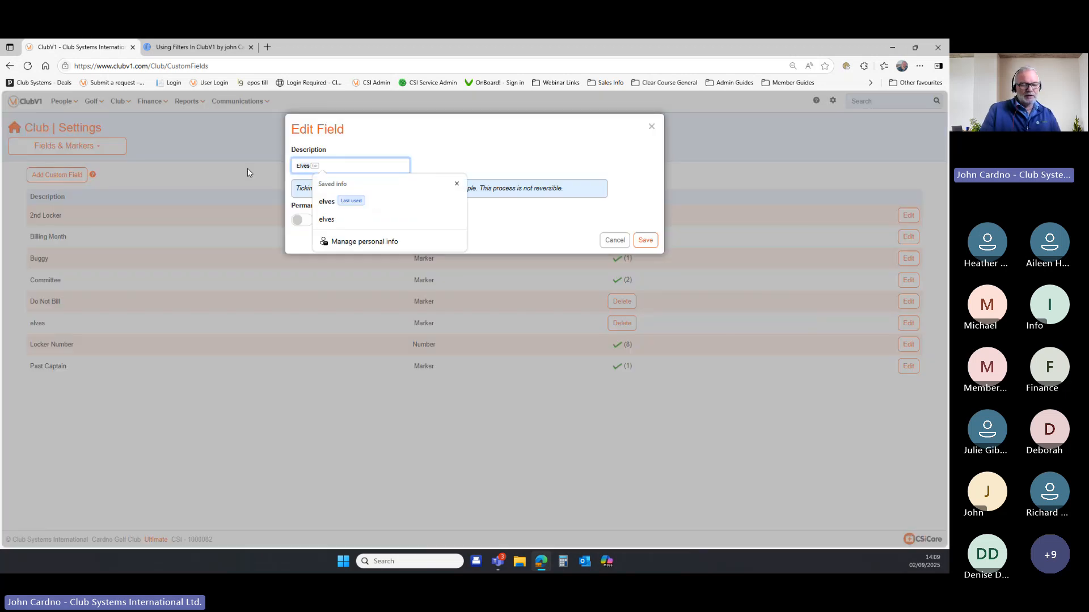
left_click(501, 151)
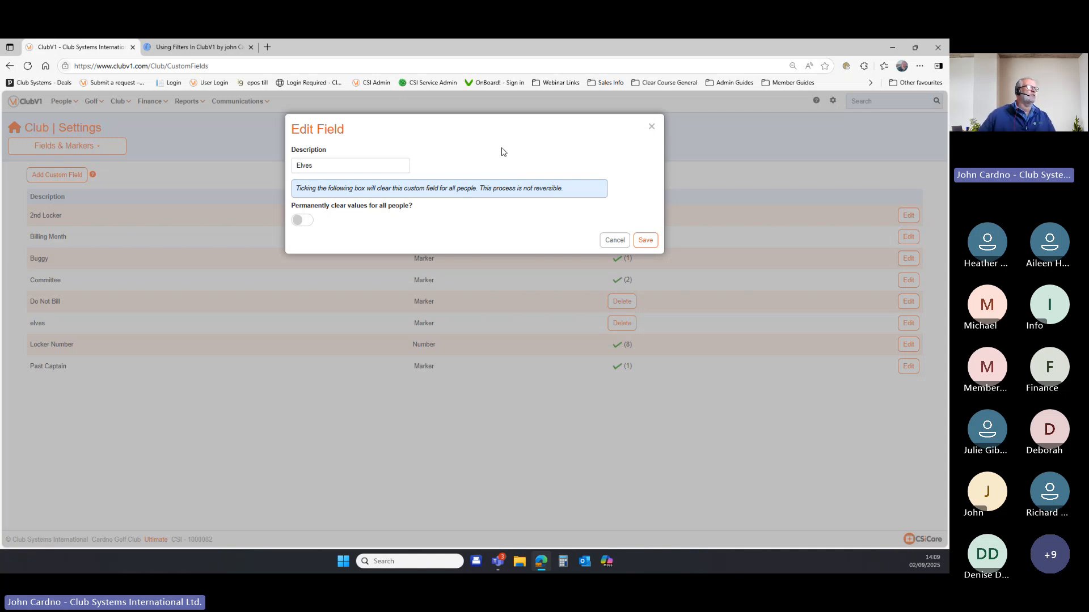
left_click(647, 241)
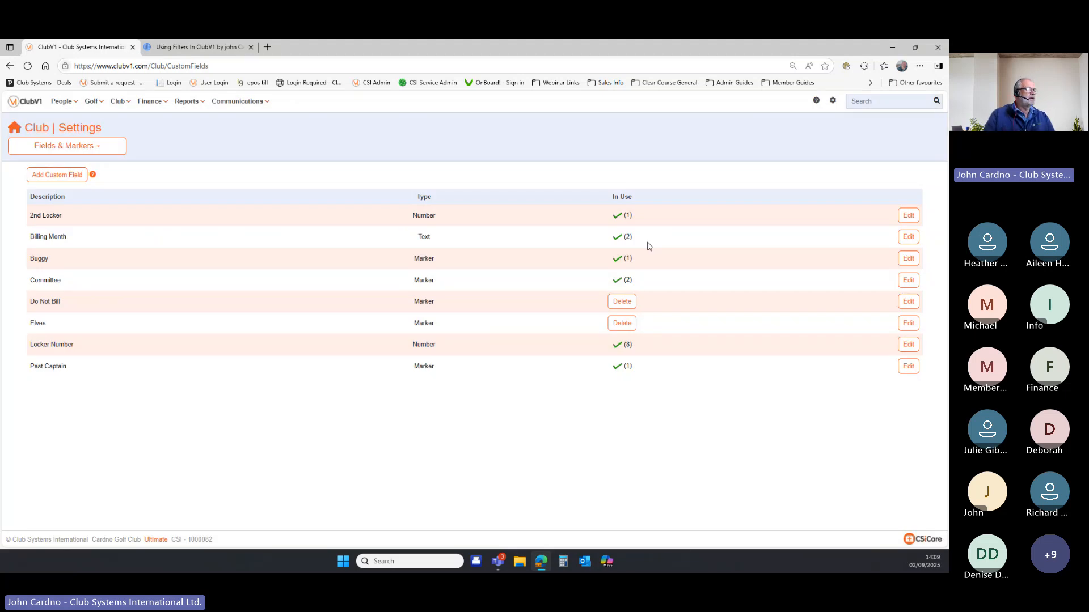
Open the Past Captain field's edit form and cancel without changes.
left_click(906, 367)
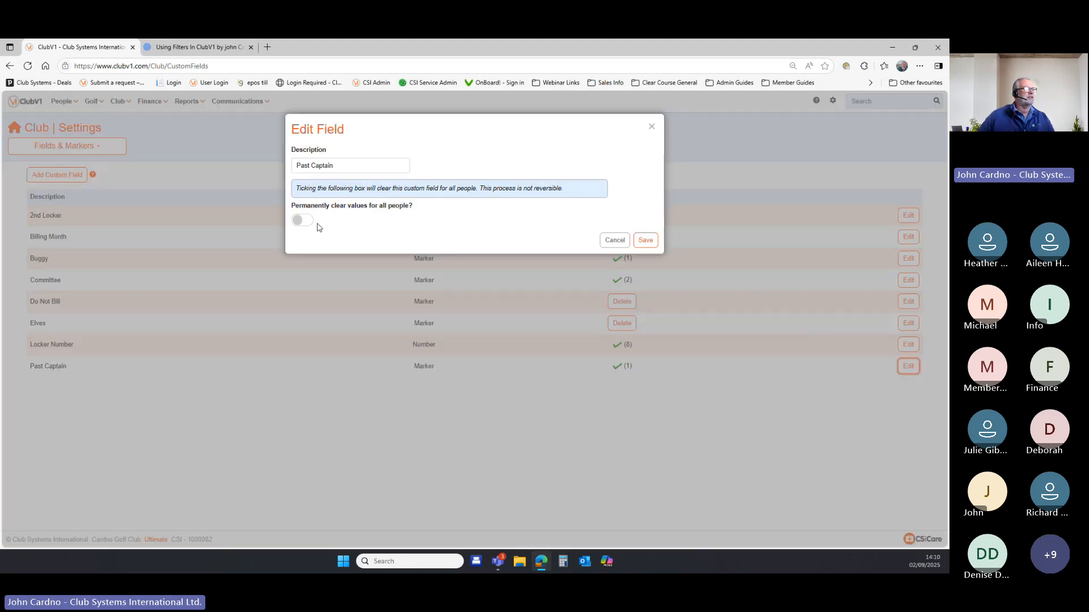
left_click(615, 241)
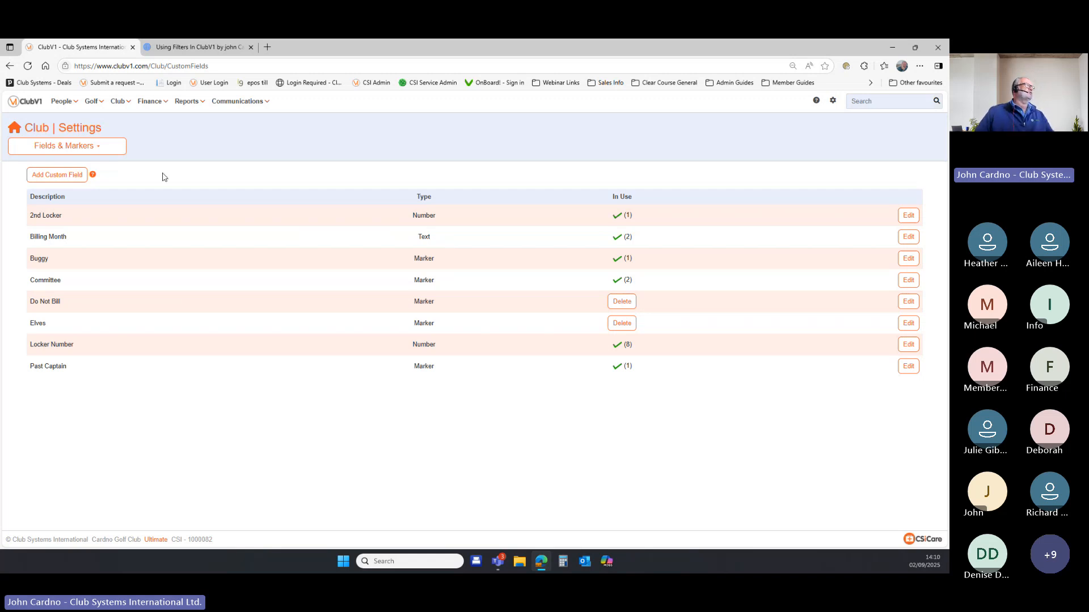
left_click(64, 103)
Find the member in the directory by card number and open their record for editing.
left_click(68, 119)
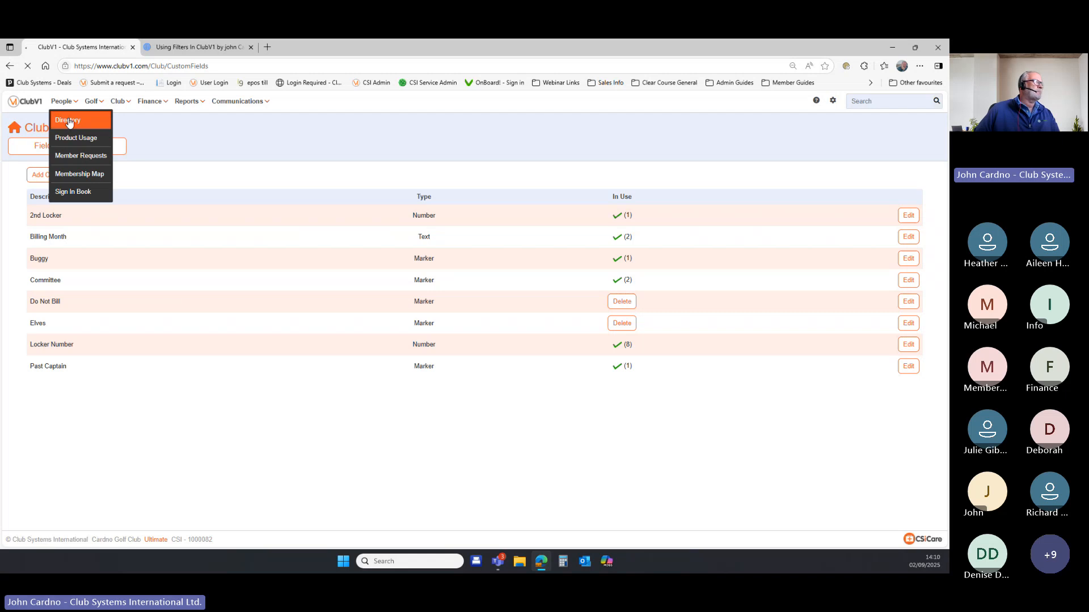
left_click(855, 103)
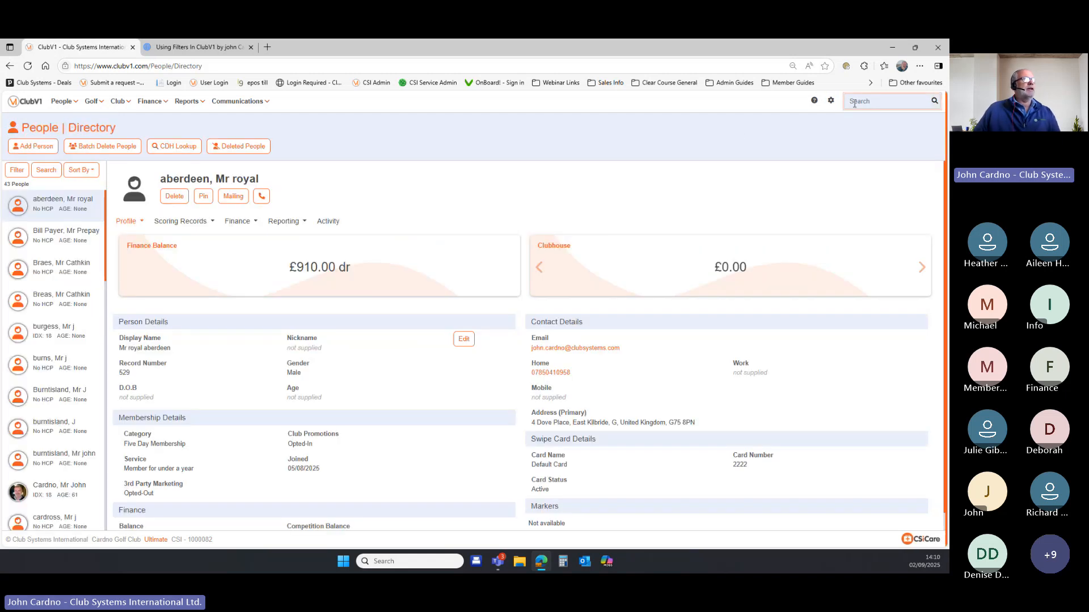
type("cardno")
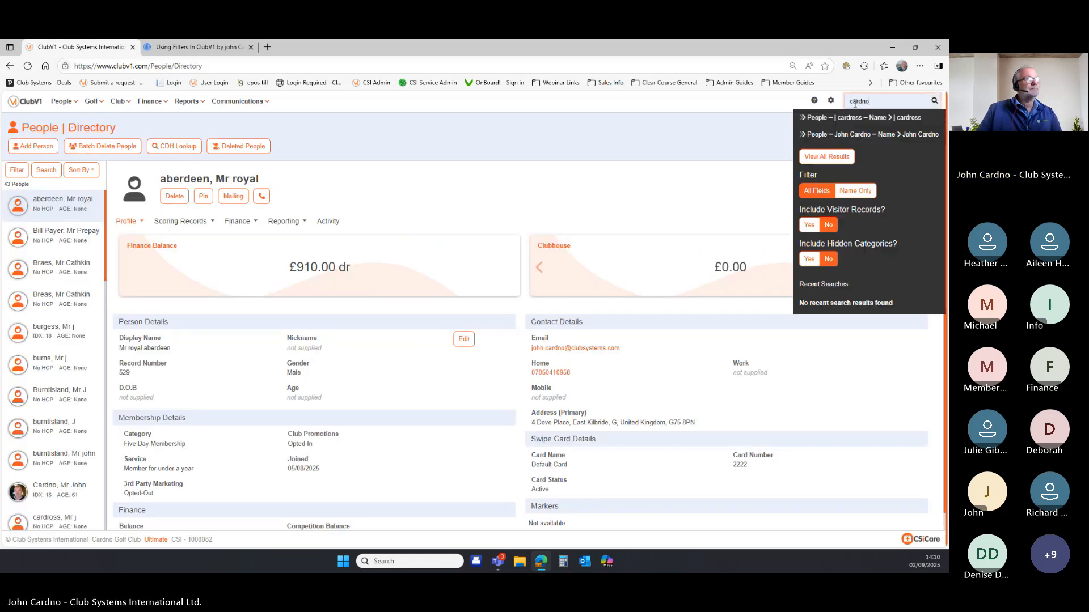
left_click(858, 117)
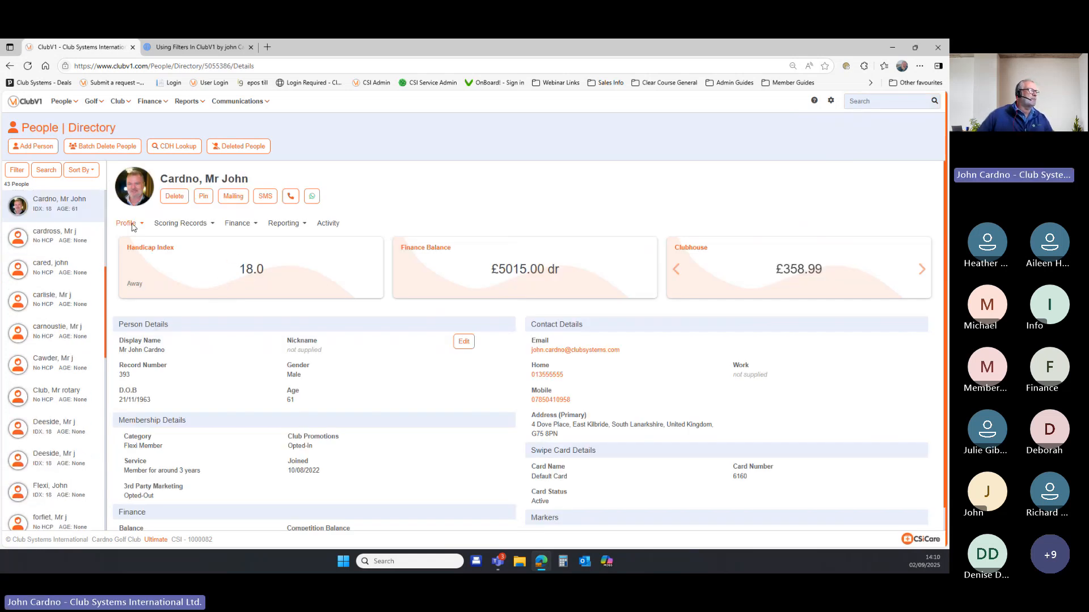
left_click(464, 341)
Set the member's Elves marker to Yes, leaving Do Not Bill at No, and save the record.
left_click(373, 161)
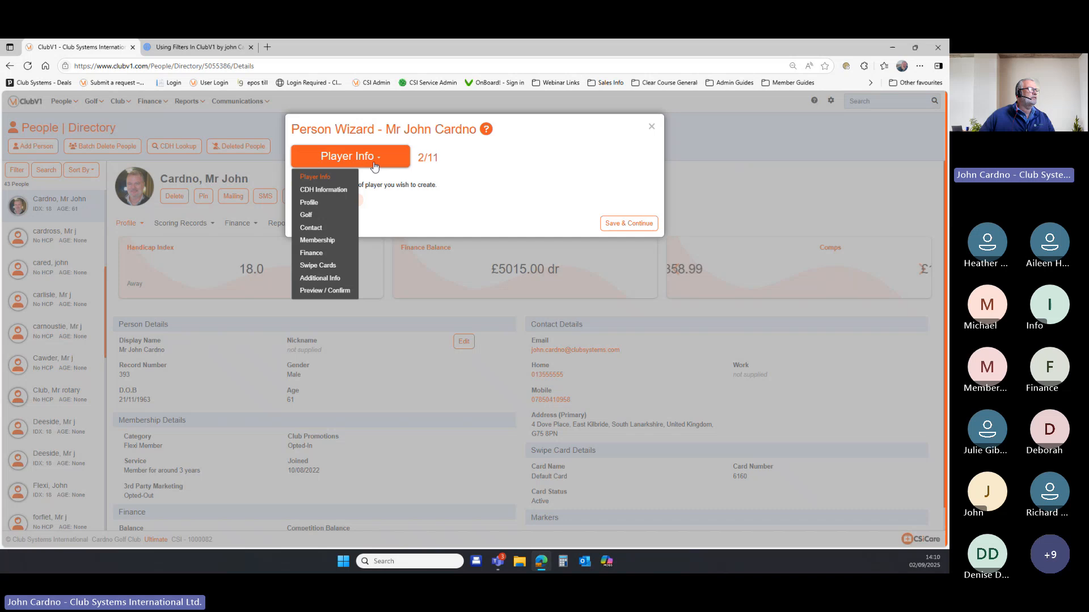
left_click(340, 280)
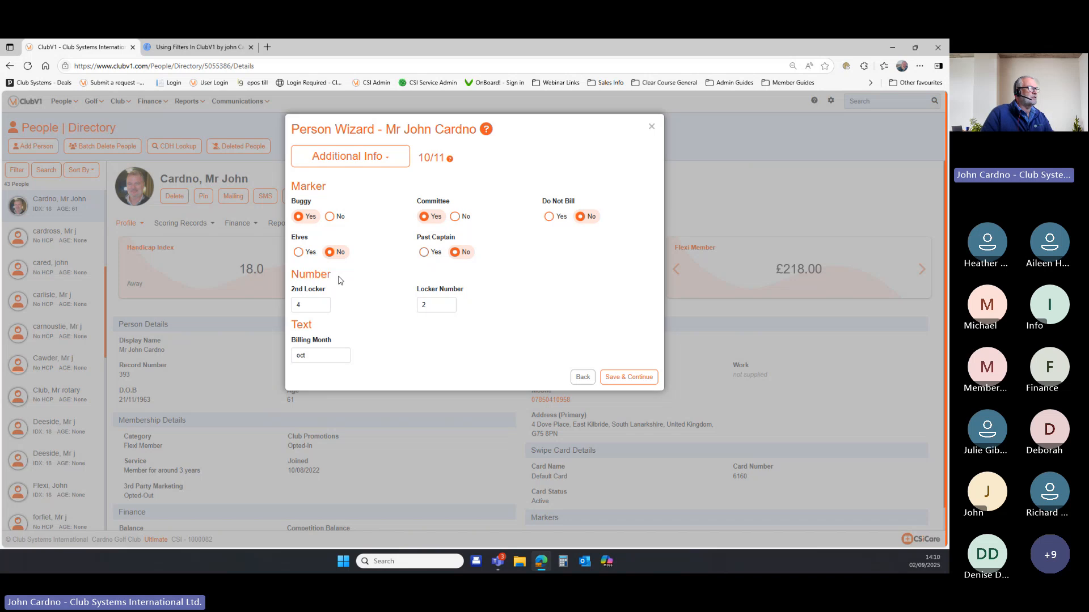
left_click(298, 251)
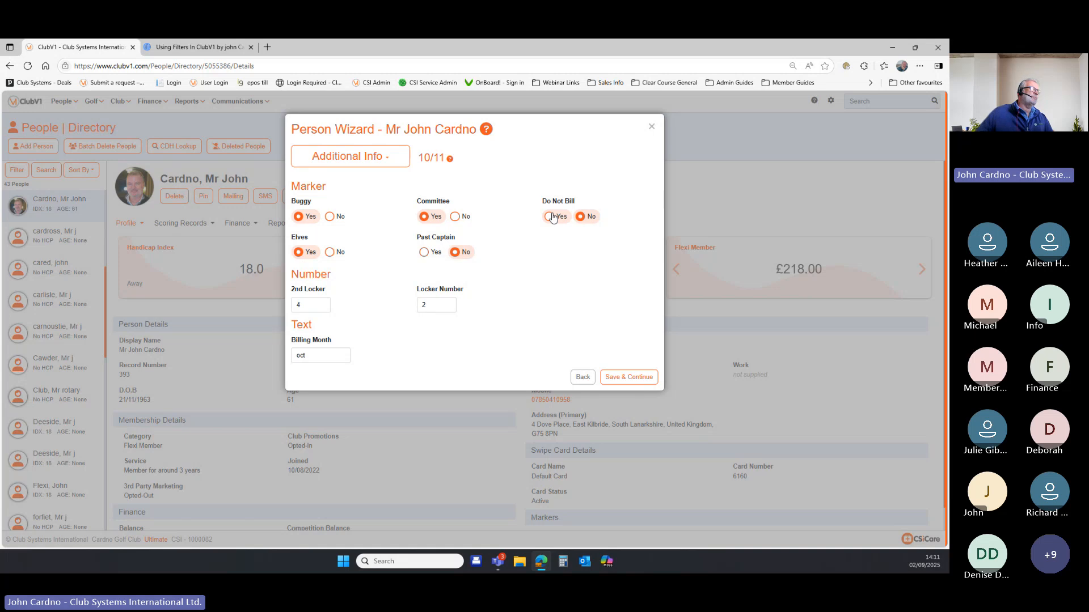
left_click(549, 216)
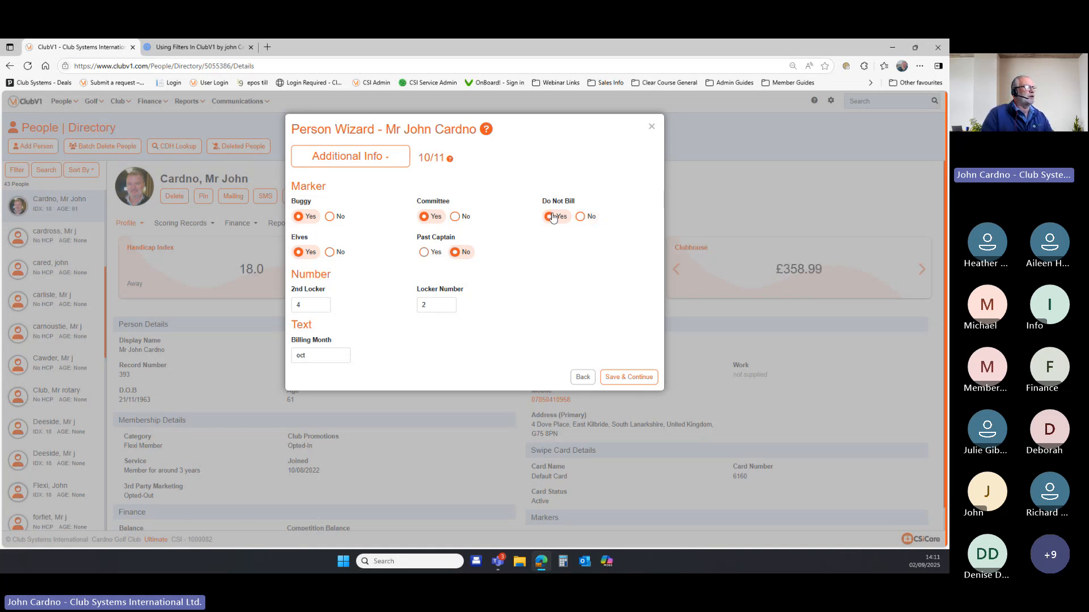
left_click(583, 218)
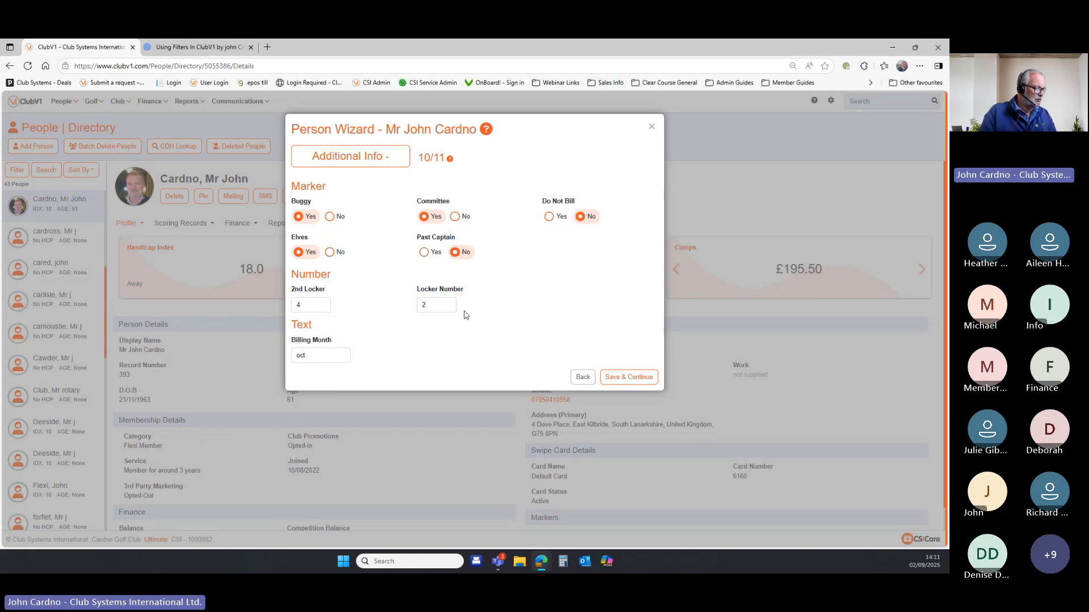
left_click(630, 377)
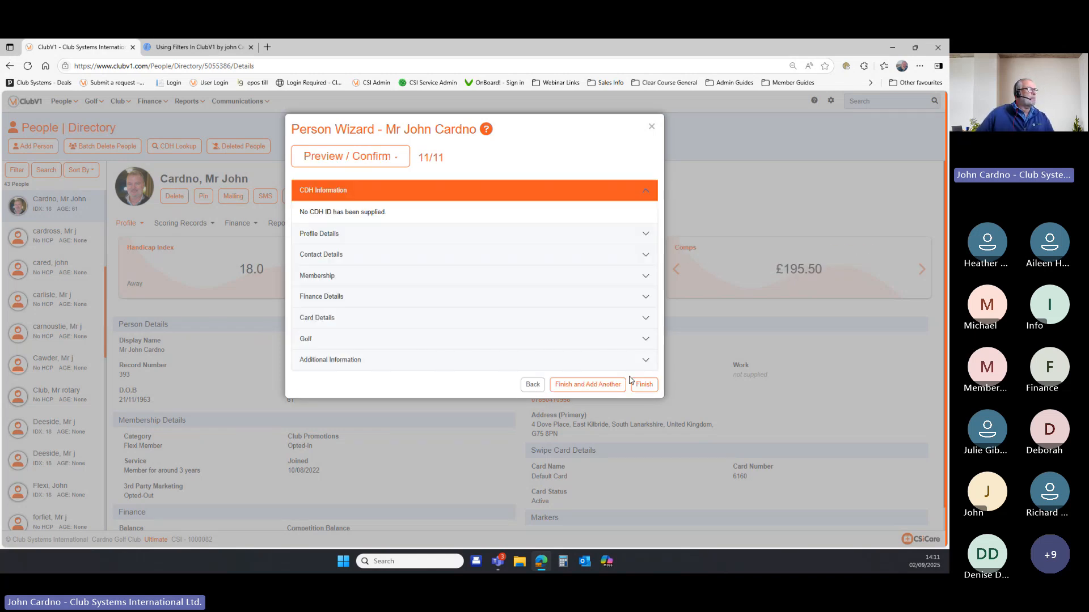
left_click(250, 345)
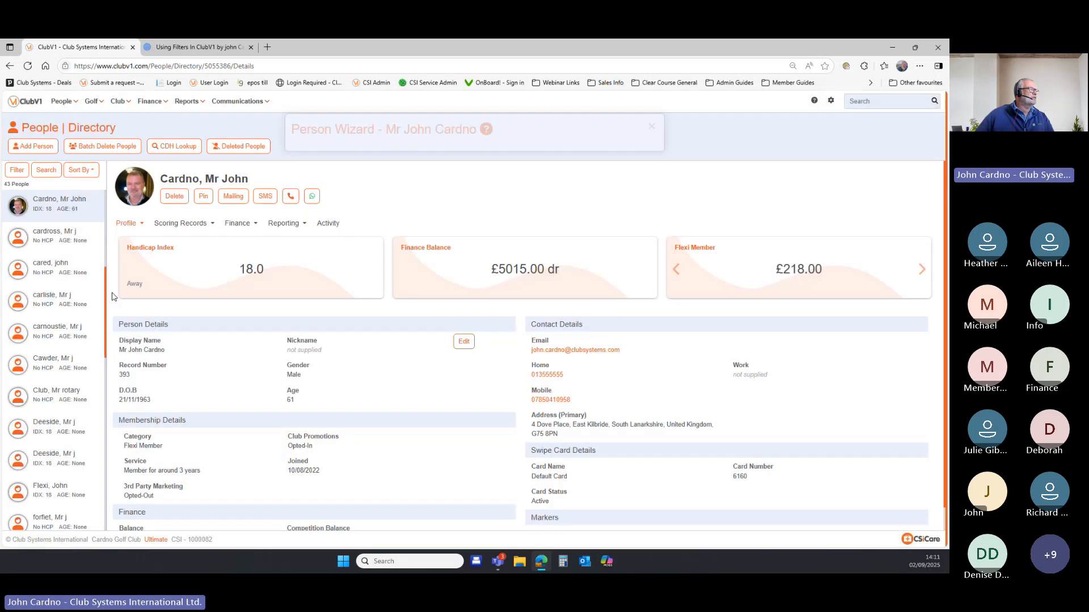
Filter the people directory to Elves = Yes, leaving 1 person, then remove the Elves condition.
left_click(17, 171)
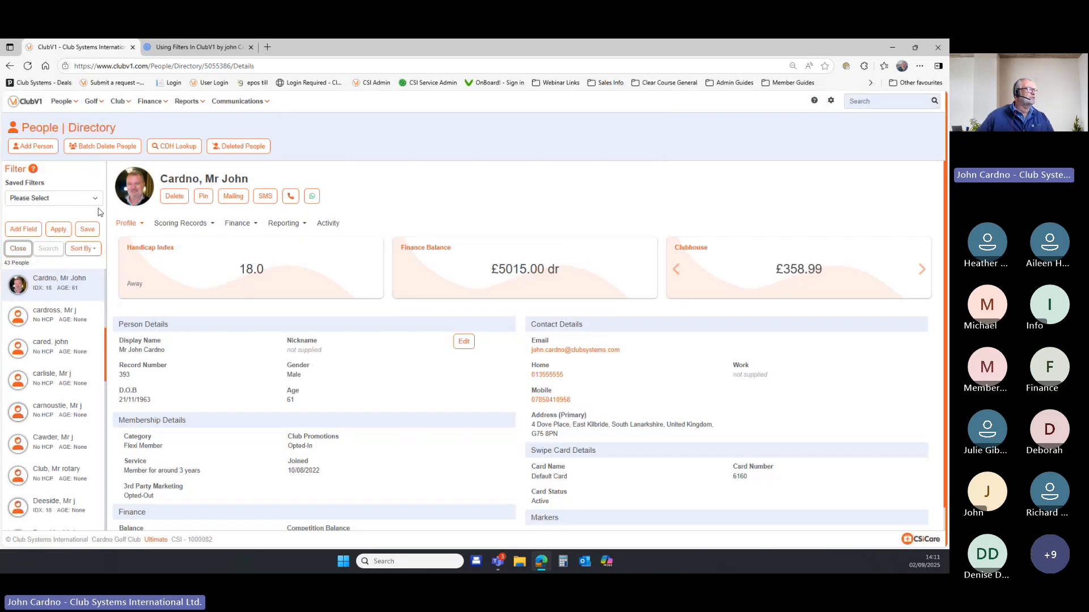
left_click(23, 229)
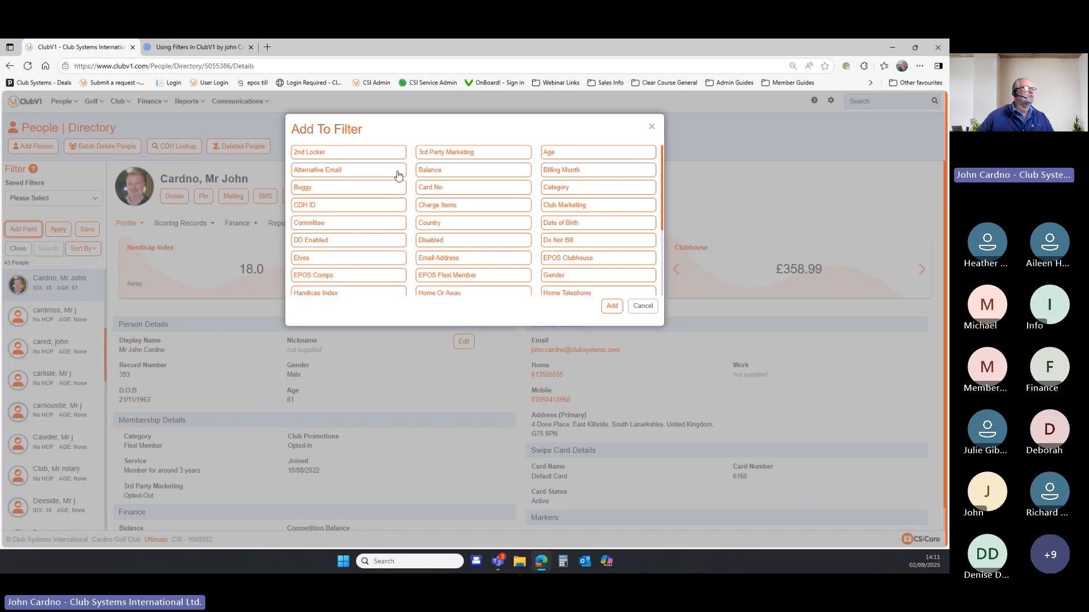
left_click(360, 260)
left_click(610, 307)
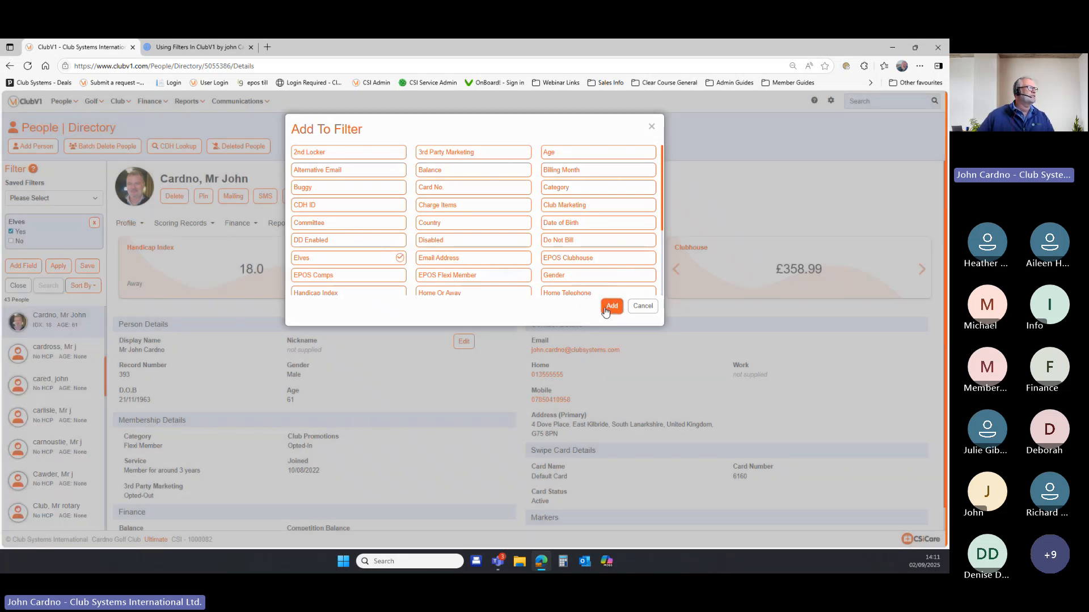
left_click(58, 267)
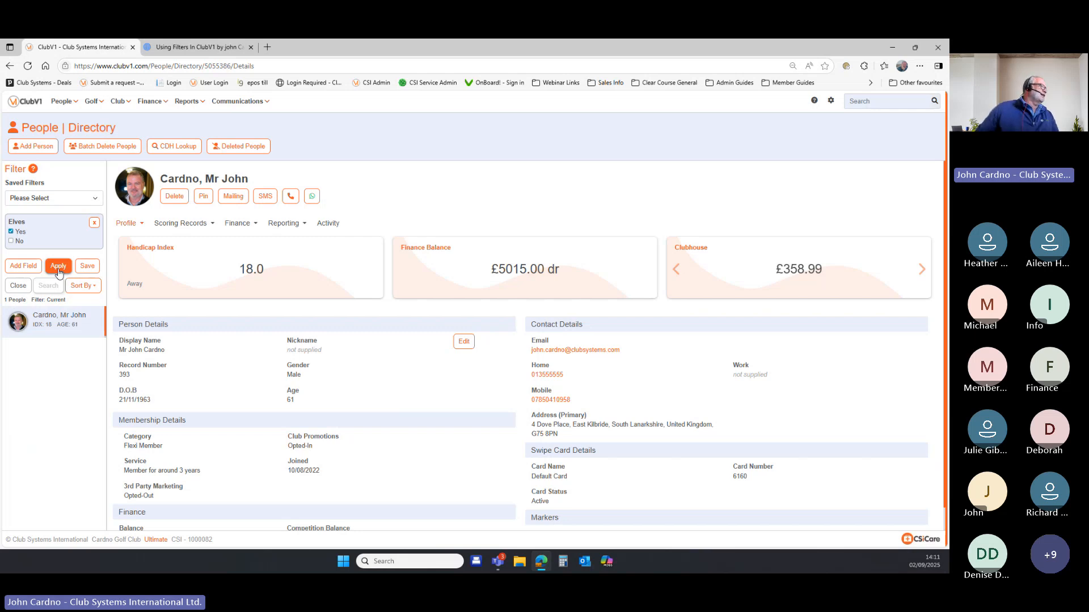
left_click(94, 223)
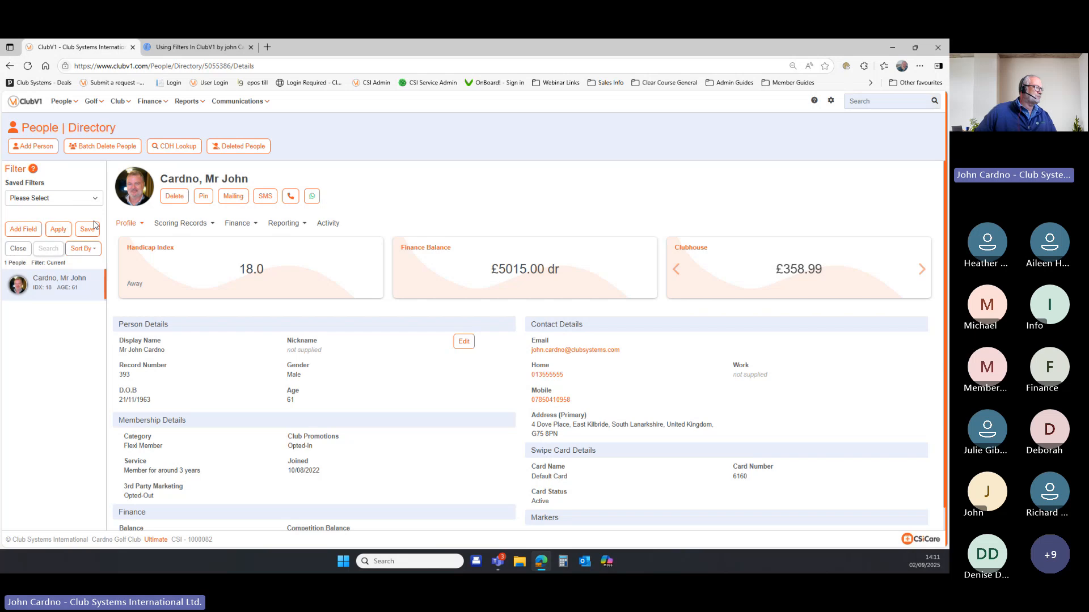
Filter people by Locker Number 1 to 500, leaving 4 people, then return to the Prezi presentation.
left_click(22, 229)
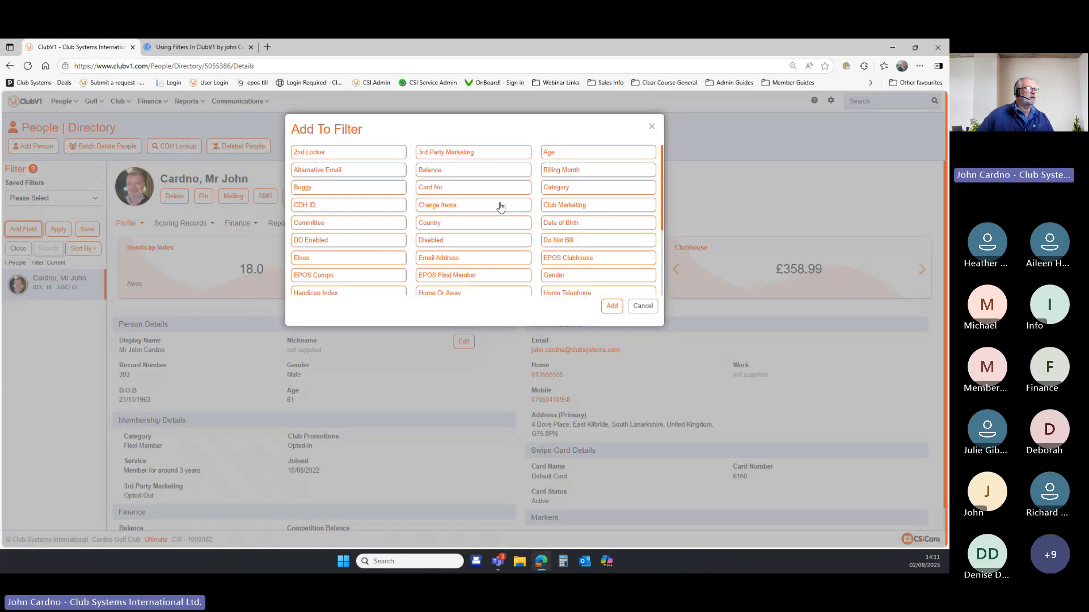
scroll(499, 207, "down", 3)
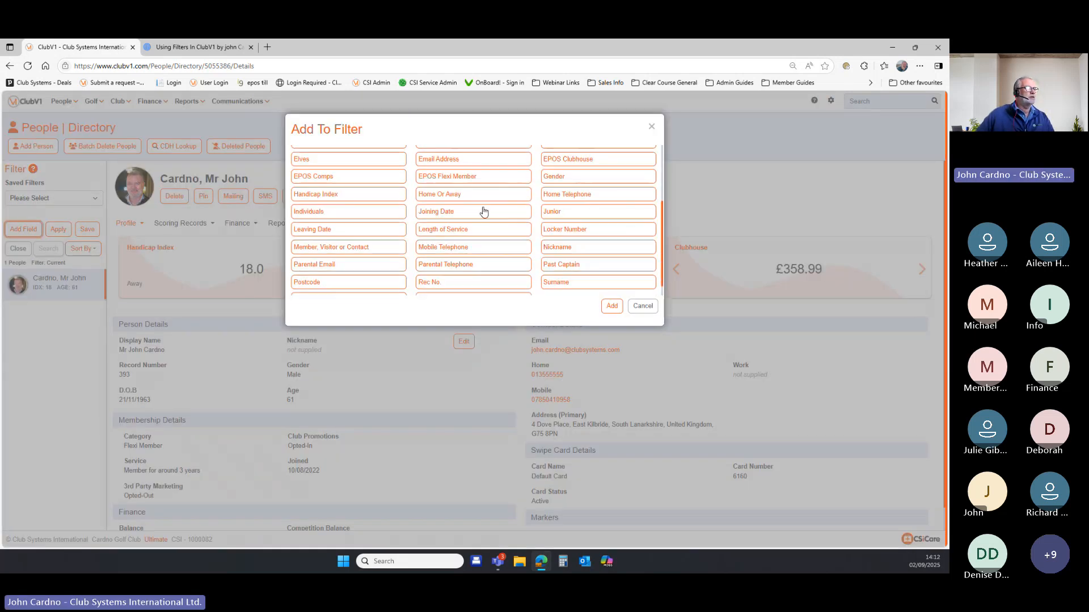
left_click(578, 230)
left_click(611, 306)
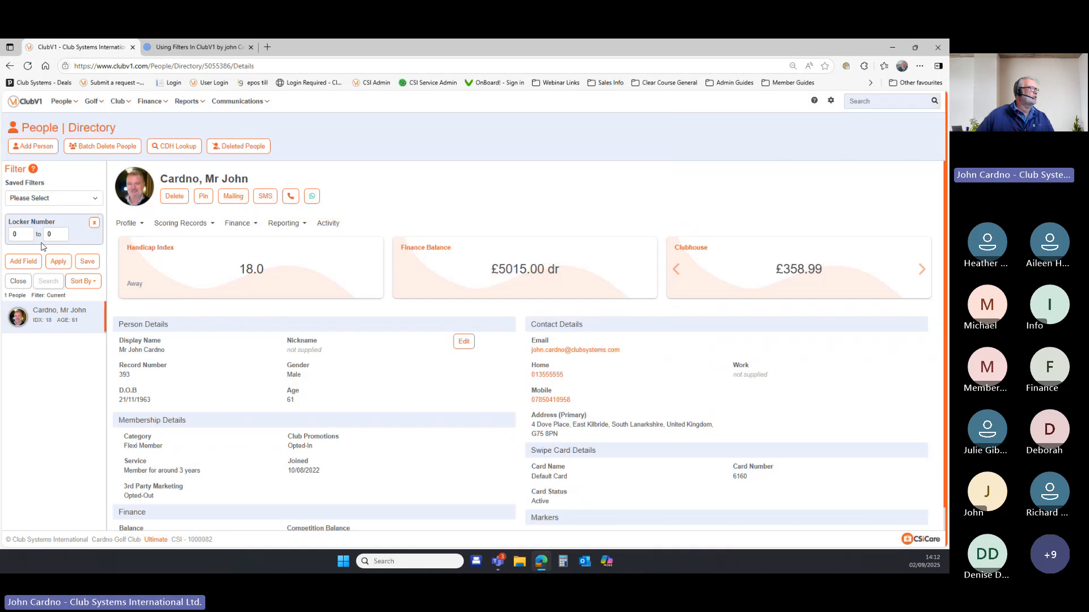
left_click(17, 235)
type("1")
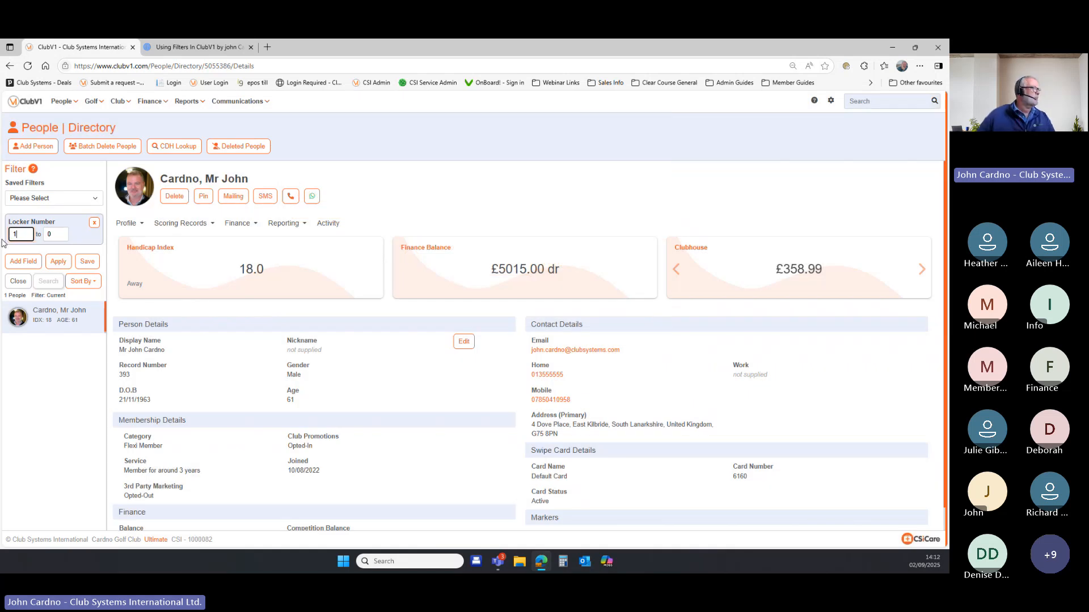
key("Tab")
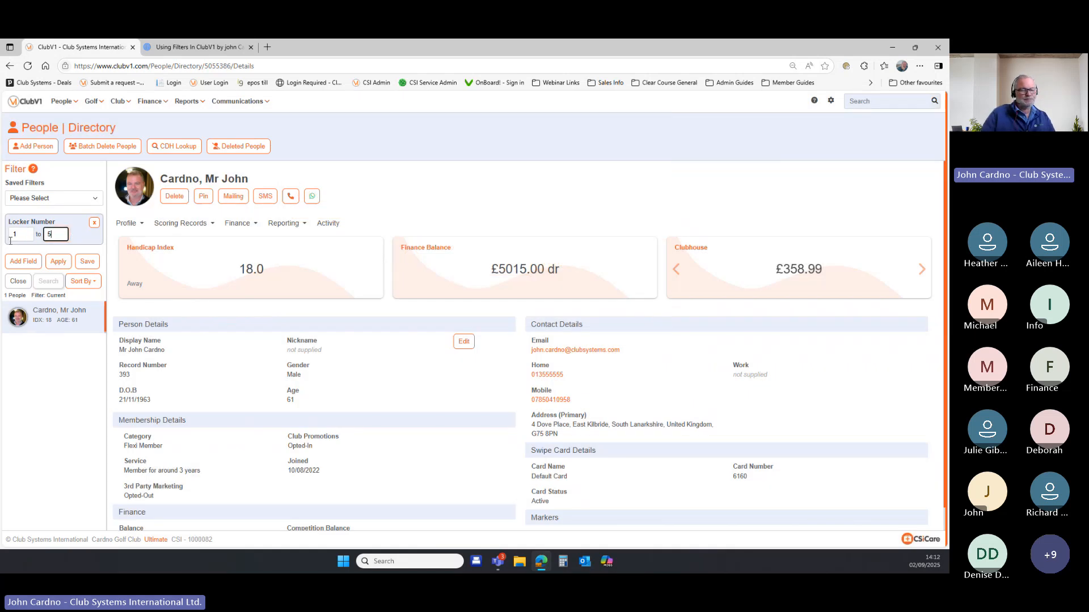
type("500")
left_click(57, 262)
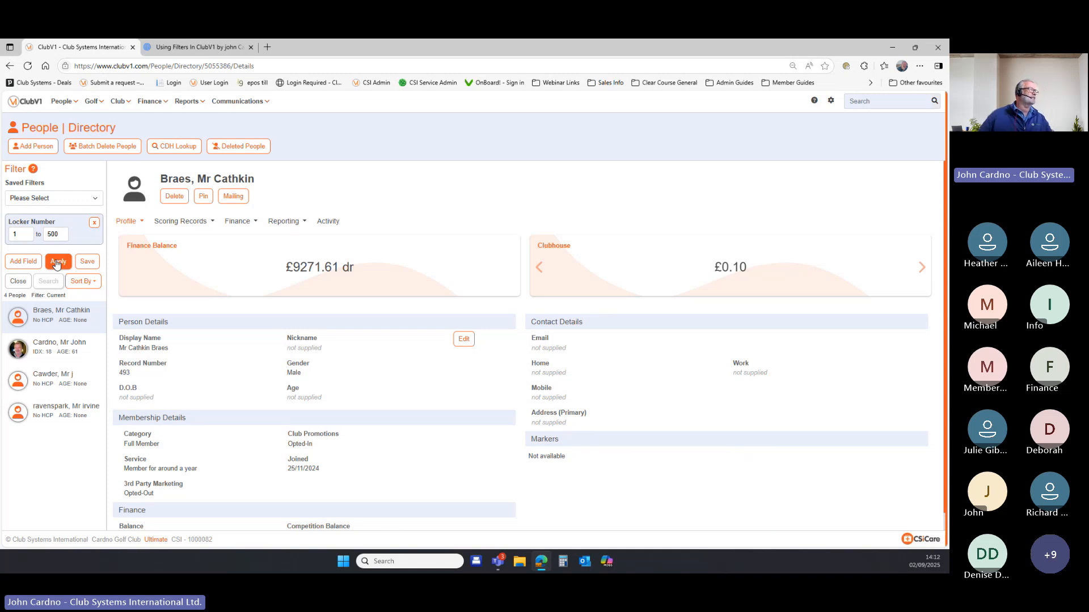
left_click(171, 50)
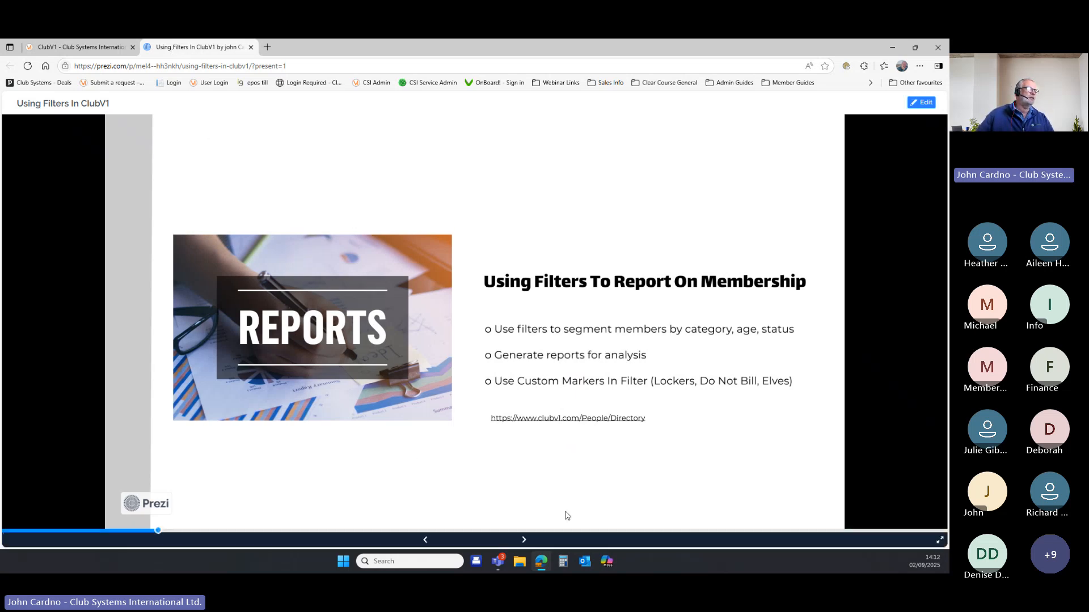
Advance Prezi to the 'Using Filter in Billing' slide and return to the ClubV1 people directory.
left_click(524, 542)
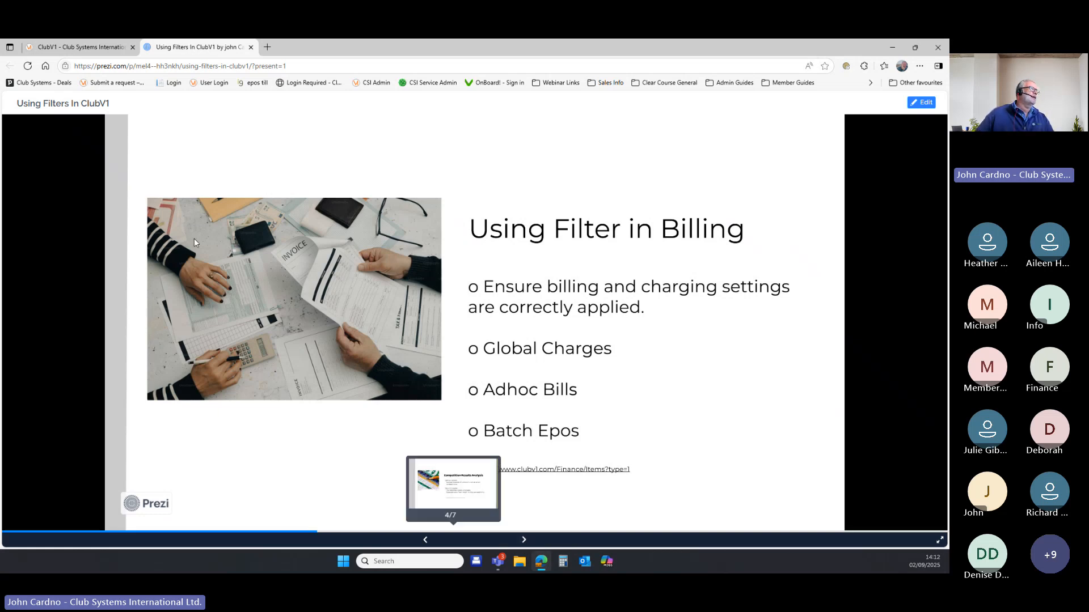
left_click(66, 51)
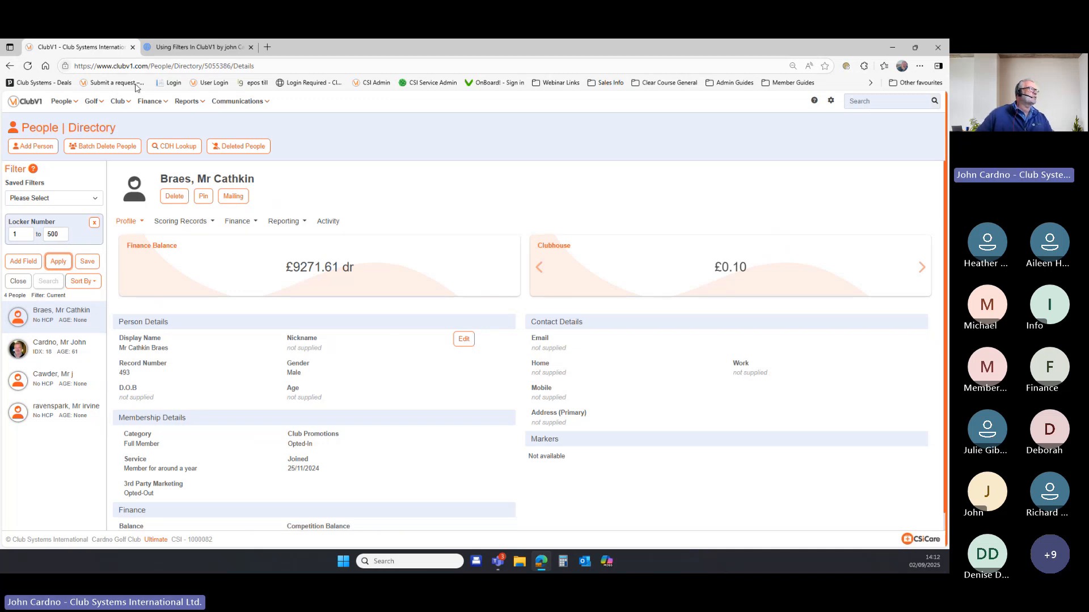
Go to Finance > Bill Charge Items > Standard Charges, showing the Subscription charge.
left_click(150, 100)
mouse_move(154, 119)
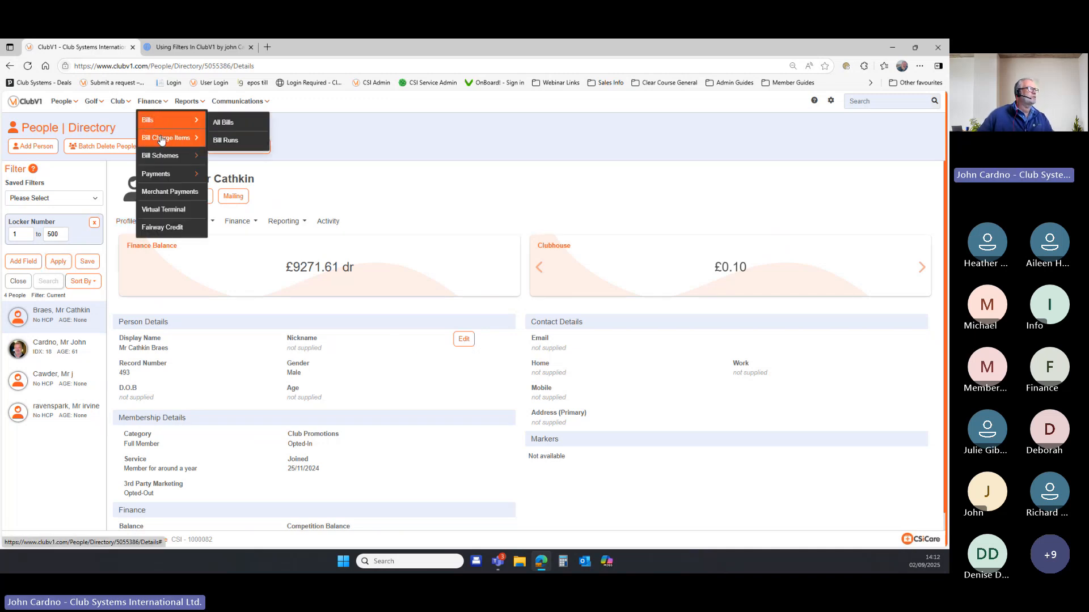
mouse_move(165, 138)
left_click(221, 142)
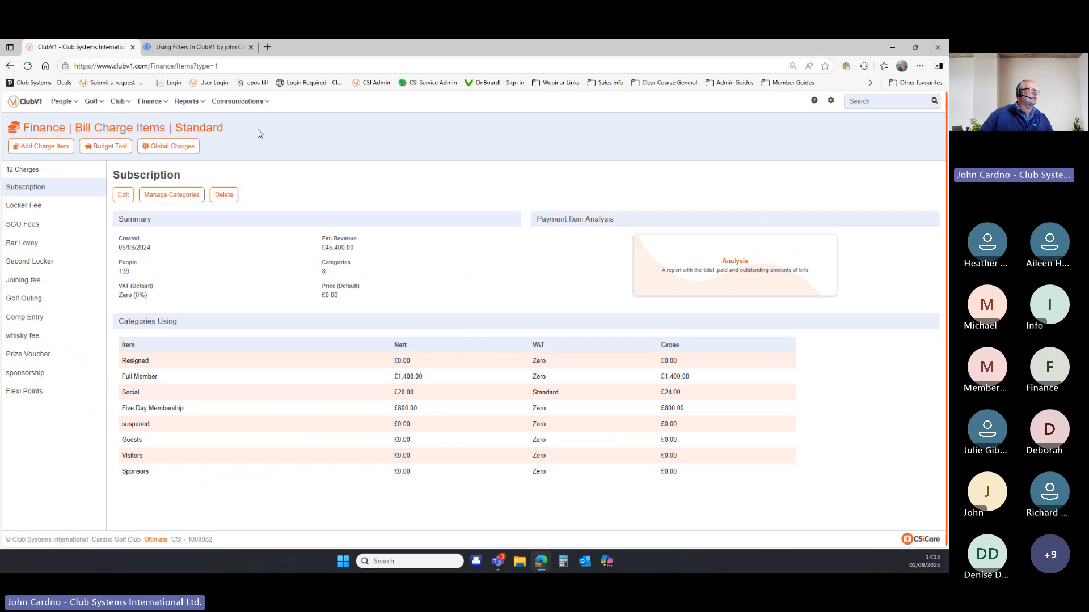
Use Global Charges to set Locker Fee to Off for all 43 people, without the Locker Number filter.
left_click(177, 147)
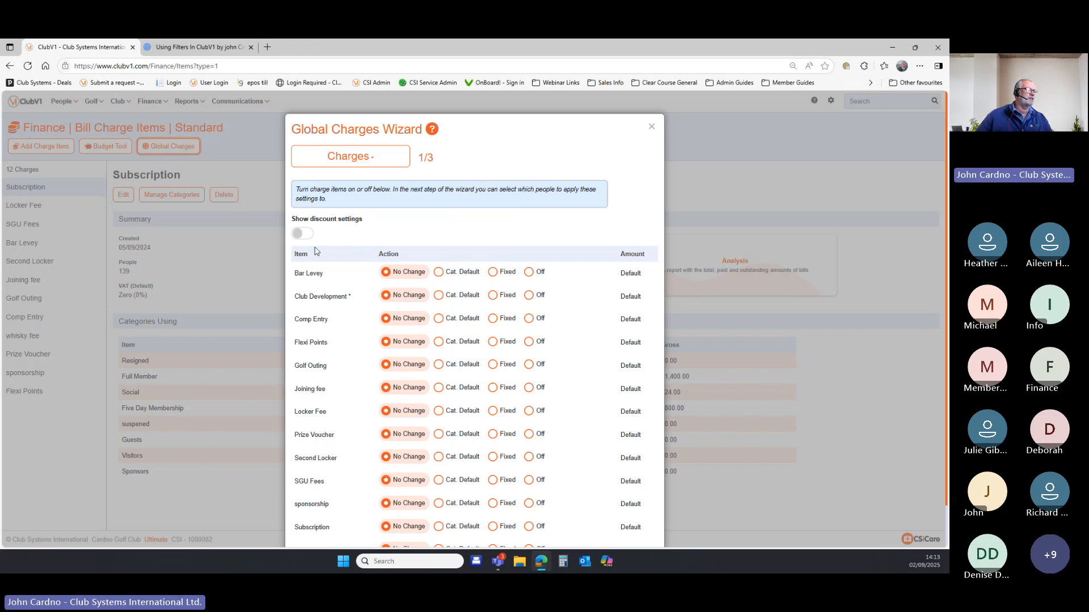
scroll(397, 226, "down", 2)
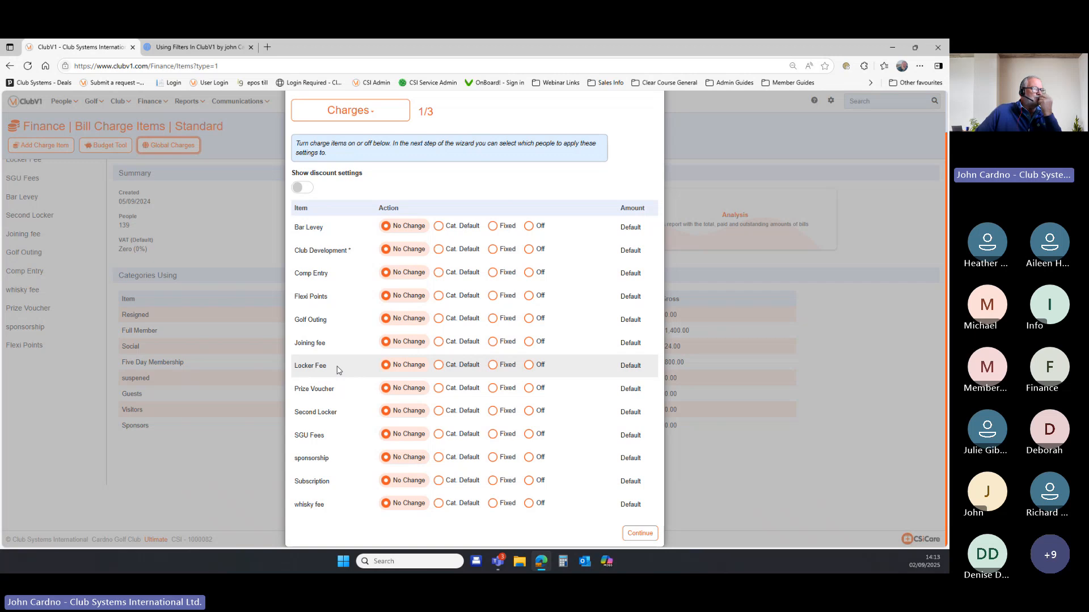
left_click(528, 366)
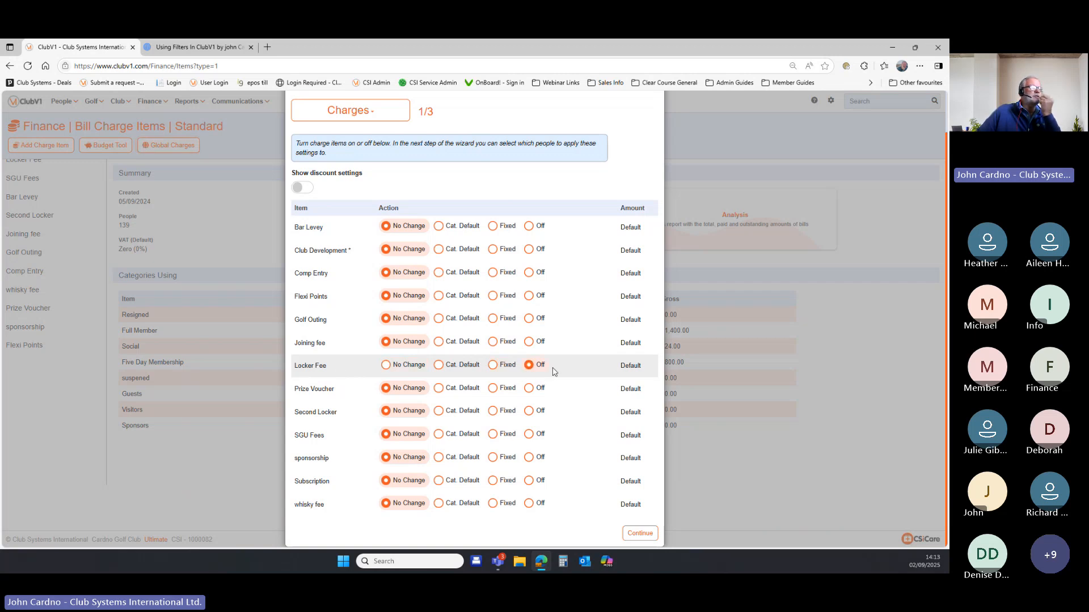
left_click(636, 532)
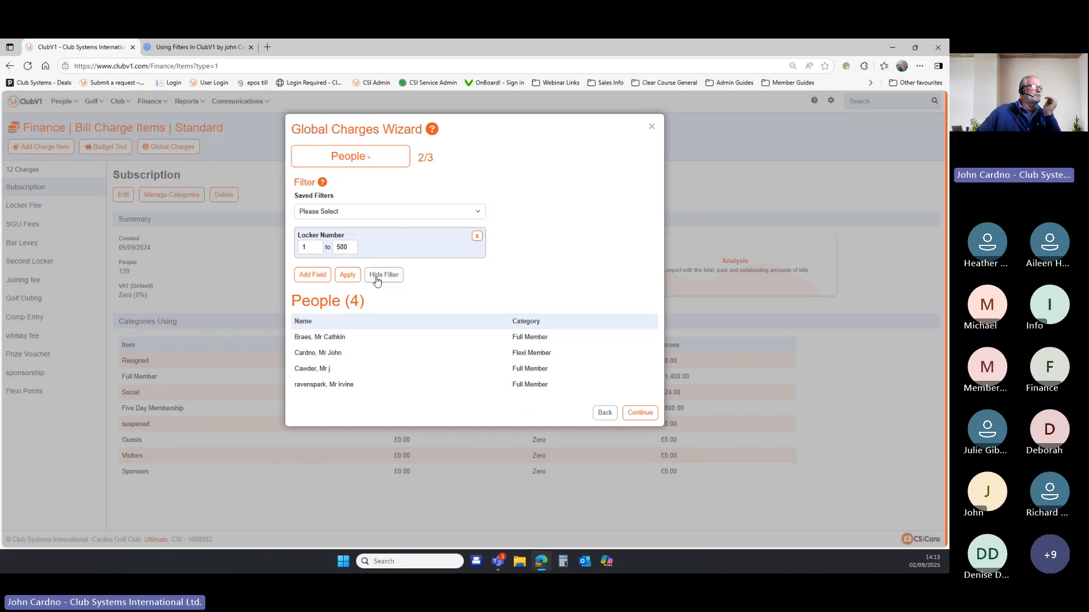
left_click(477, 236)
left_click(347, 242)
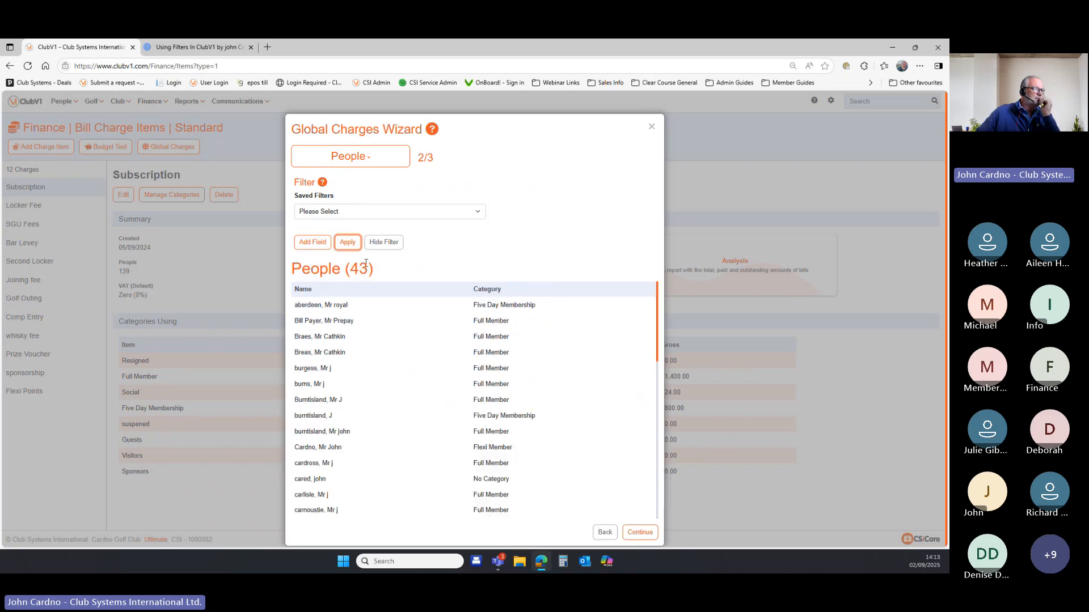
left_click(644, 533)
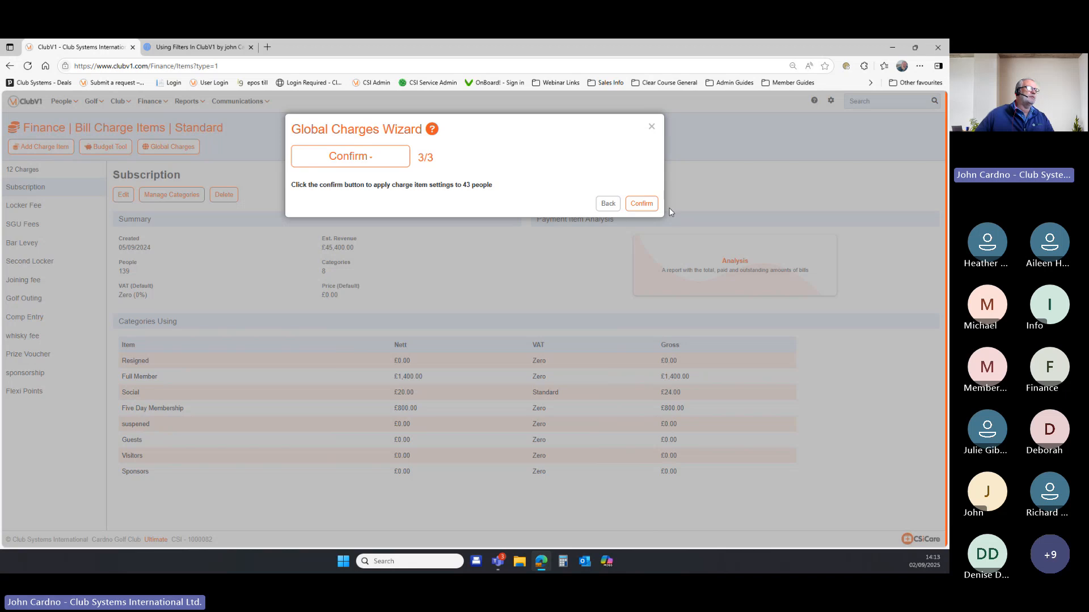
left_click(641, 204)
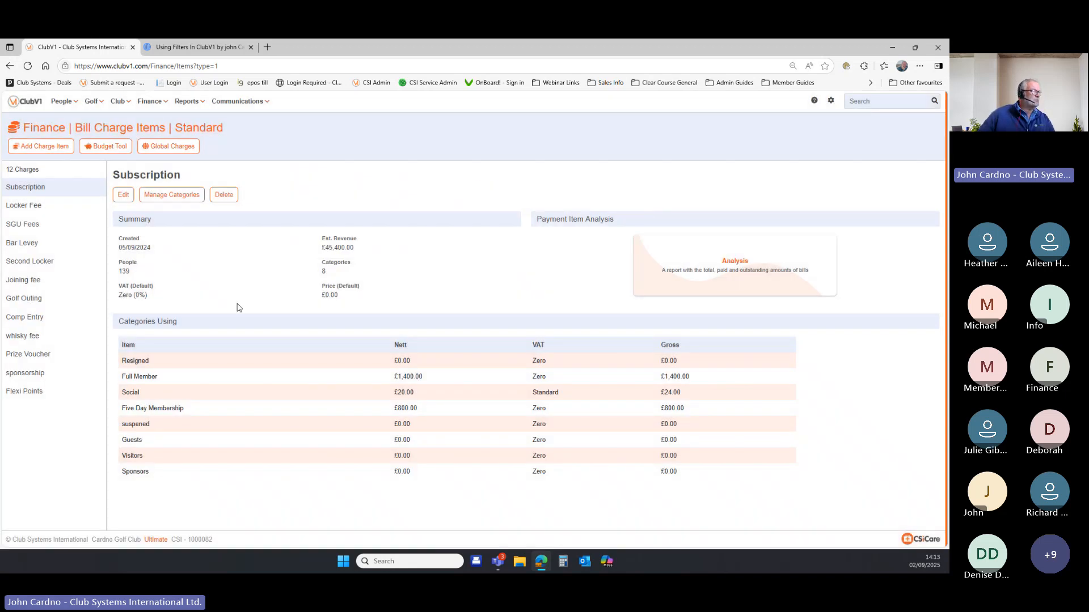
Start another Global Charges run setting the Locker Fee to Cat. Default.
left_click(169, 148)
scroll(363, 294, "down", 1)
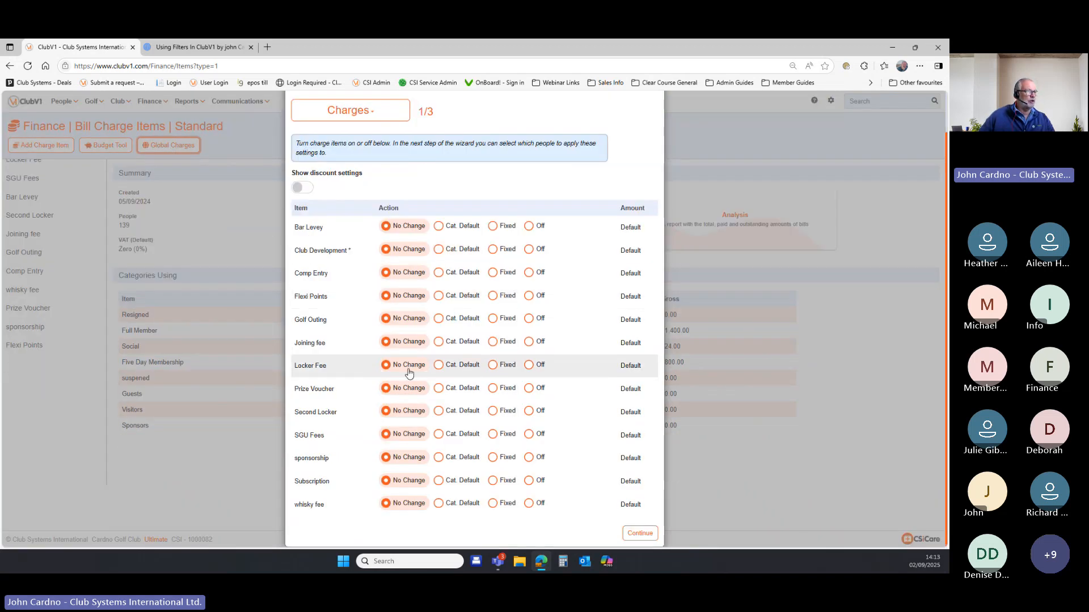
left_click(445, 369)
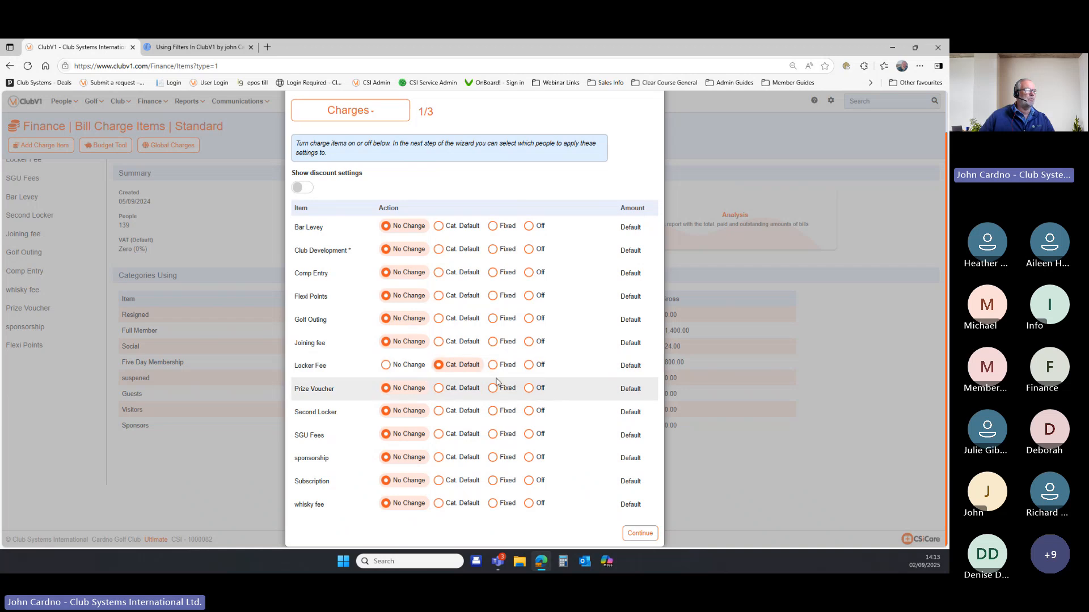
left_click(640, 533)
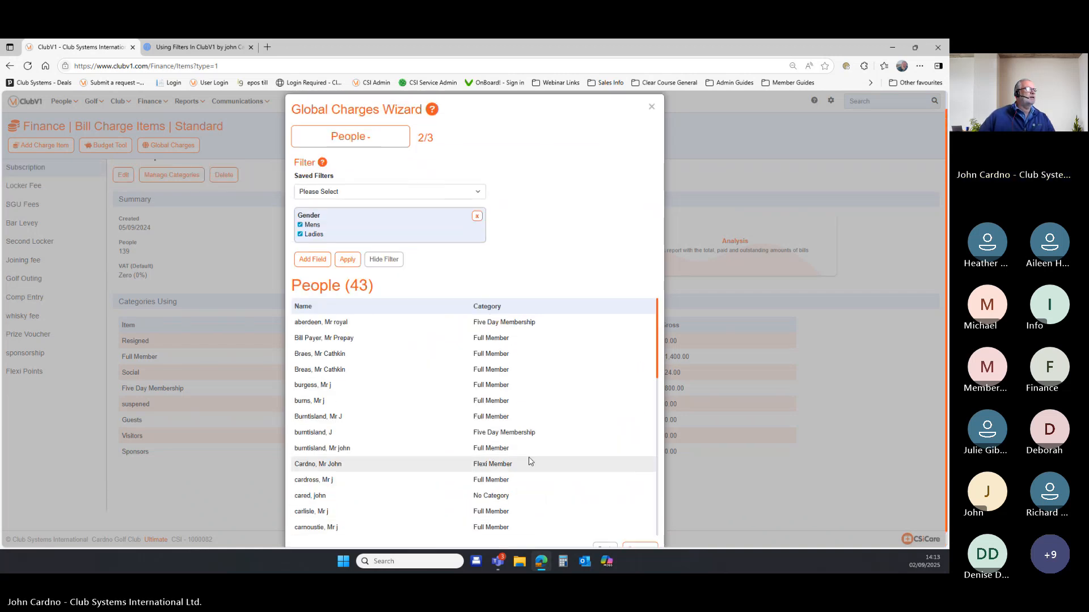
left_click(347, 279)
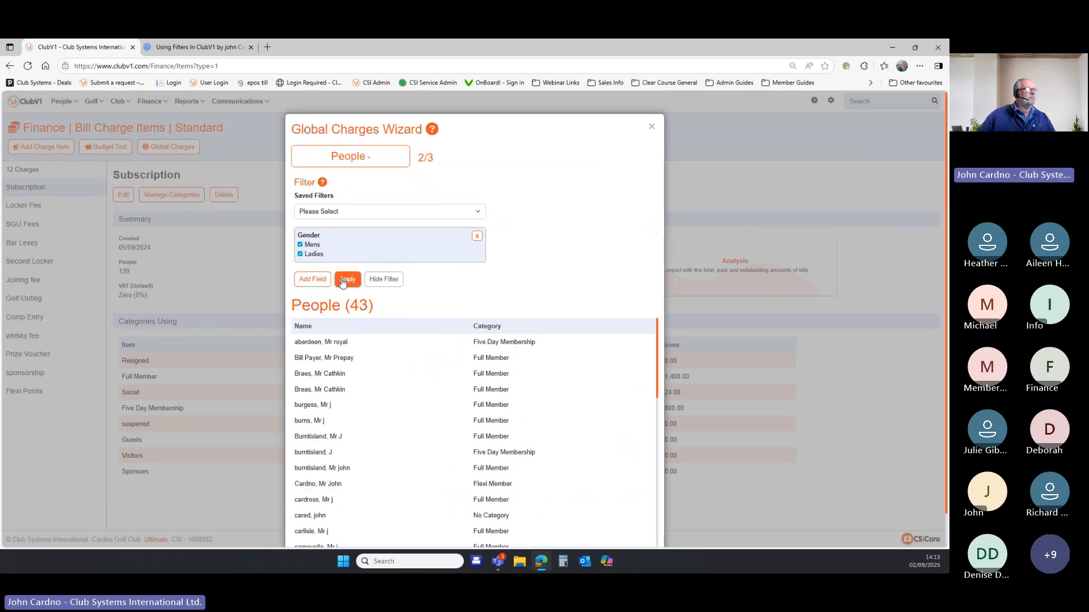
Restrict recipients to Locker Number 1 to 500 and confirm the change for 4 people.
left_click(318, 279)
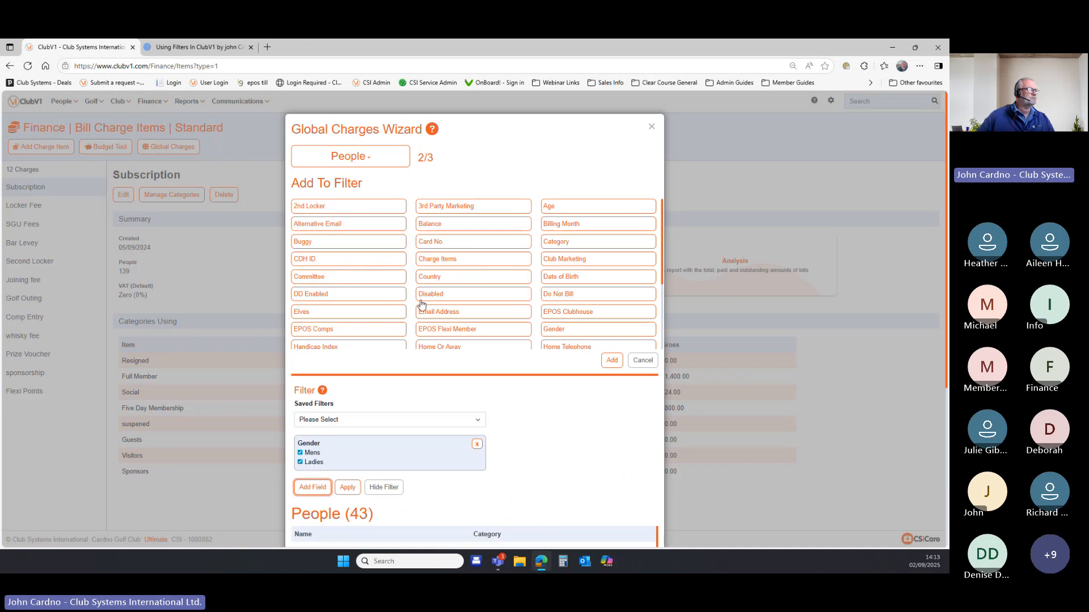
scroll(422, 306, "down", 1)
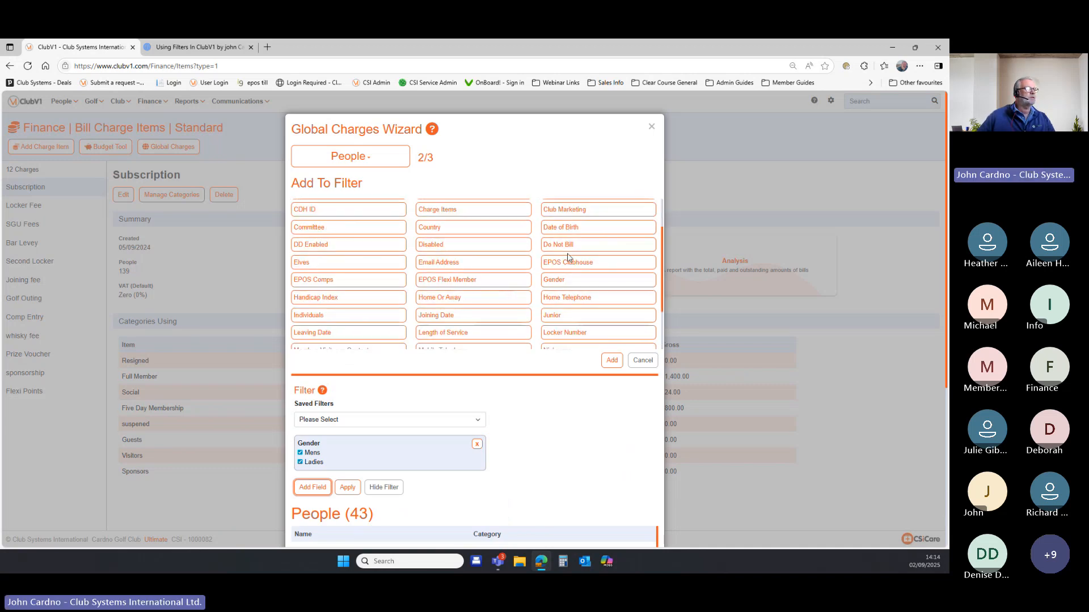
left_click(575, 333)
left_click(612, 360)
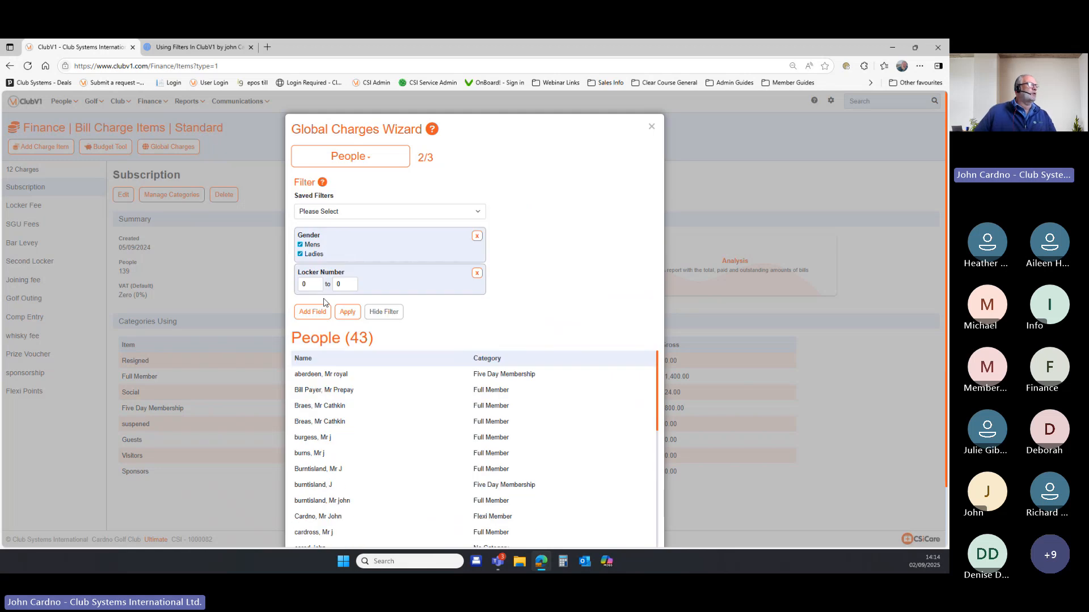
type("1")
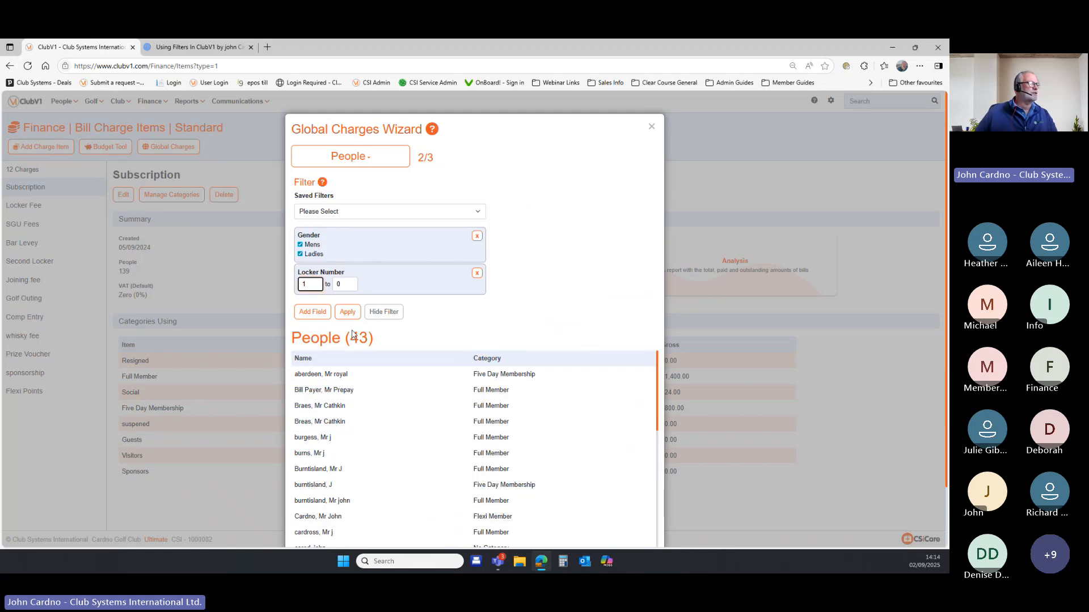
key("Tab")
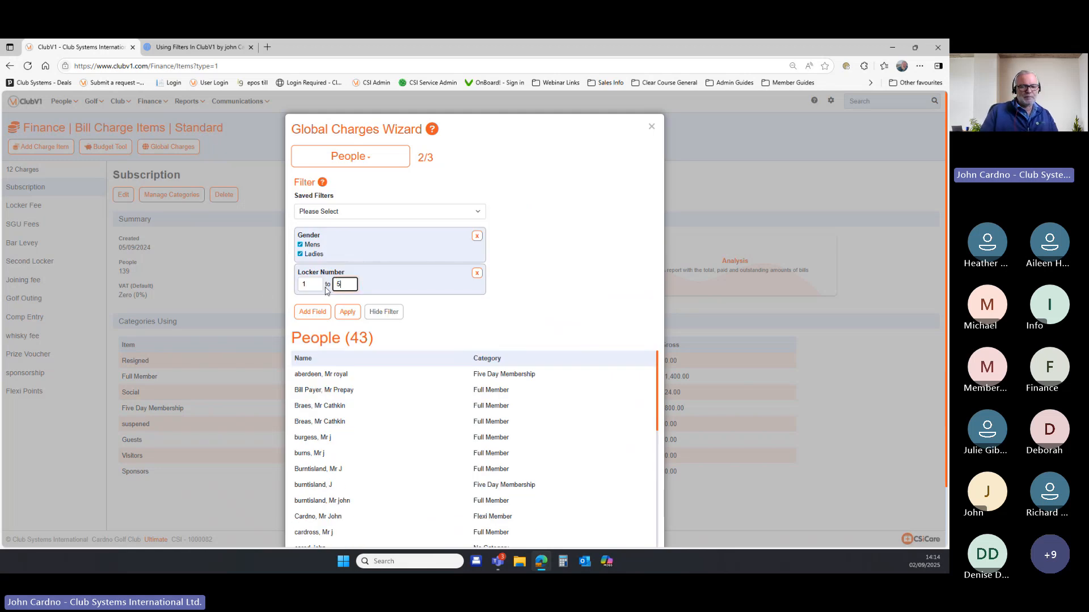
type("500")
left_click(347, 312)
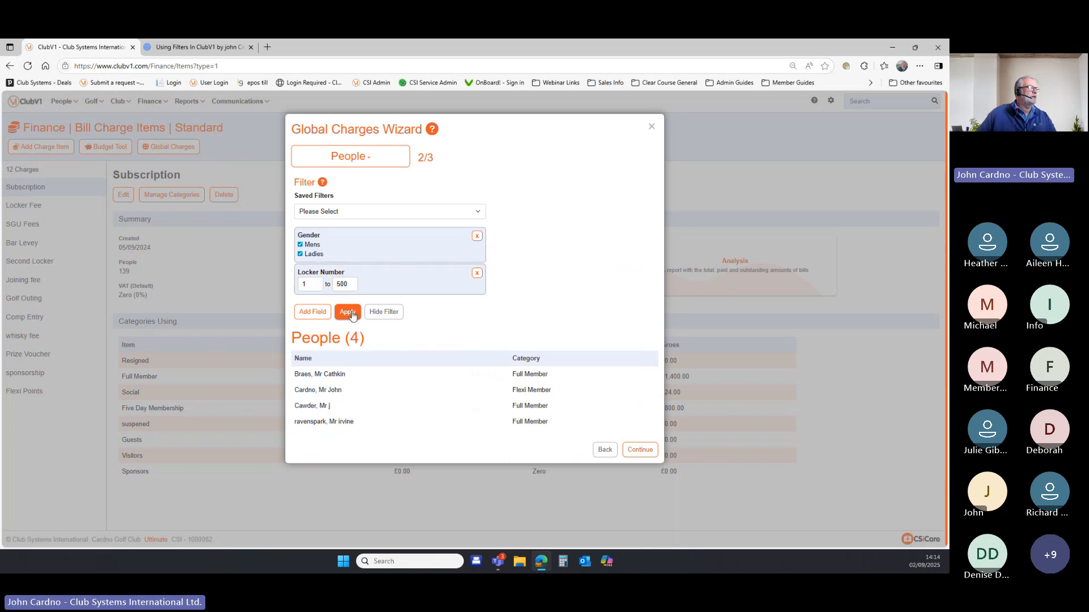
left_click(640, 450)
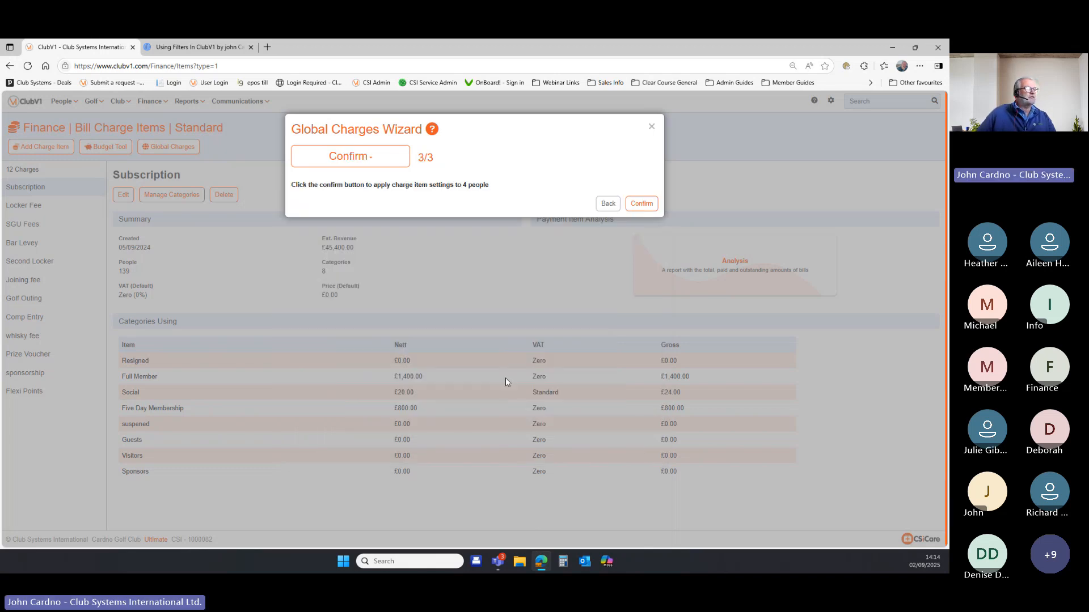
left_click(643, 208)
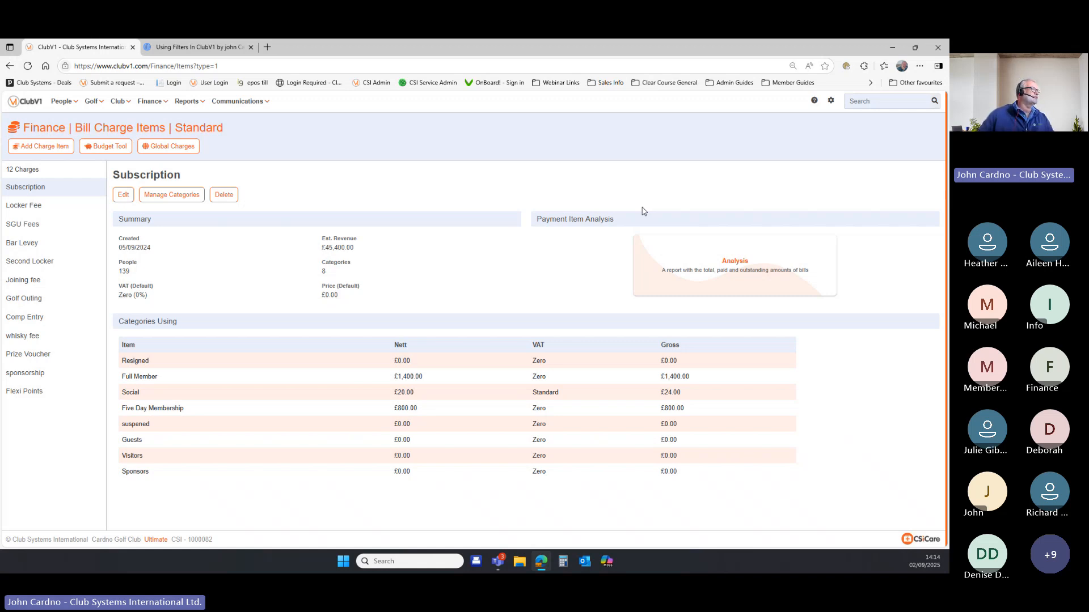
Open the Global Charges wizard, then close it without changing any charges.
left_click(174, 148)
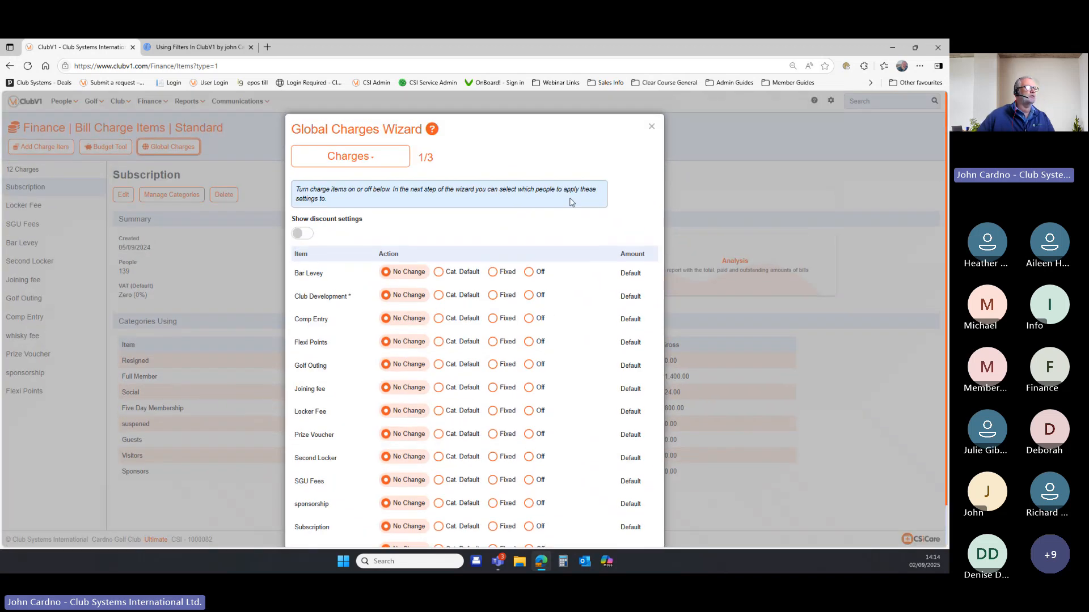
left_click(651, 127)
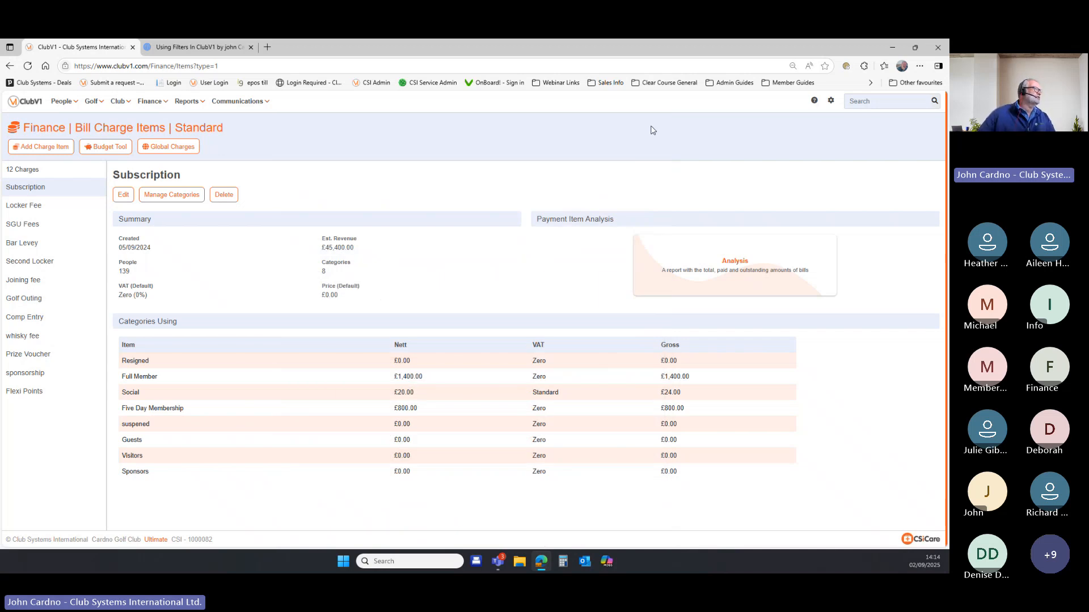
left_click(155, 103)
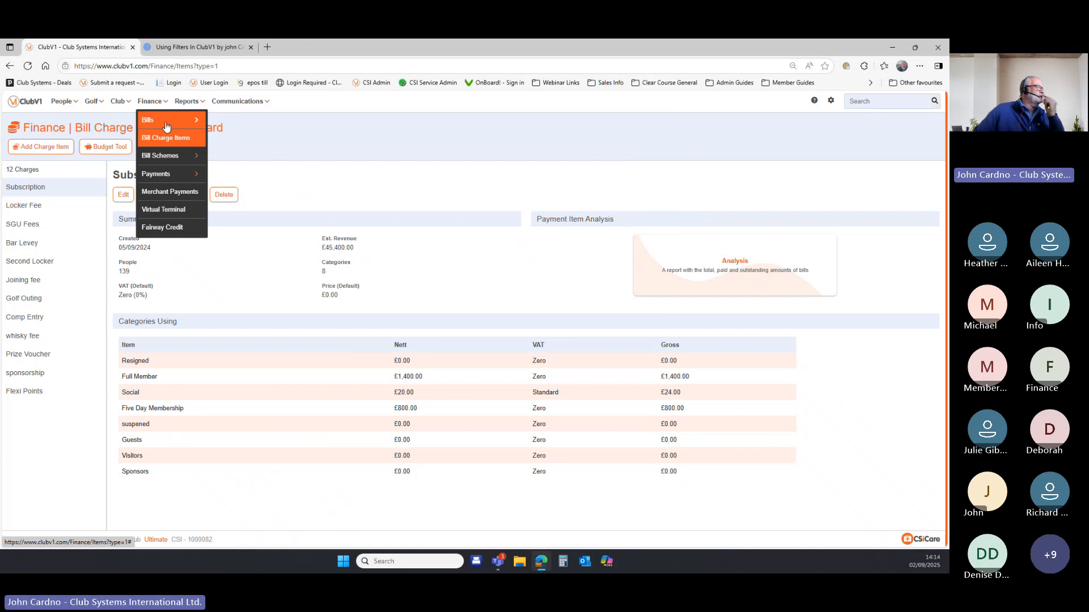
Open Finance > Bills > All Bills to view the 78-bill summary.
mouse_move(167, 126)
left_click(232, 124)
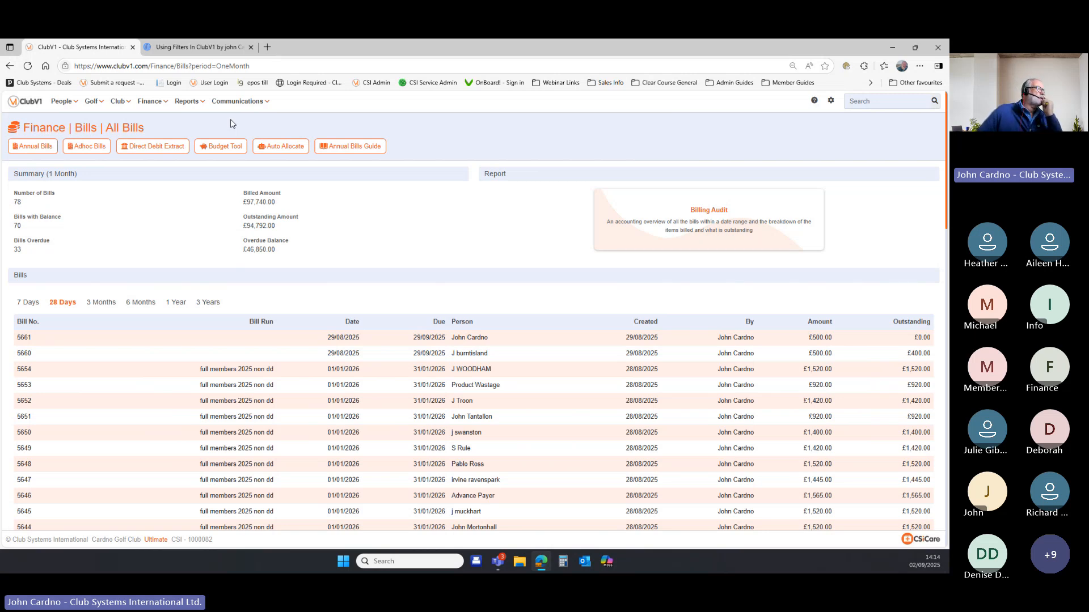
Start an ad hoc bill, replacing the Locker Number filter with Elves = Yes to target 1 person.
left_click(93, 153)
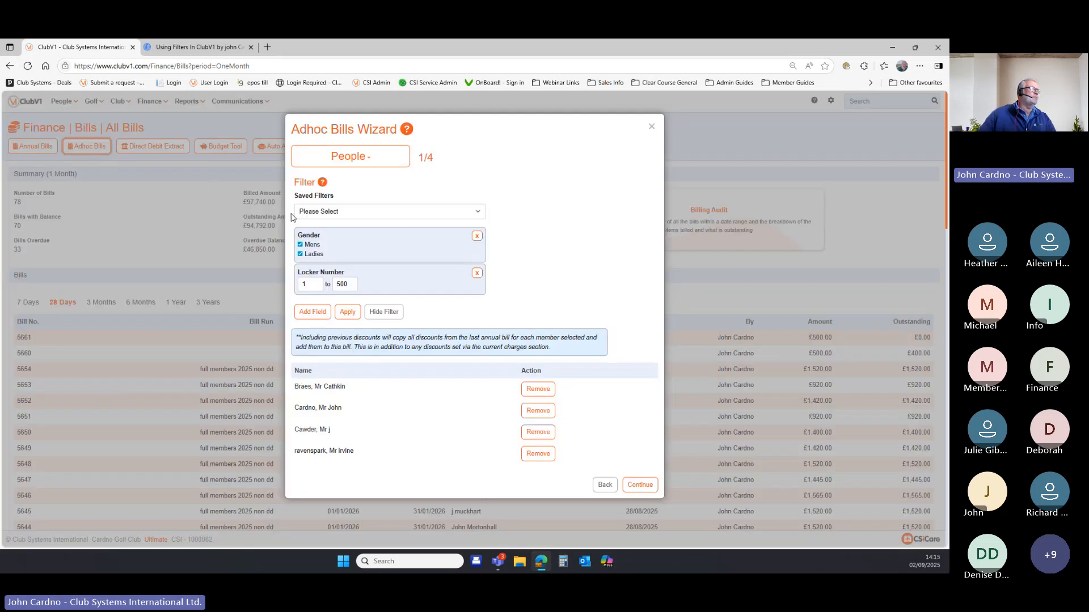
left_click(477, 274)
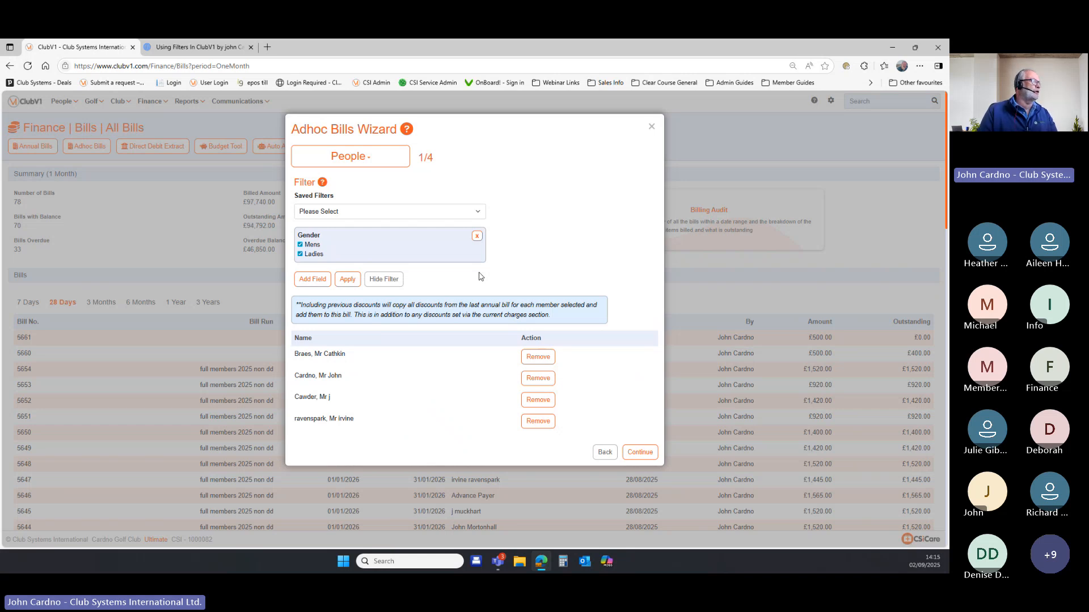
left_click(350, 280)
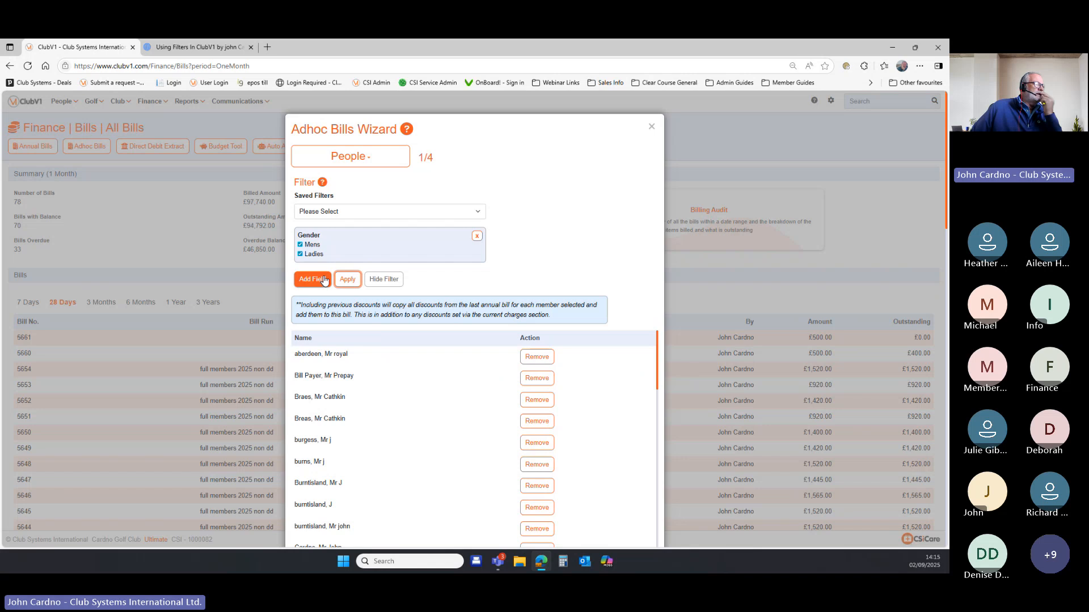
left_click(325, 280)
scroll(440, 270, "down", 1)
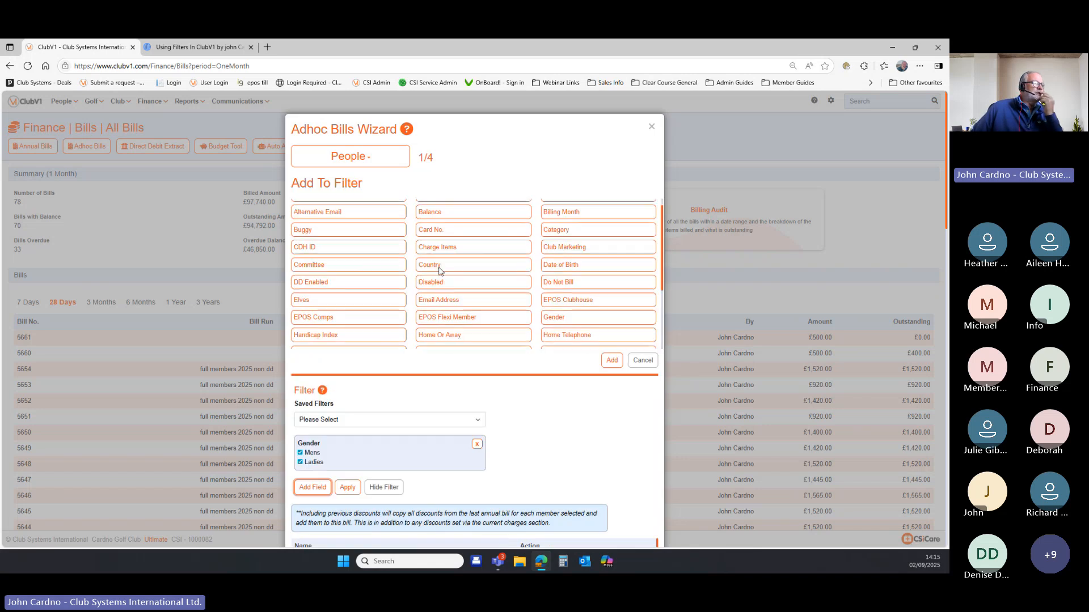
scroll(439, 270, "down", 1)
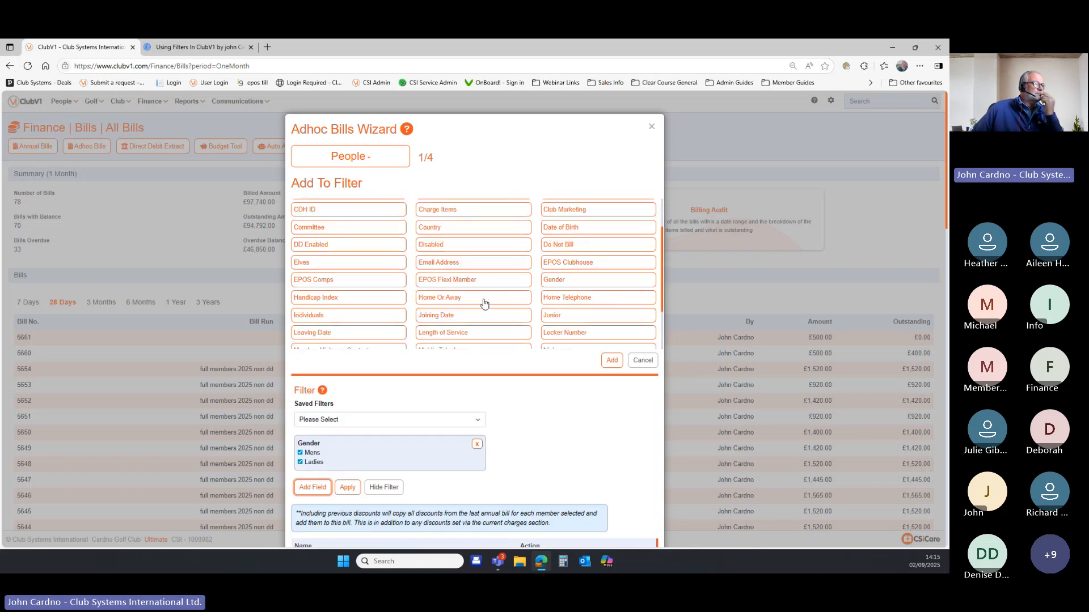
left_click(367, 268)
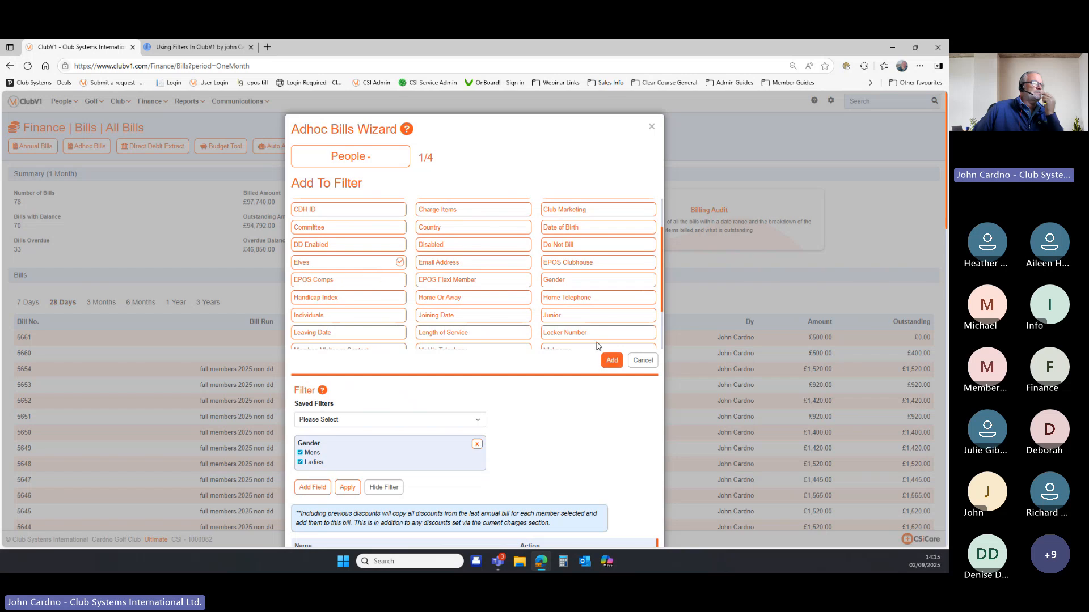
left_click(612, 360)
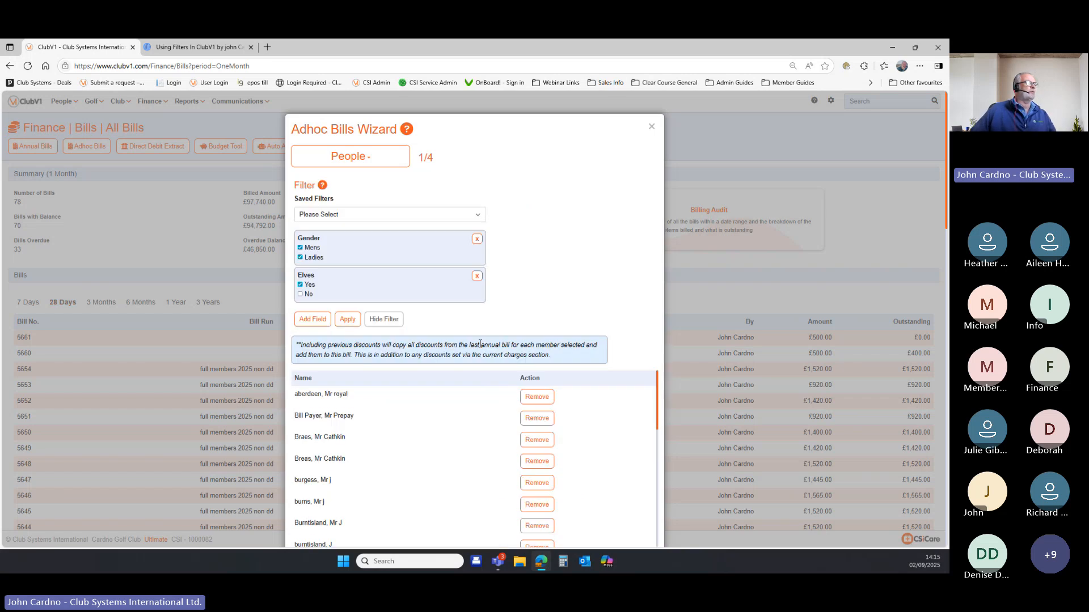
left_click(347, 318)
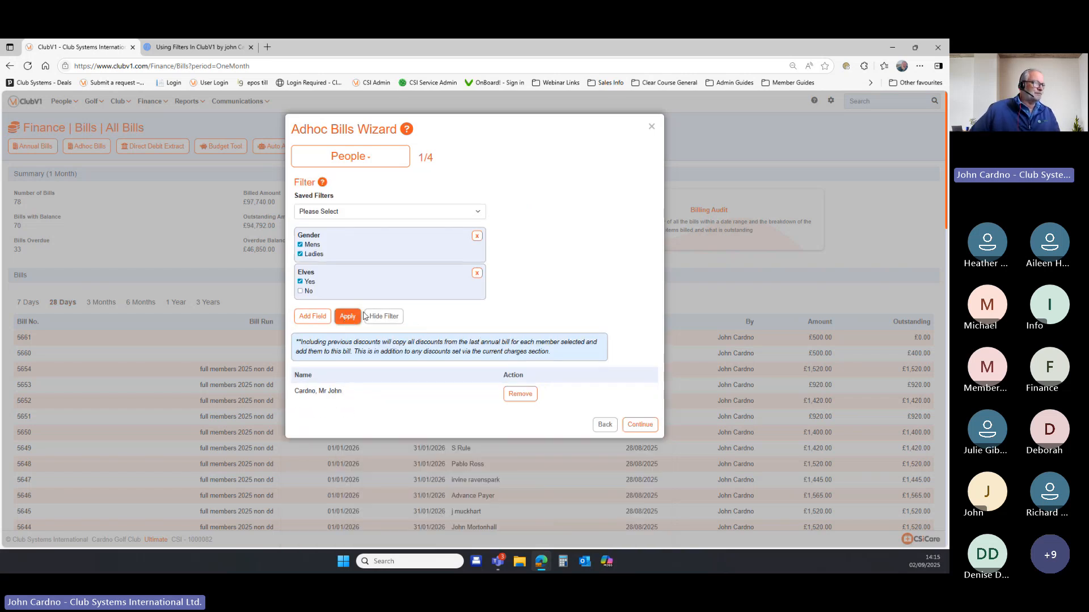
left_click(640, 426)
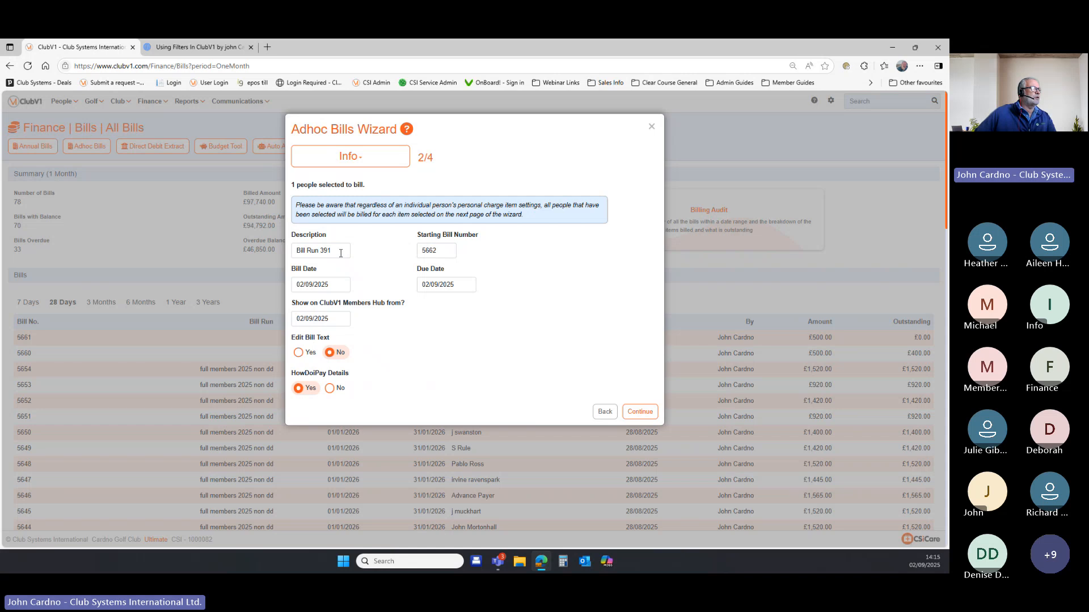
Set the ad hoc bill description to 'elves fees'.
left_click_drag(340, 254, 294, 254)
type("elves ")
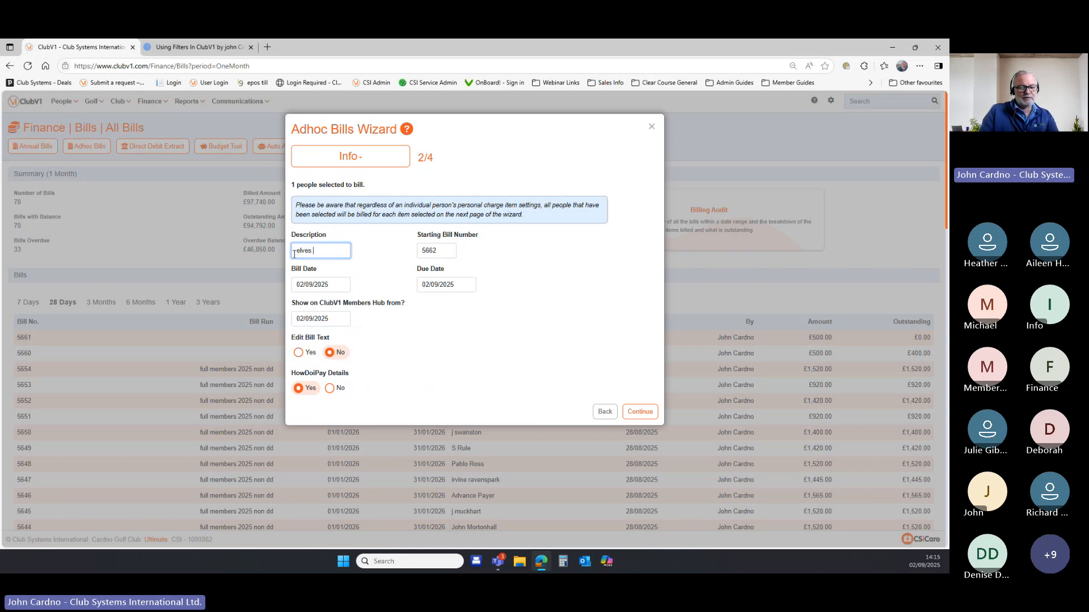
type("fees")
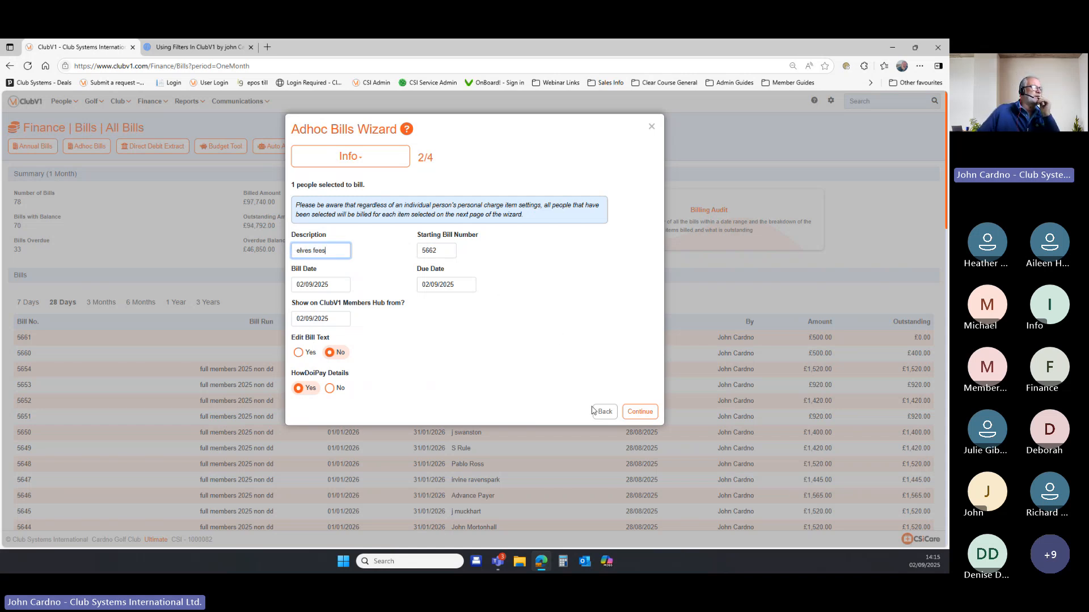
left_click(639, 412)
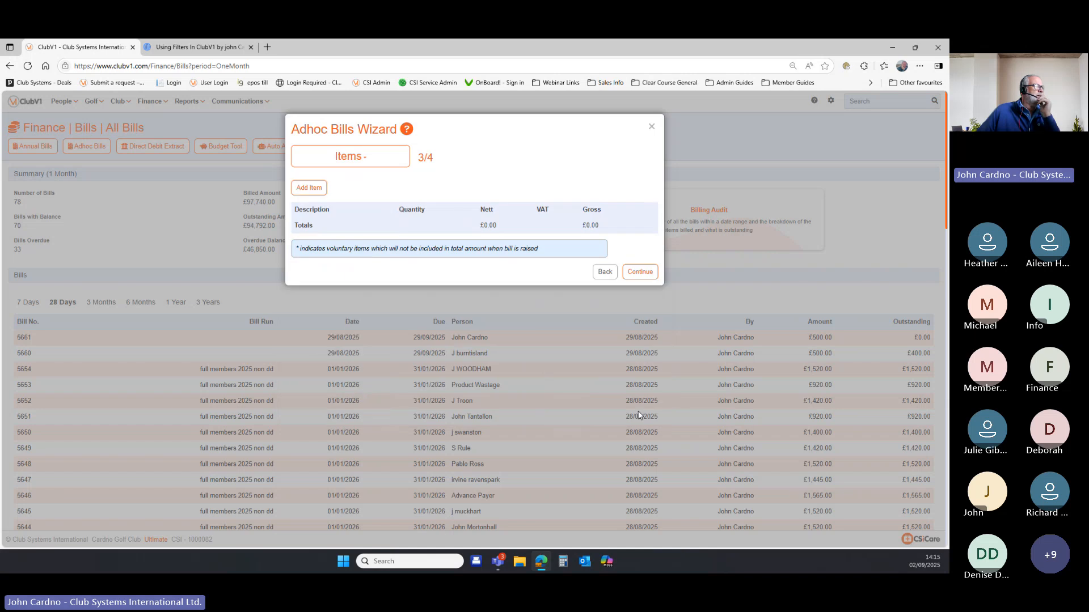
Add a Golf Outing charge with Nett 10.00 and proceed to the Confirm step.
left_click(309, 187)
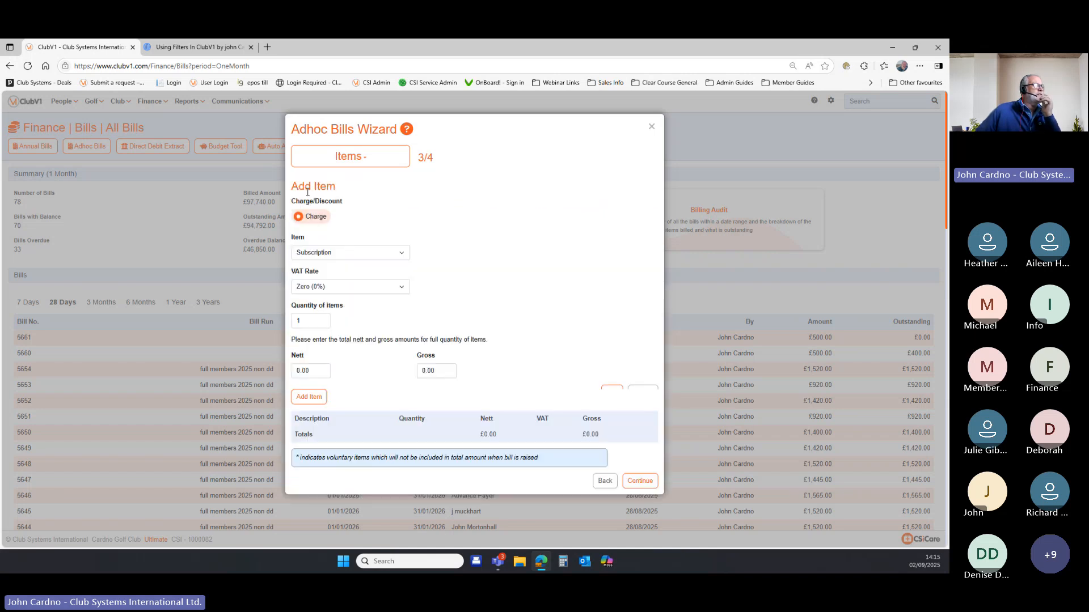
left_click(362, 254)
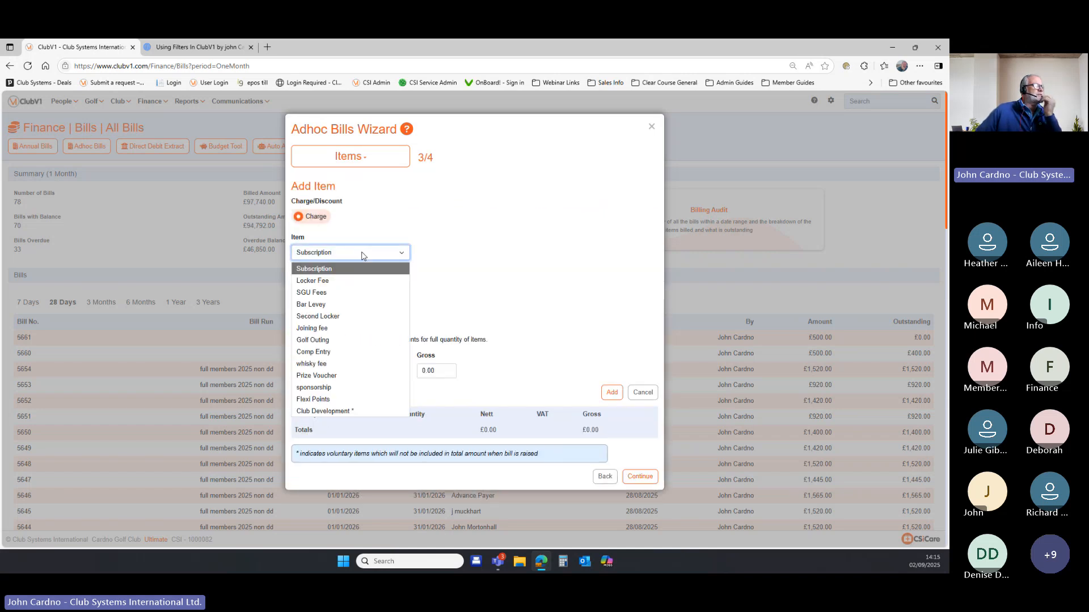
left_click(349, 340)
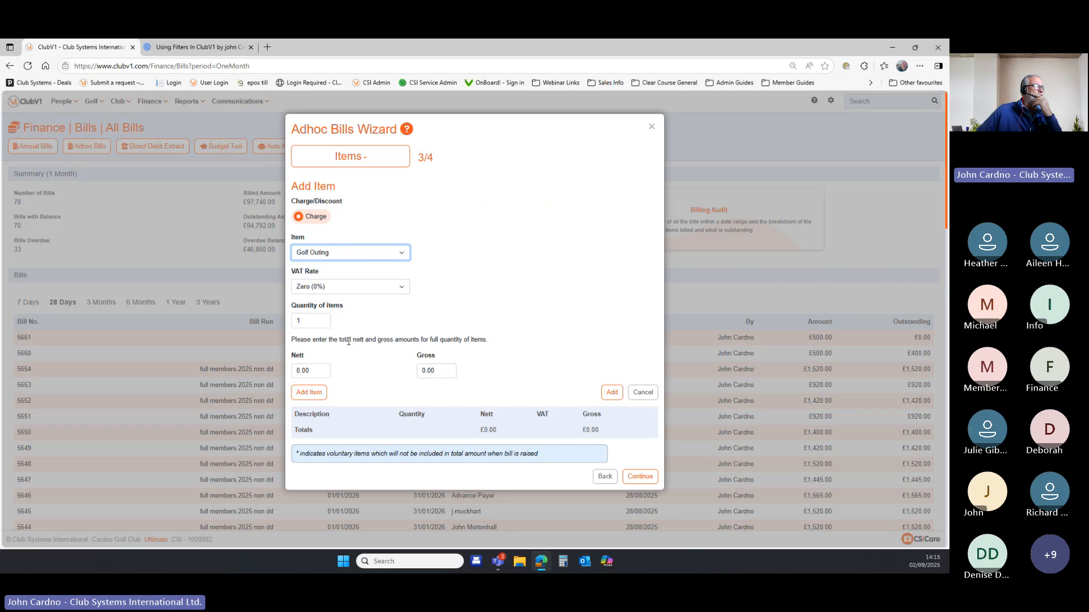
double_click(298, 321)
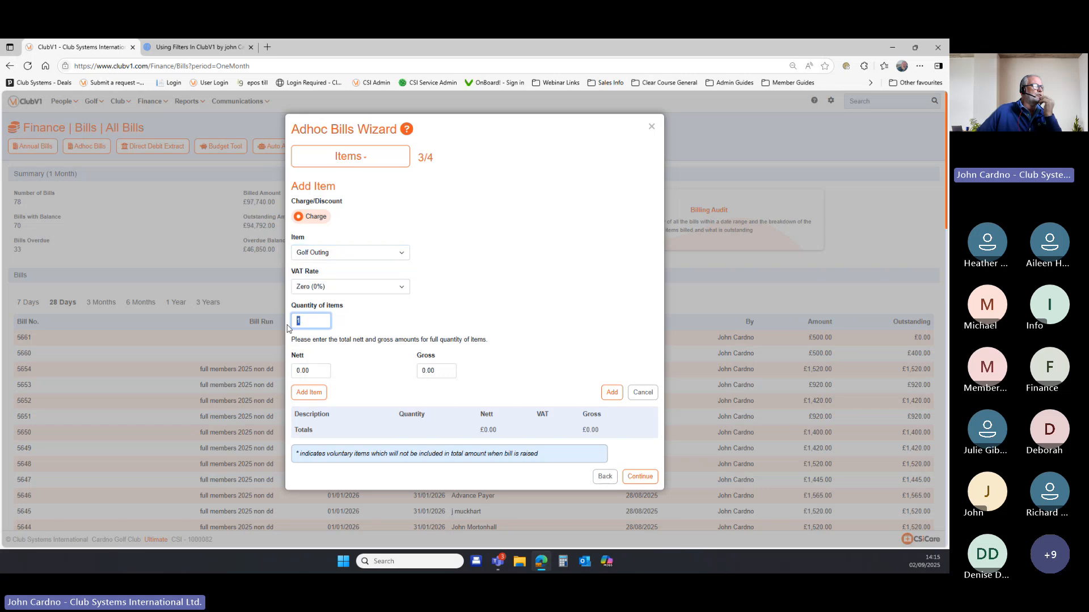
double_click(306, 373)
type("10")
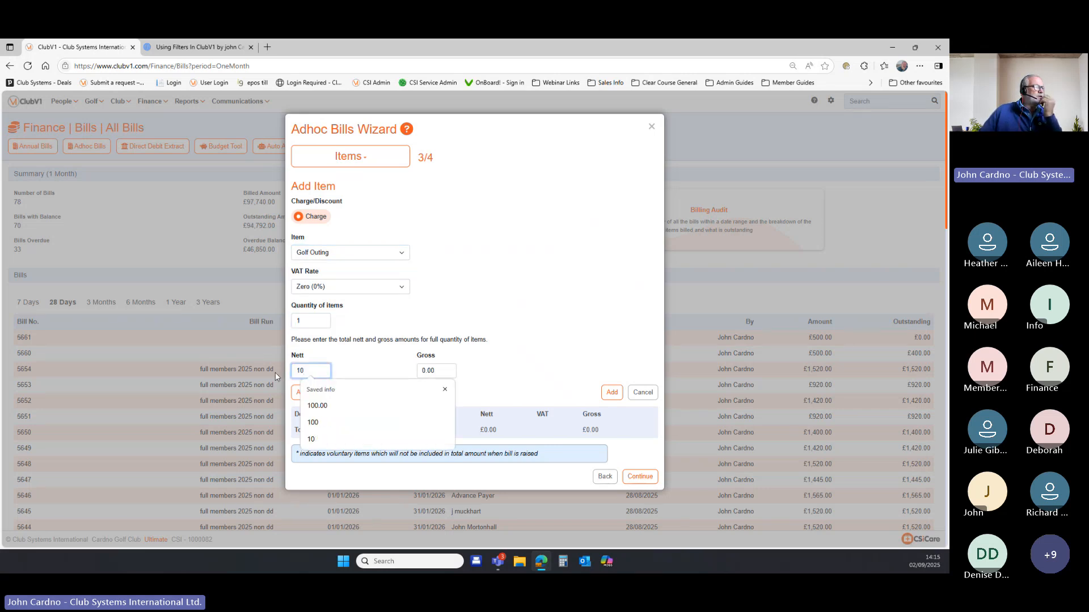
left_click(611, 393)
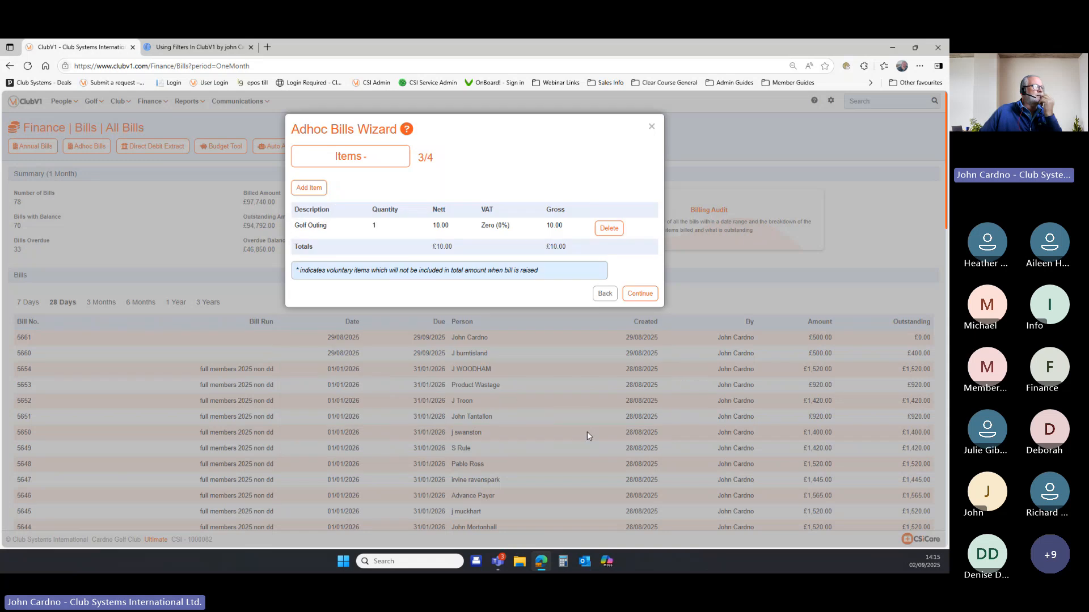
left_click(634, 294)
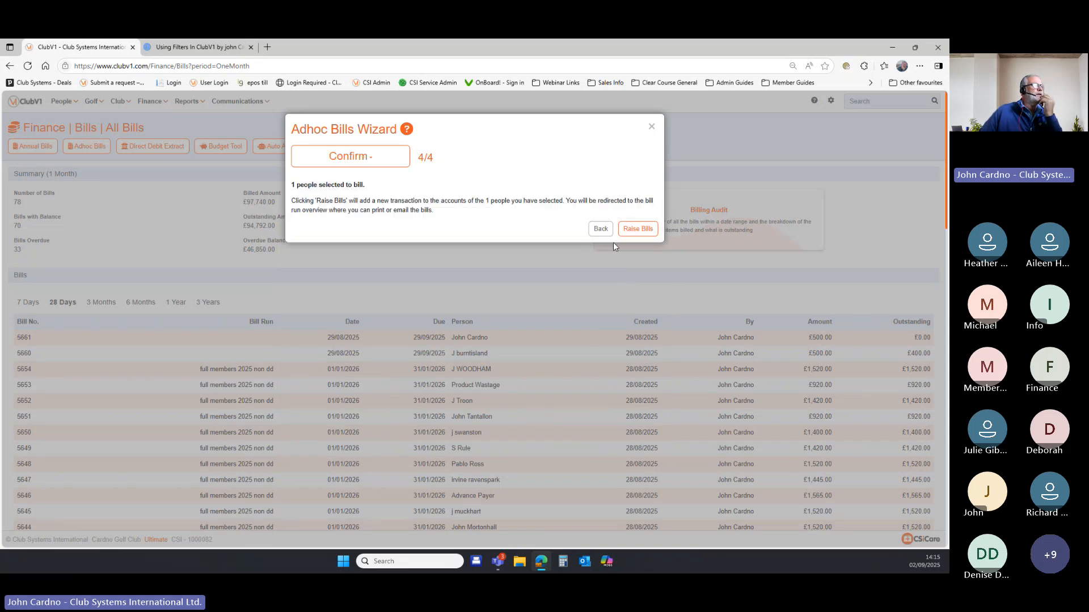
Raise the elves fees bill run, producing one £10.00 bill for the selected person.
left_click(635, 228)
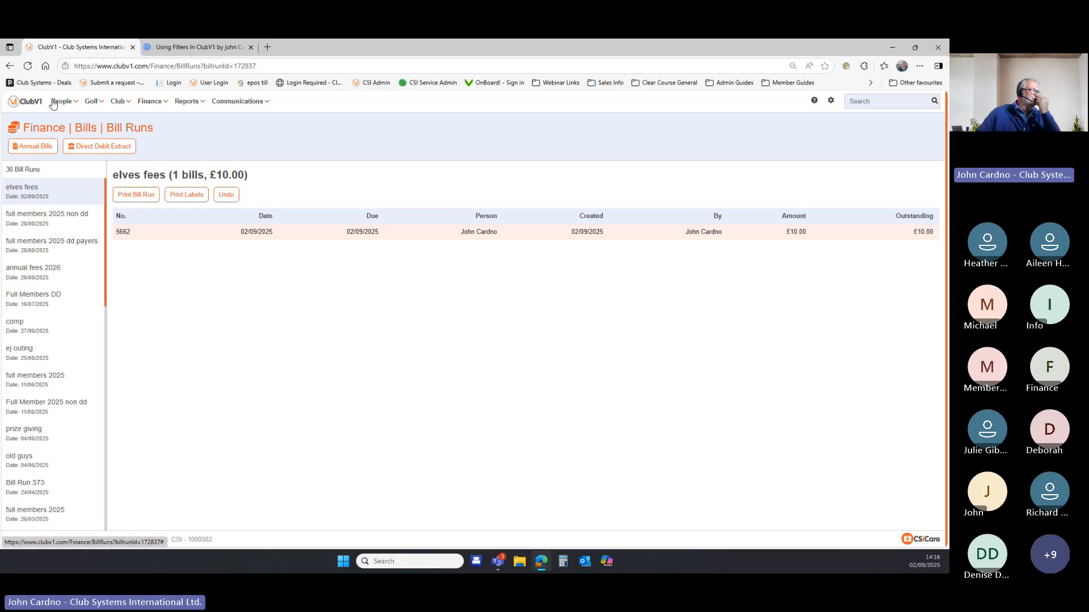
left_click(150, 101)
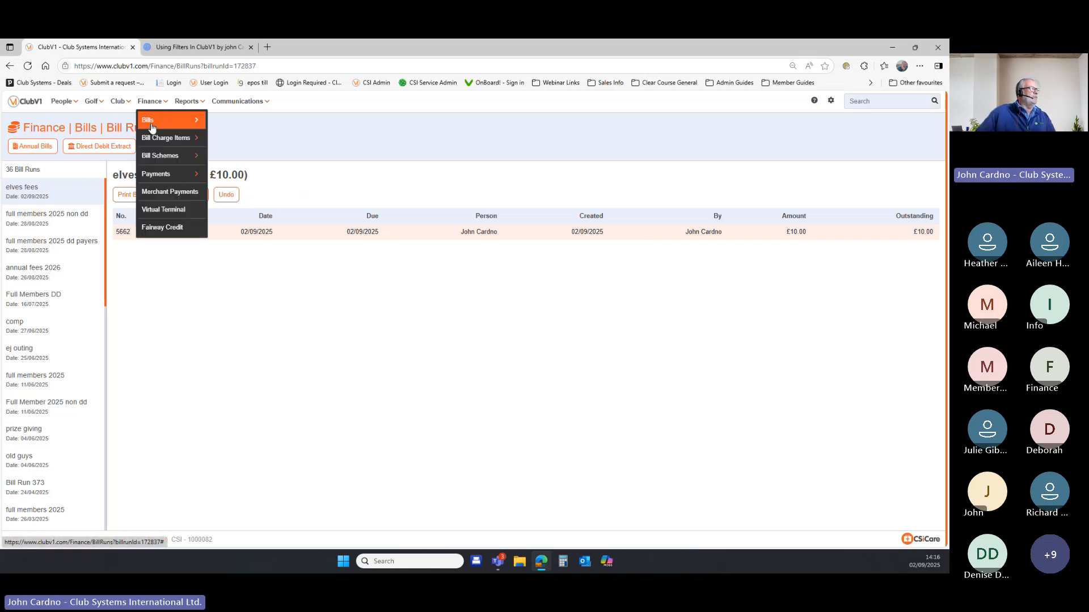
Go back to the home dashboard via the ClubV1 logo.
left_click(32, 105)
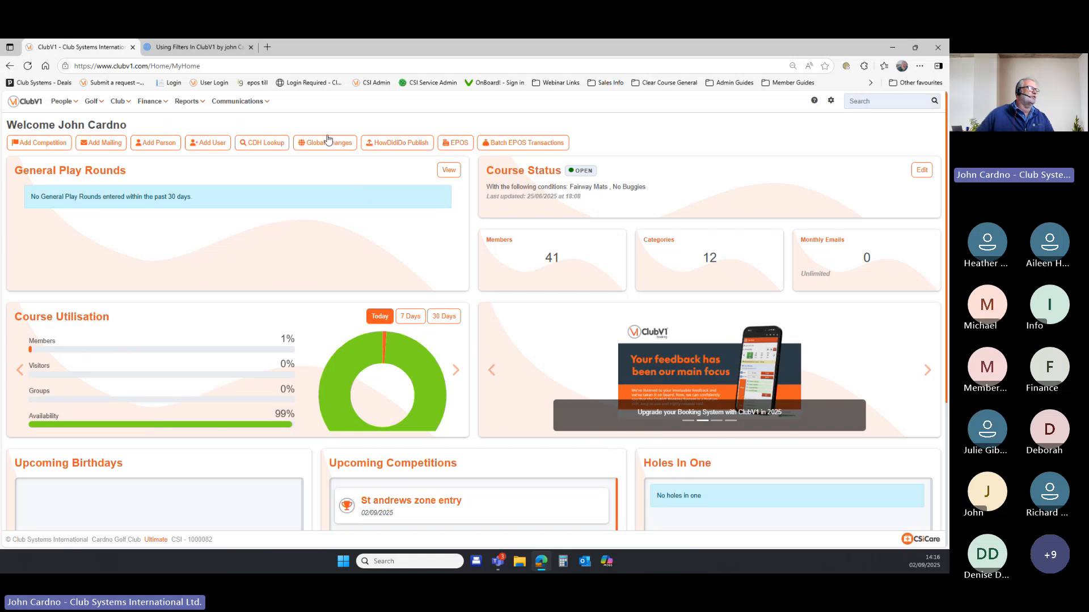
Start a batch EPOS top-up described 'winning' with an amount of 5.
left_click(514, 146)
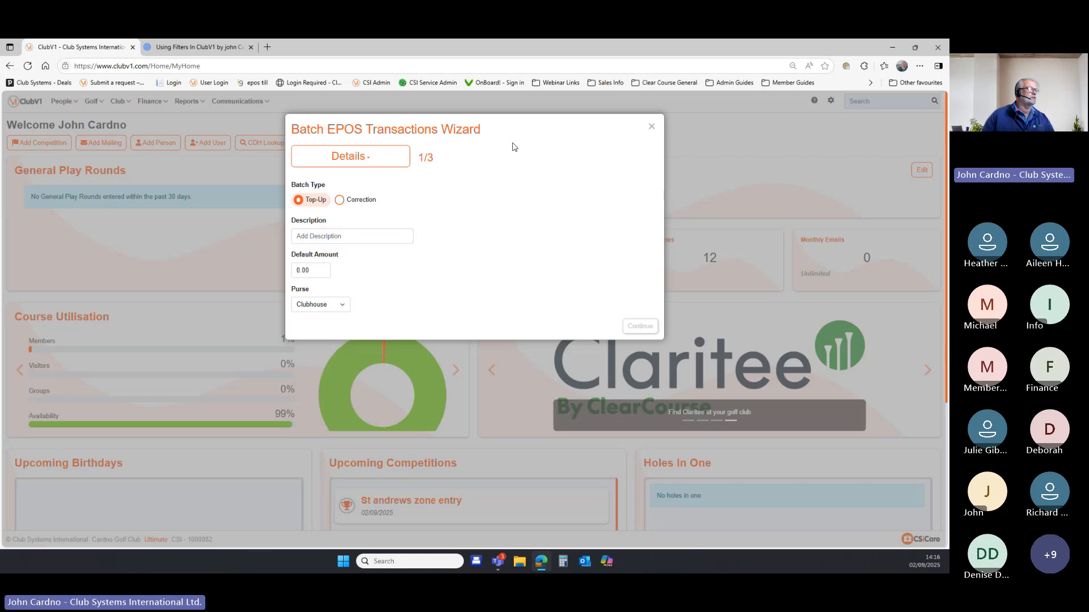
left_click(376, 235)
type("winning")
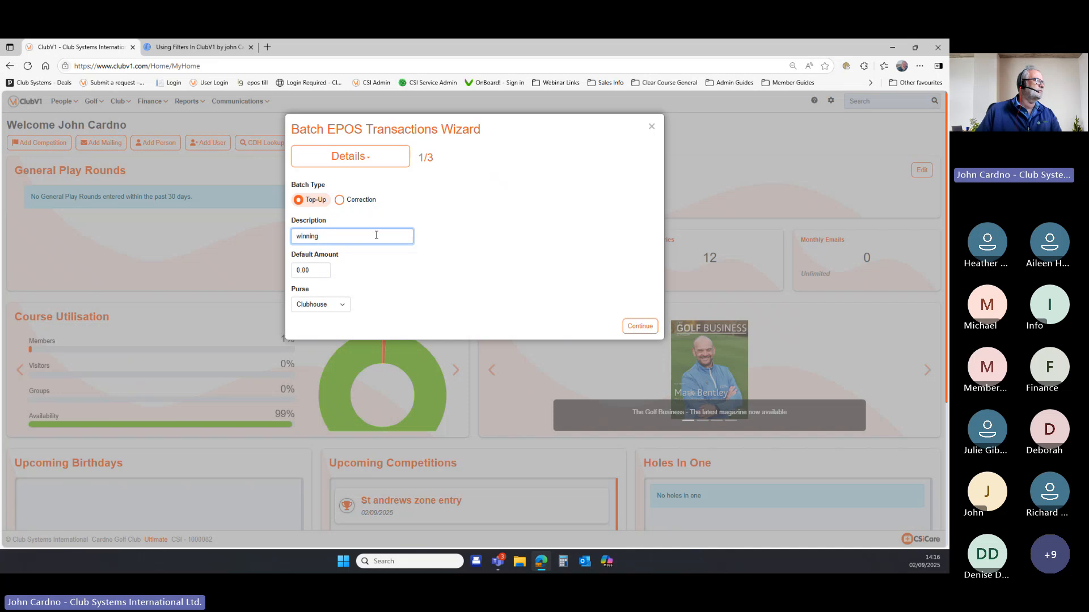
left_click(311, 269)
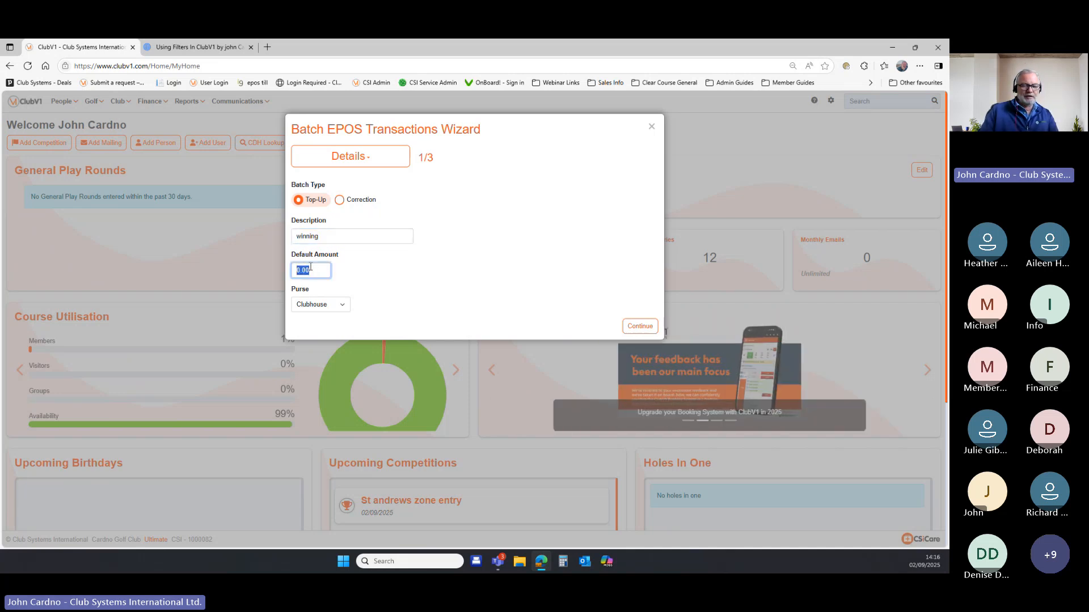
type("5")
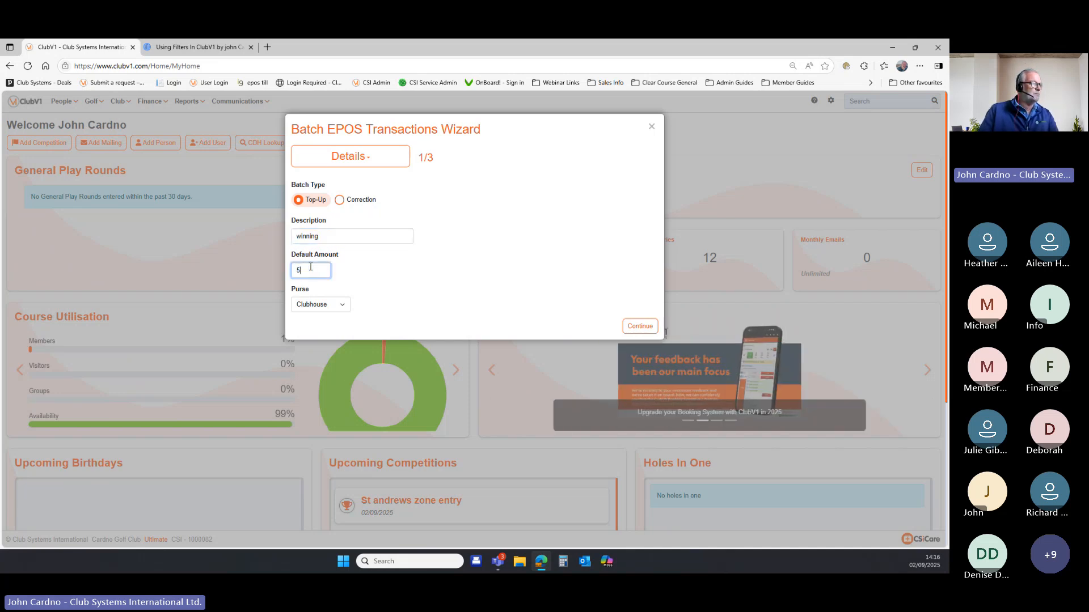
left_click(641, 326)
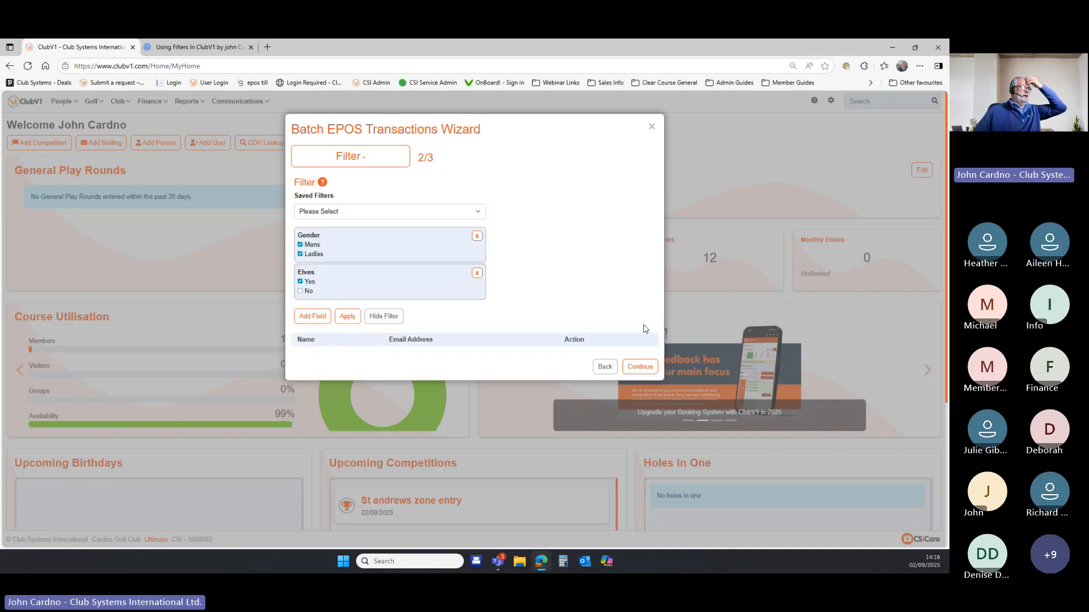
Apply the Gender and Elves filter, then remove both criteria.
left_click(354, 315)
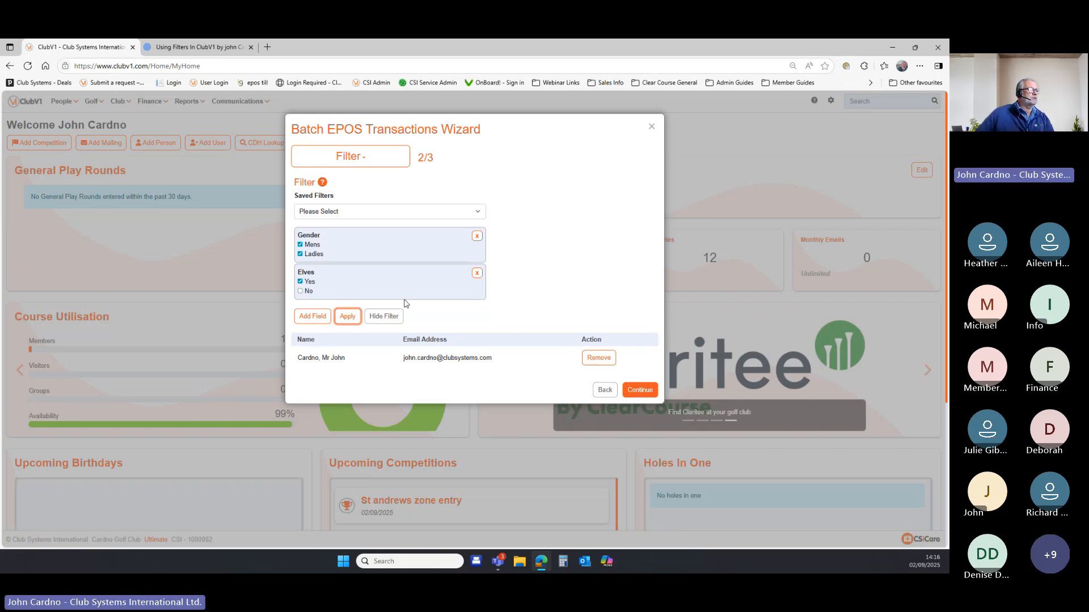
left_click(476, 274)
left_click(477, 236)
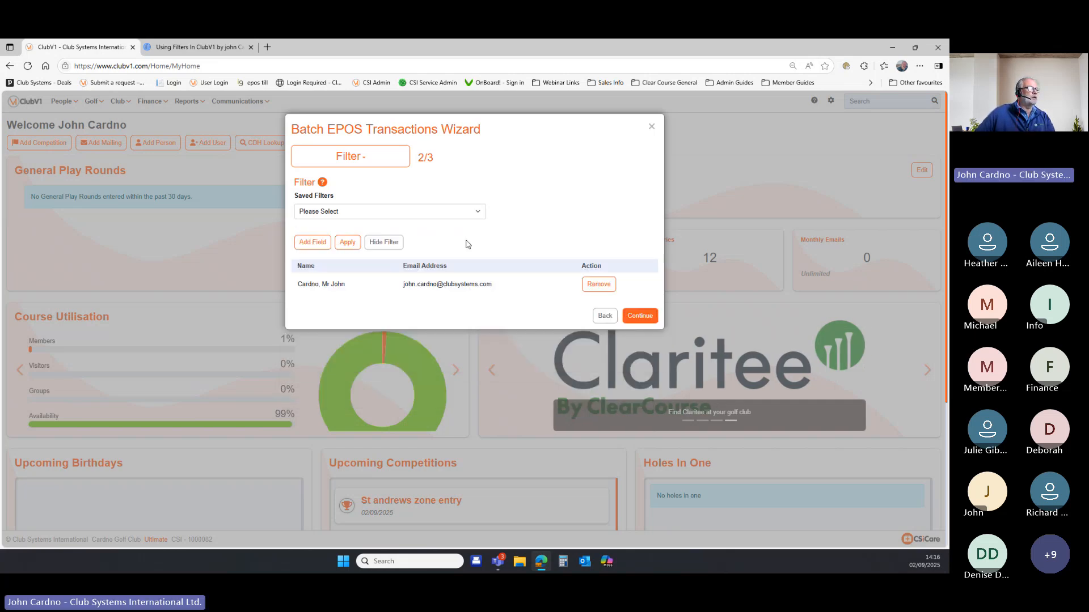
Add an Individuals field to the batch filter.
left_click(318, 245)
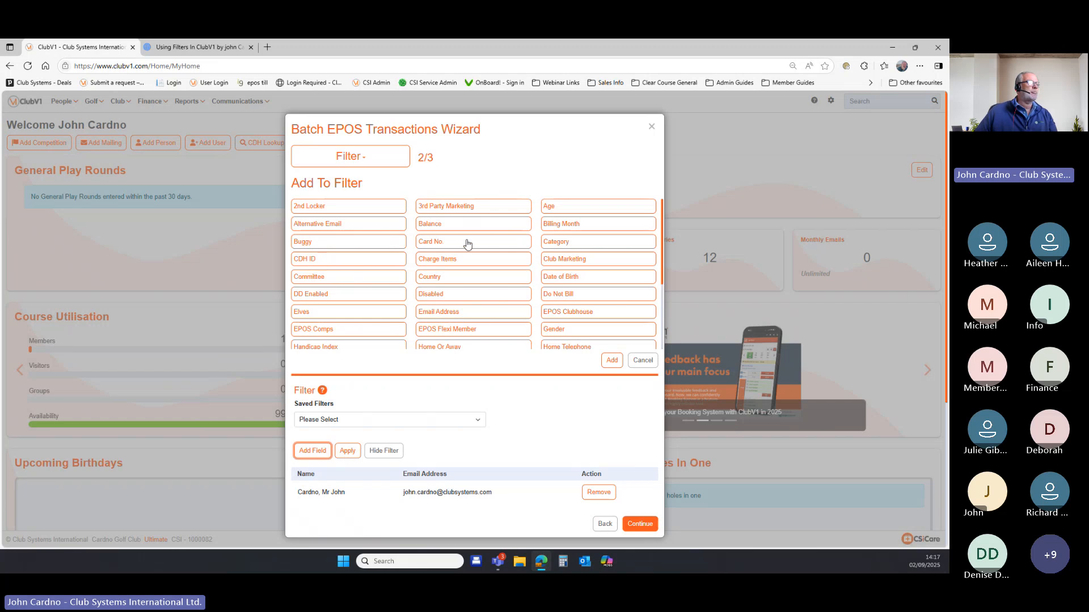
scroll(469, 244, "down", 1)
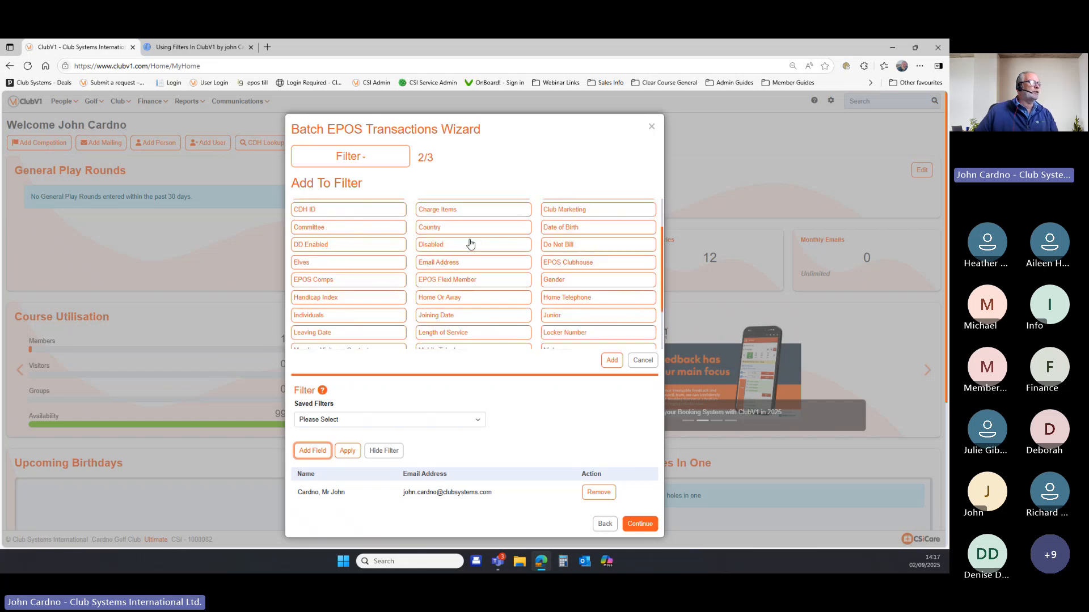
left_click(400, 317)
left_click(611, 360)
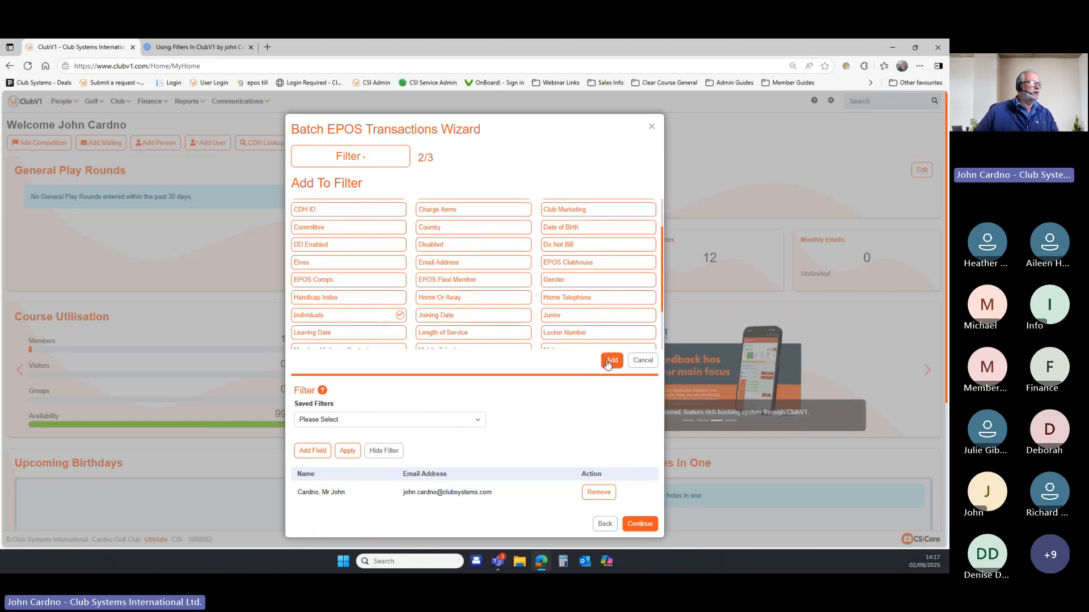
Add two members found by searching 'car' and 'bur', apply the filter, and close the wizard.
left_click(321, 207)
type("car")
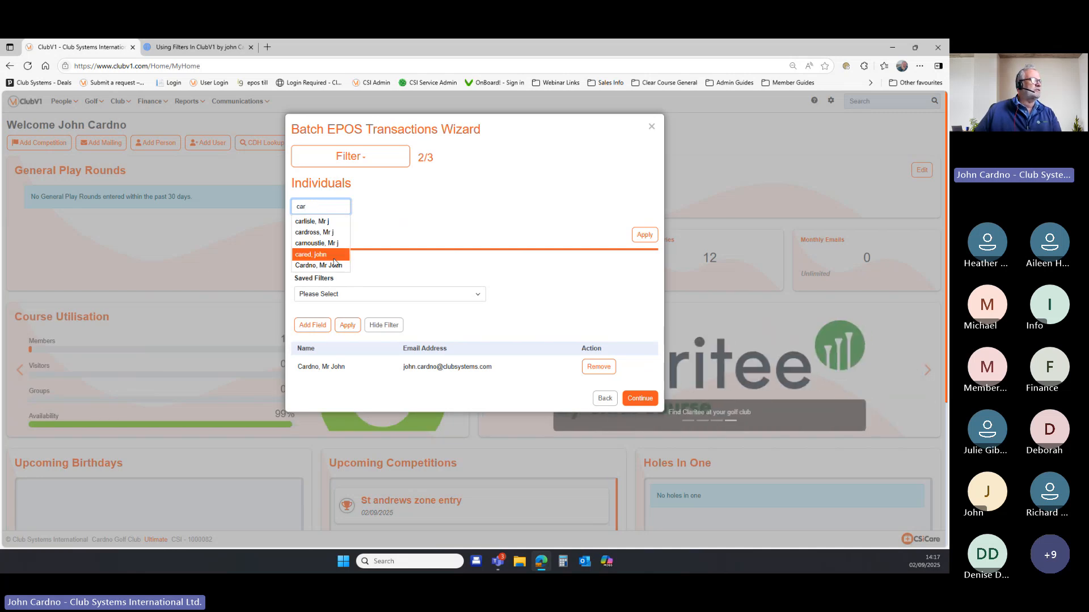
left_click(335, 266)
type("b")
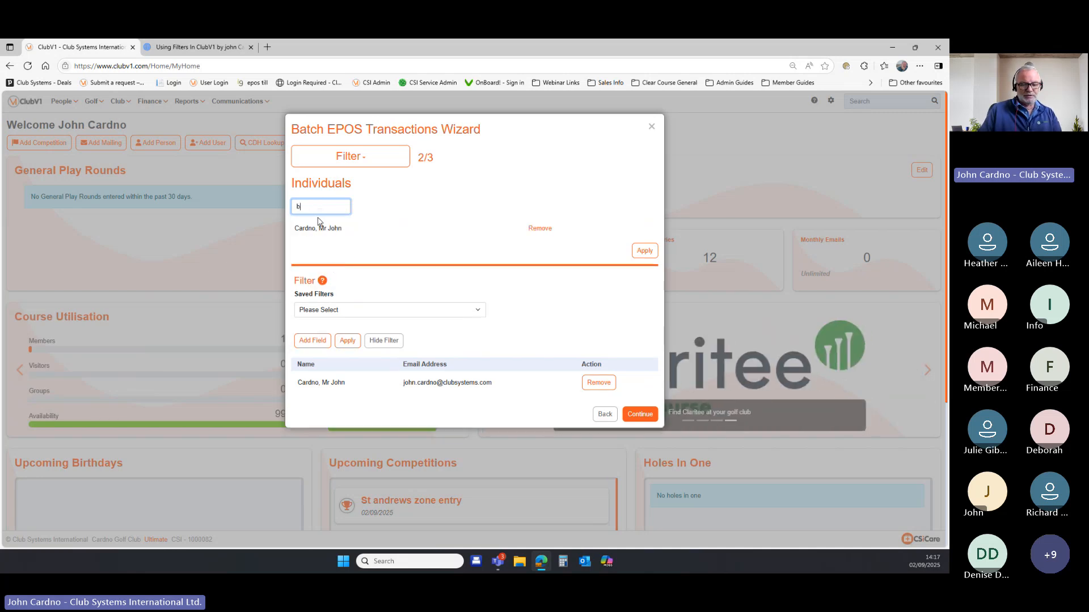
type("ur")
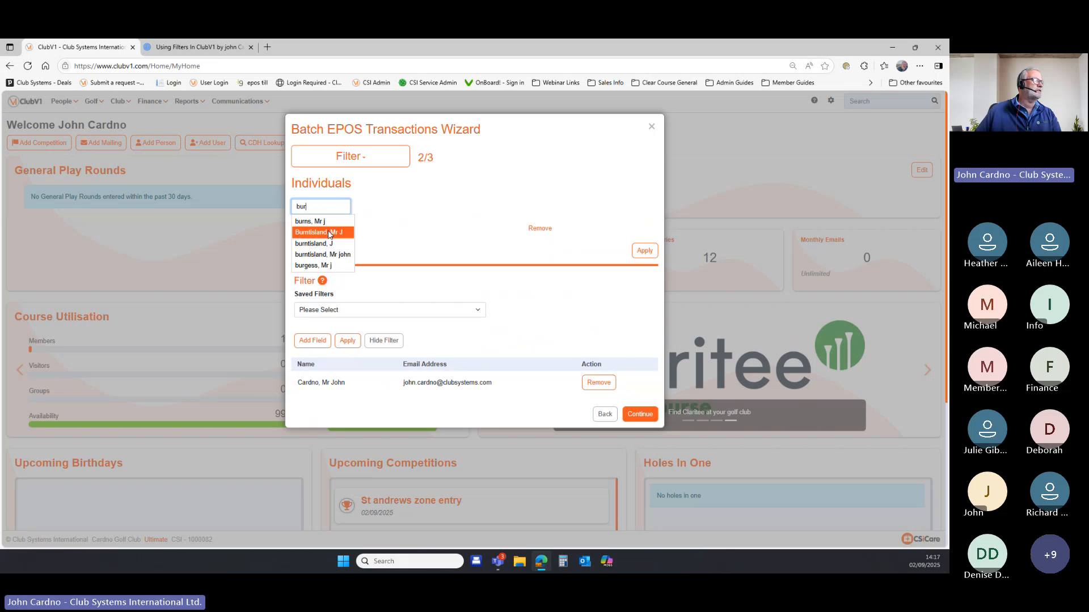
left_click(318, 221)
left_click(641, 267)
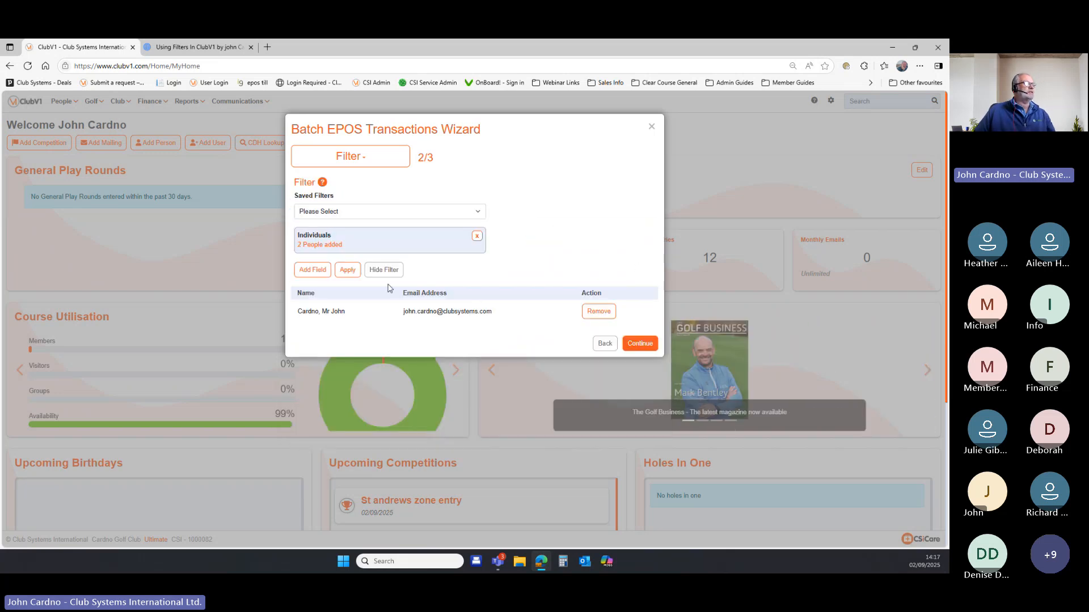
left_click(348, 272)
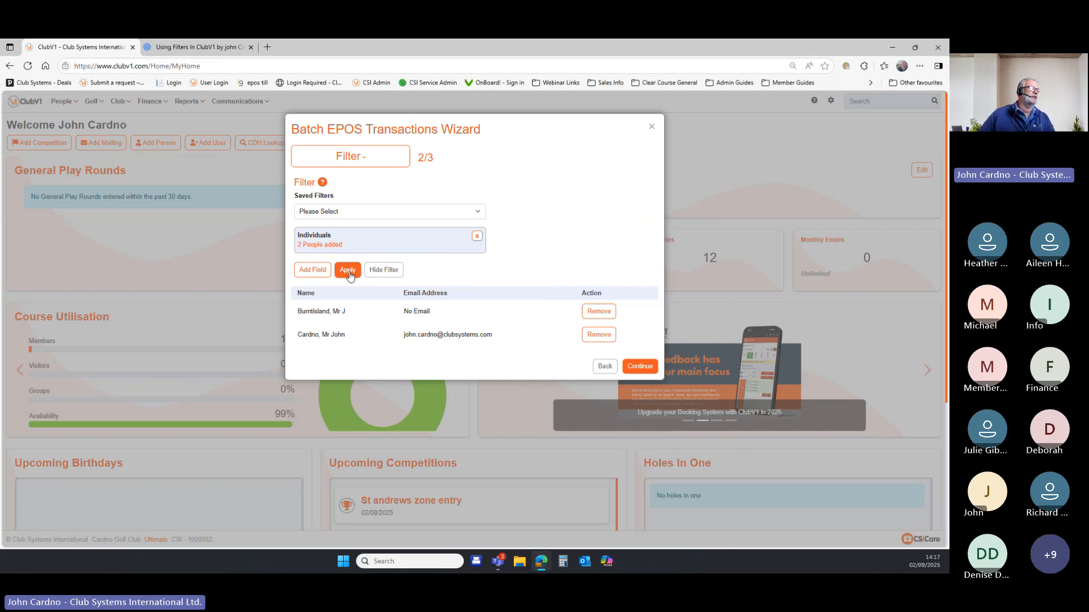
left_click(651, 128)
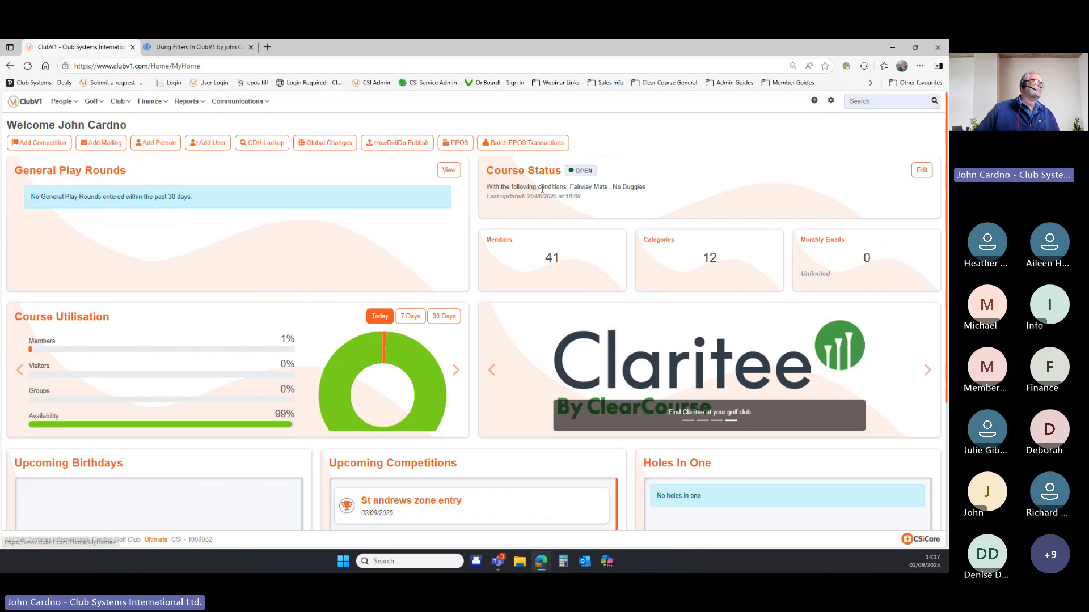
Switch to the filters presentation and advance to the Competition Results Analysis slide.
left_click(191, 47)
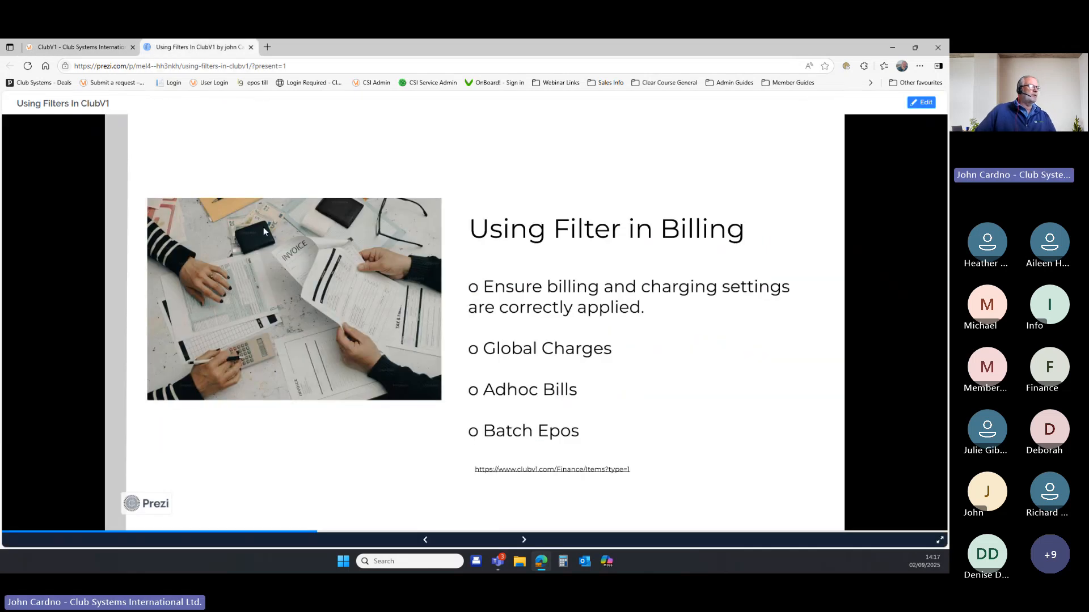
left_click(524, 540)
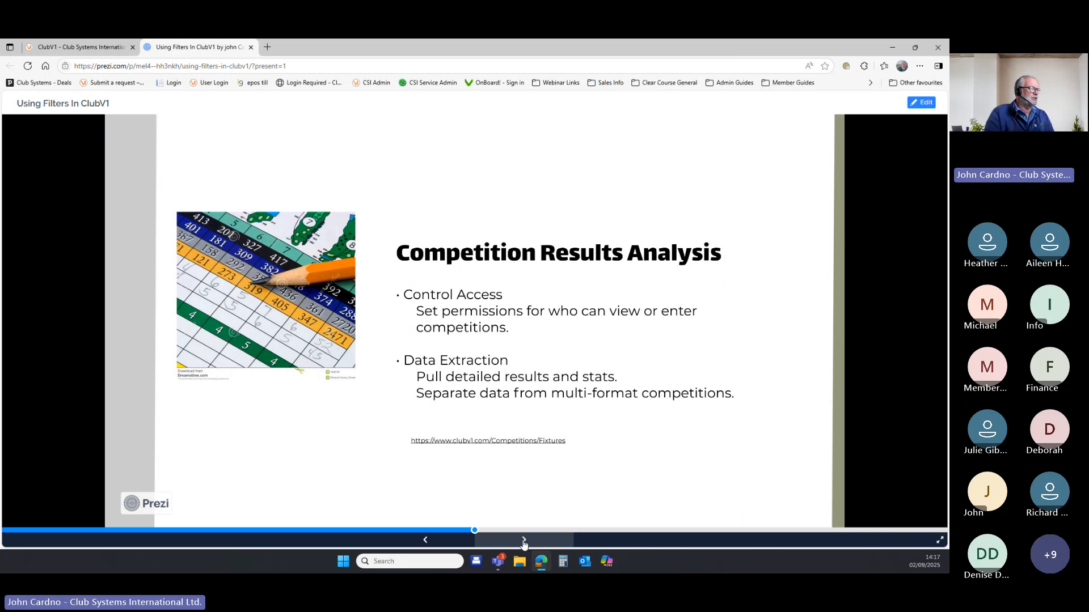
Open Fixtures from the slide, close the old ClubV1 tab, and add a competition in Golf Fixtures.
left_click(491, 441)
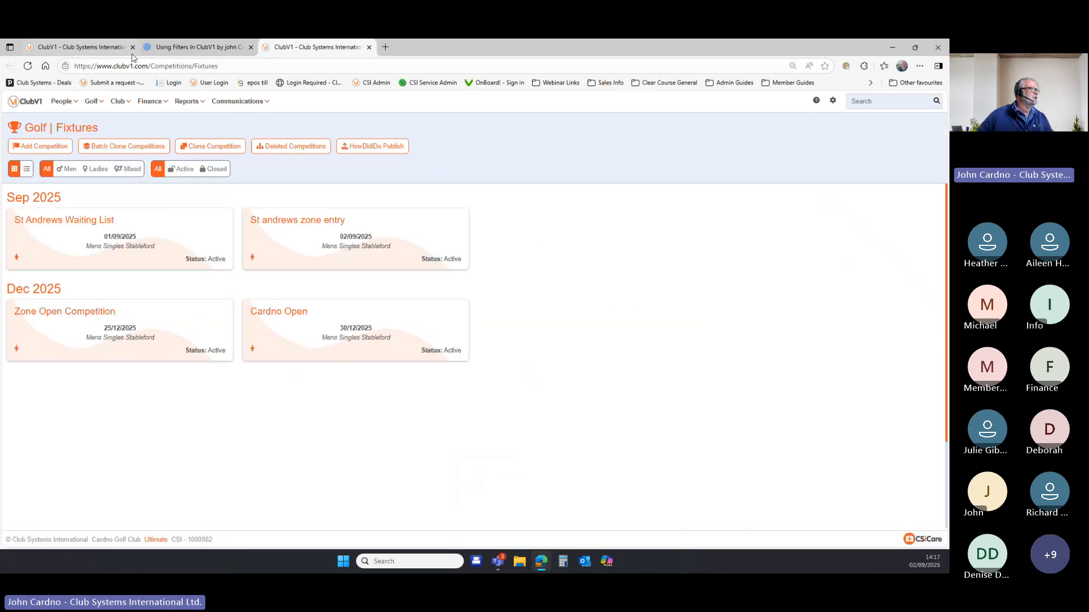
left_click(132, 47)
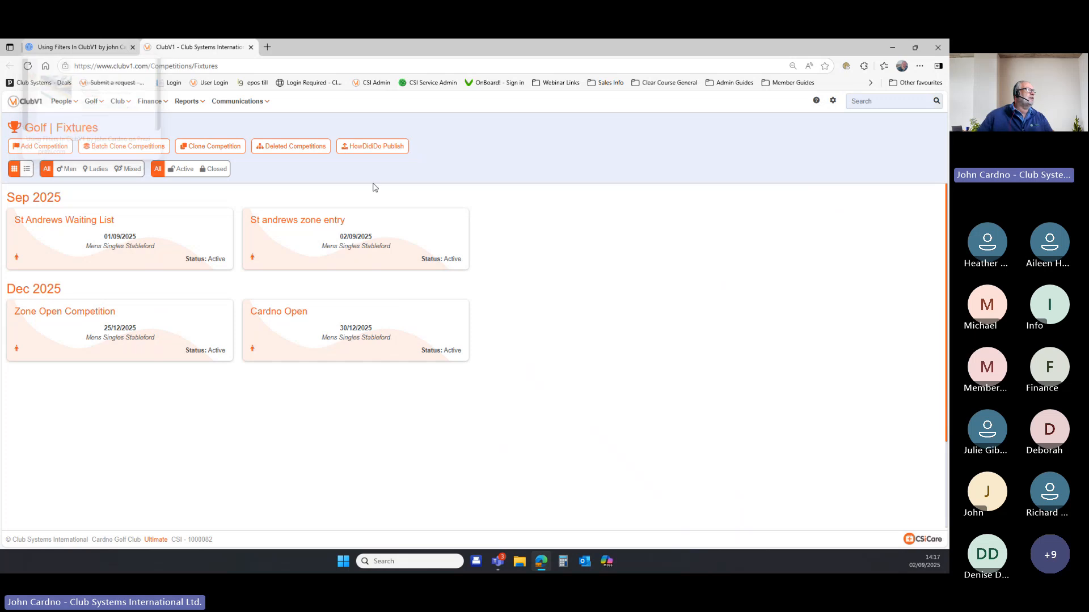
left_click(93, 102)
left_click(104, 139)
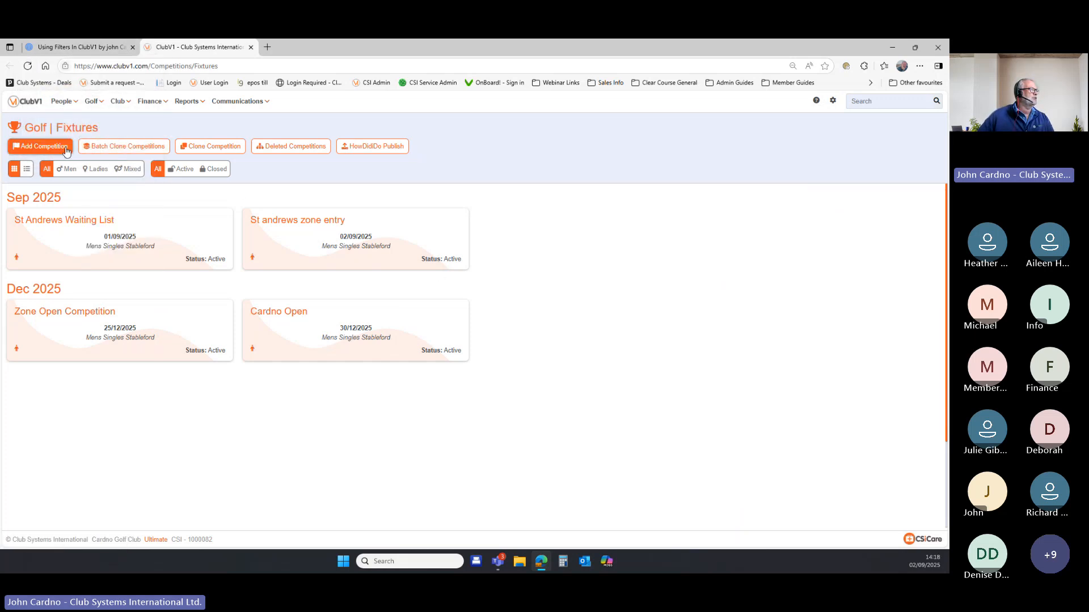
left_click(67, 148)
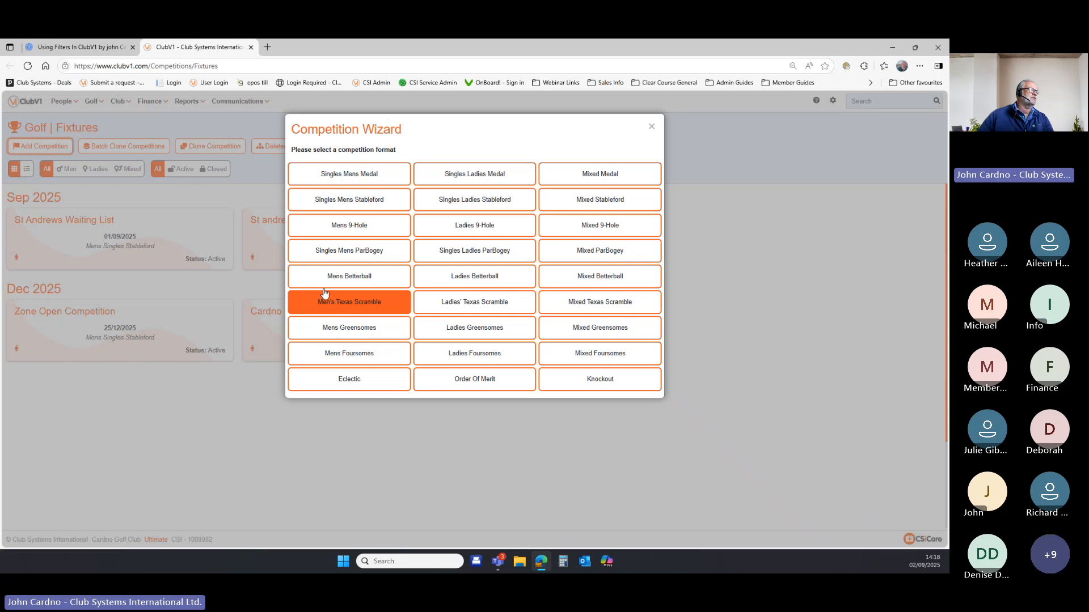
Create a Singles Mens Stableford competition named 'test', not acceptable for handicap.
left_click(358, 202)
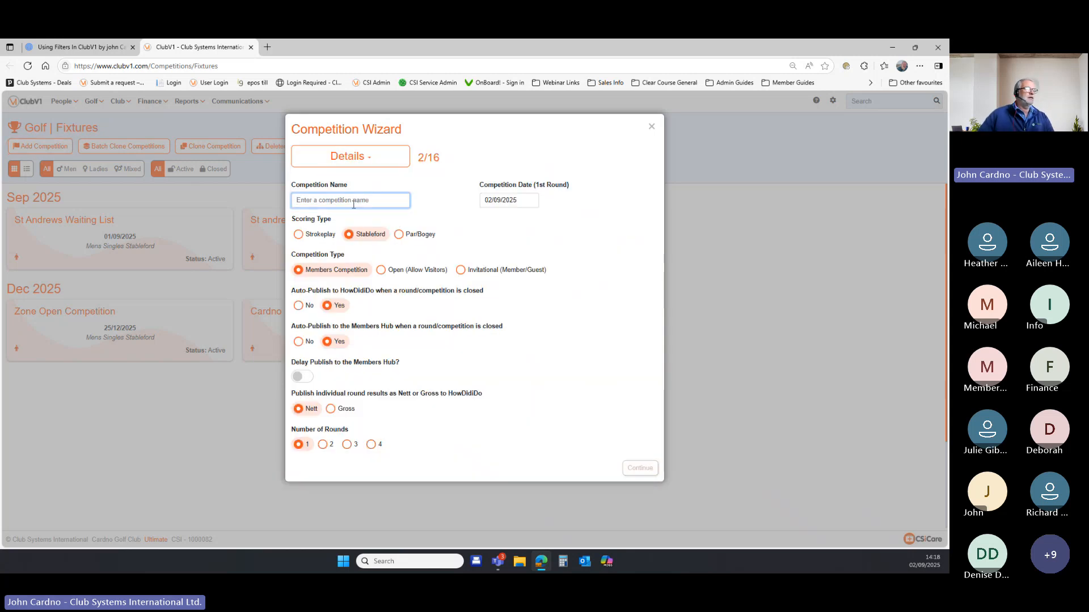
type("test")
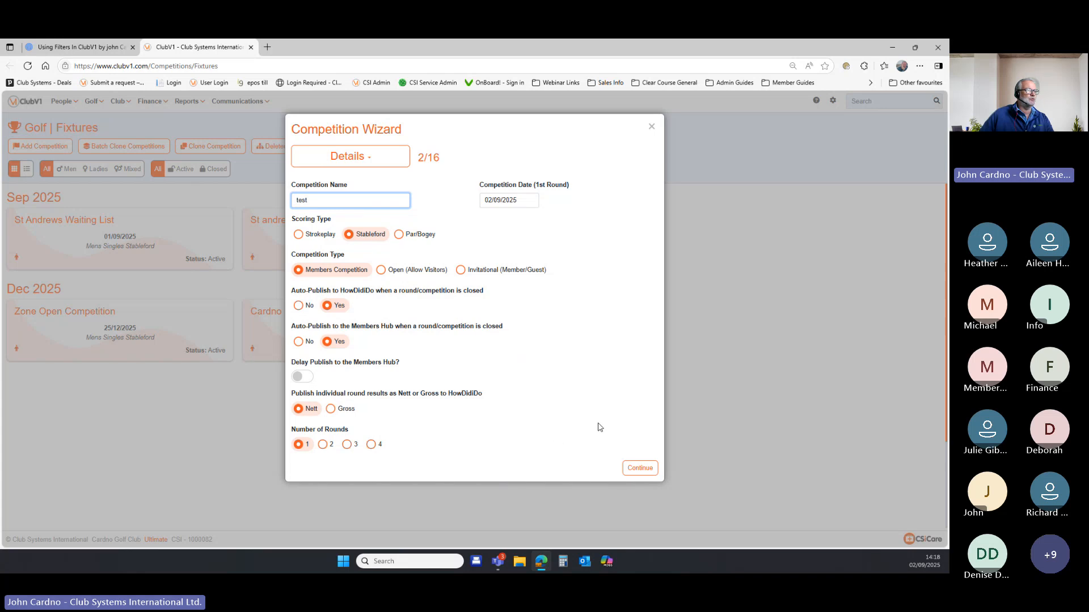
left_click(638, 469)
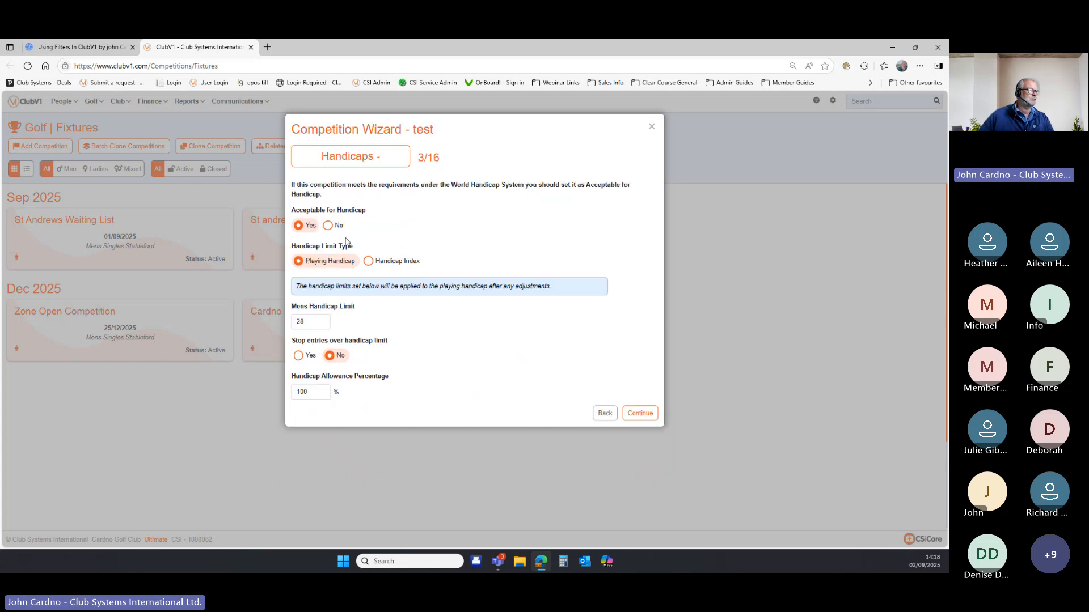
left_click(328, 225)
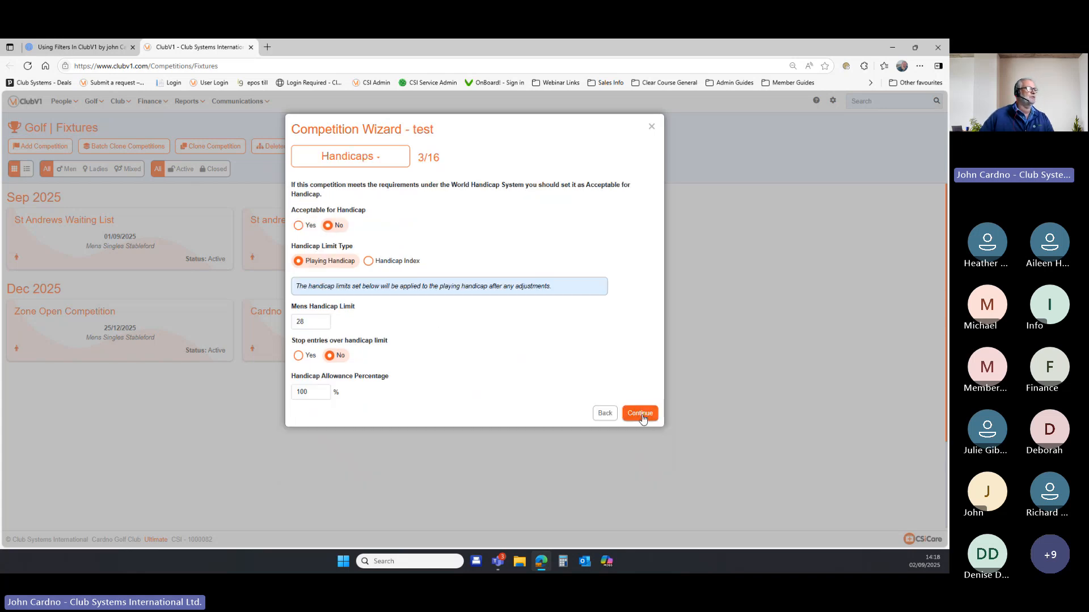
left_click(640, 414)
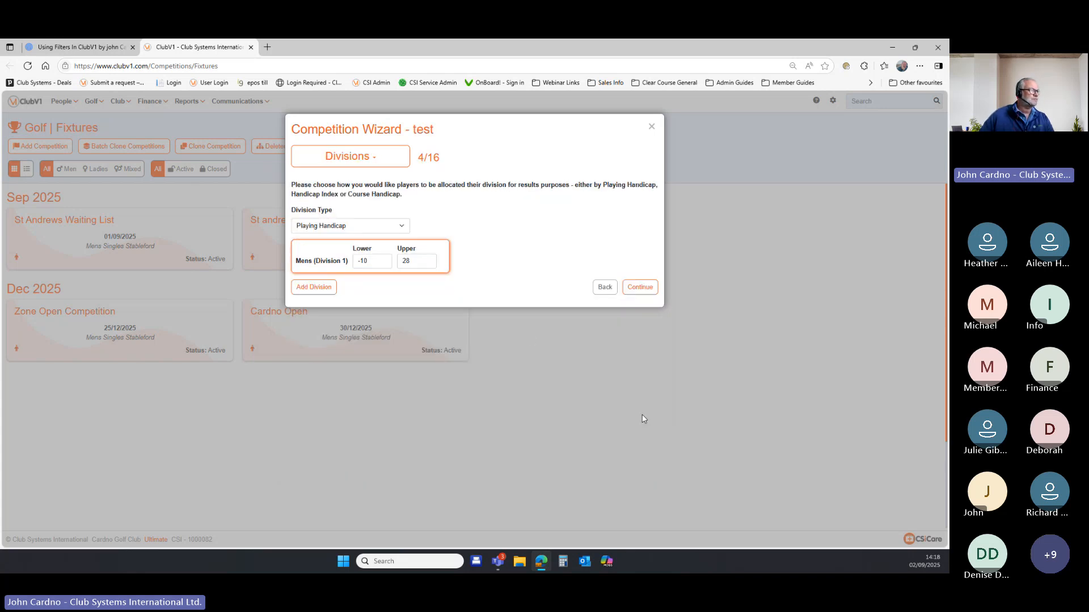
Choose the CardNo White Card (18 holes) course and continue to access restrictions.
left_click(640, 288)
left_click(461, 273)
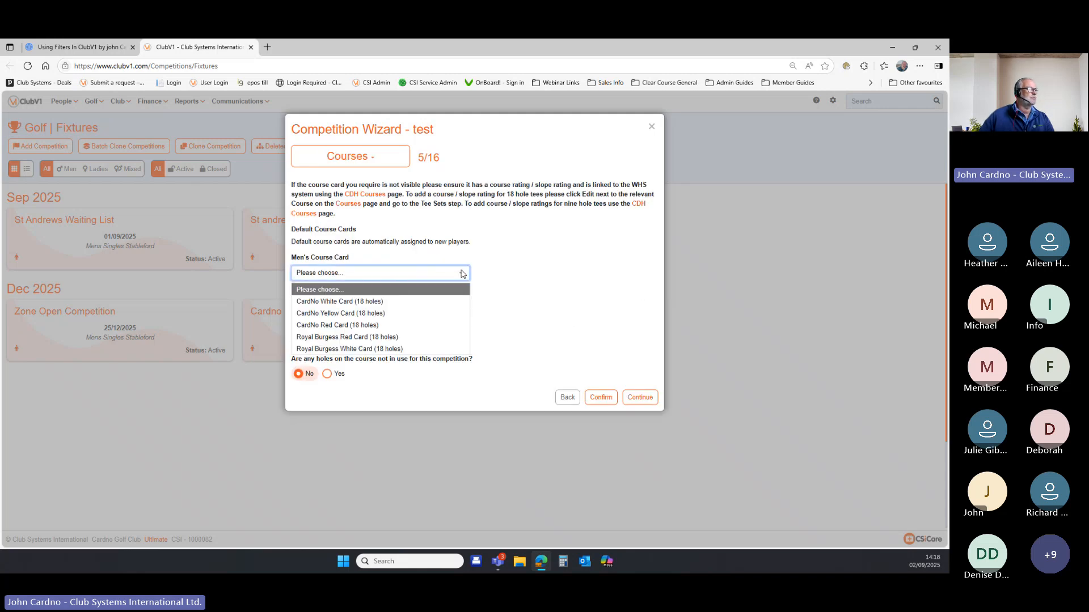
left_click(445, 301)
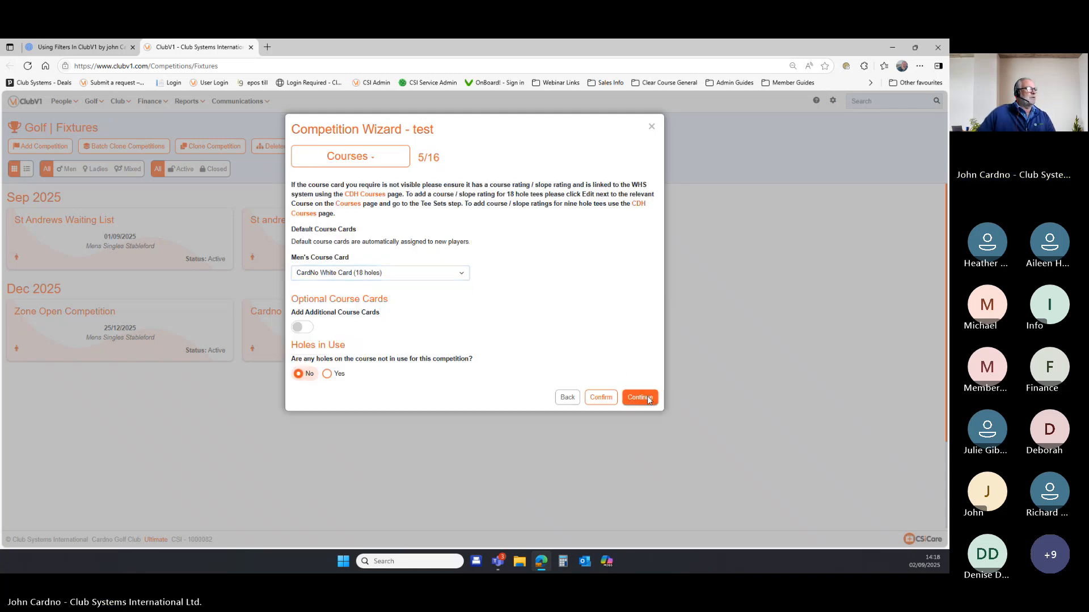
left_click(639, 397)
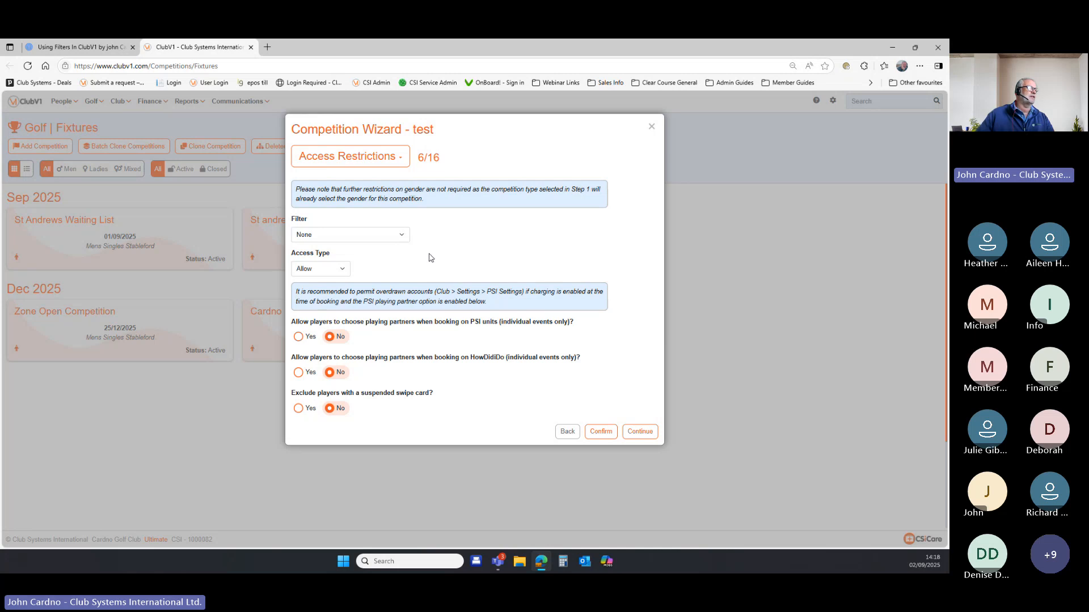
Set the competition's access restriction filter to '60 plus'.
left_click(404, 237)
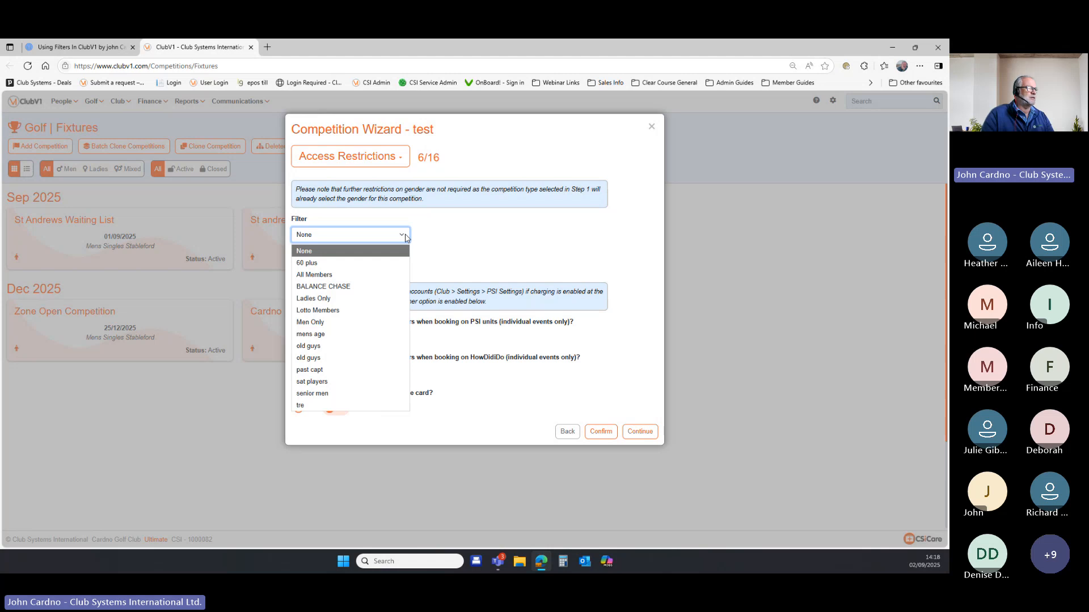
left_click(391, 263)
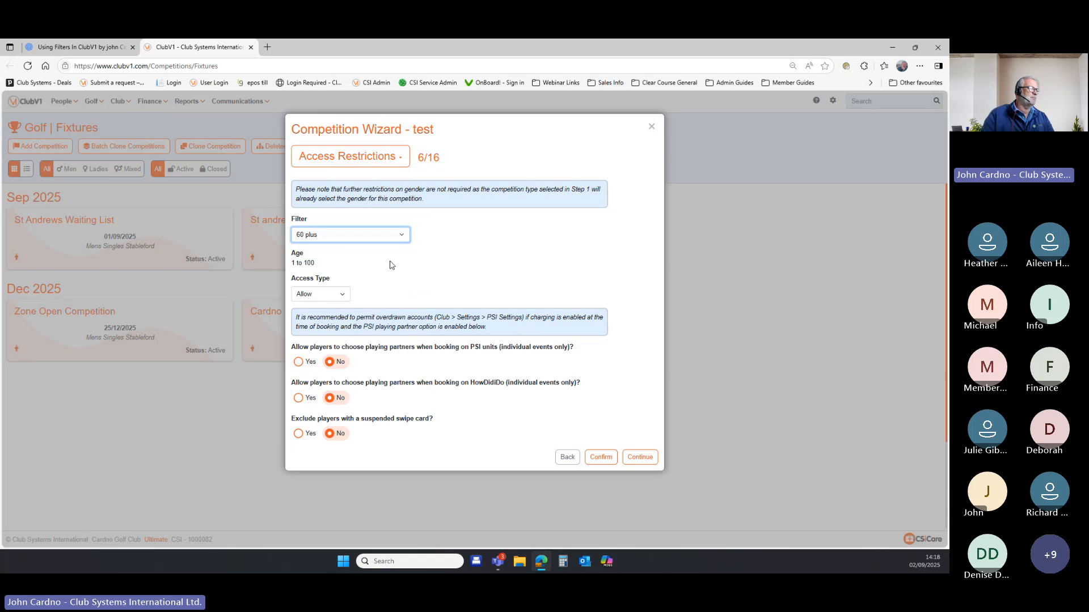
Close the competition wizard and go to the People Directory.
left_click(652, 127)
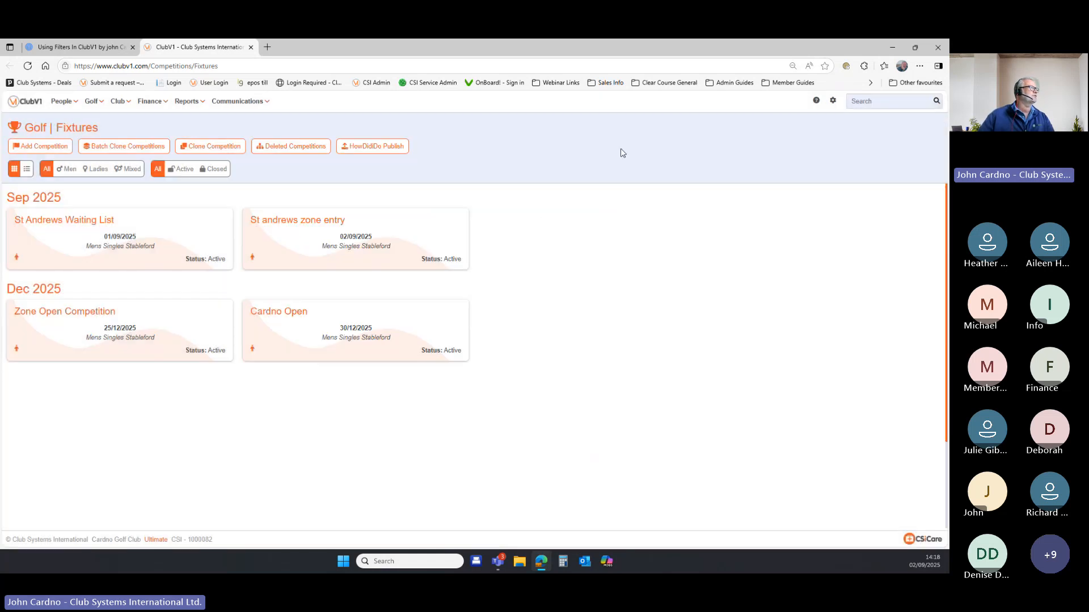
left_click(63, 101)
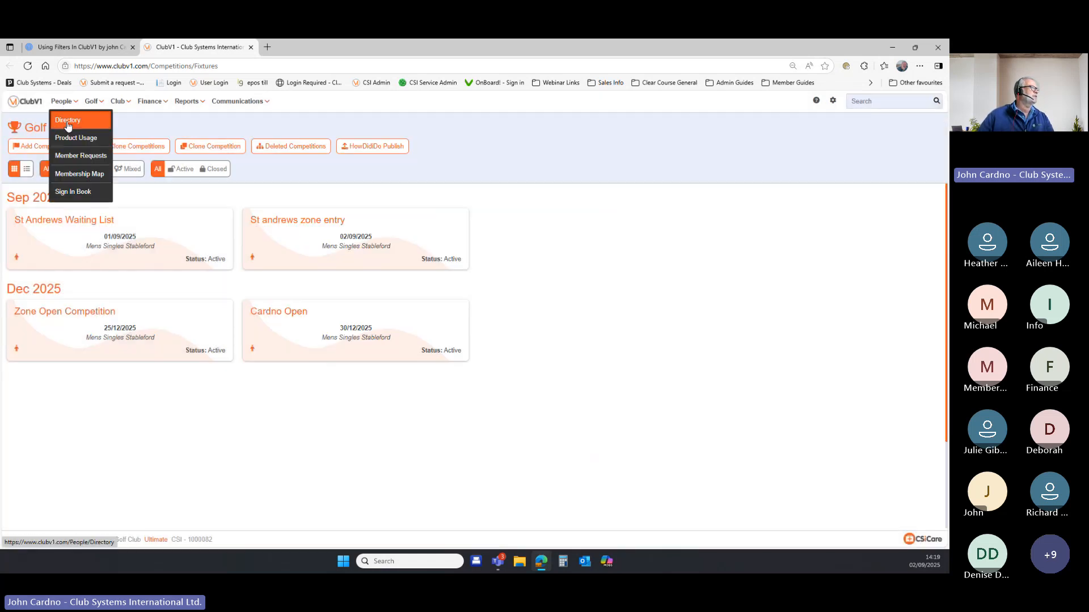
left_click(68, 124)
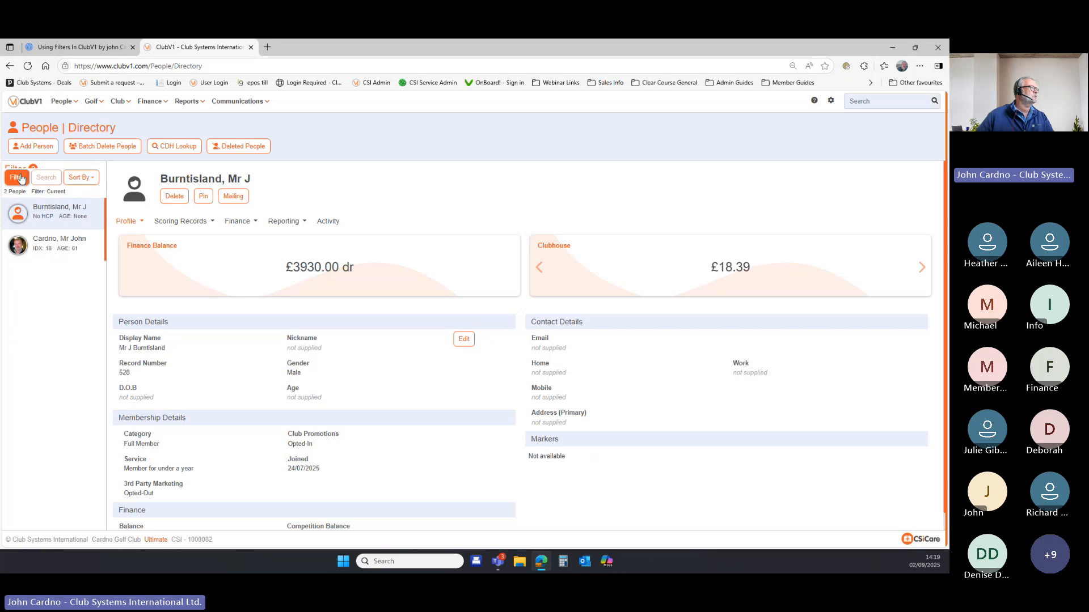
Replace the Individuals criterion with an Age 55 to 100 criterion and apply it.
left_click(94, 222)
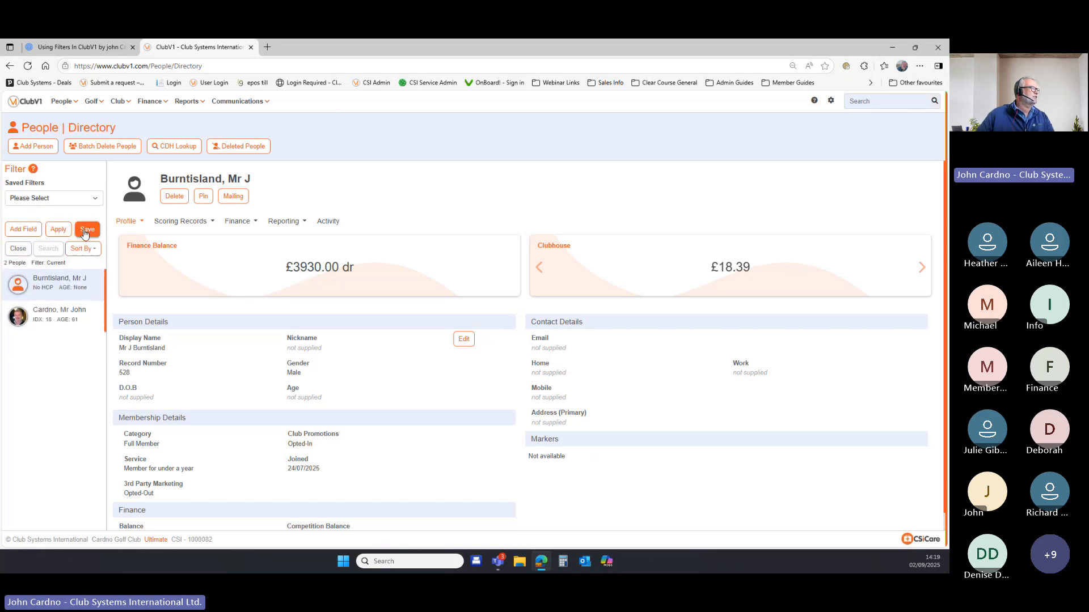
left_click(23, 229)
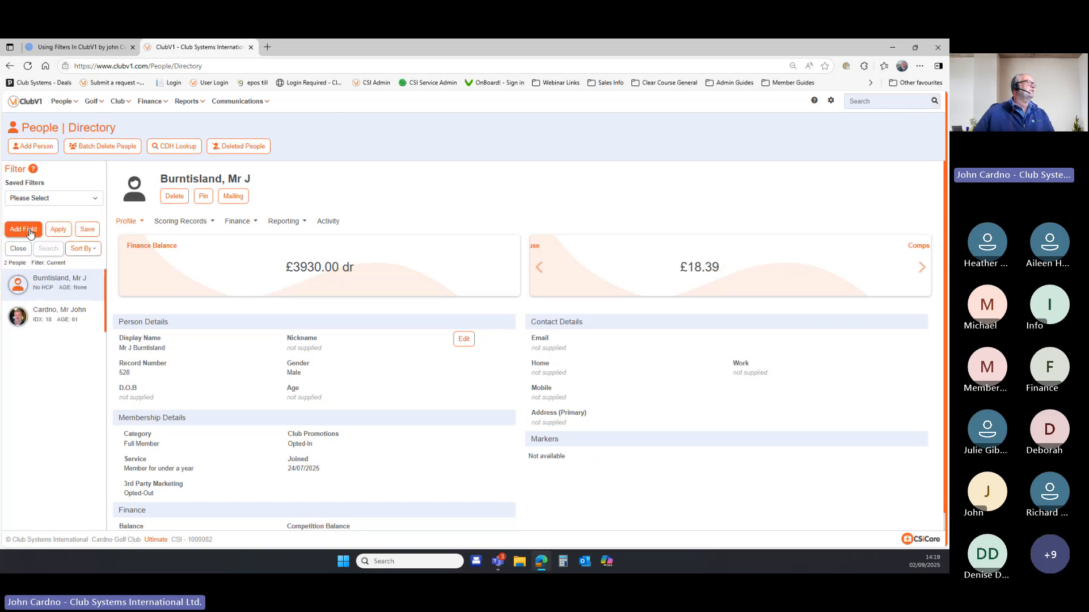
left_click(572, 154)
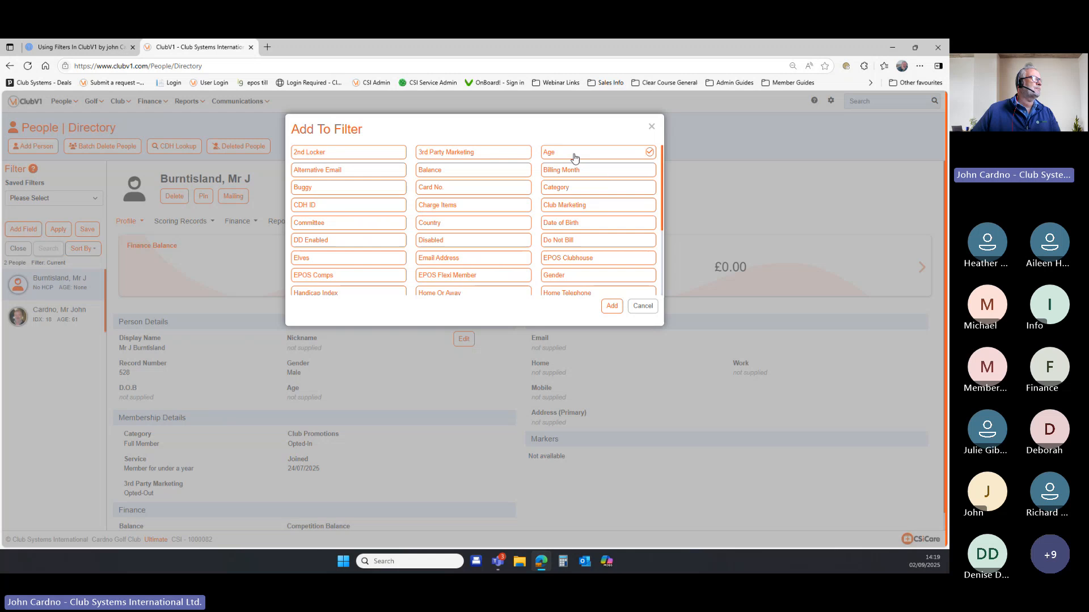
left_click(604, 309)
double_click(20, 235)
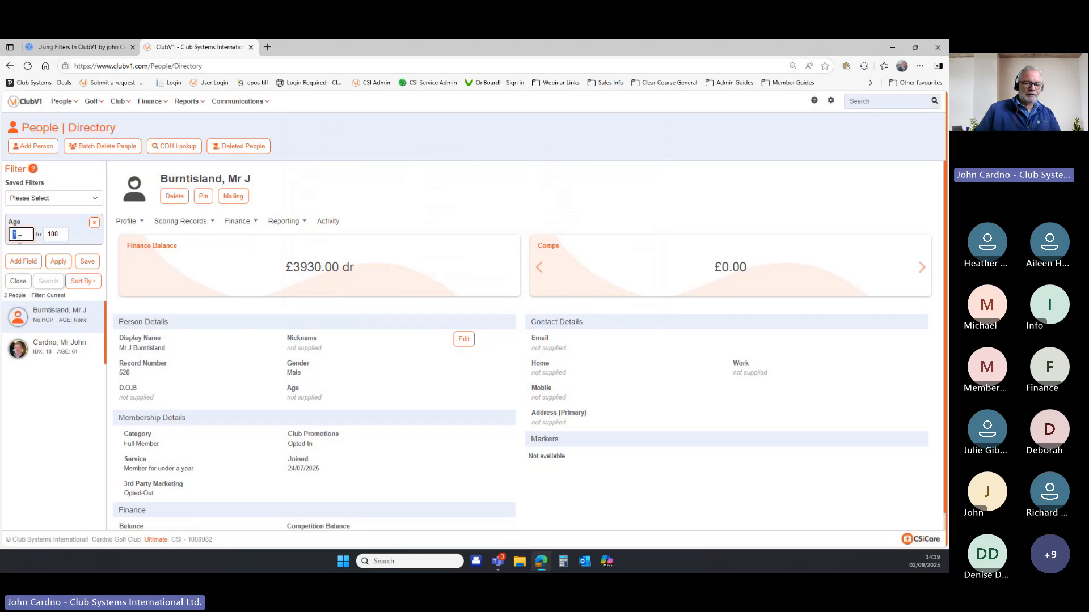
type("55")
left_click(58, 262)
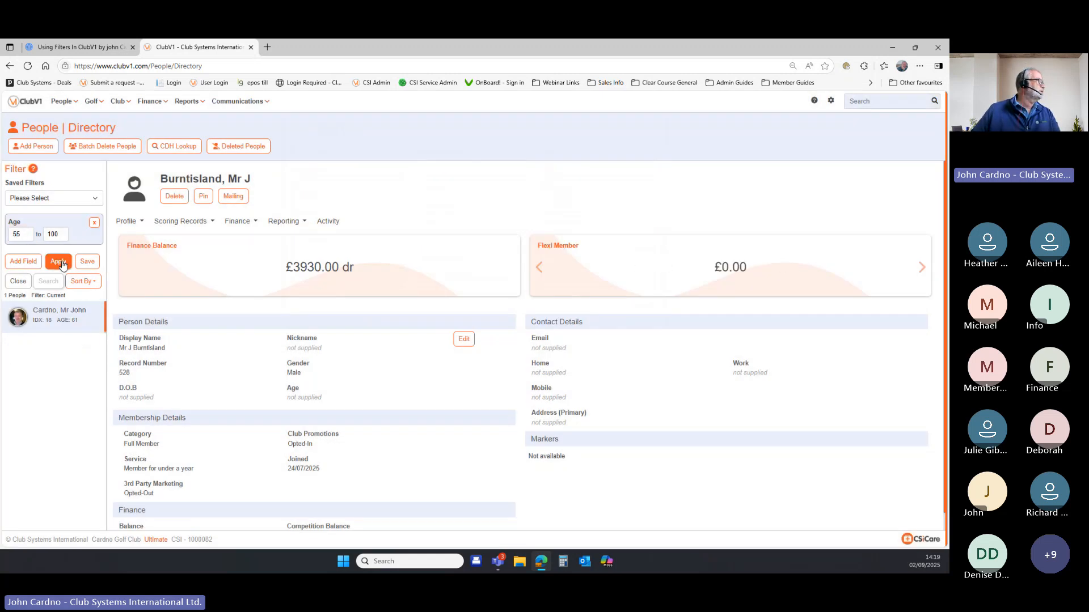
Save the Age 55–100 filter under the name 'Gents Seniors 55+'.
left_click(88, 261)
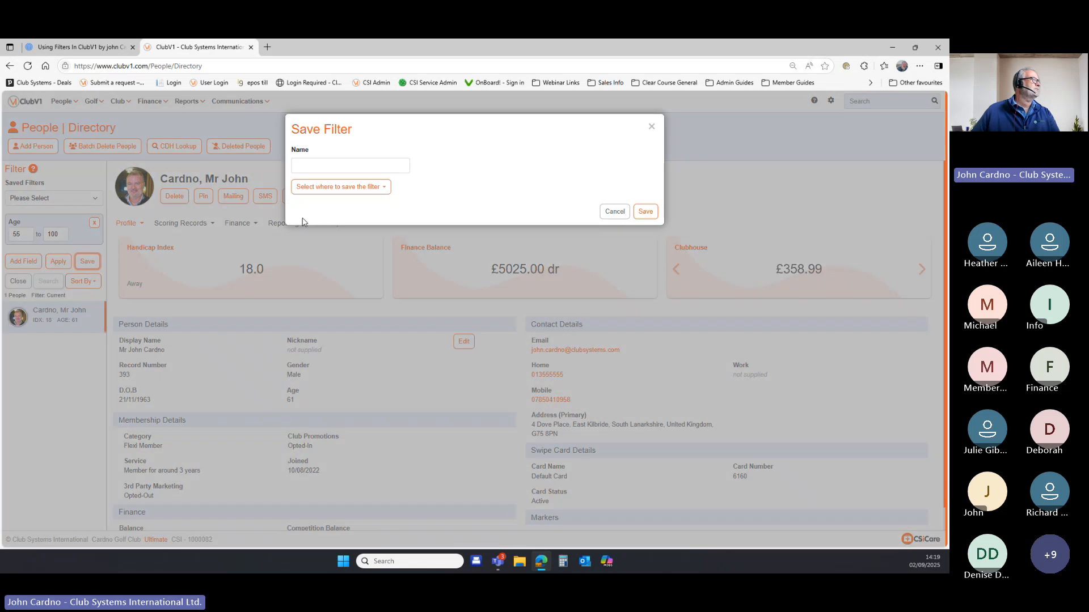
type("Gents ")
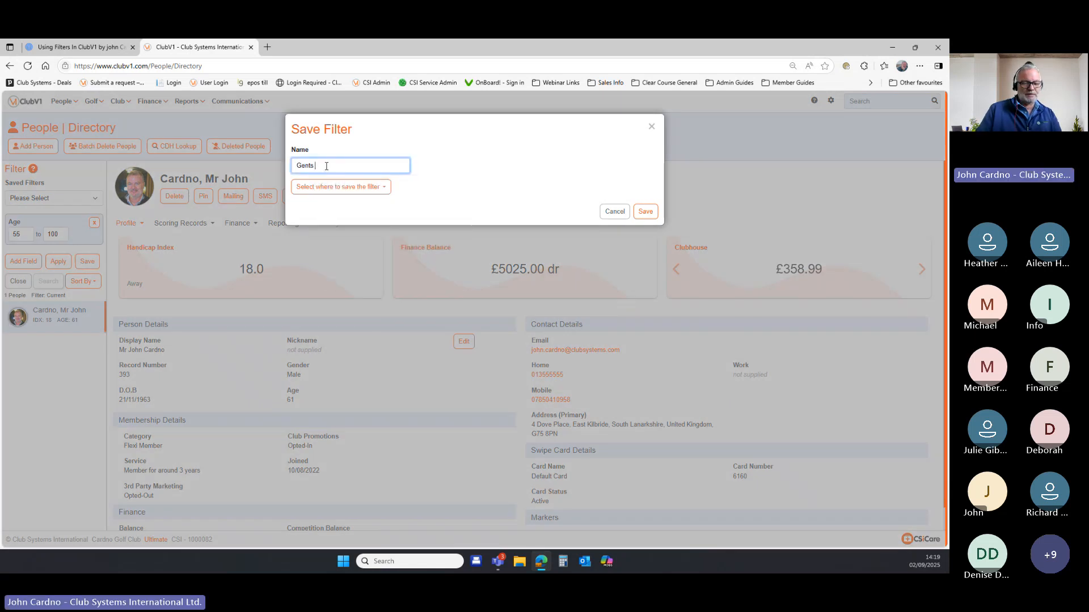
type("Seniors")
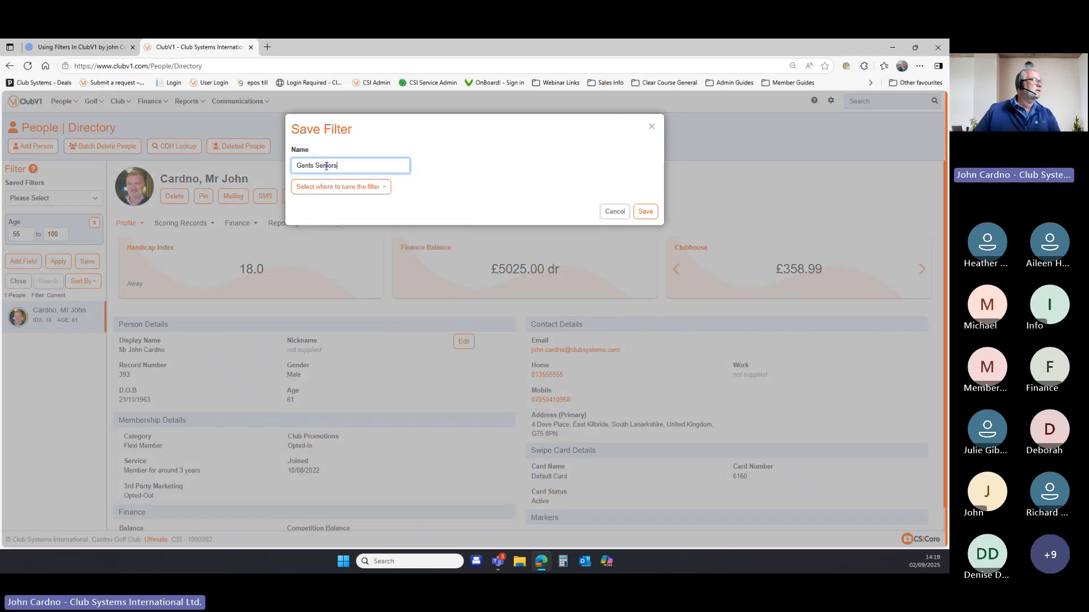
type(" 5")
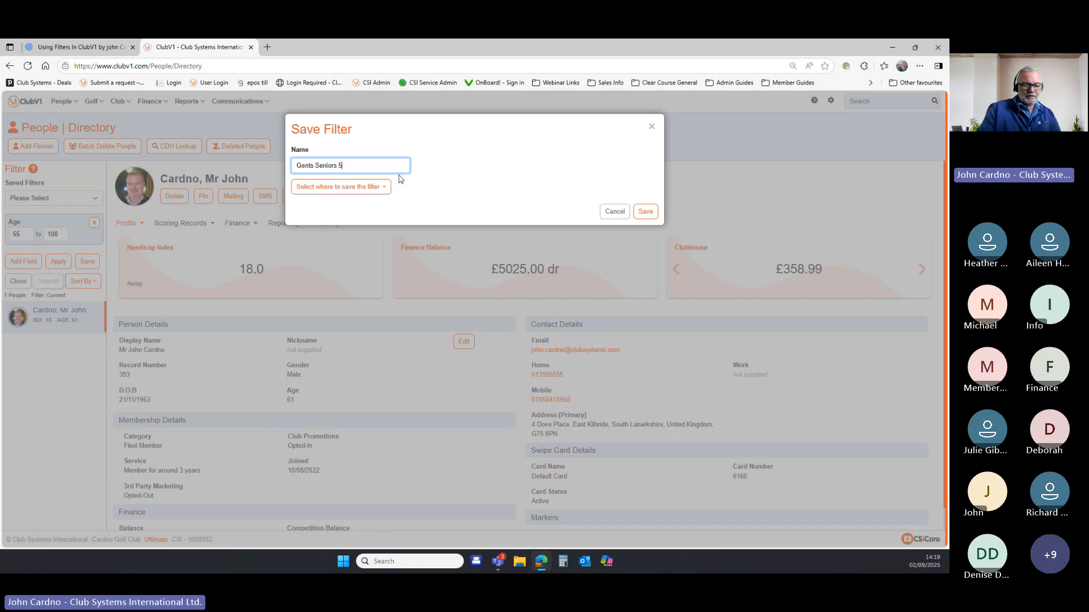
type("5+")
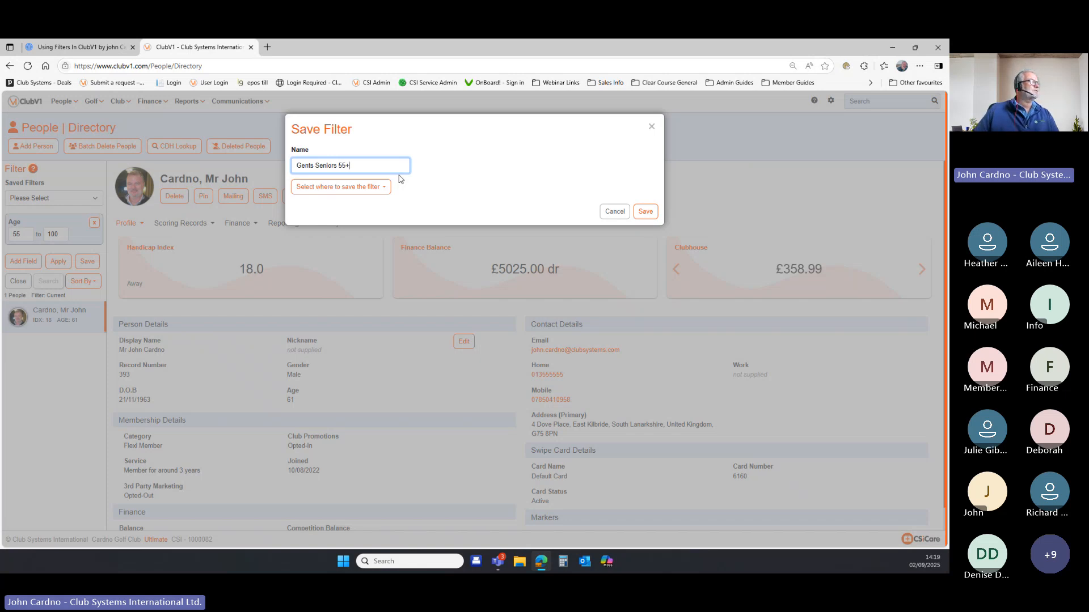
left_click(644, 213)
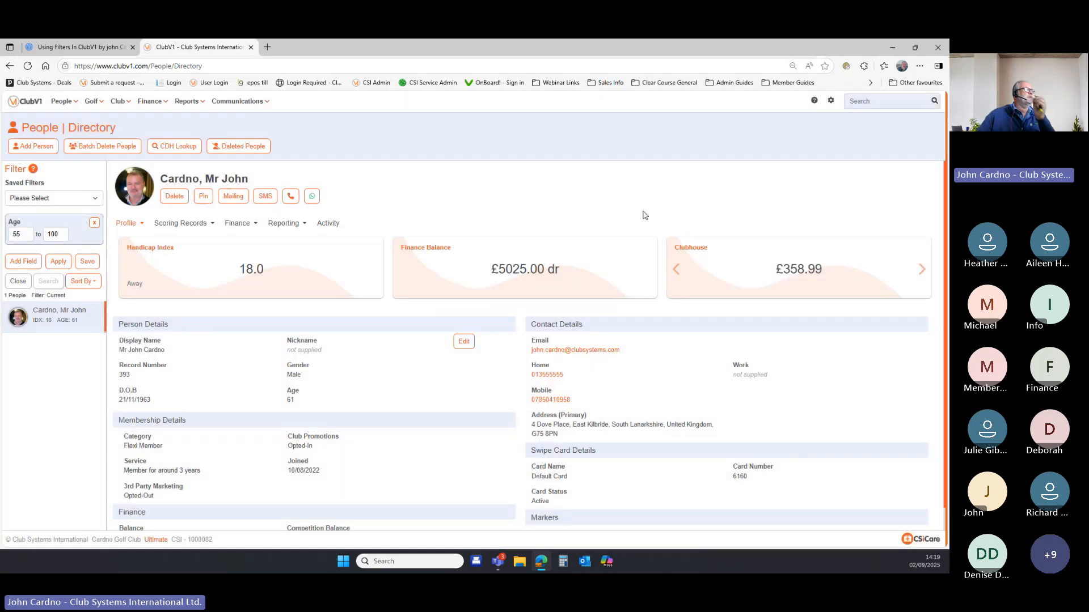
Create a new Singles Mens Stableford competition named 'test' from Golf Fixtures.
left_click(101, 105)
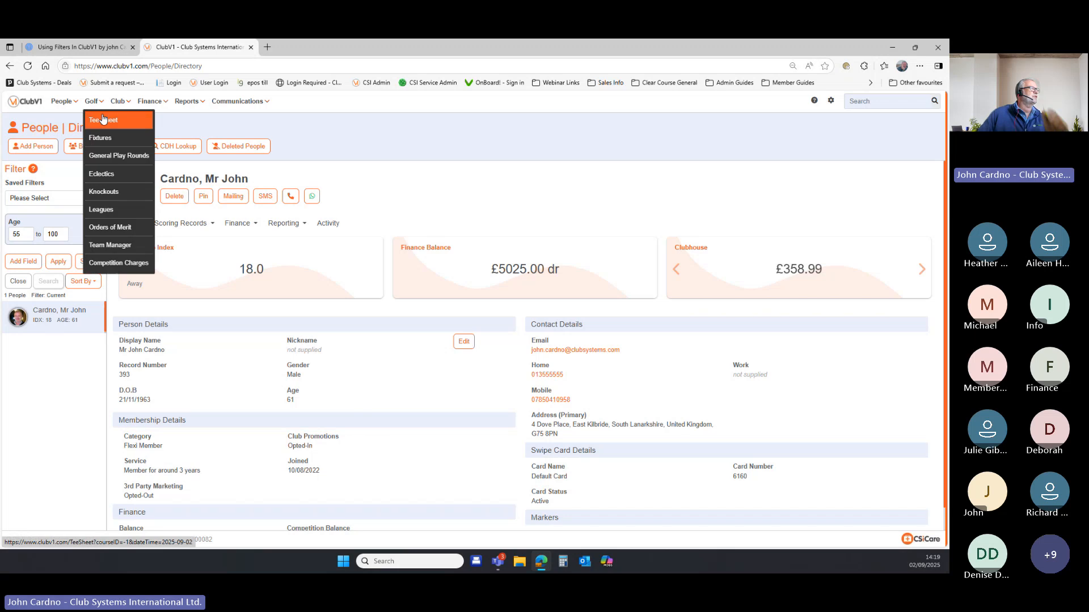
left_click(105, 147)
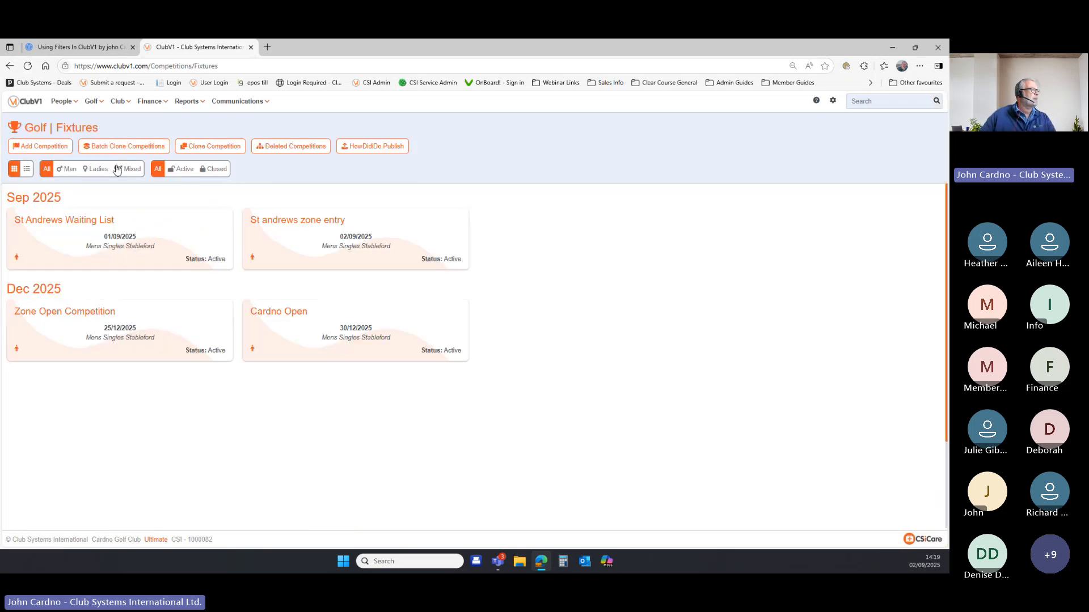
left_click(57, 149)
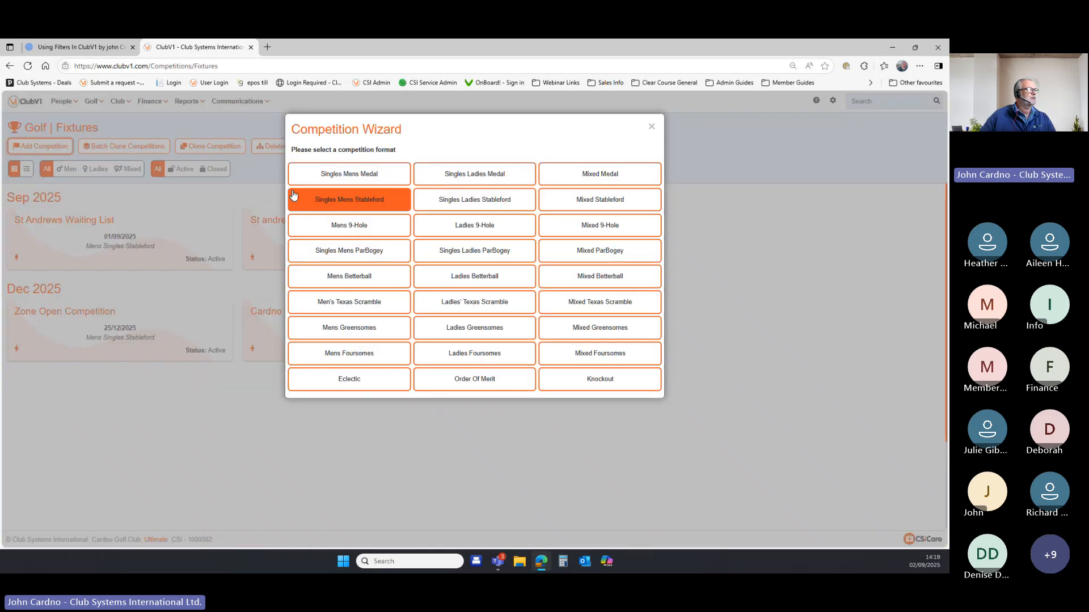
left_click(322, 201)
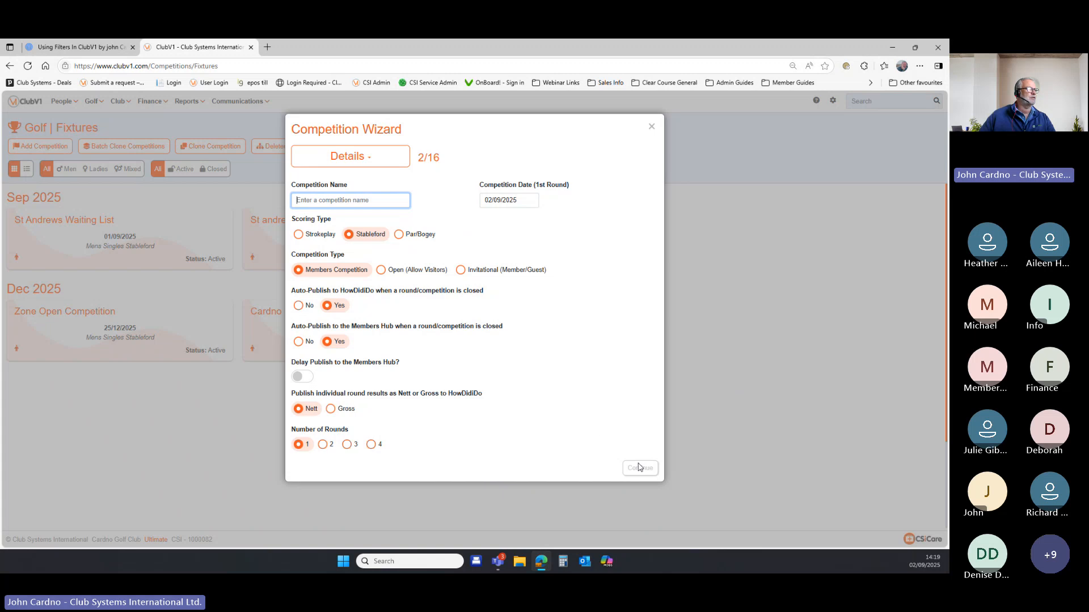
type("t")
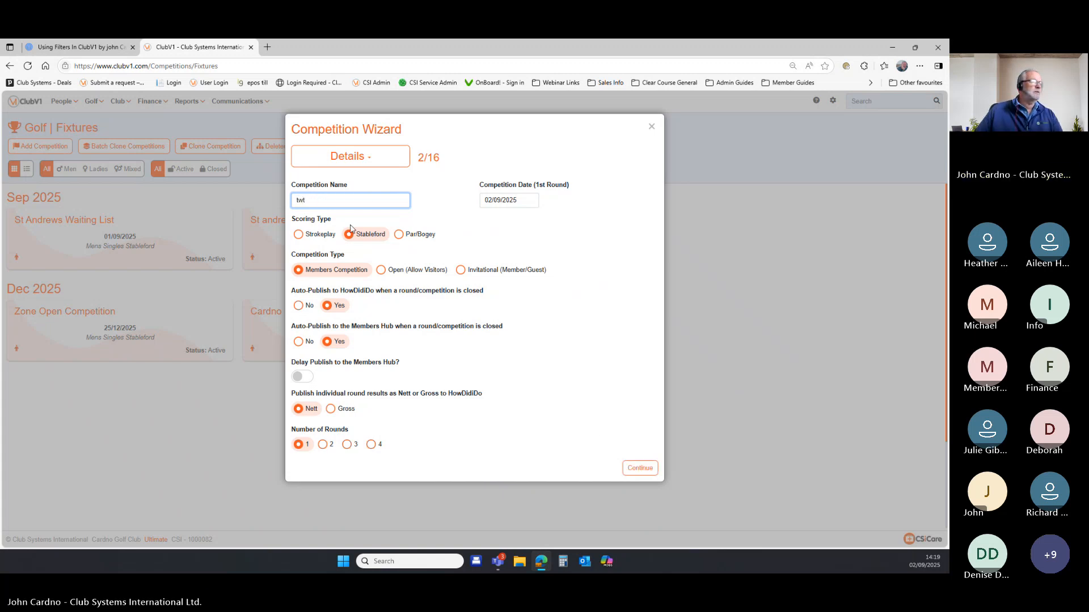
type("est")
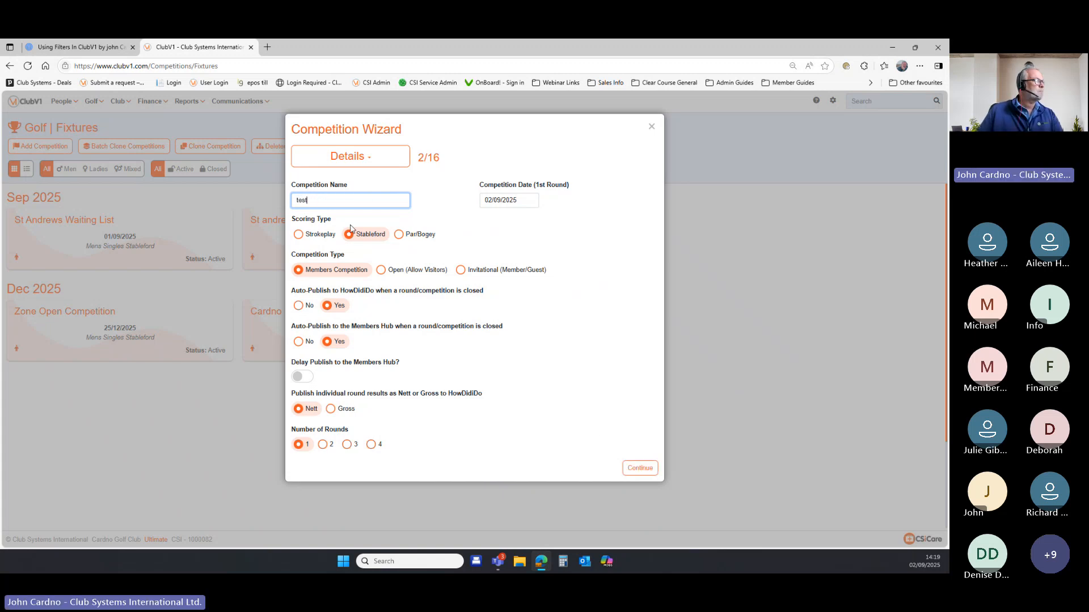
left_click(640, 468)
Mark it not acceptable for handicap and use the CardNo White Card (18 holes) course card.
left_click(327, 225)
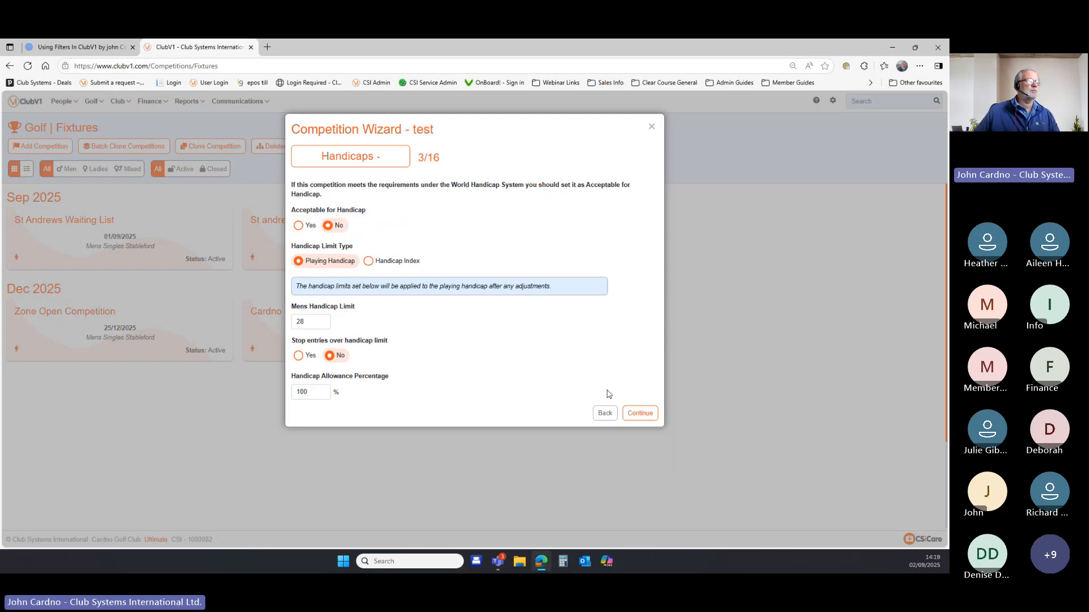
left_click(637, 411)
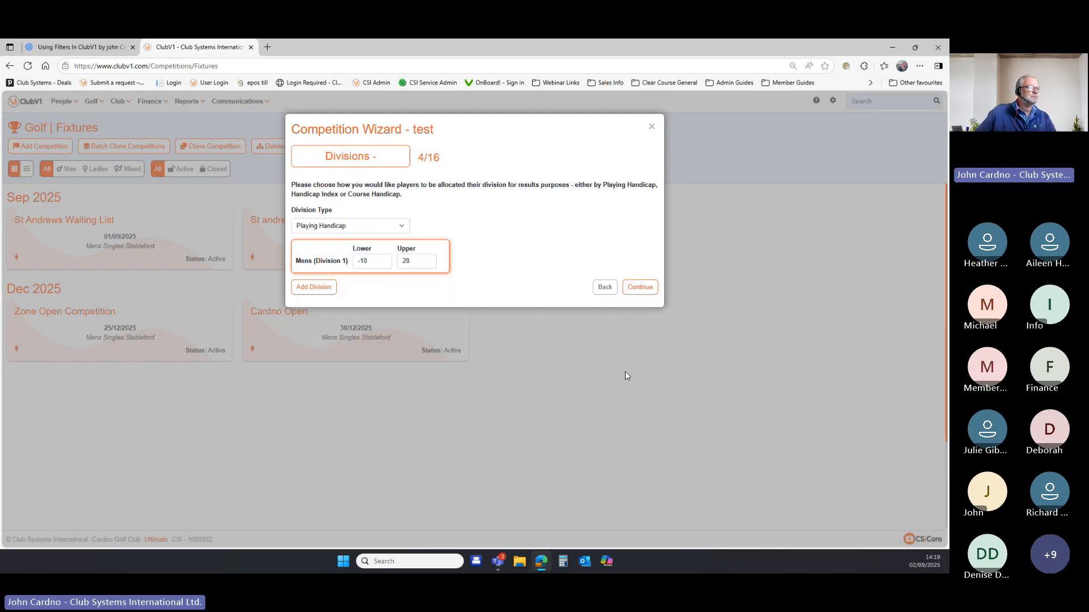
left_click(638, 292)
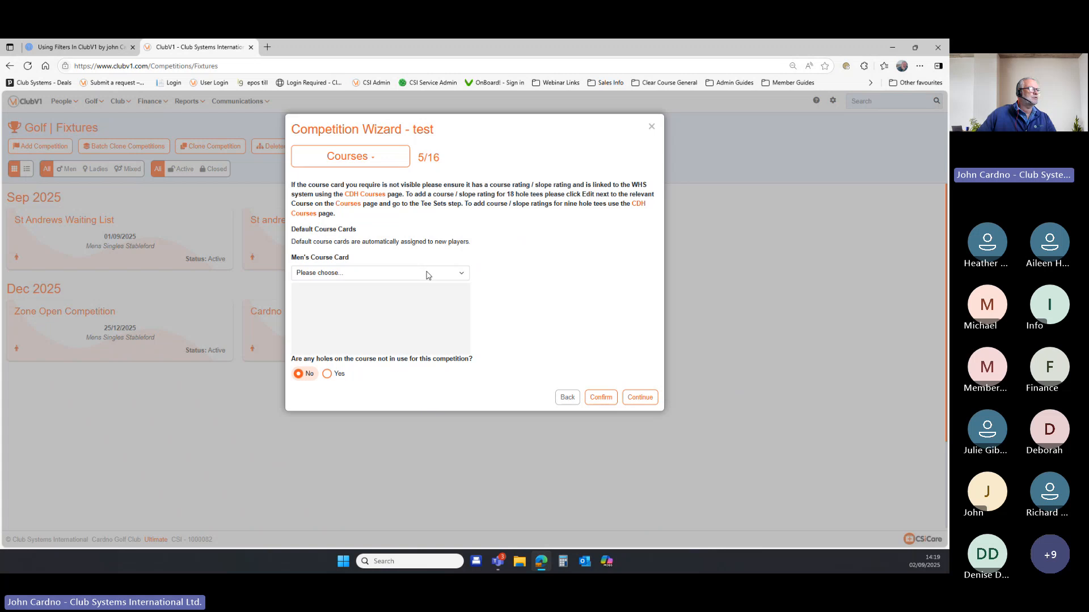
left_click(425, 274)
left_click(424, 298)
left_click(639, 397)
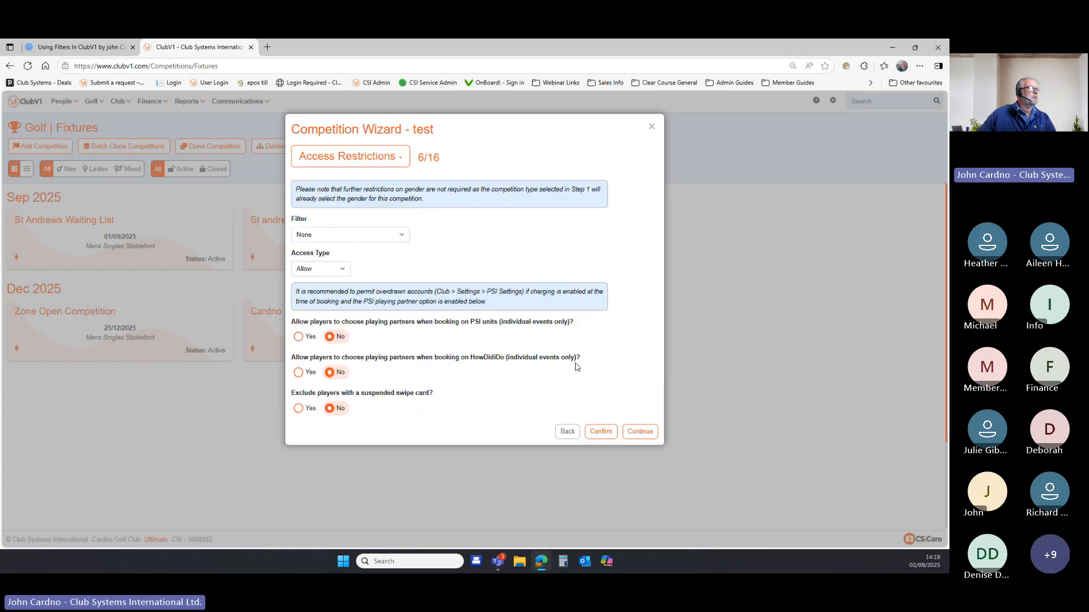
Choose the saved Gents Seniors 55+ filter as the entry restriction.
left_click(404, 239)
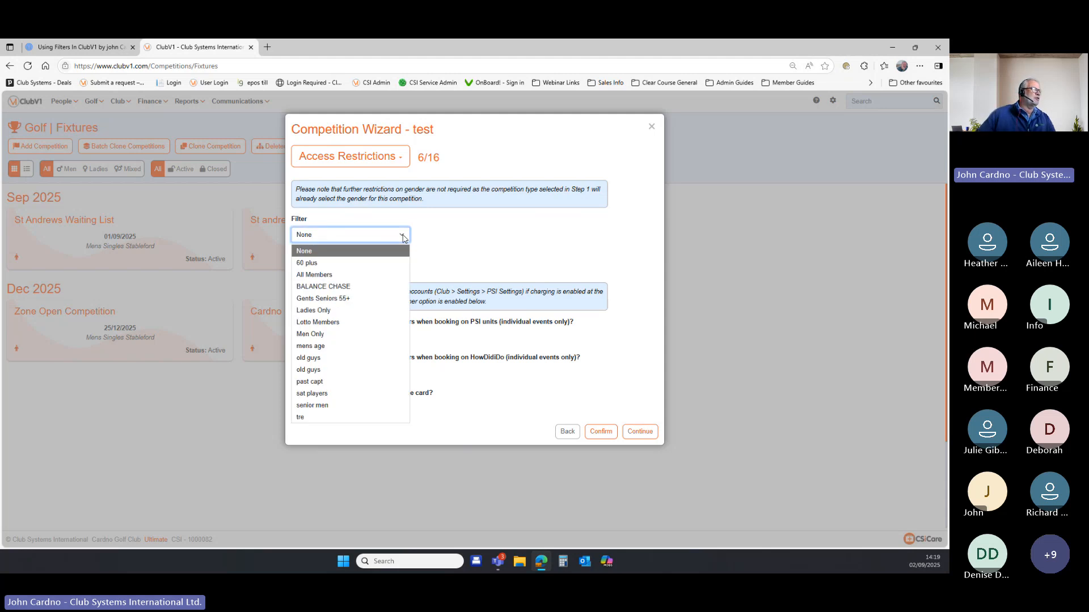
left_click(350, 299)
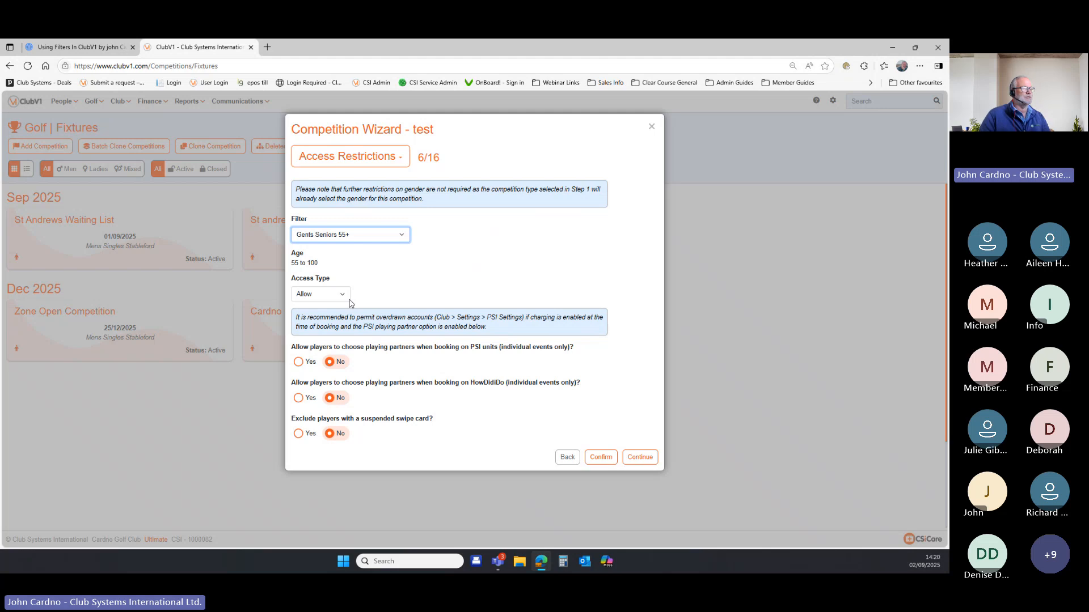
Advance to the Booking step, then close the wizard without finishing.
left_click(646, 460)
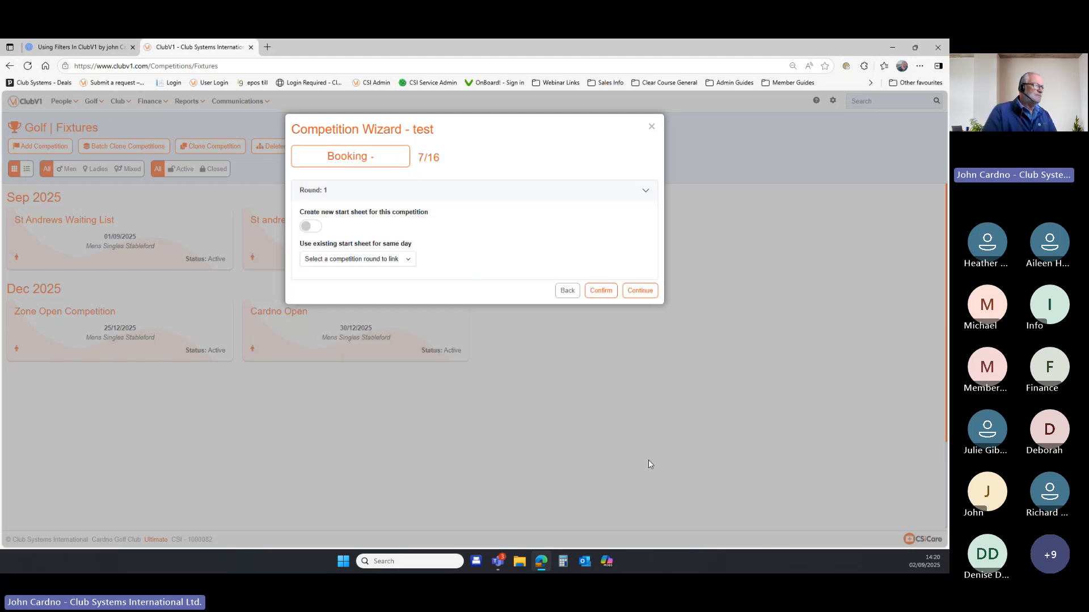
right_click(649, 460)
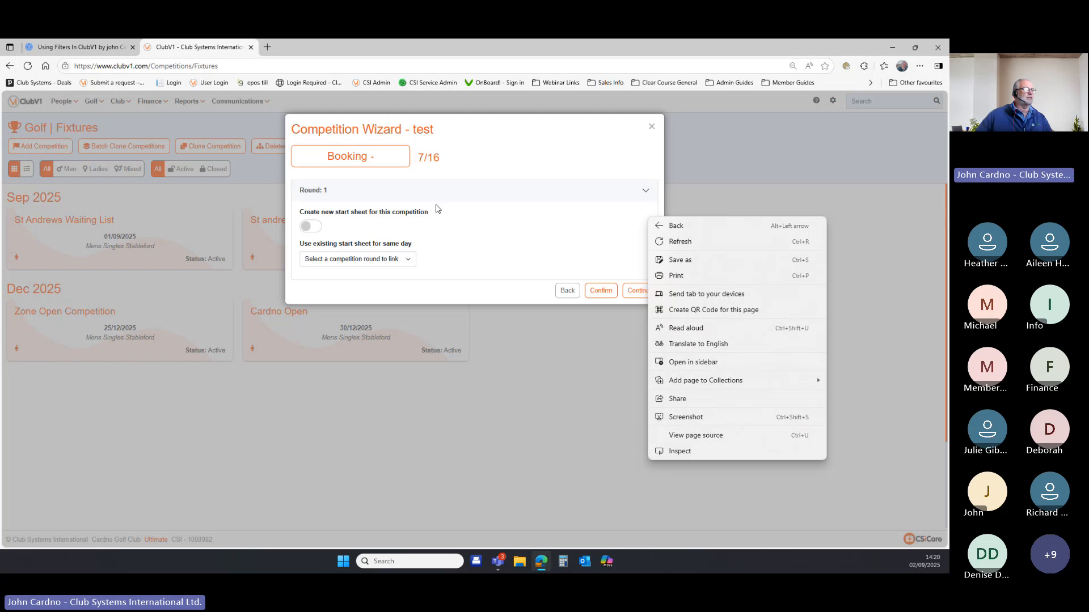
left_click(652, 128)
left_click(653, 128)
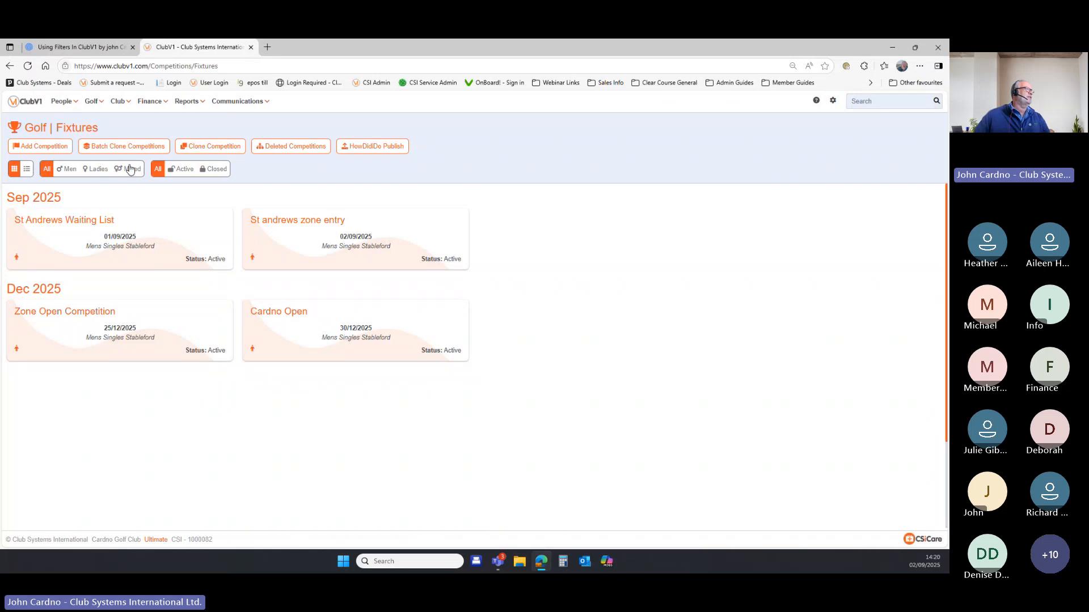
Reload Golf Fixtures and start another new competition.
left_click(94, 101)
left_click(102, 139)
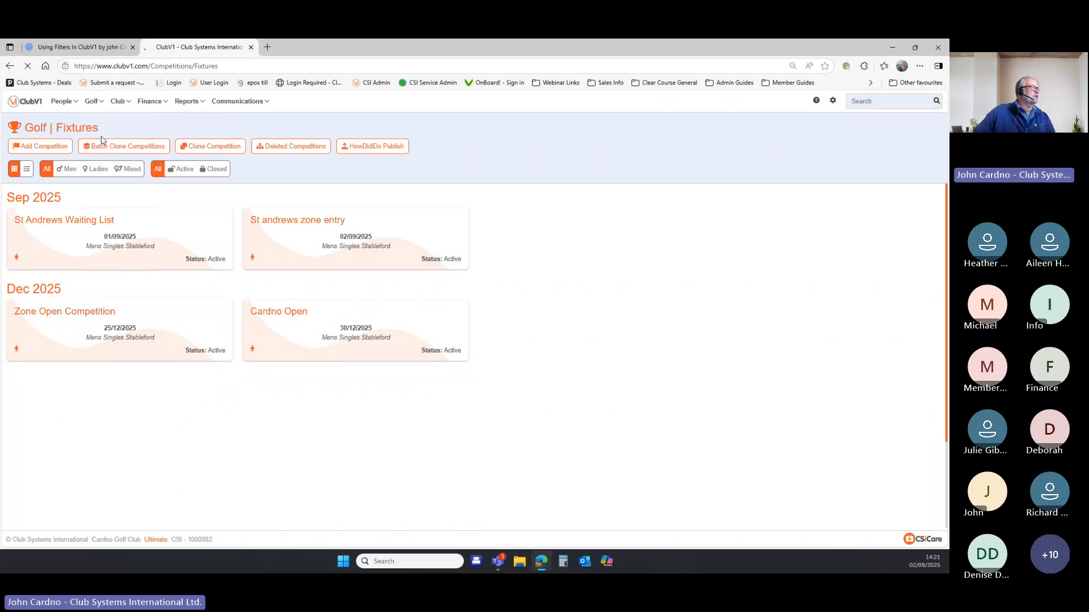
left_click(41, 147)
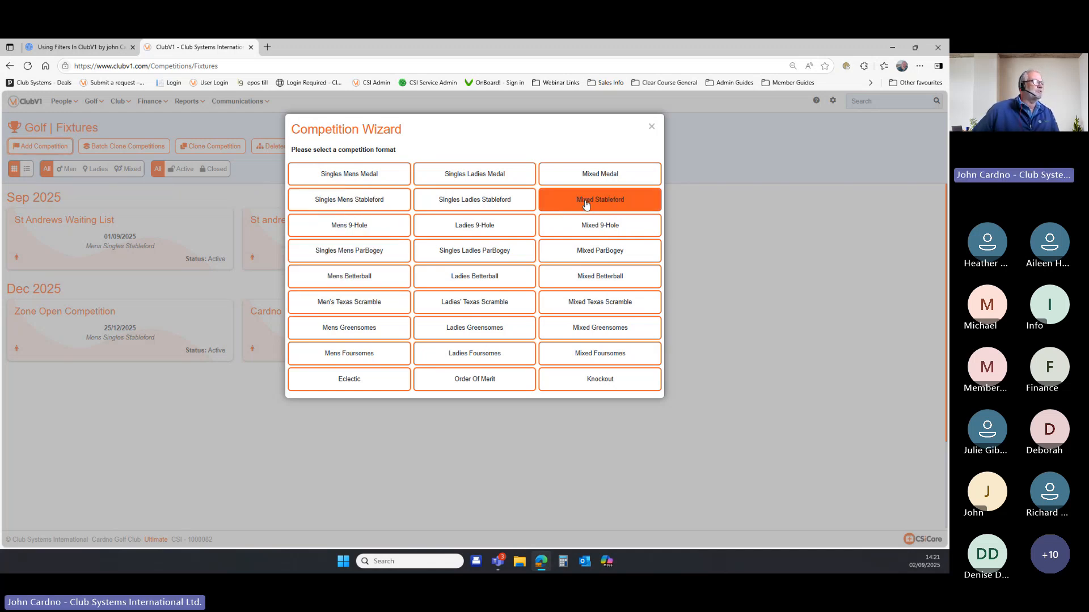
Start a Mixed Stableford competition named 'mixed test', not acceptable for handicap.
left_click(586, 203)
type("mix")
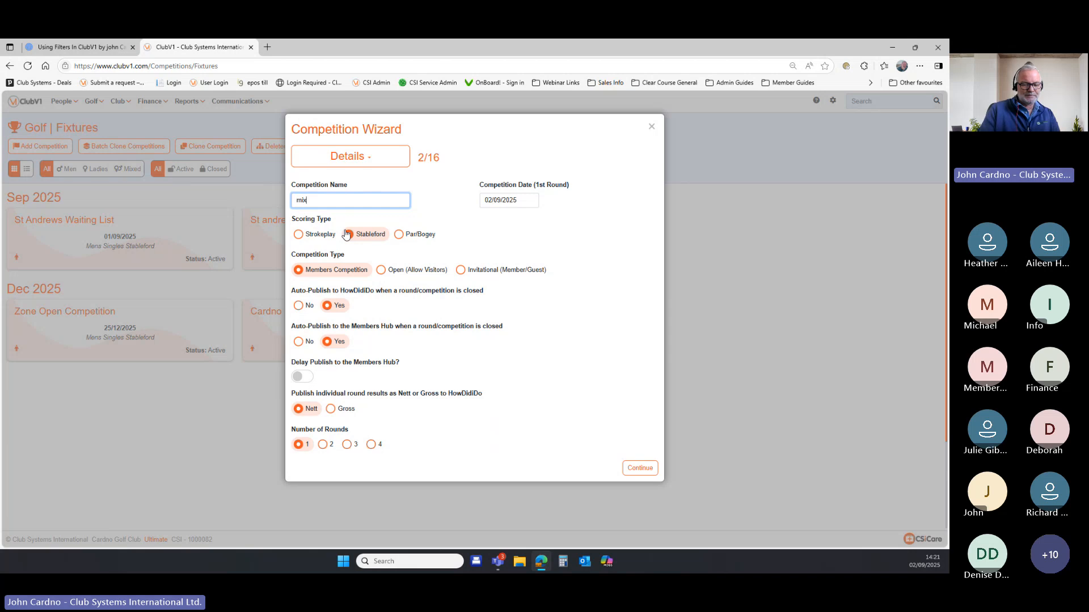
type("ed test")
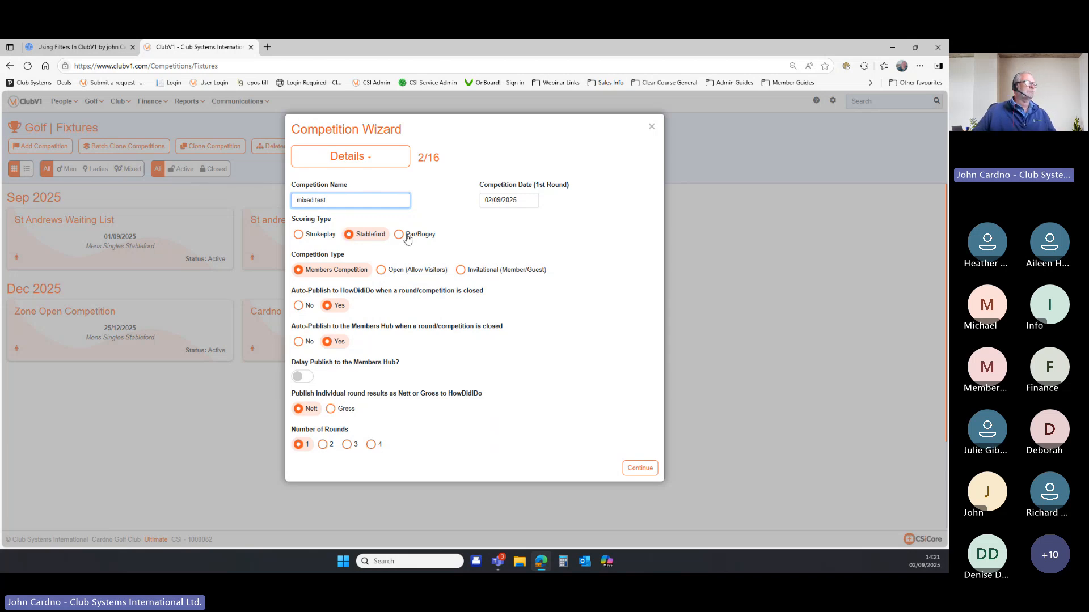
left_click(641, 469)
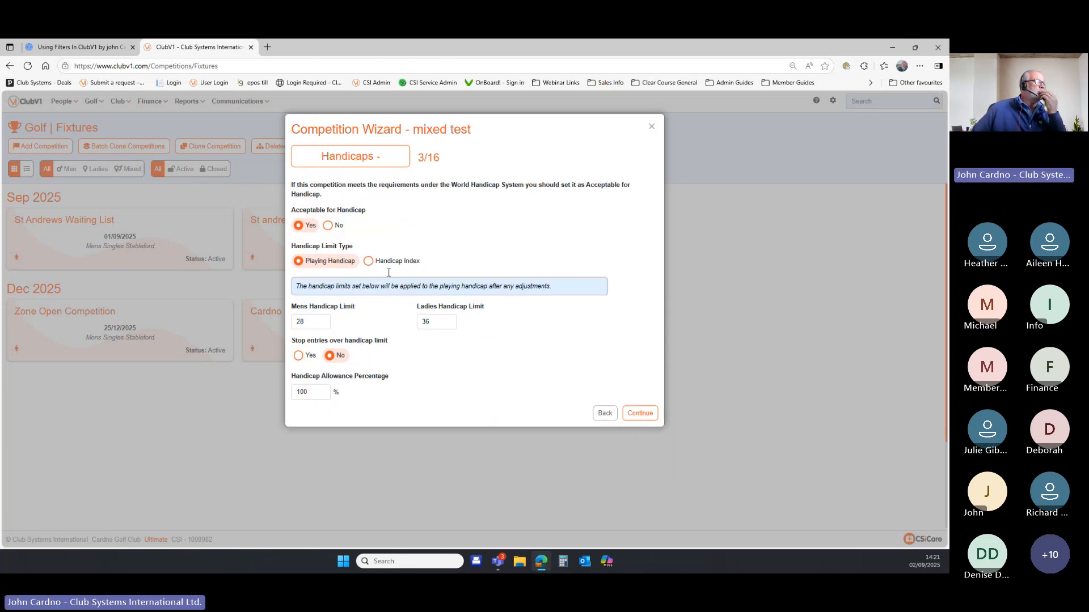
left_click(328, 225)
left_click(631, 417)
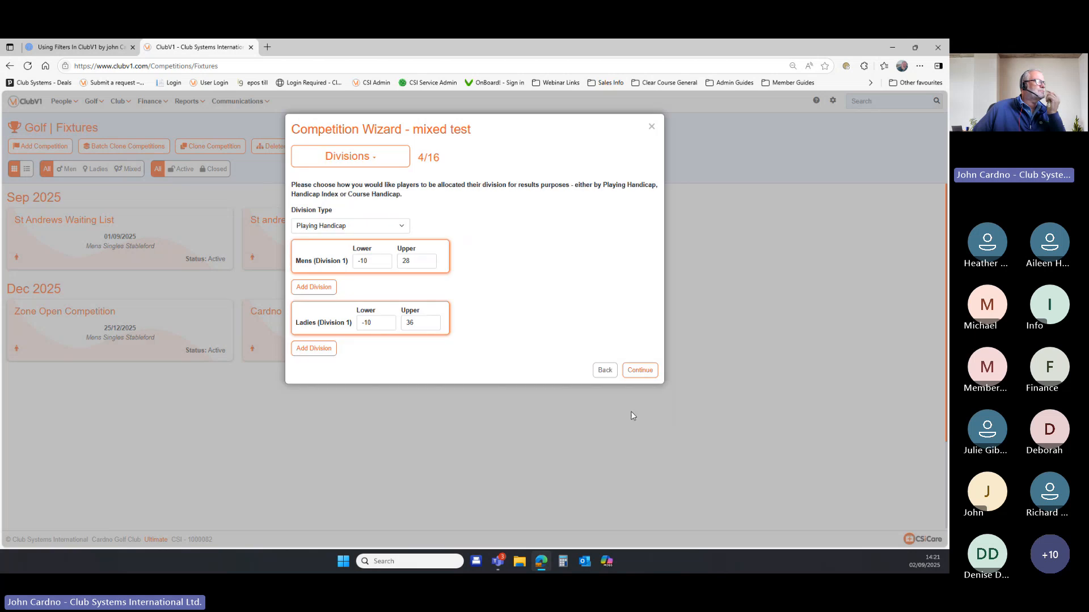
Assign CardNo White Card to men and CardNo Red Card to ladies.
left_click(640, 371)
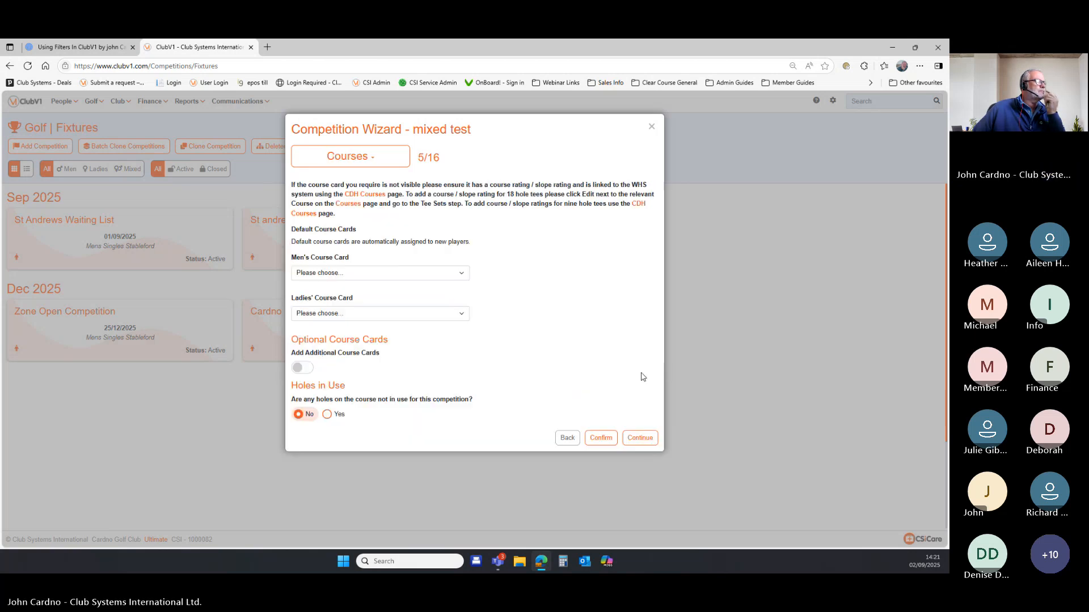
left_click(438, 301)
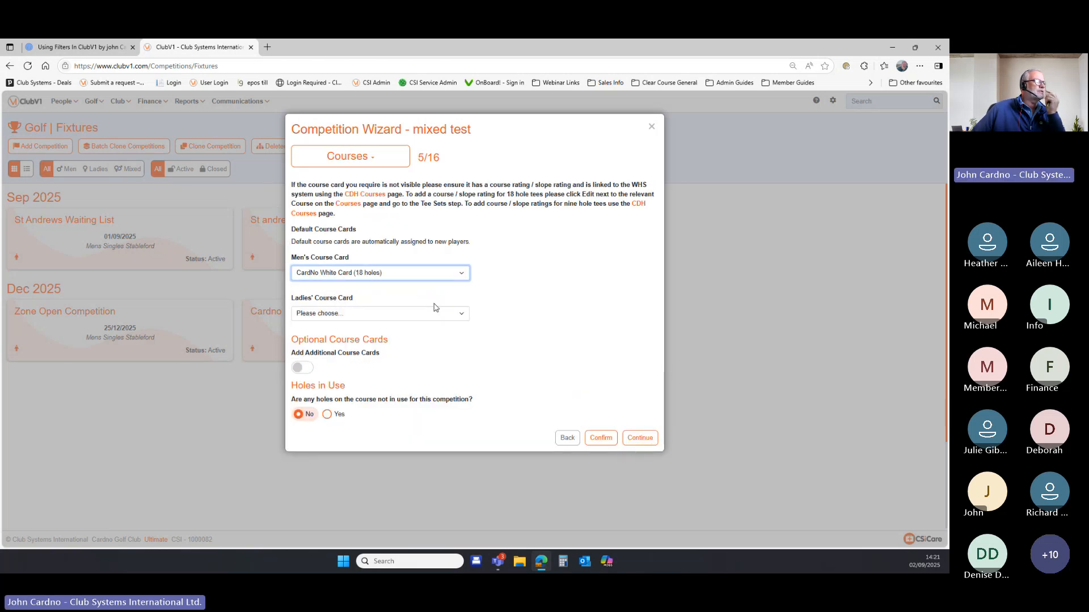
left_click(443, 313)
left_click(449, 366)
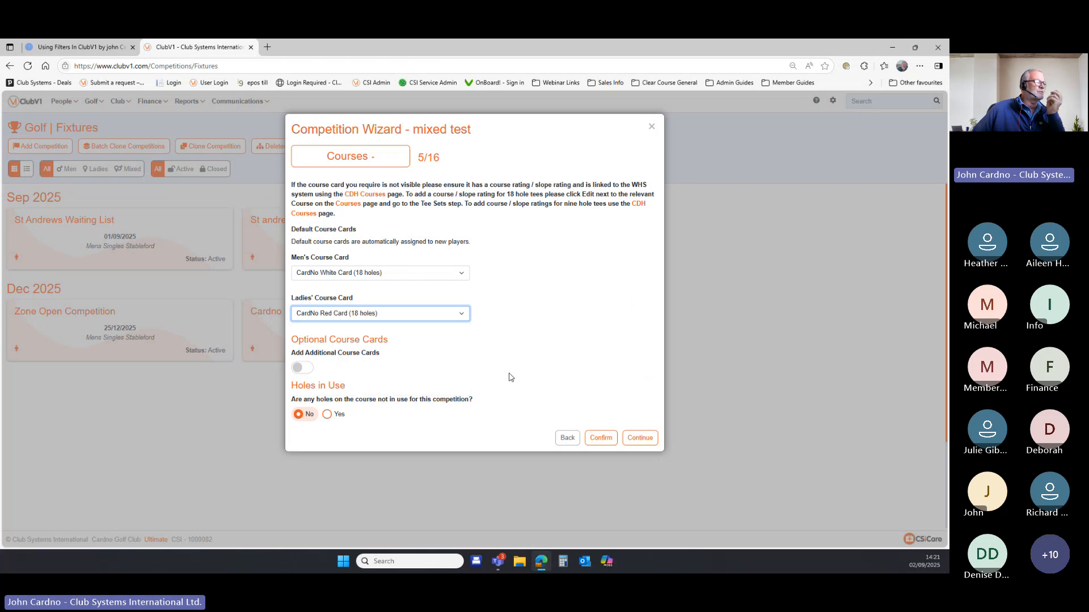
left_click(639, 438)
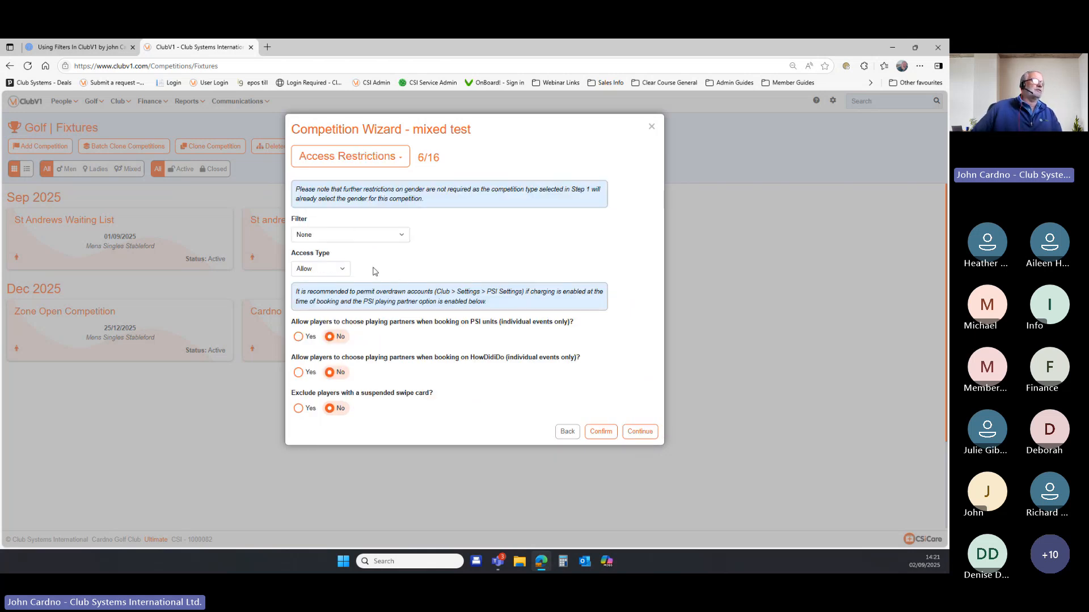
Turn on a new start sheet at the Booking step.
left_click(640, 432)
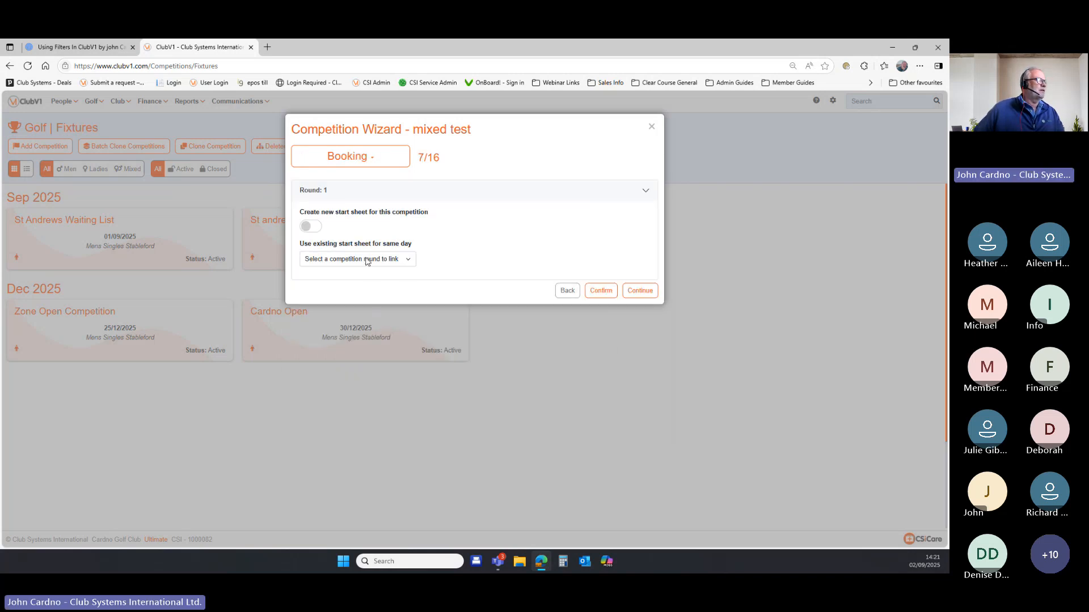
left_click(316, 228)
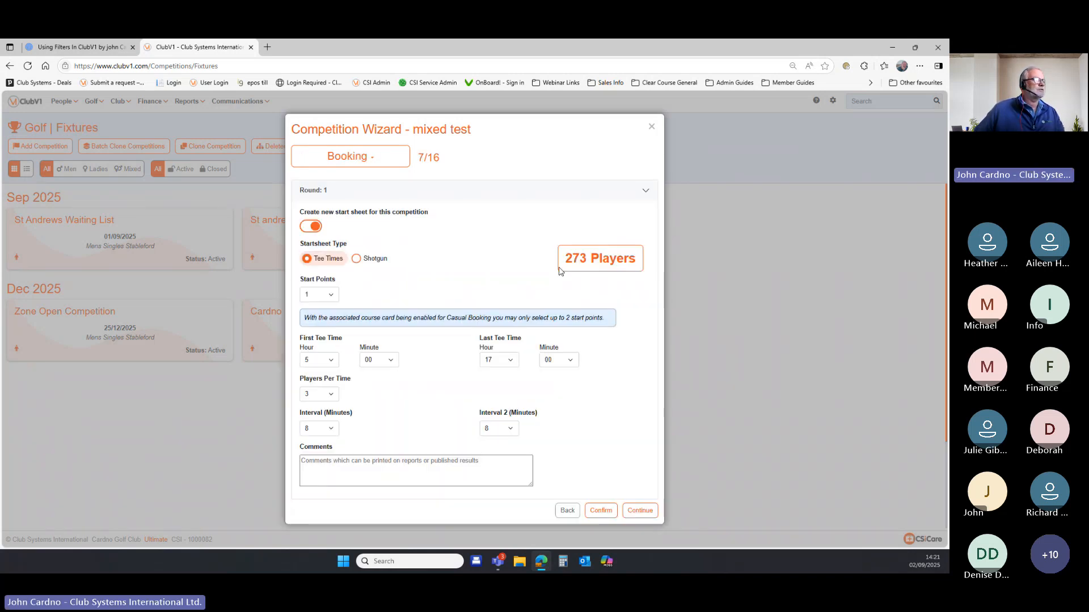
left_click(633, 511)
Go back to Details and set the competition date to 09/09/2025.
left_click(567, 532)
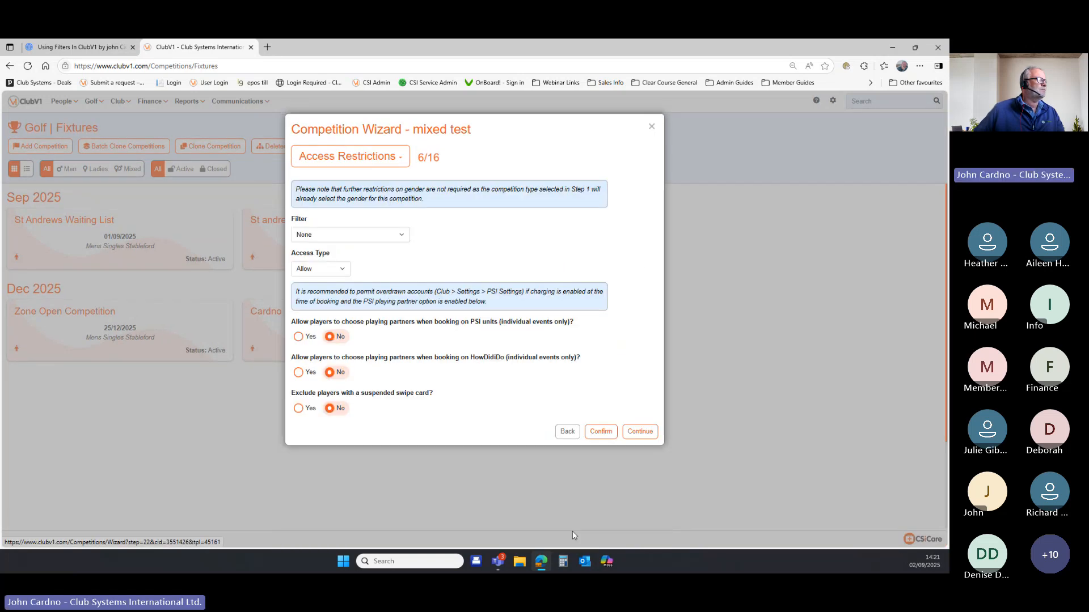
left_click(567, 431)
left_click(567, 435)
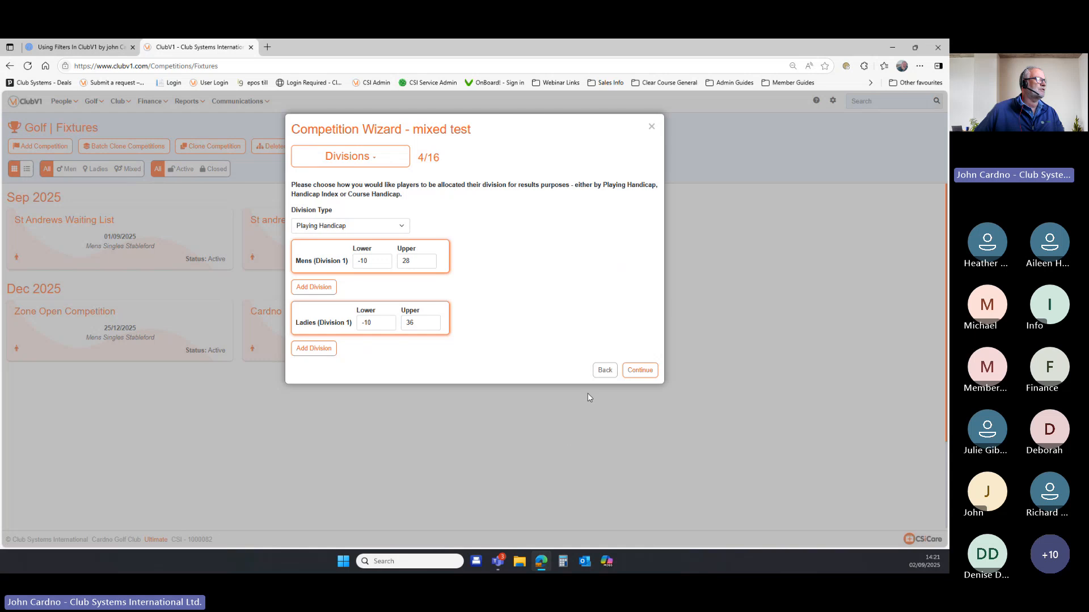
left_click(602, 372)
left_click(603, 418)
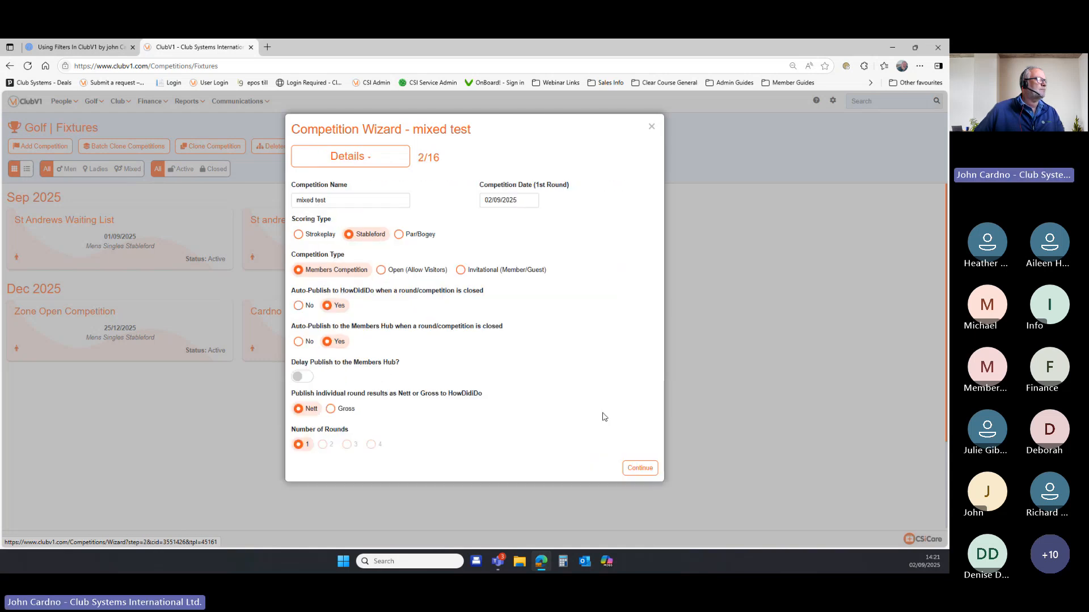
left_click(508, 200)
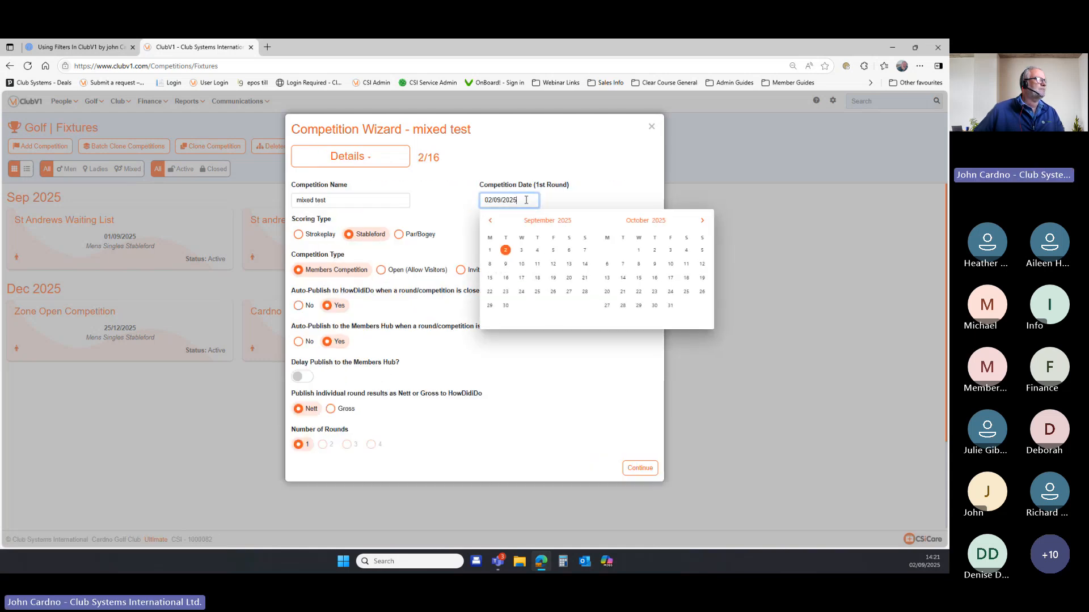
left_click(504, 265)
Advance through Handicap, Divisions, Courses and Access Restrictions back to Booking.
left_click(640, 501)
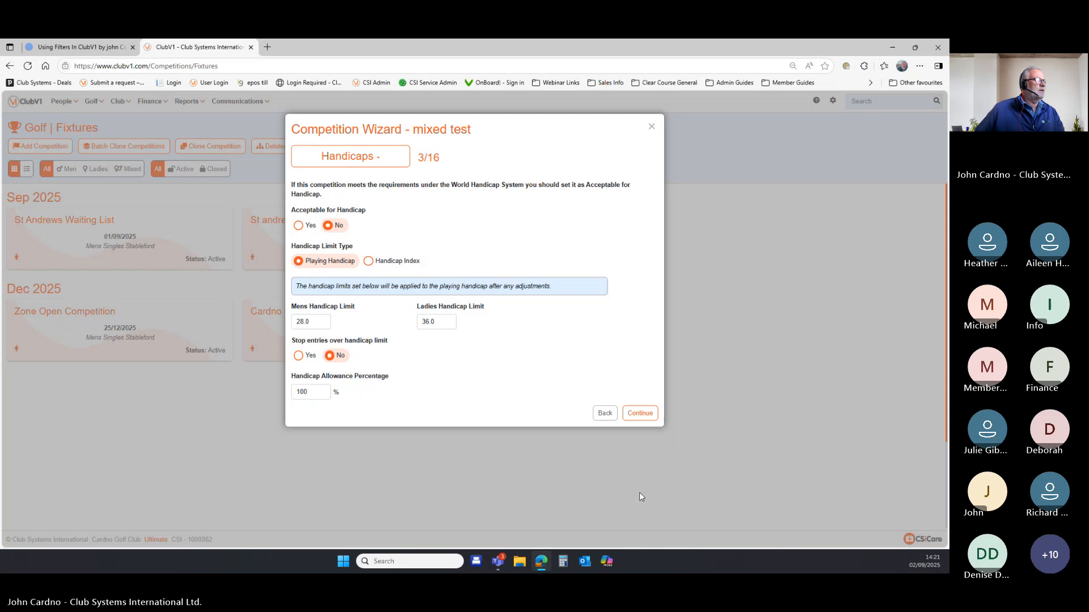
left_click(639, 411)
left_click(640, 370)
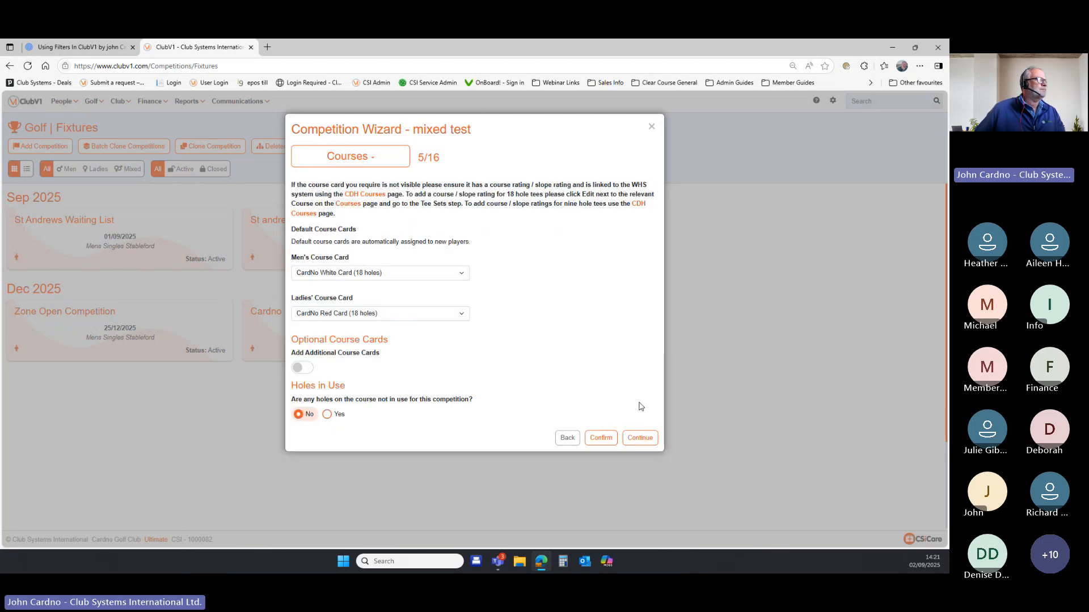
left_click(638, 446)
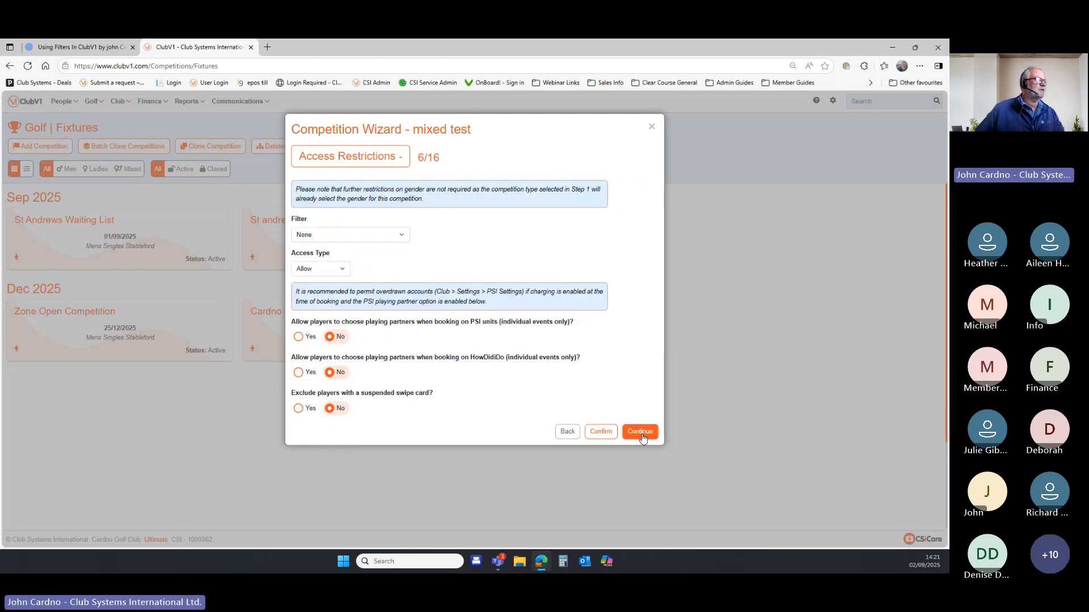
left_click(641, 433)
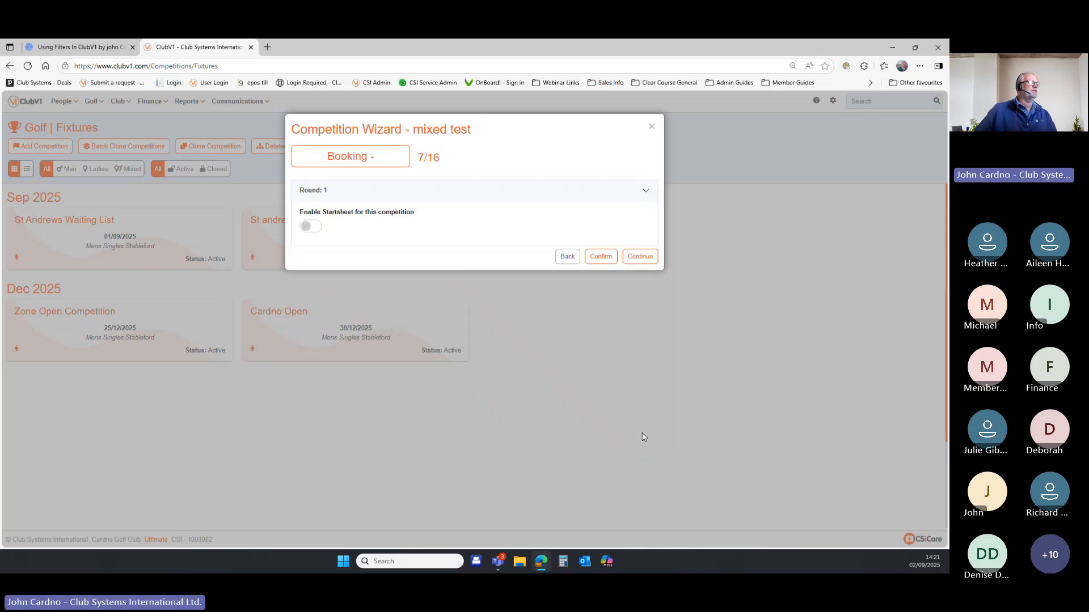
Skip start sheets through the remaining steps, confirm non-acceptable for handicap, and finish.
left_click(640, 256)
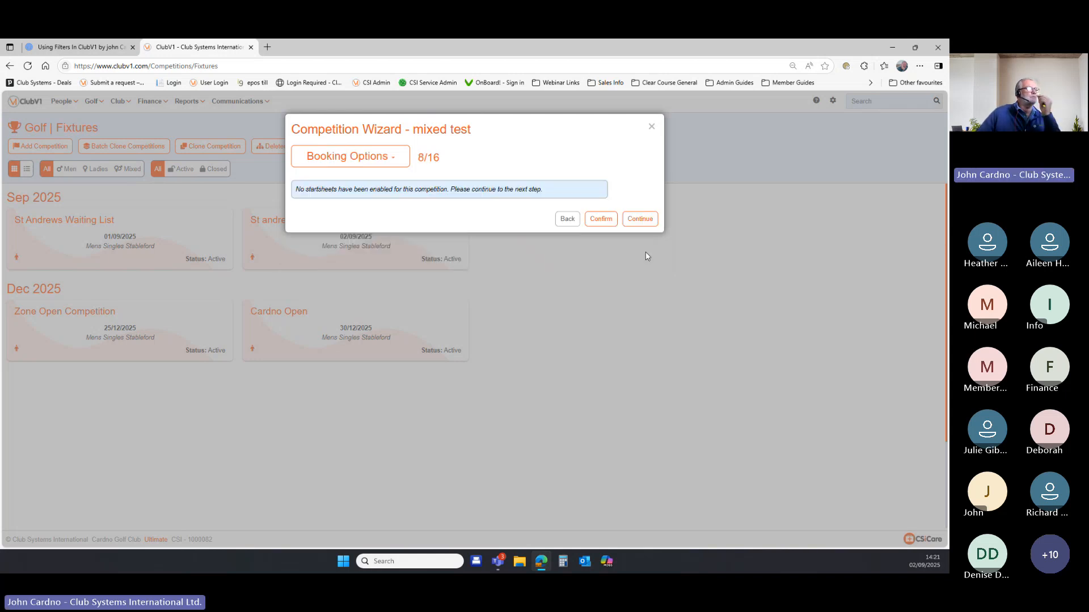
left_click(640, 222)
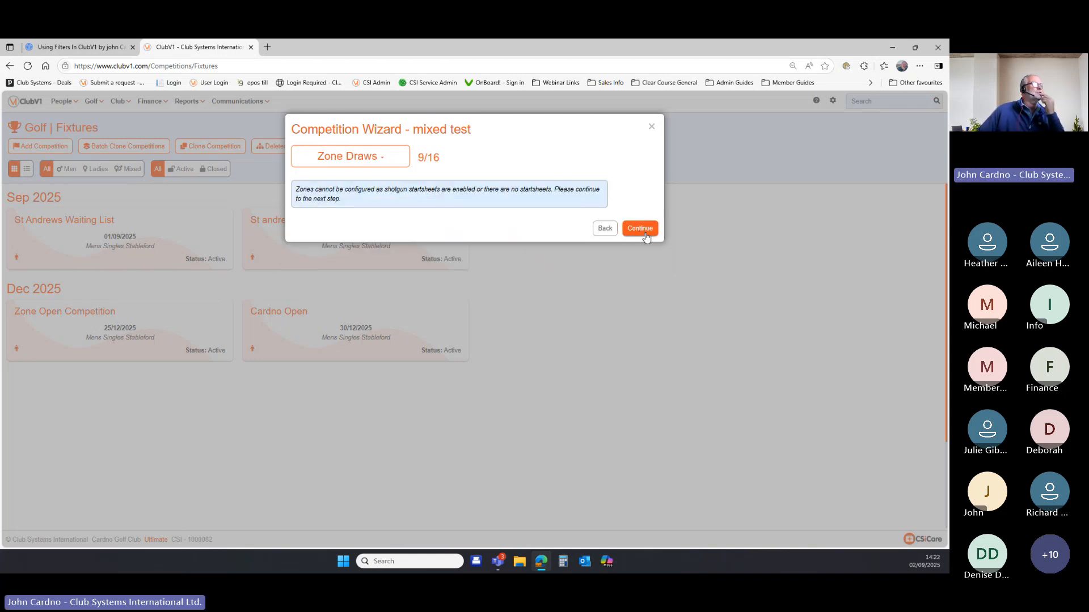
left_click(645, 235)
left_click(643, 222)
left_click(642, 222)
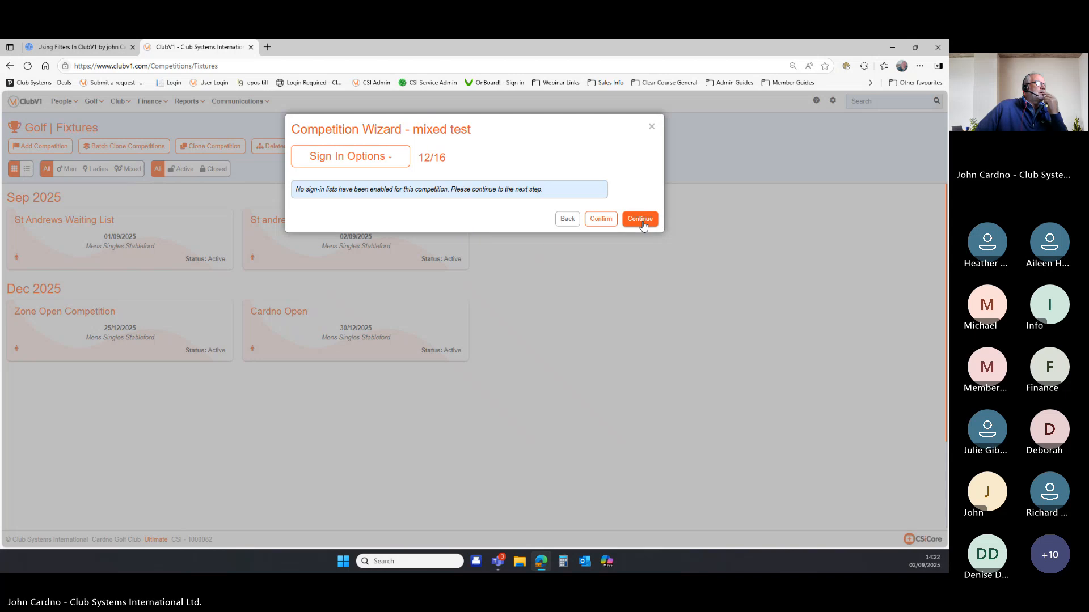
left_click(642, 224)
left_click(642, 222)
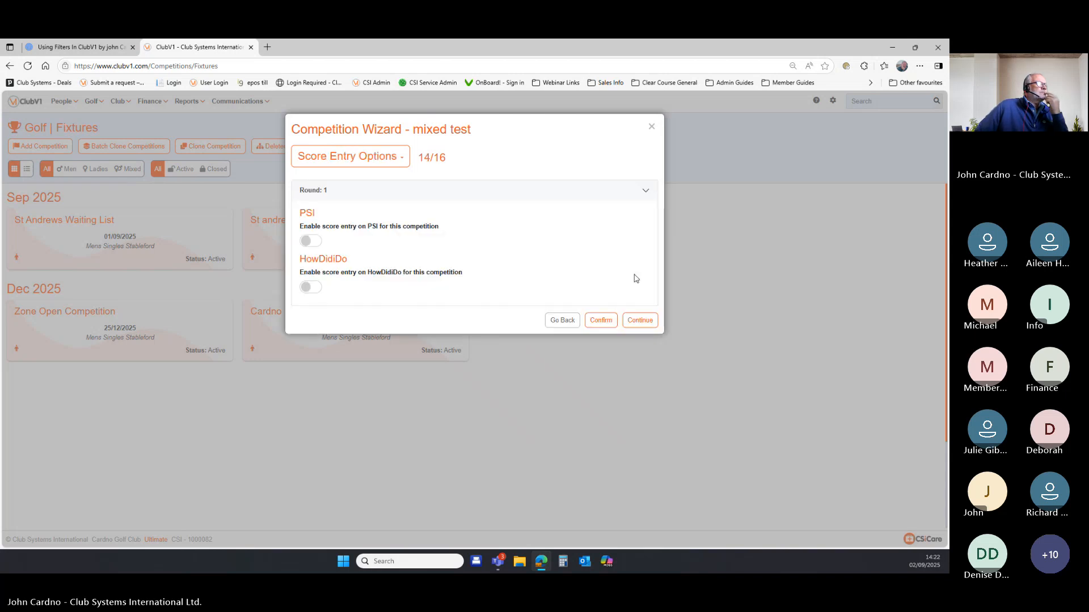
left_click(638, 318)
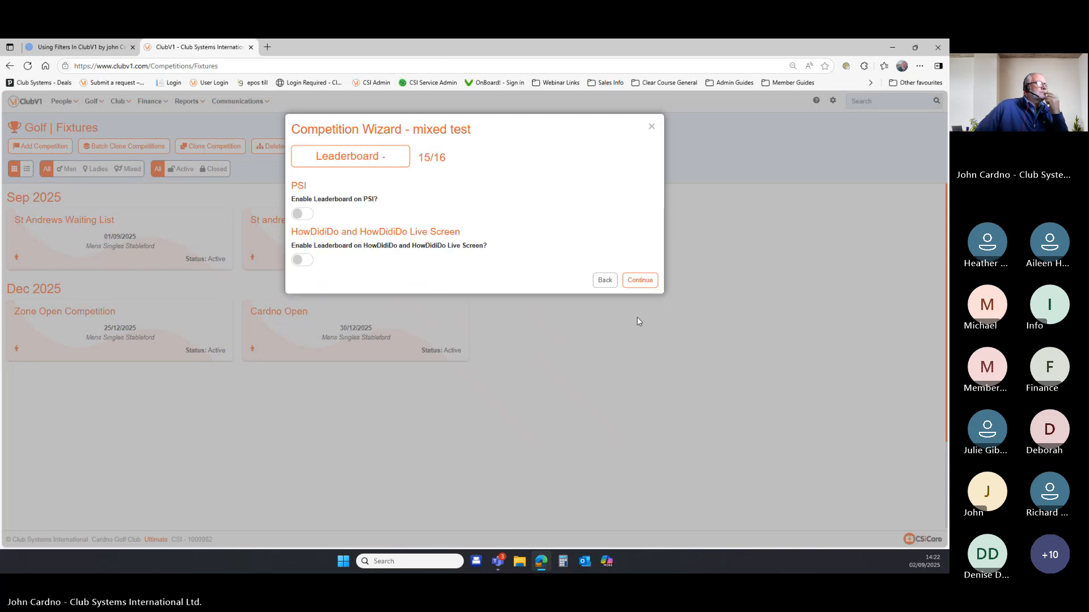
left_click(635, 284)
left_click(303, 467)
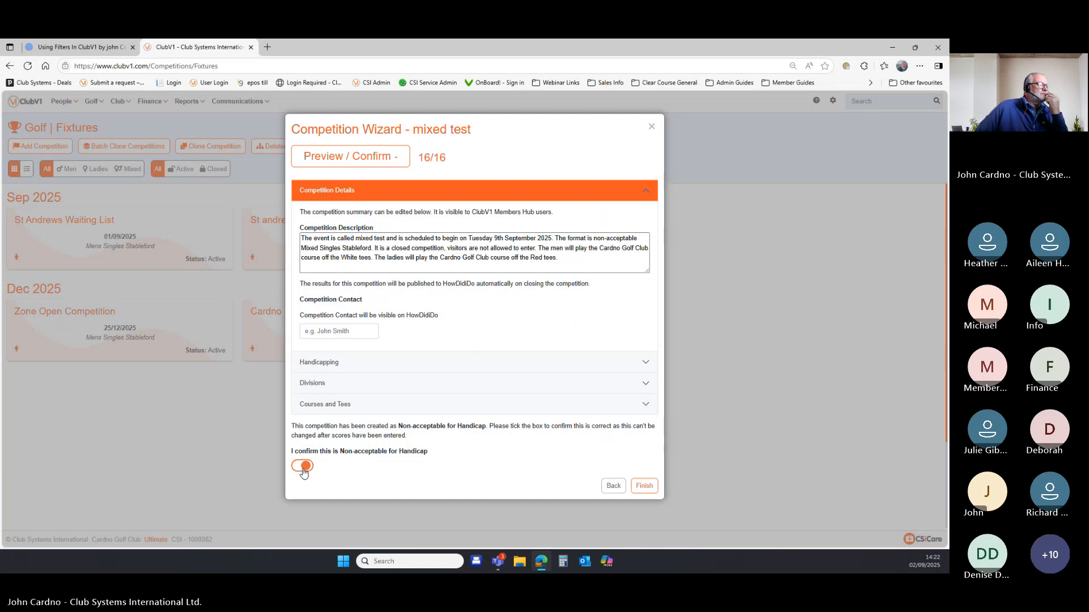
left_click(643, 487)
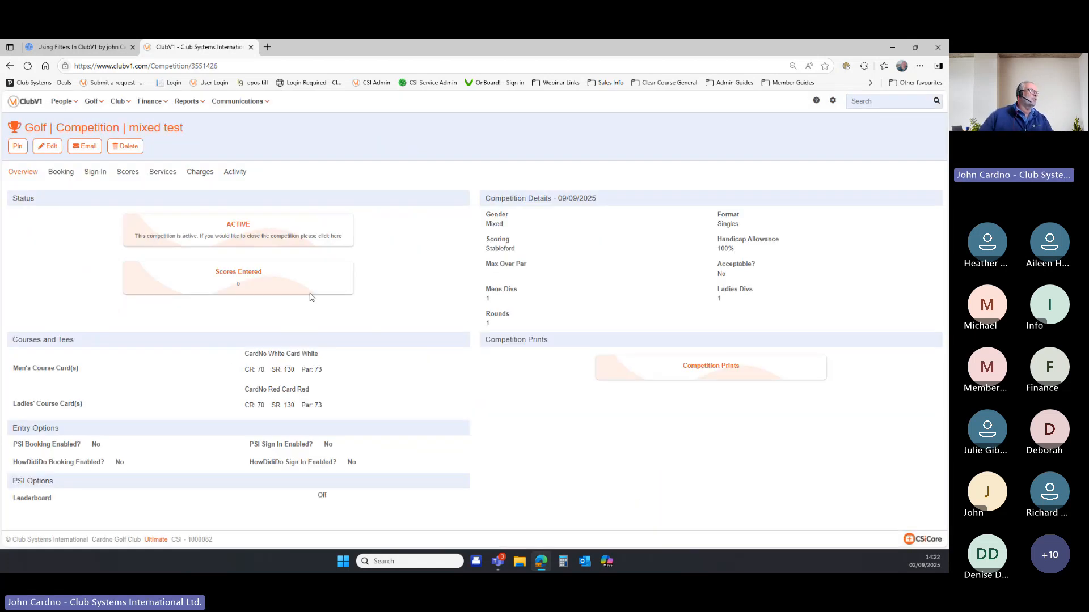
Check the Booking tab for start sheets, then open Competition Prints from Overview.
left_click(70, 177)
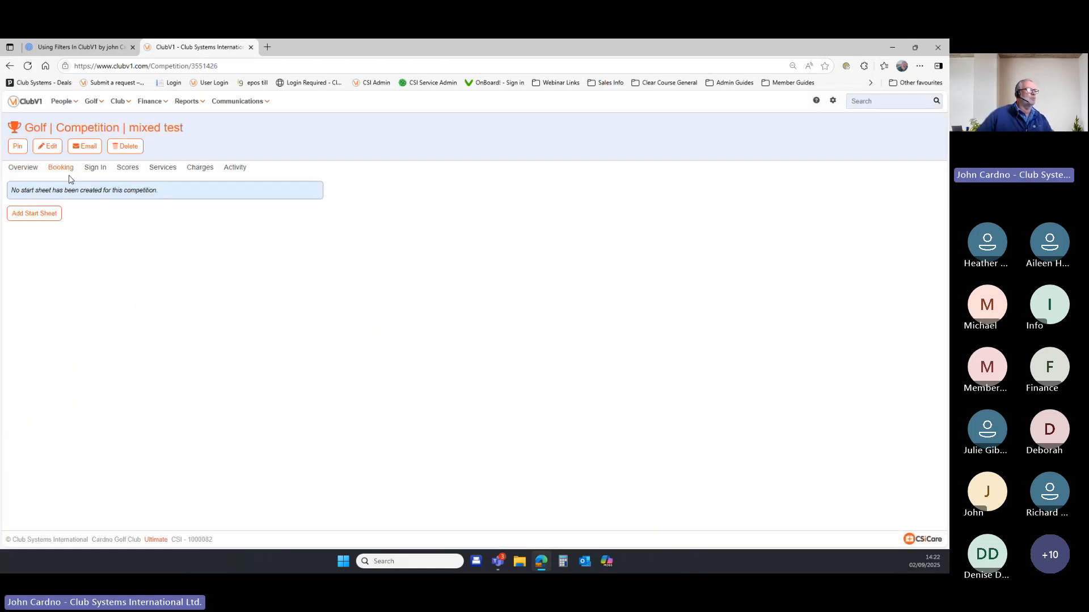
left_click(24, 176)
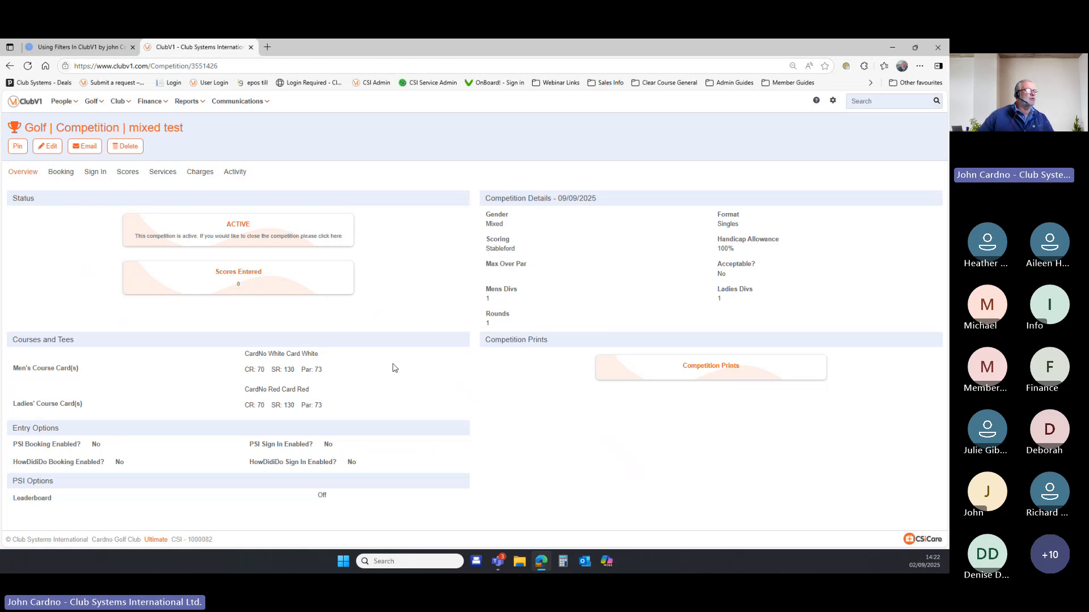
left_click(700, 372)
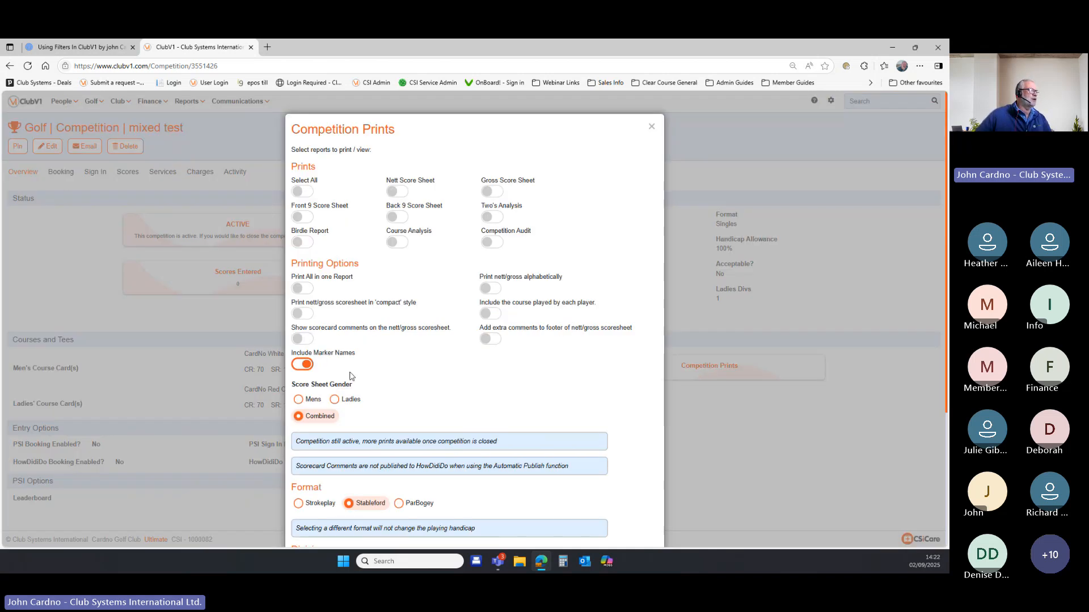
Keep score sheet gender on Combined and set the Scoresheet Filter to Gents Seniors 55+.
scroll(377, 392, "down", 3)
scroll(376, 390, "up", 3)
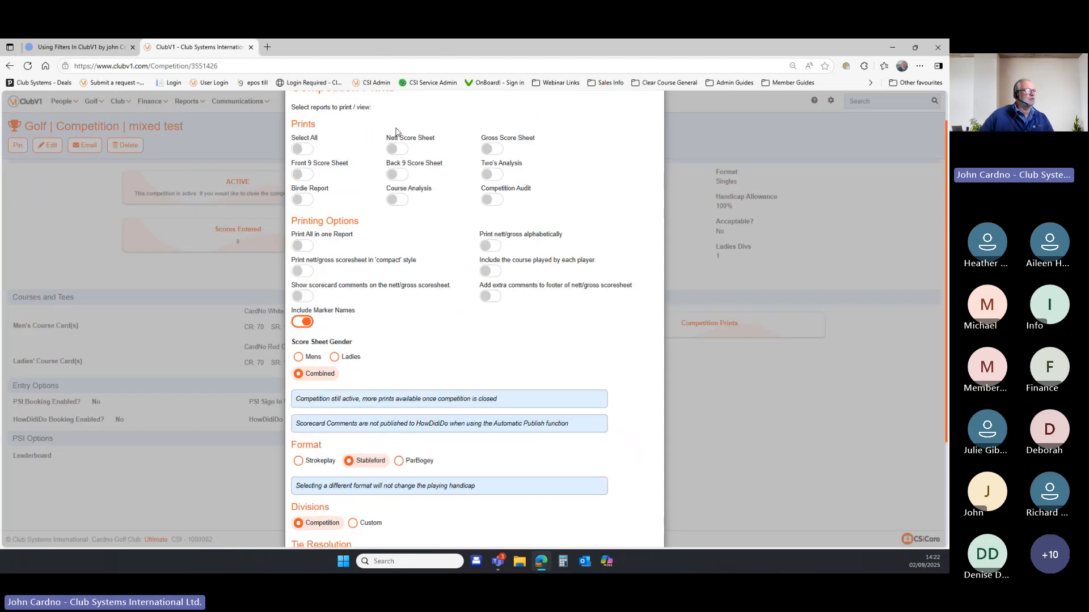
scroll(415, 312, "down", 2)
scroll(416, 312, "down", 1)
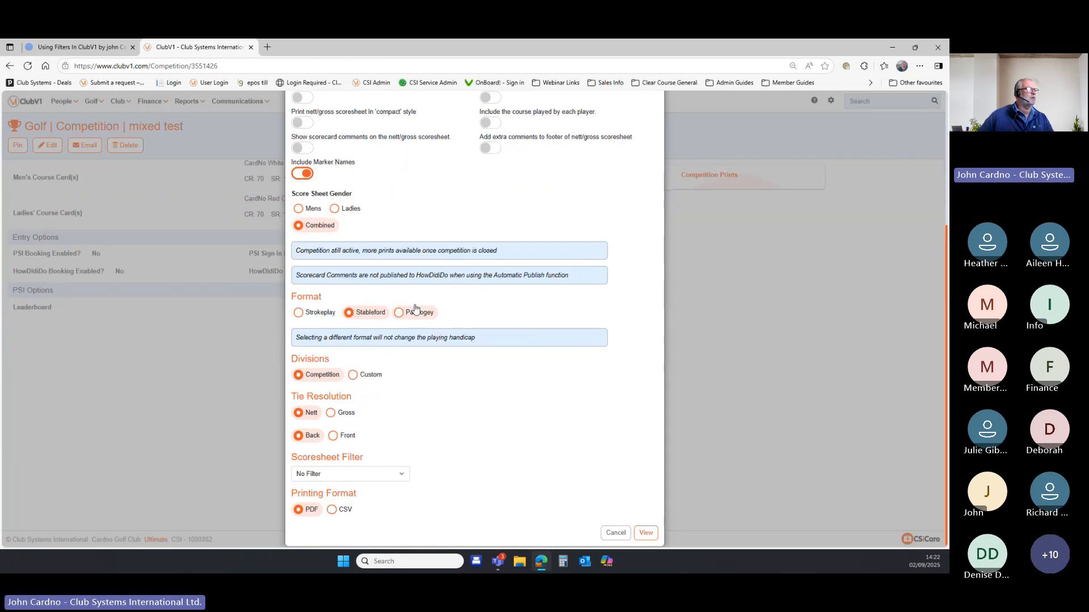
left_click(298, 209)
left_click(334, 208)
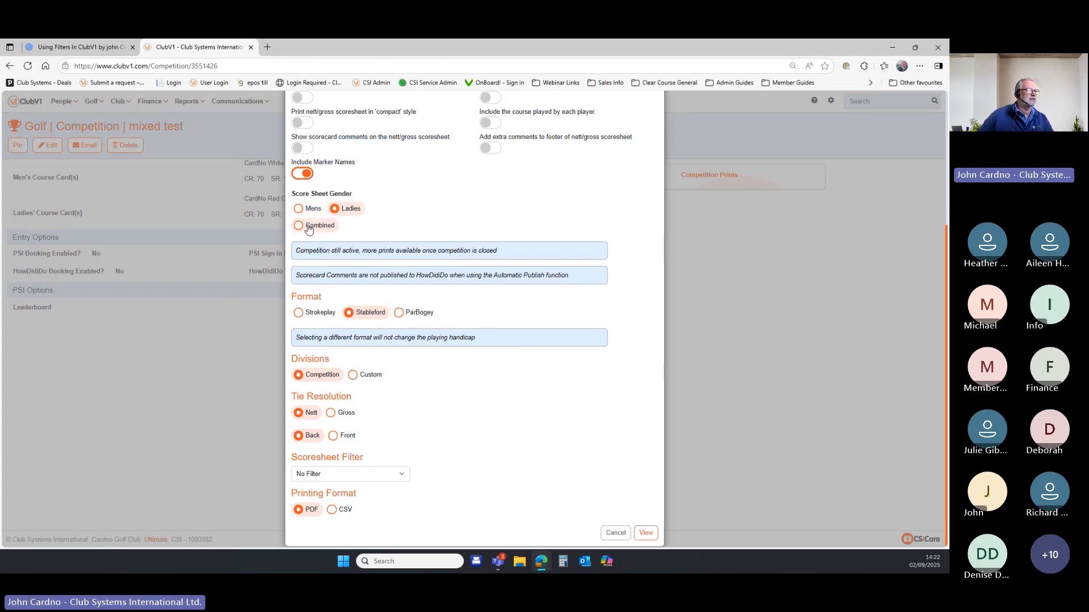
left_click(301, 230)
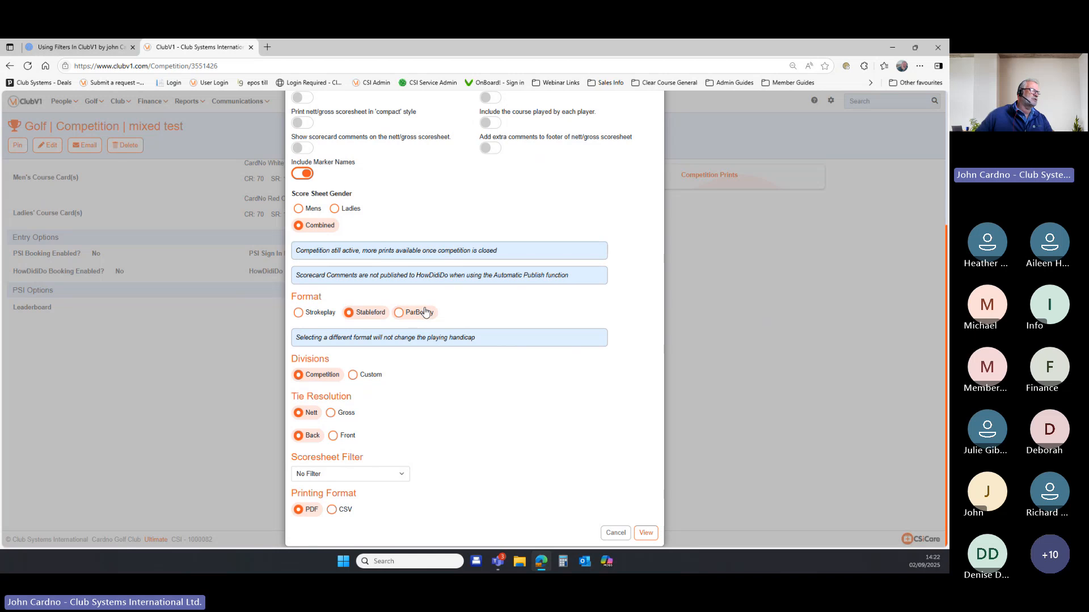
left_click(404, 479)
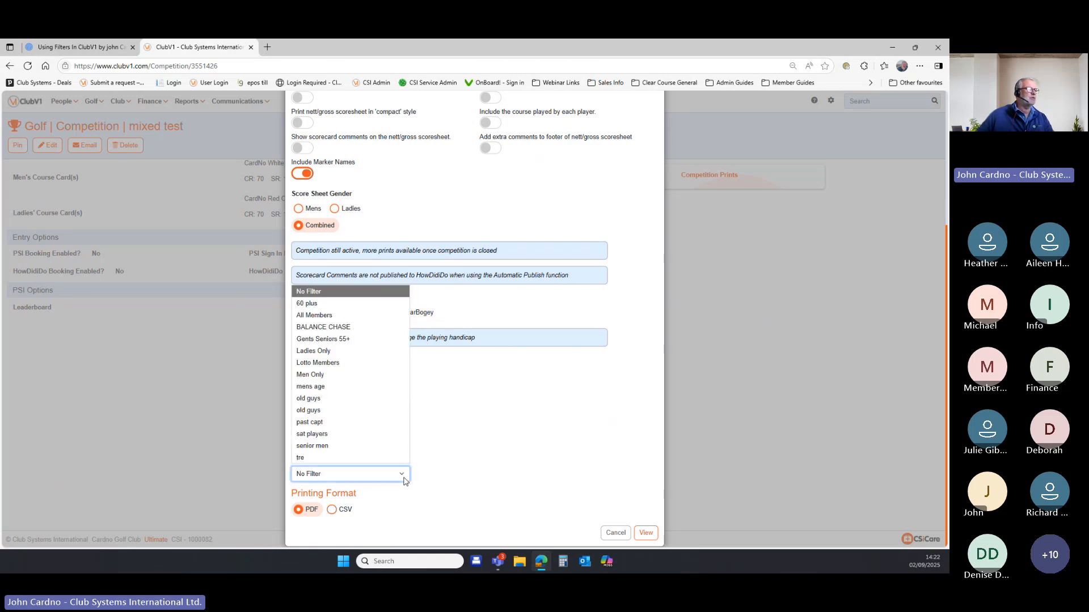
left_click(382, 340)
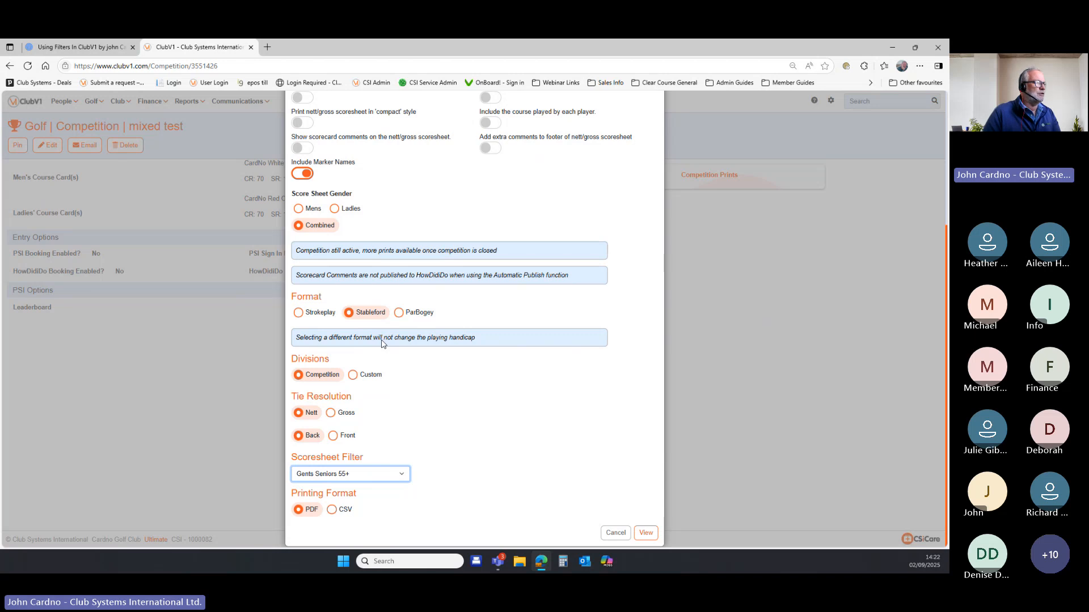
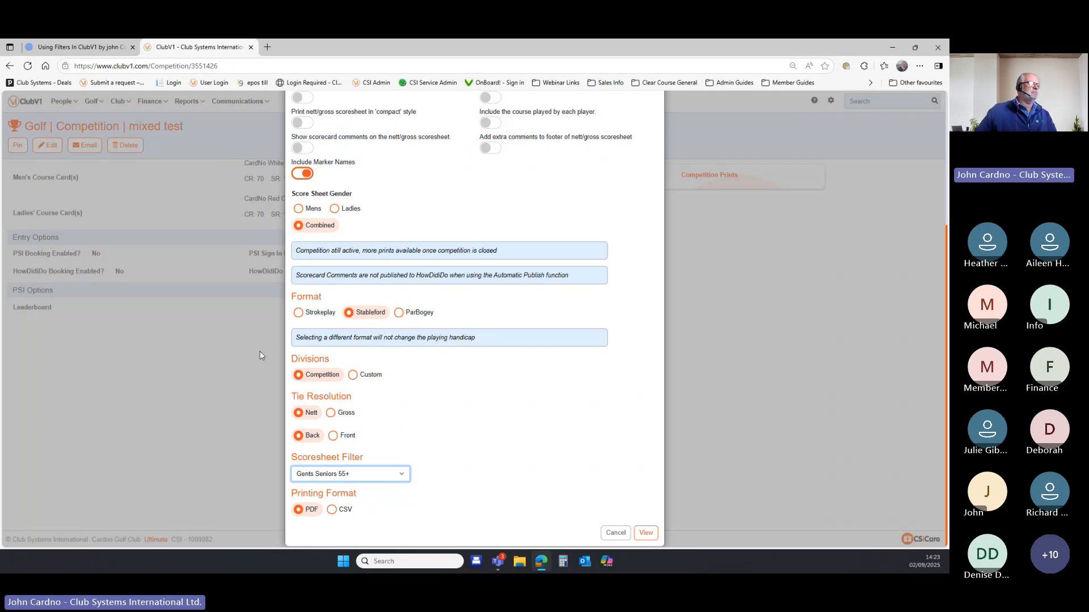
Cancel the competition print options and return to the 'Using Filters In ClubV1' Prezi presentation.
left_click(615, 533)
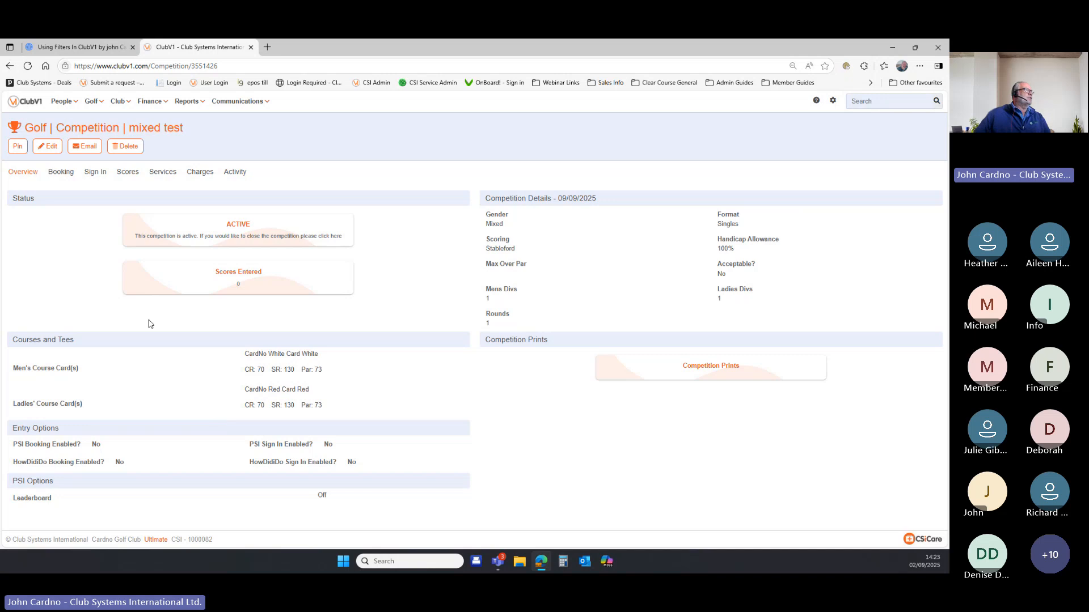
left_click(63, 47)
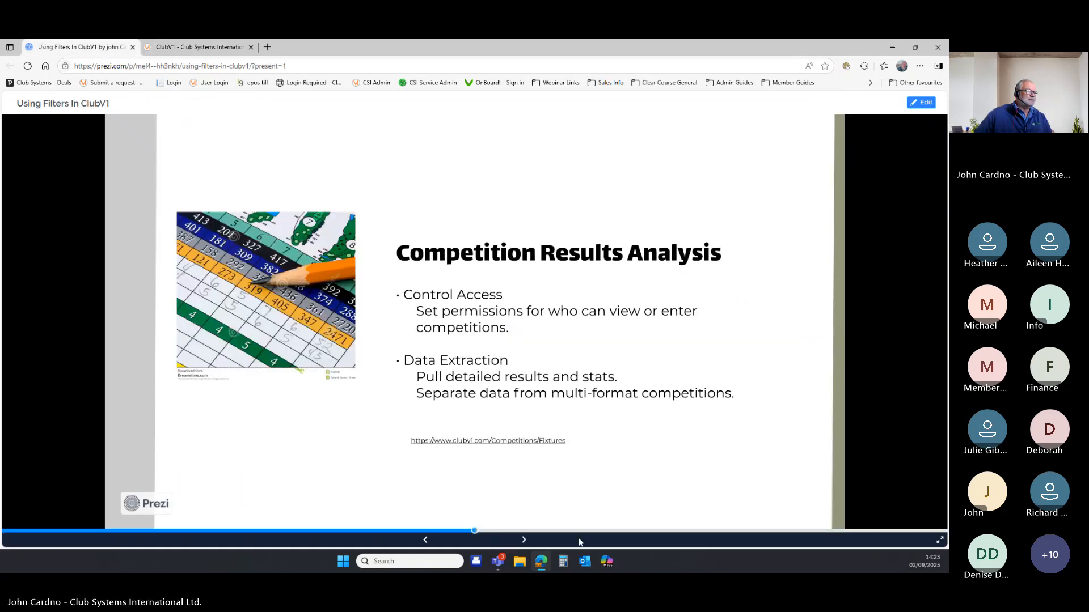
Advance Prezi to the Communication & Emailing slide, then return to the ClubV1 competition page.
left_click(524, 541)
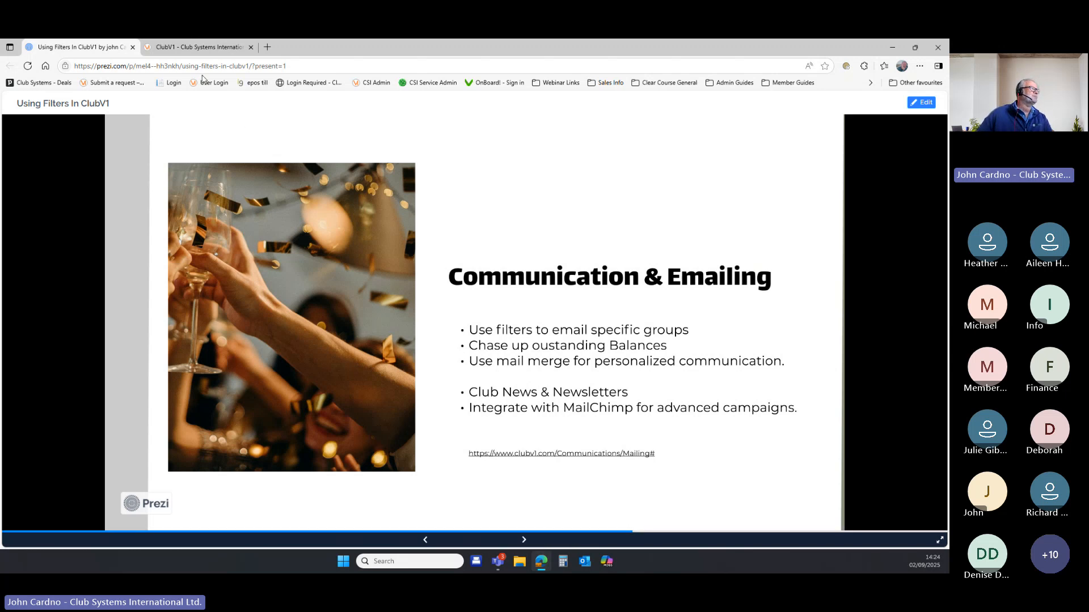
left_click(198, 49)
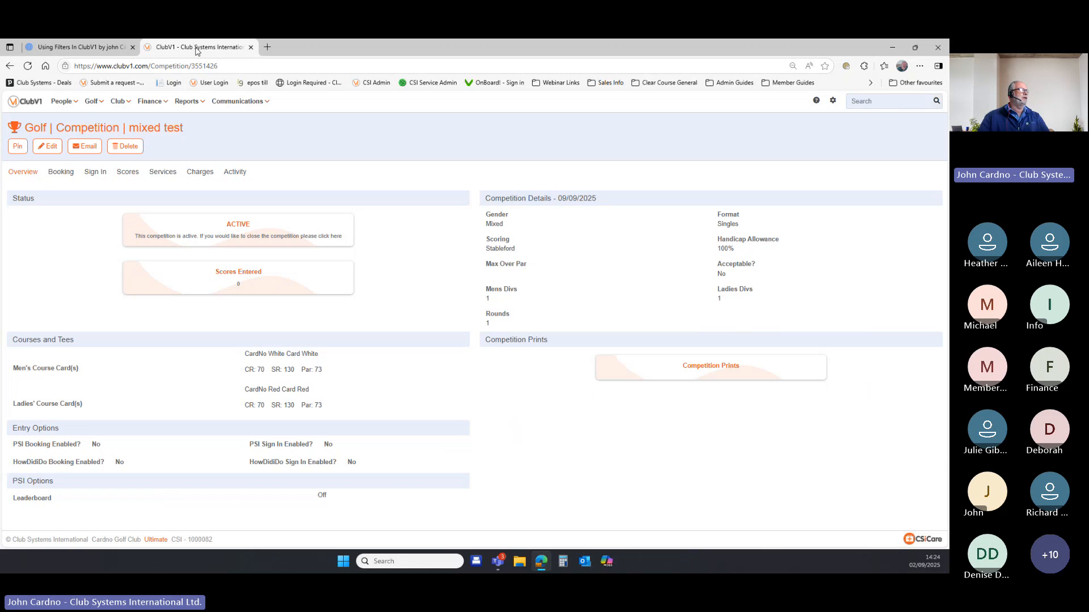
From Communications > Mailing, add a new mailing with the subject 'test'.
left_click(247, 104)
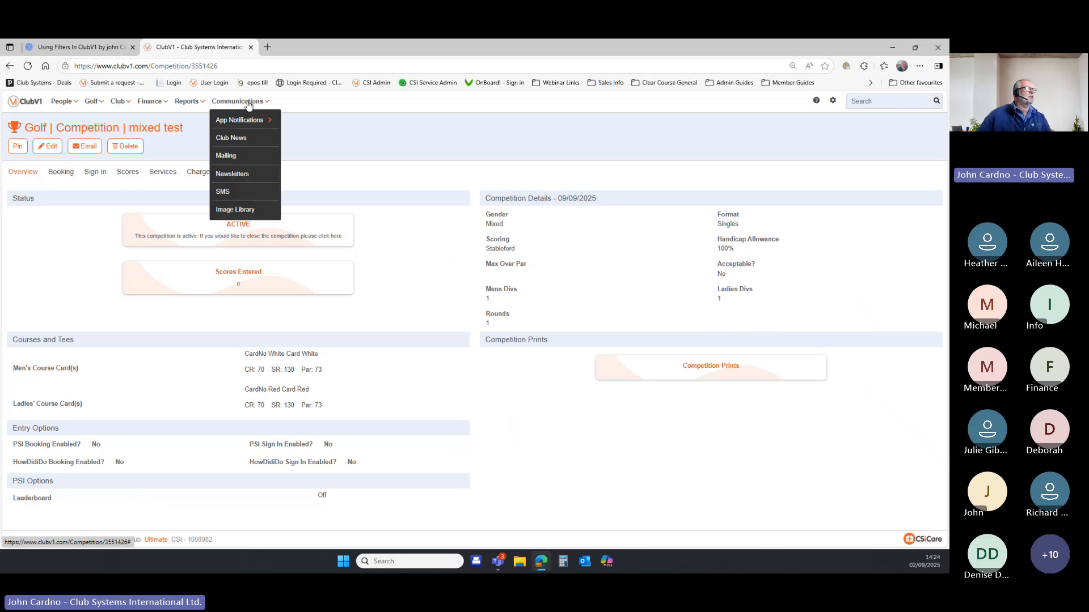
left_click(239, 158)
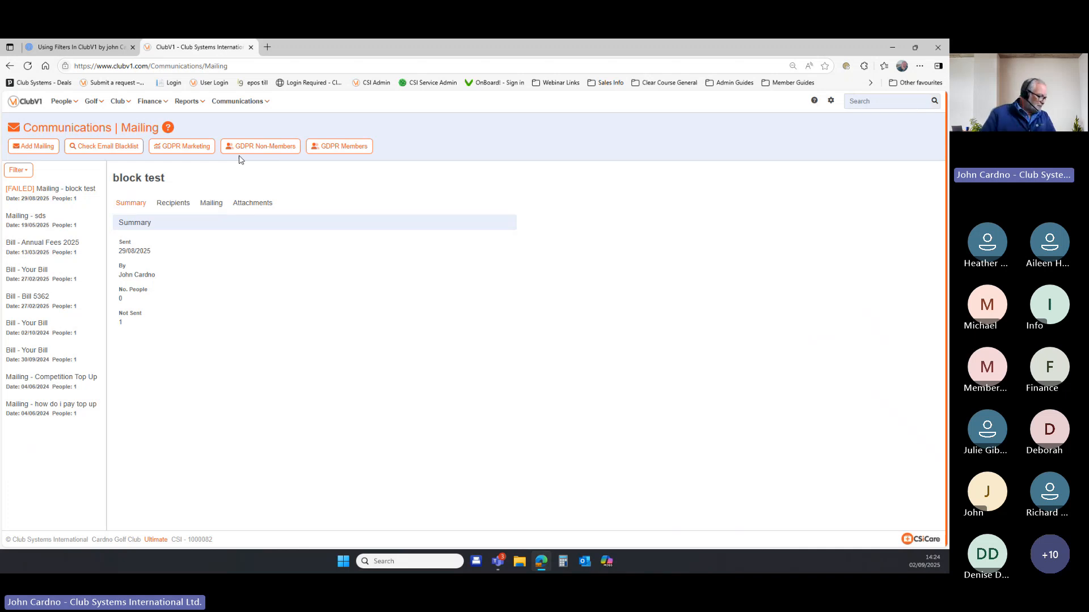
left_click(35, 148)
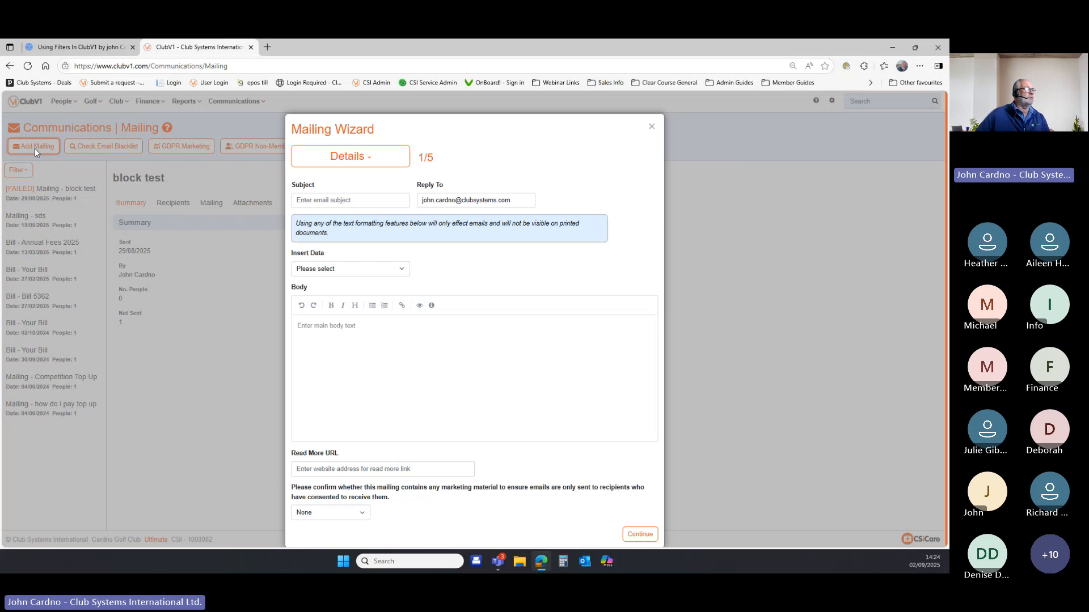
left_click(337, 200)
type("test")
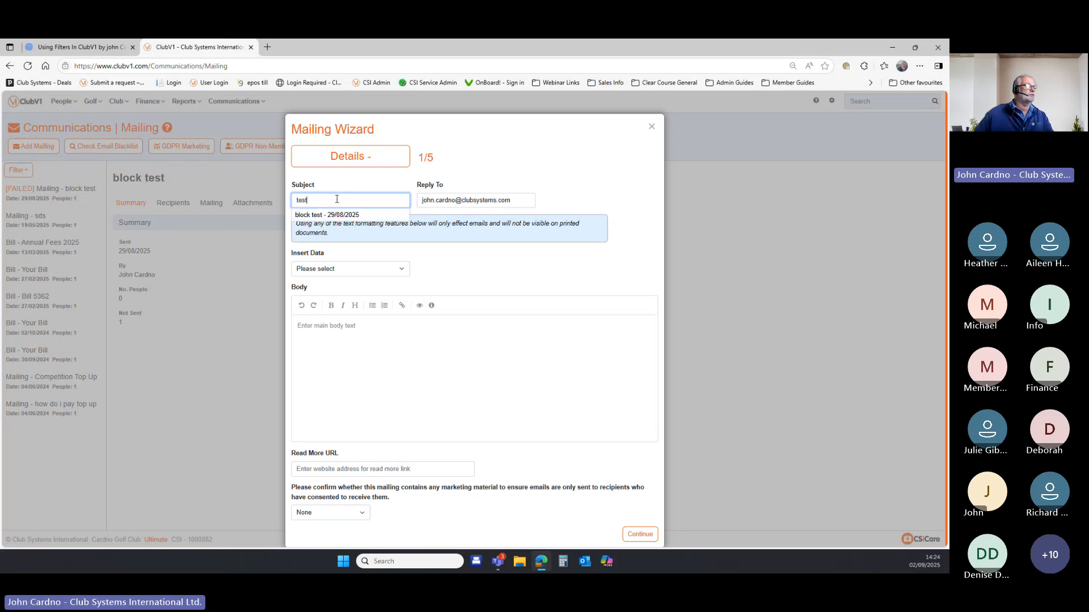
left_click(502, 193)
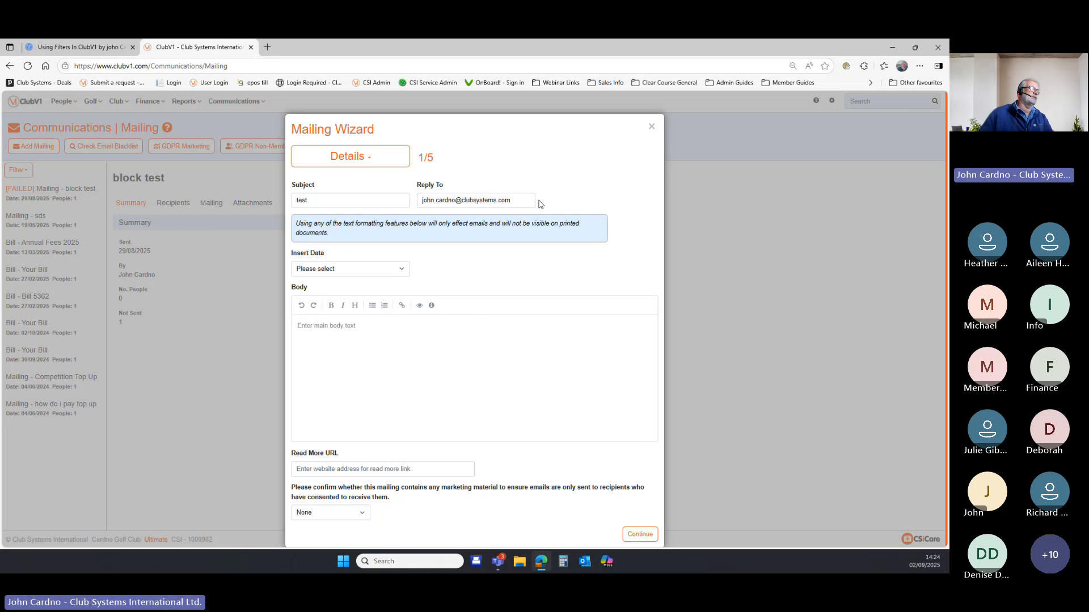
left_click_drag(443, 200, 501, 201)
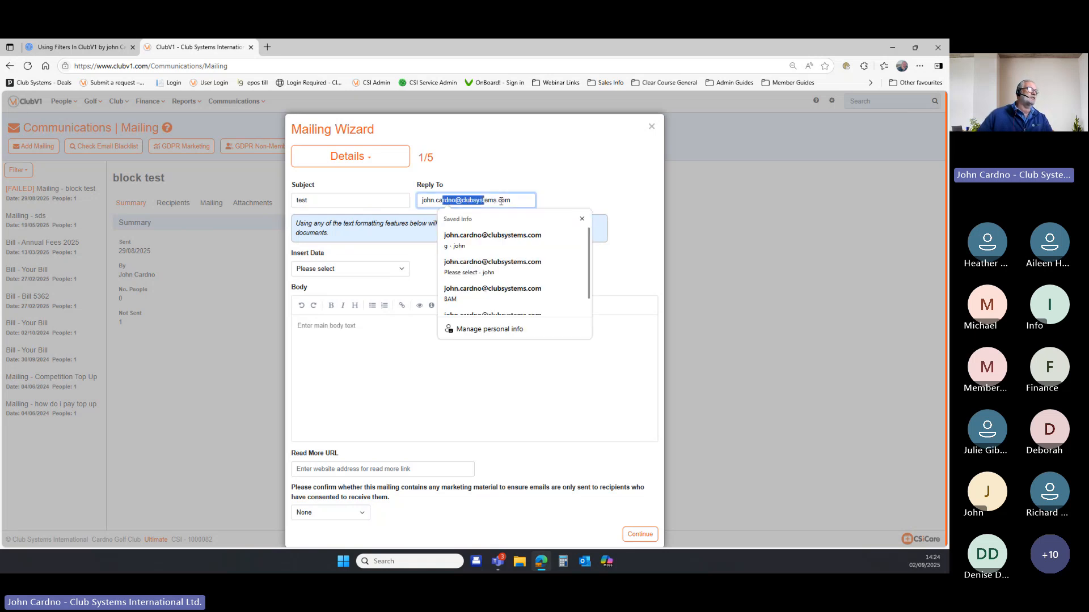
left_click(590, 180)
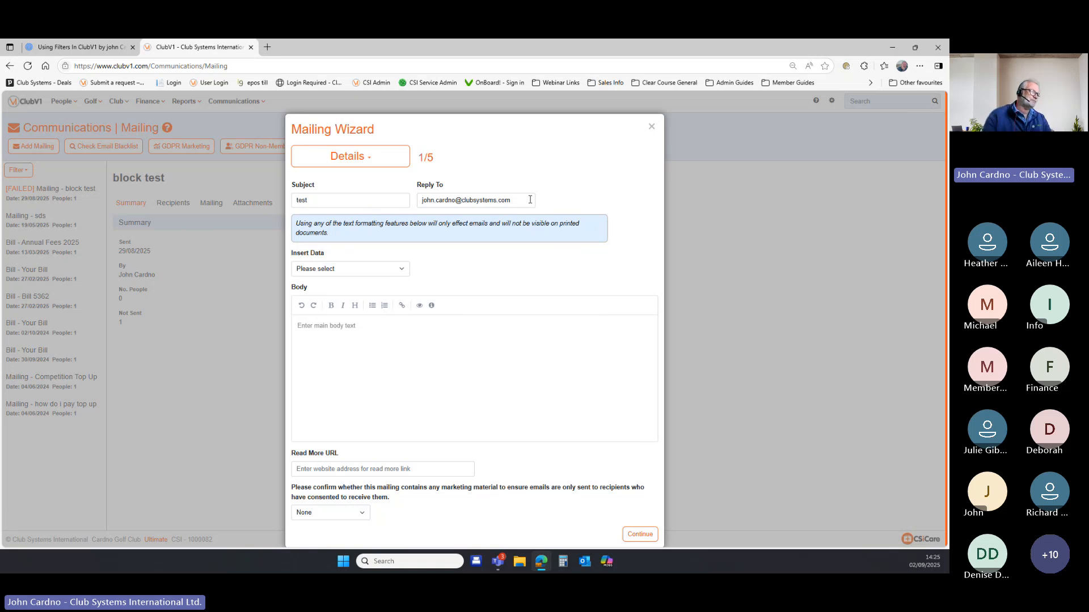
Start the mailing body with 'Dear' followed by the [[Forenames]] merge field.
left_click(349, 325)
type("Dear")
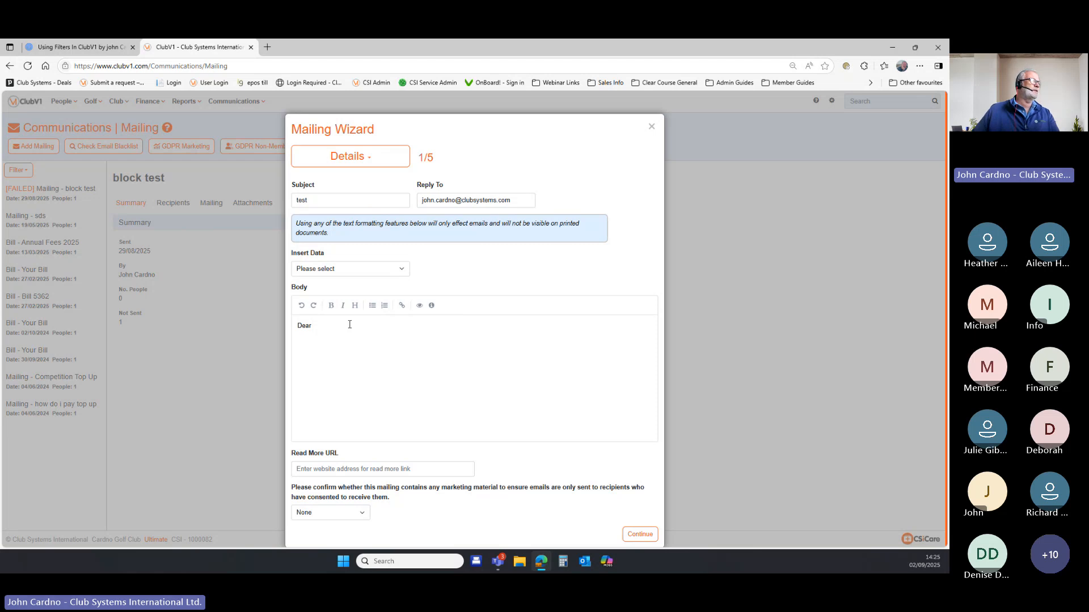
left_click(404, 271)
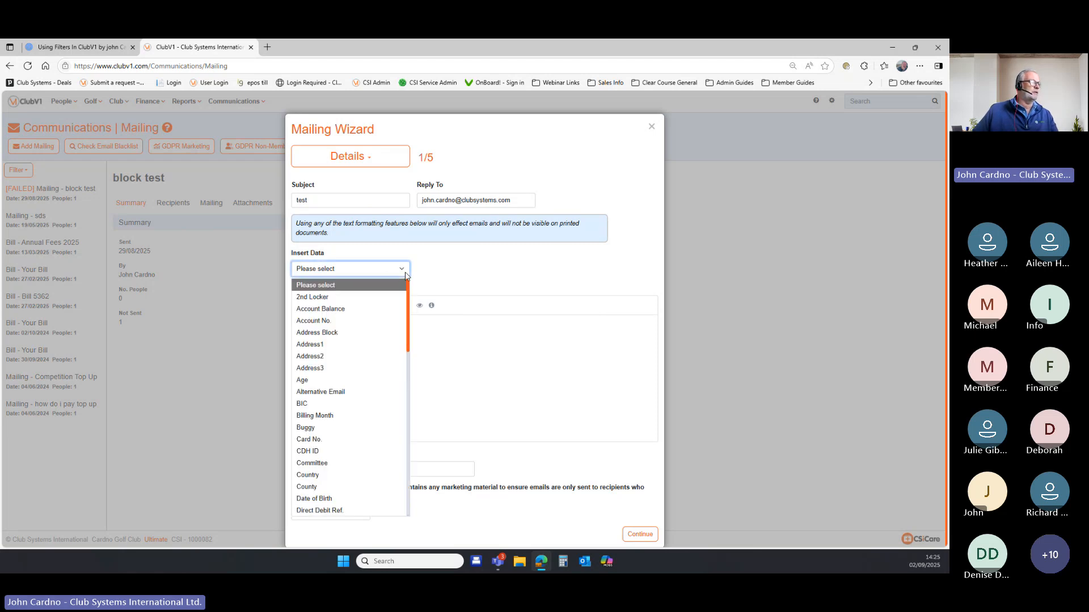
scroll(390, 334, "down", 5)
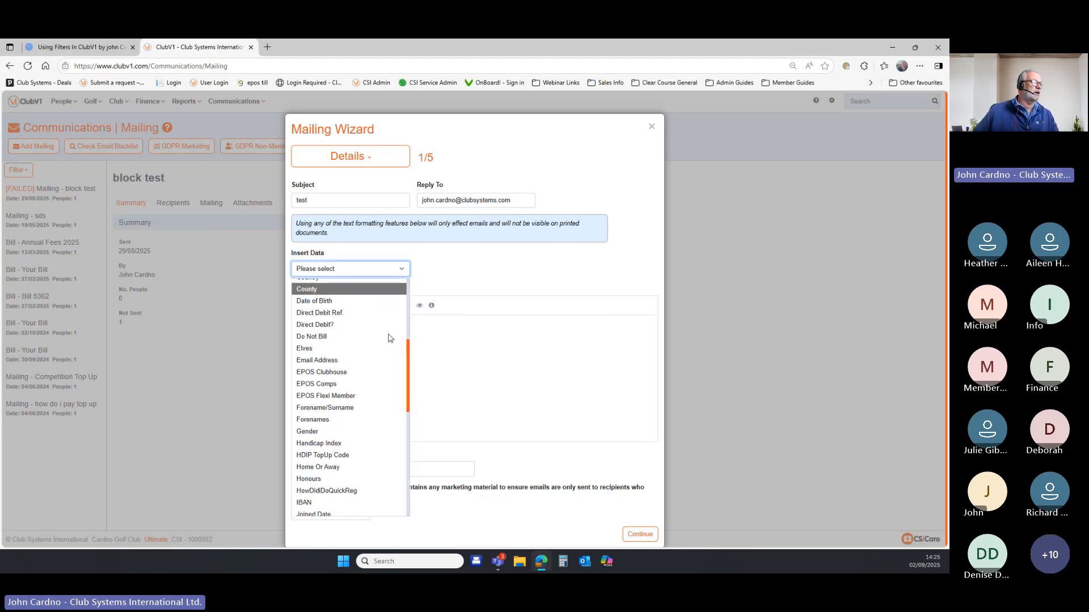
left_click(359, 417)
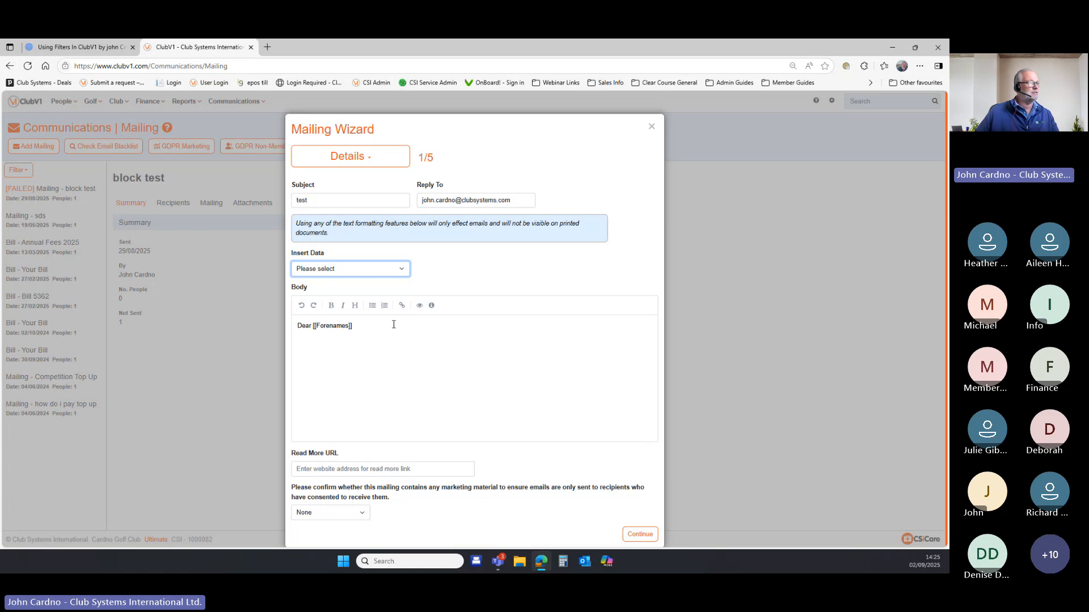
key("Return")
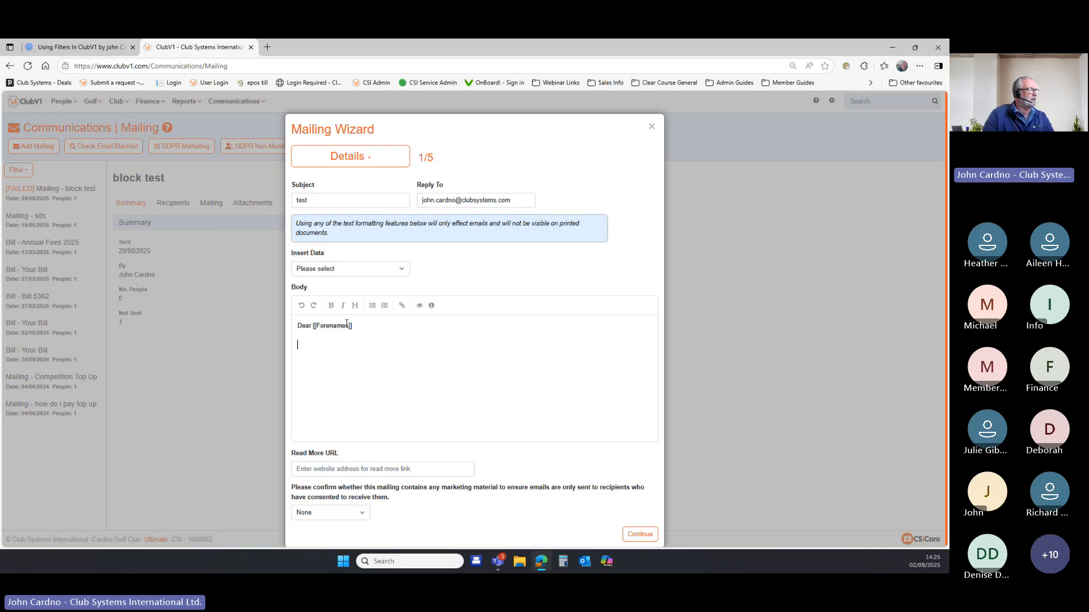
Add a second body line reading 'your overdue balance is [[Balance]]'.
left_click(404, 270)
scroll(395, 325, "down", 3)
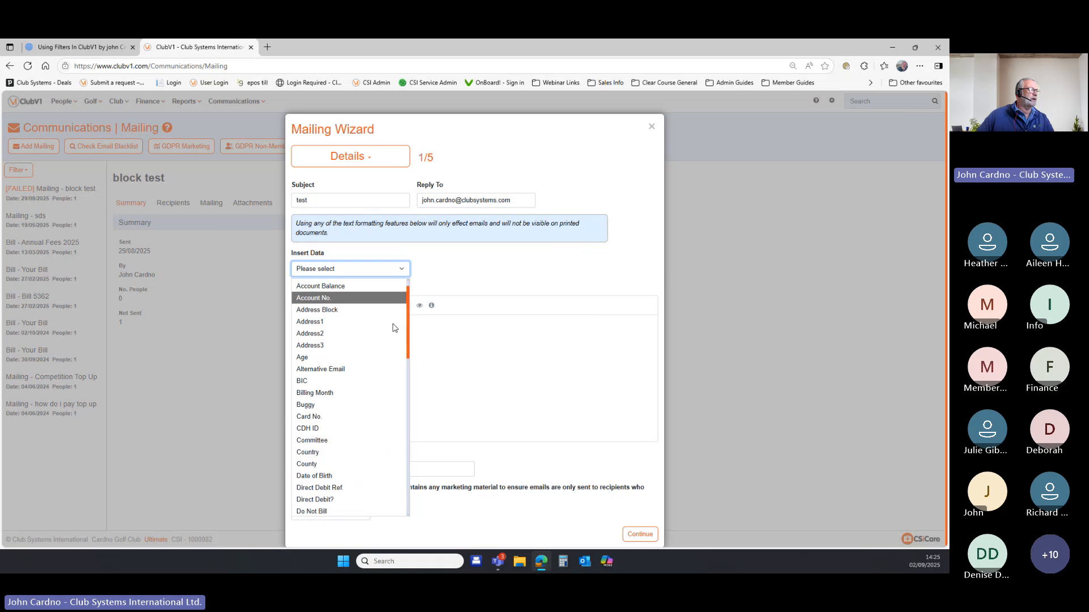
scroll(395, 325, "up", 1)
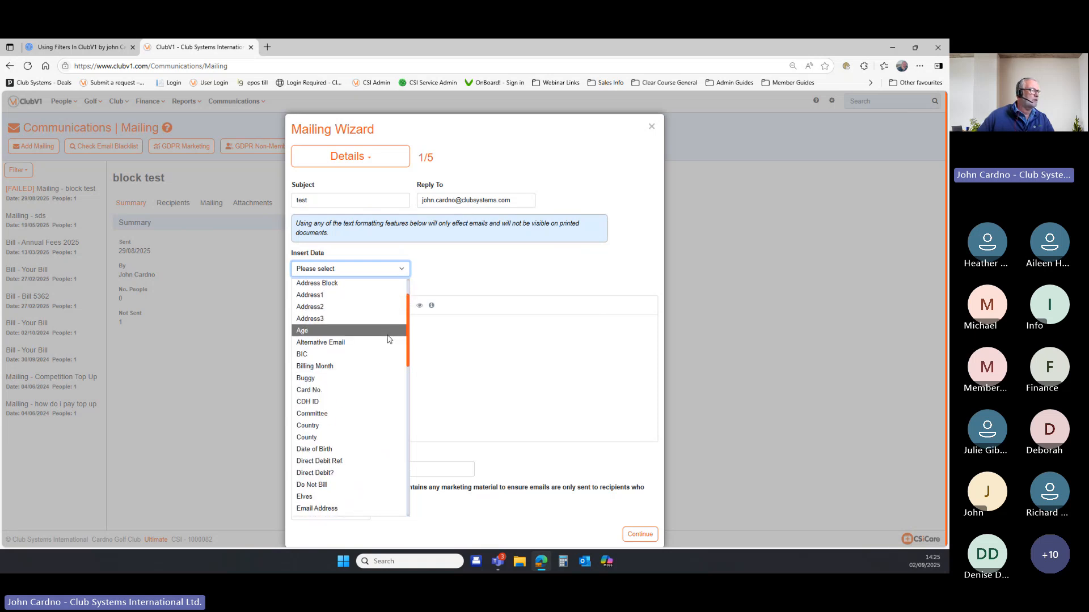
scroll(392, 337, "down", 5)
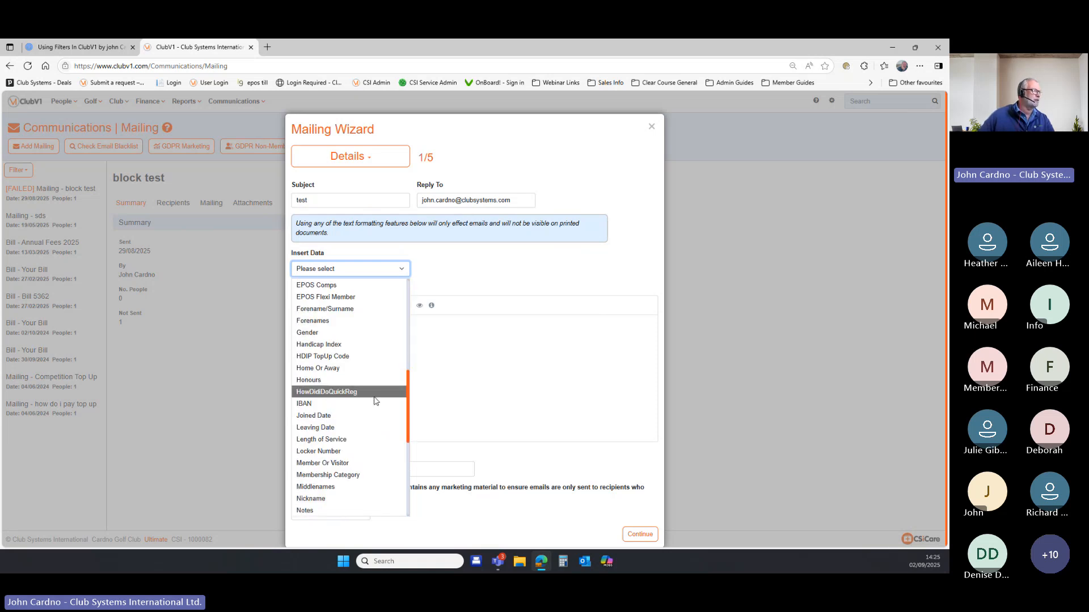
scroll(378, 397, "down", 1)
scroll(378, 398, "up", 10)
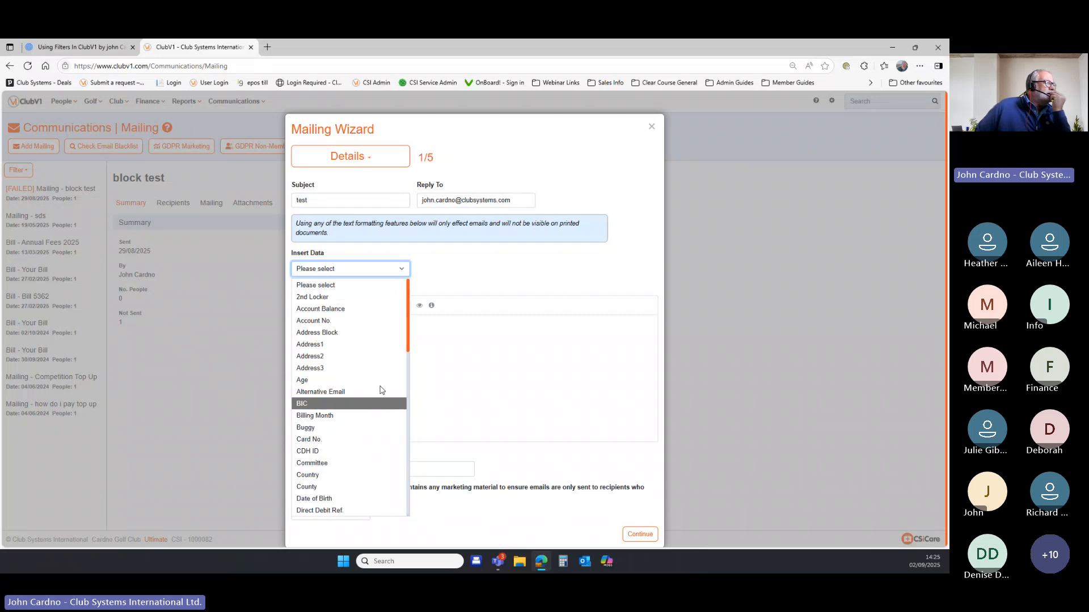
left_click(365, 312)
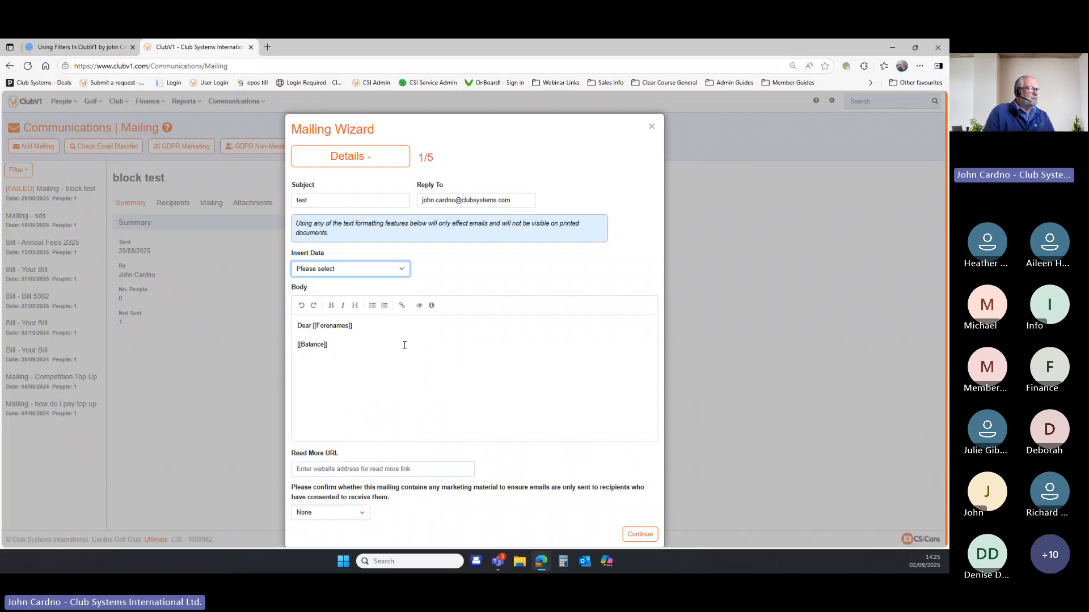
left_click(297, 345)
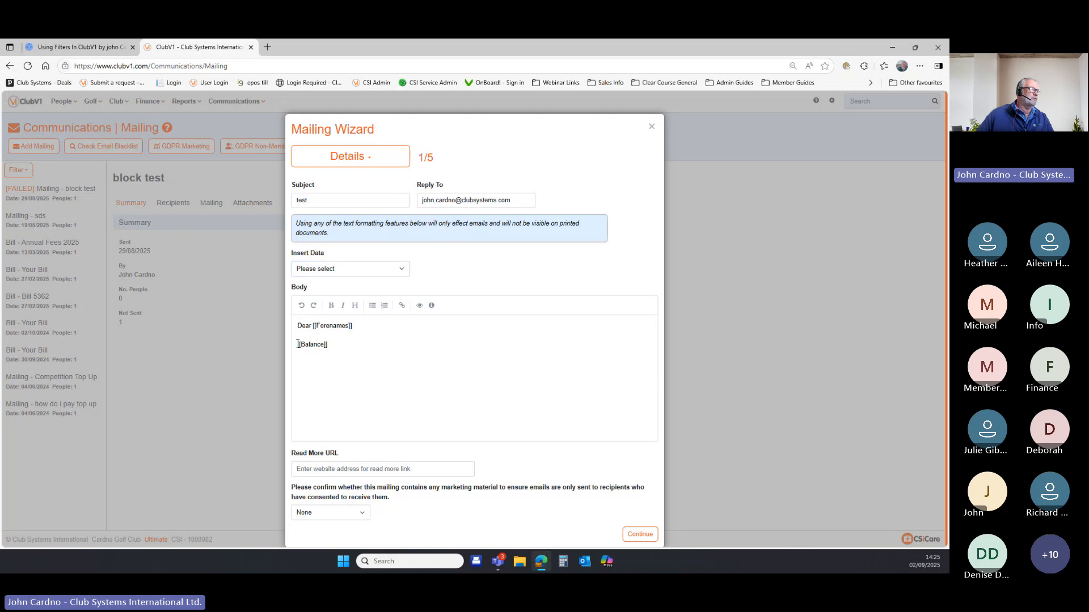
type("your overdue")
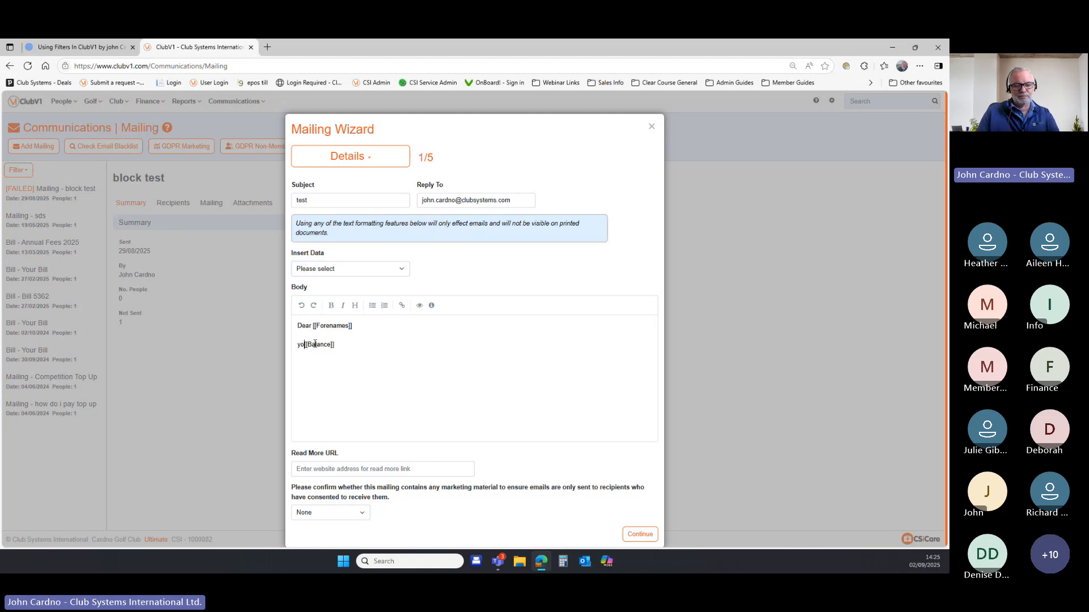
type(" ba")
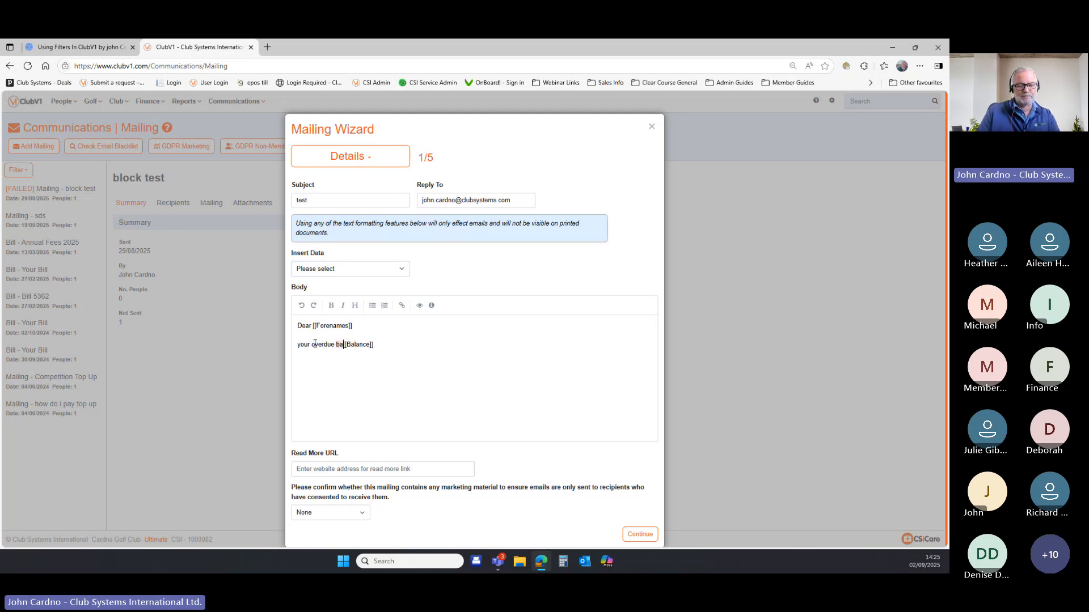
type("la")
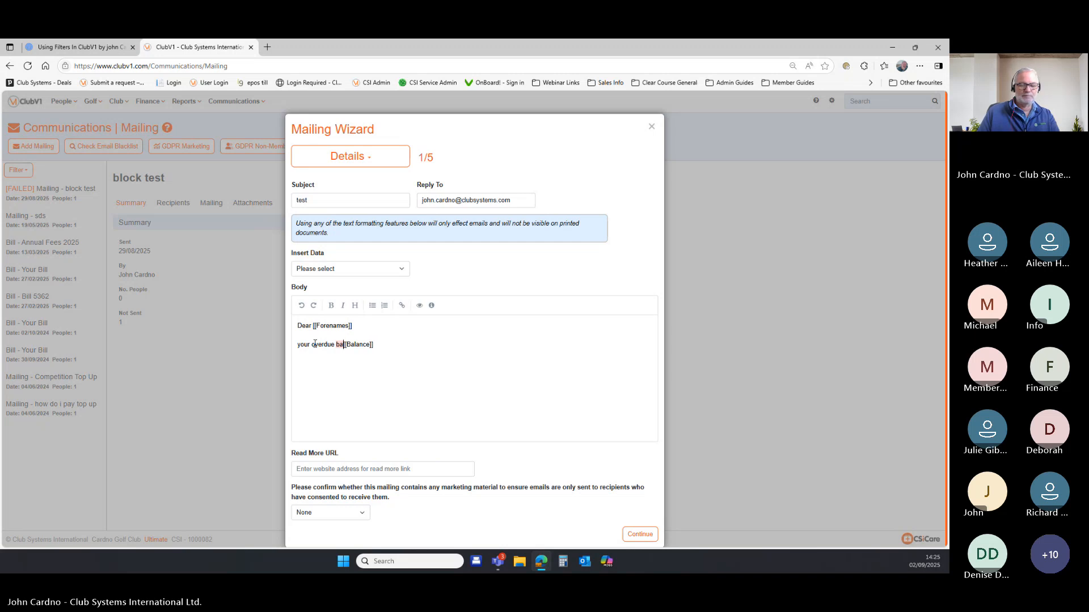
type("nce ")
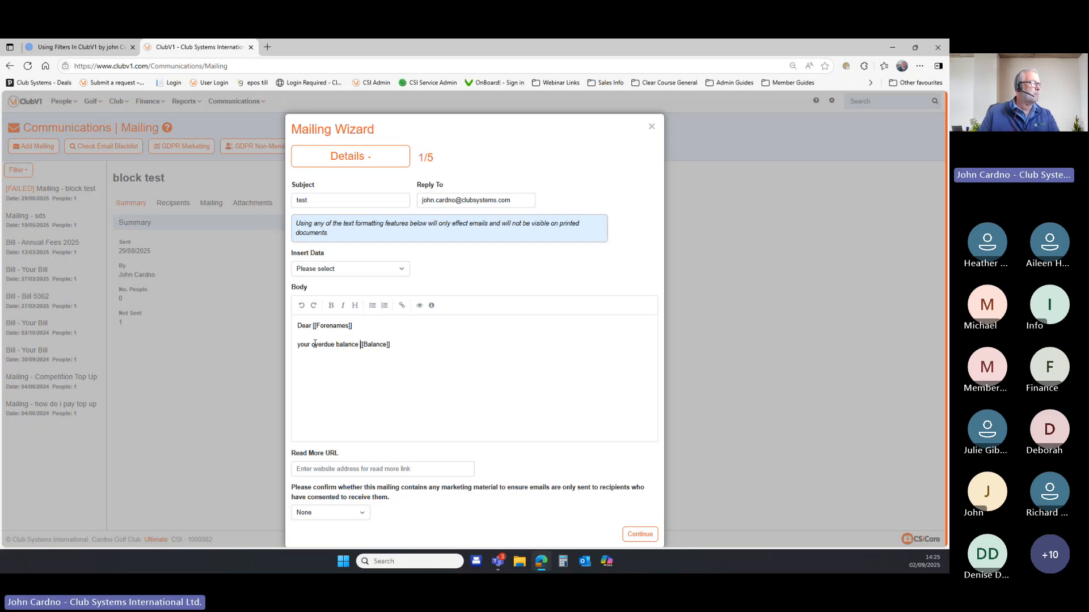
type("is")
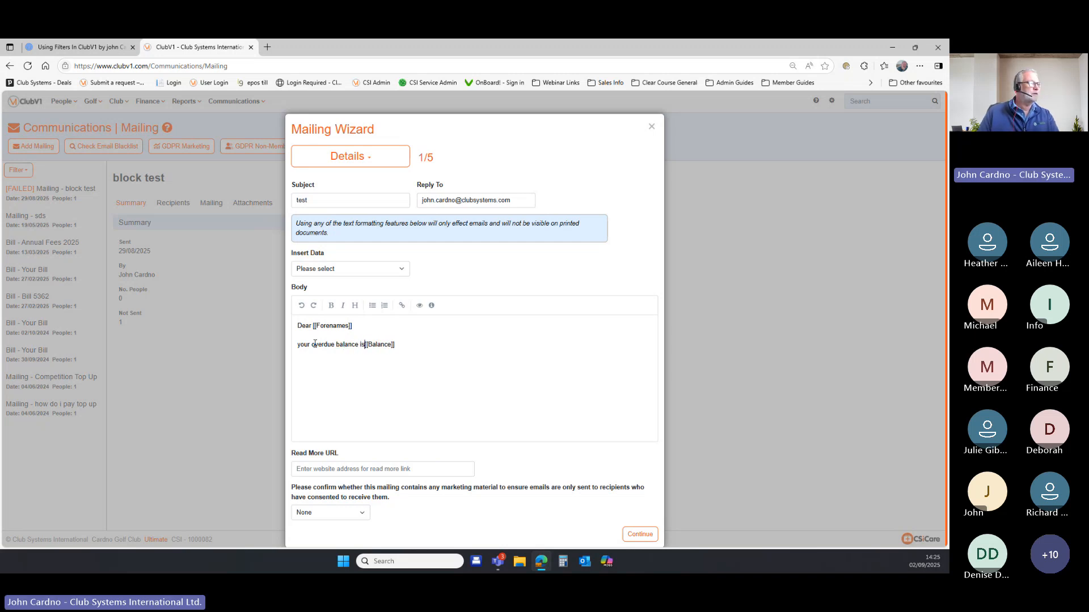
left_click(397, 373)
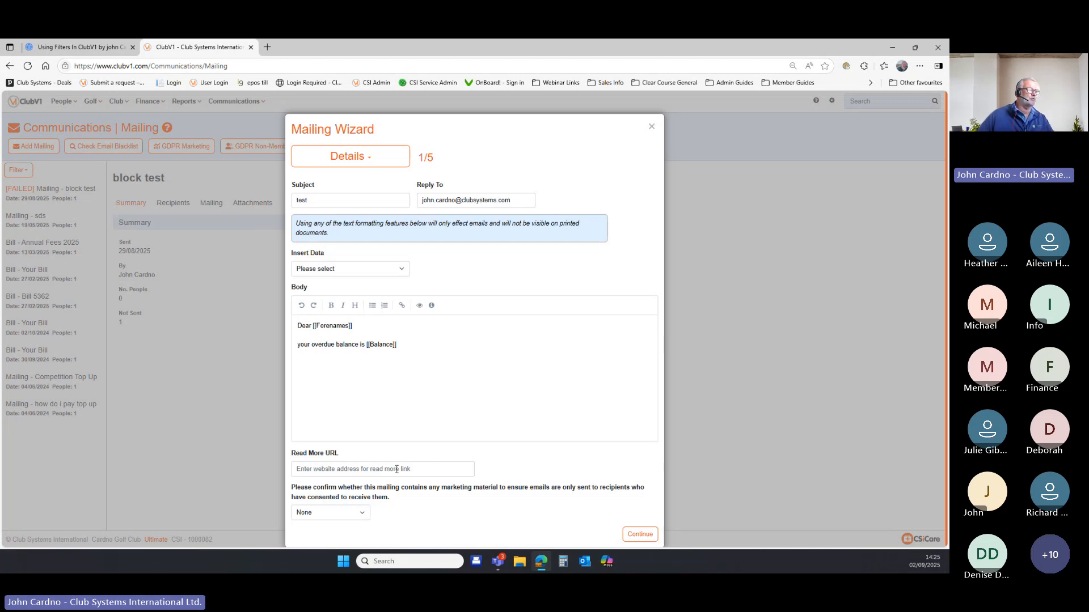
Continue to Recipients and apply the Gents Seniors 55+ saved filter, leaving one recipient.
left_click(639, 534)
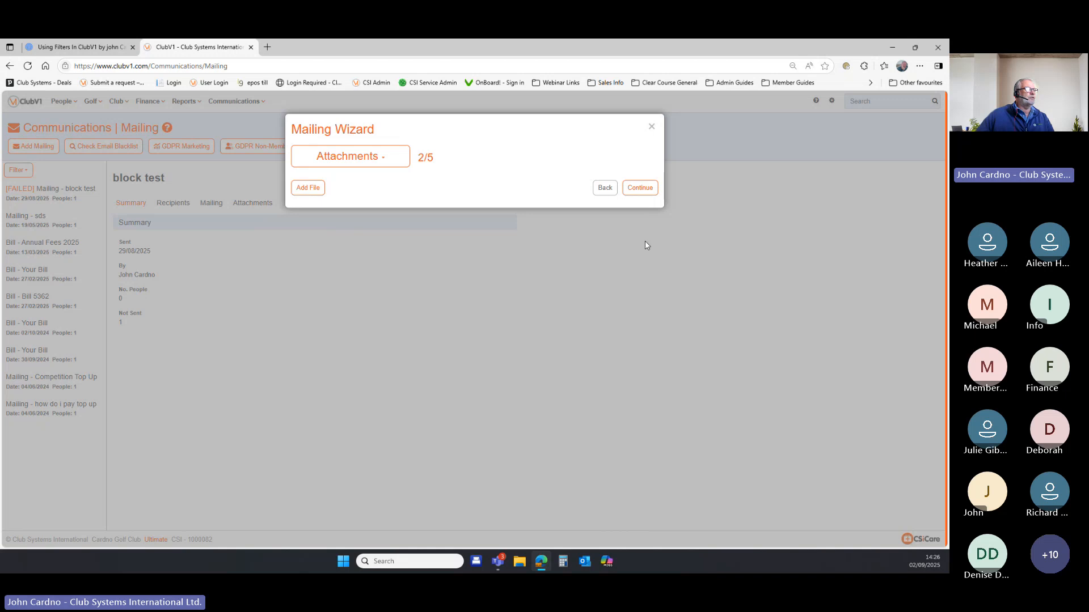
left_click(639, 187)
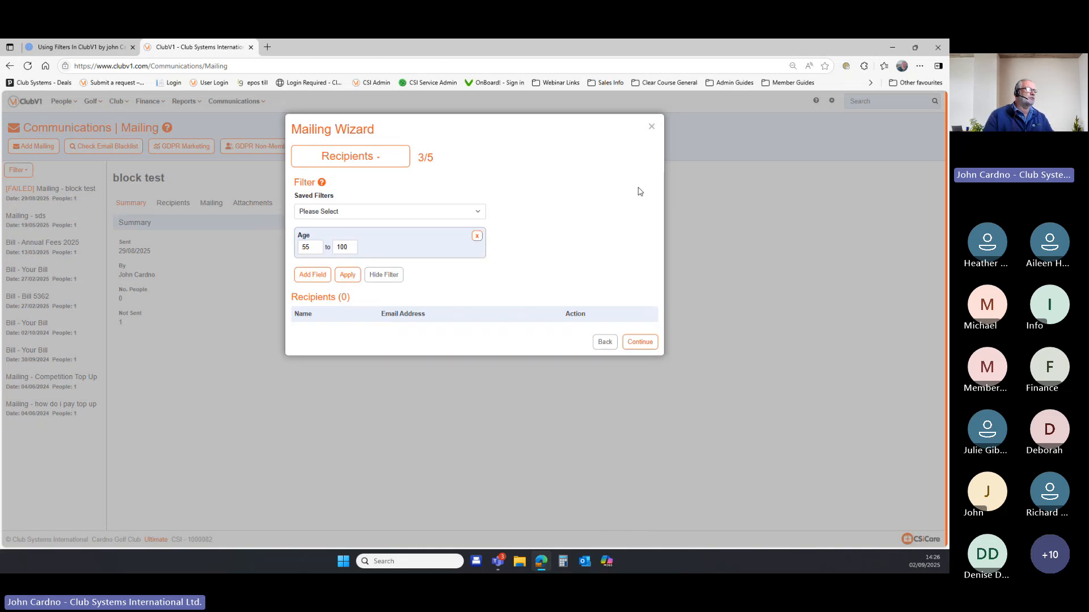
left_click(477, 237)
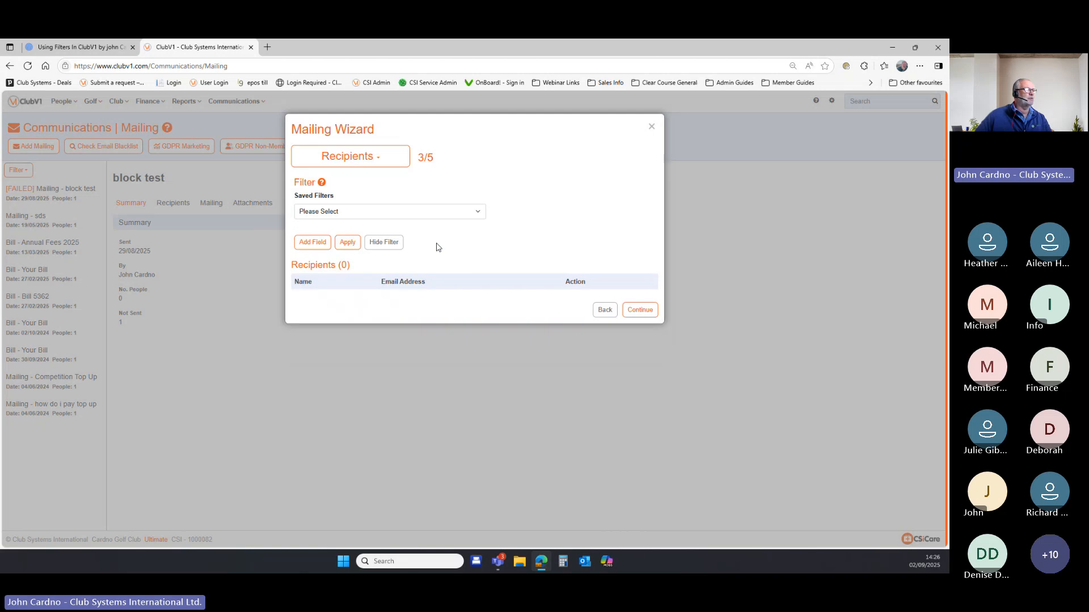
left_click(348, 244)
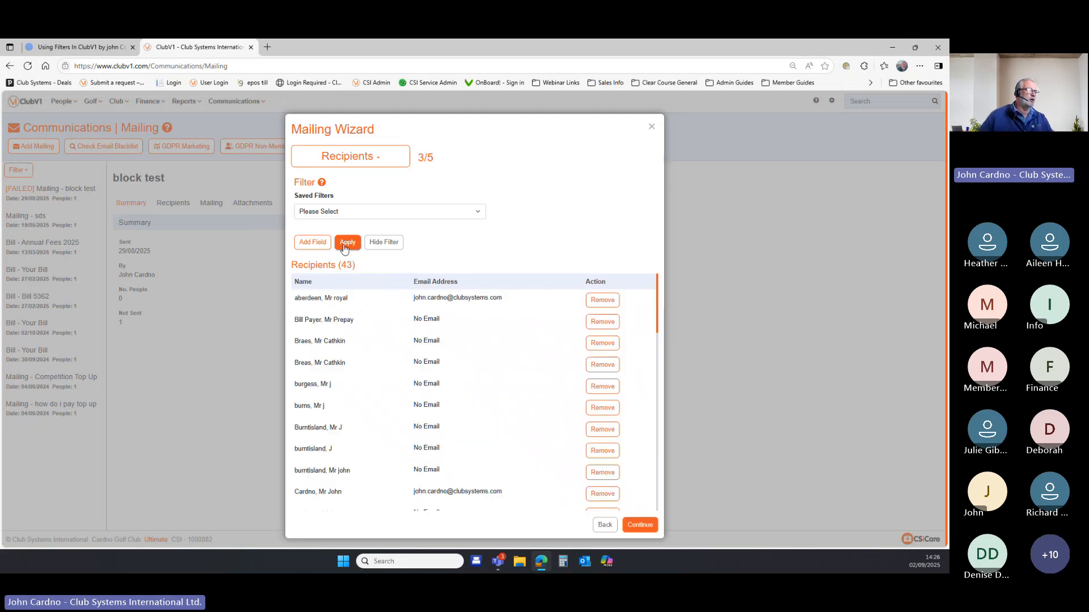
left_click(479, 215)
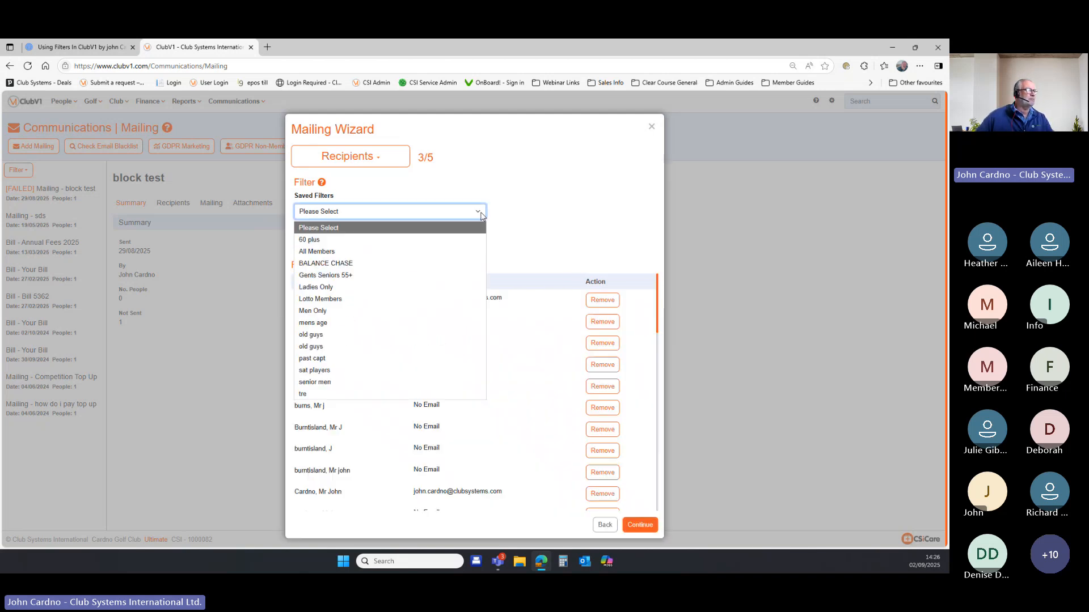
left_click(427, 275)
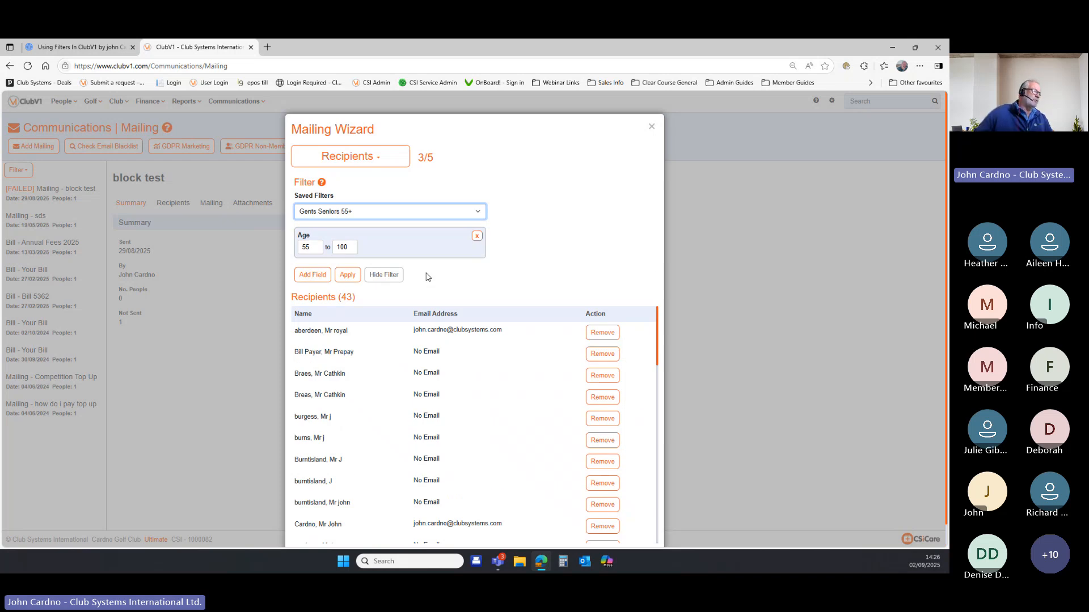
left_click(351, 276)
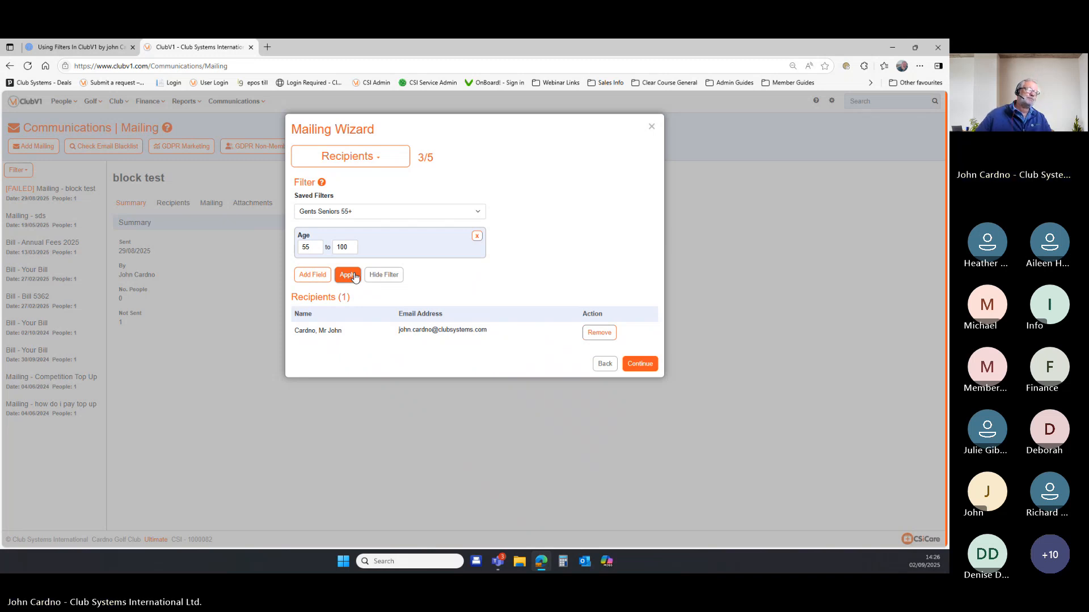
Drop the Age condition and apply the All Members saved filter to the recipients.
left_click(477, 236)
left_click(476, 212)
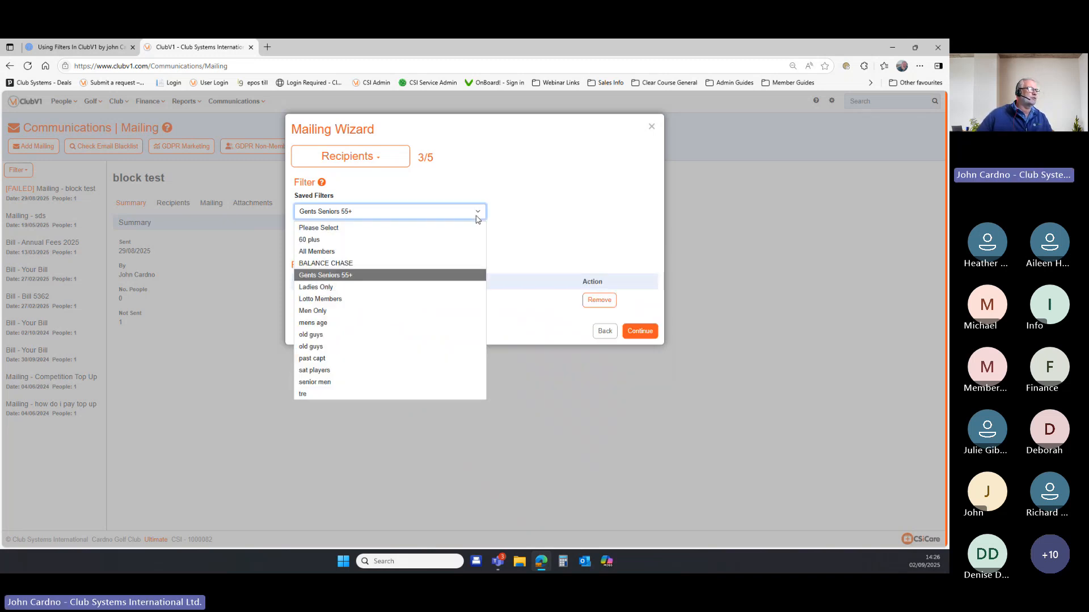
left_click(400, 233)
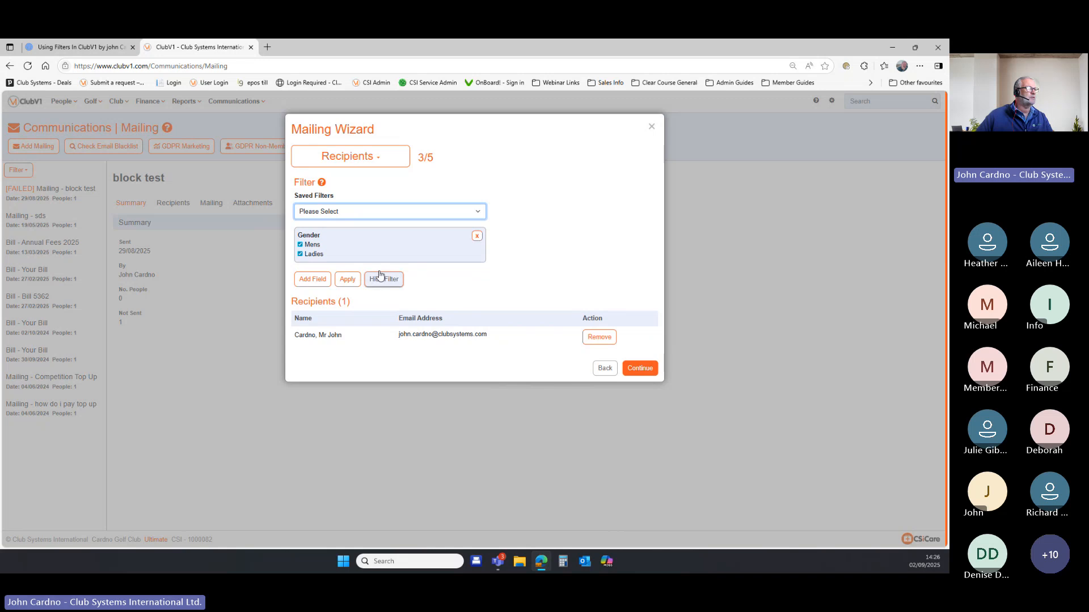
left_click(478, 212)
left_click(386, 246)
left_click(347, 279)
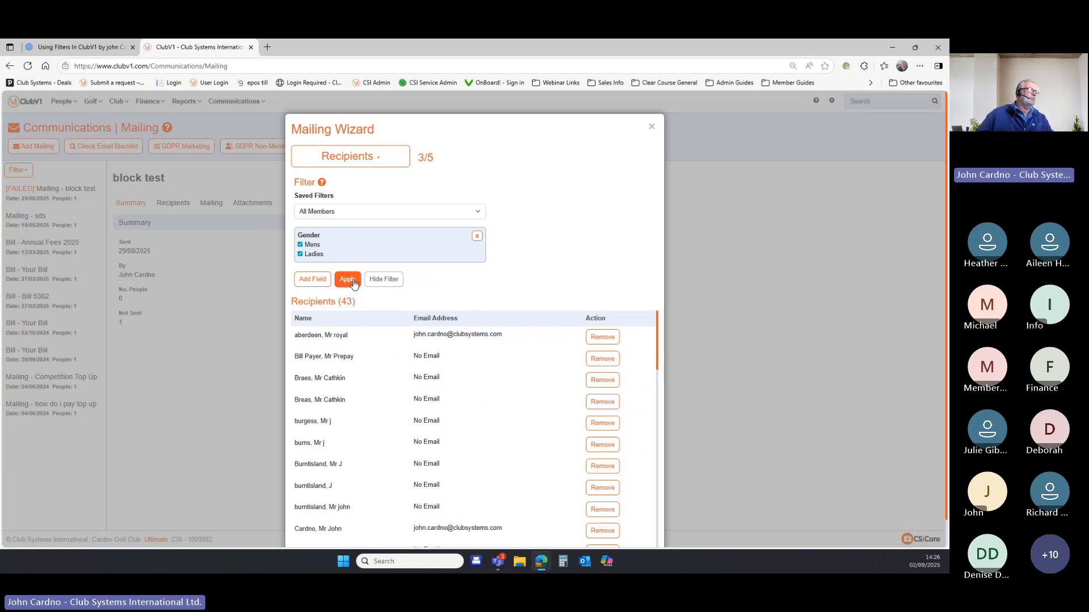
Add a Balance condition from 1 to 3000 and apply it, leaving four recipients.
left_click(321, 280)
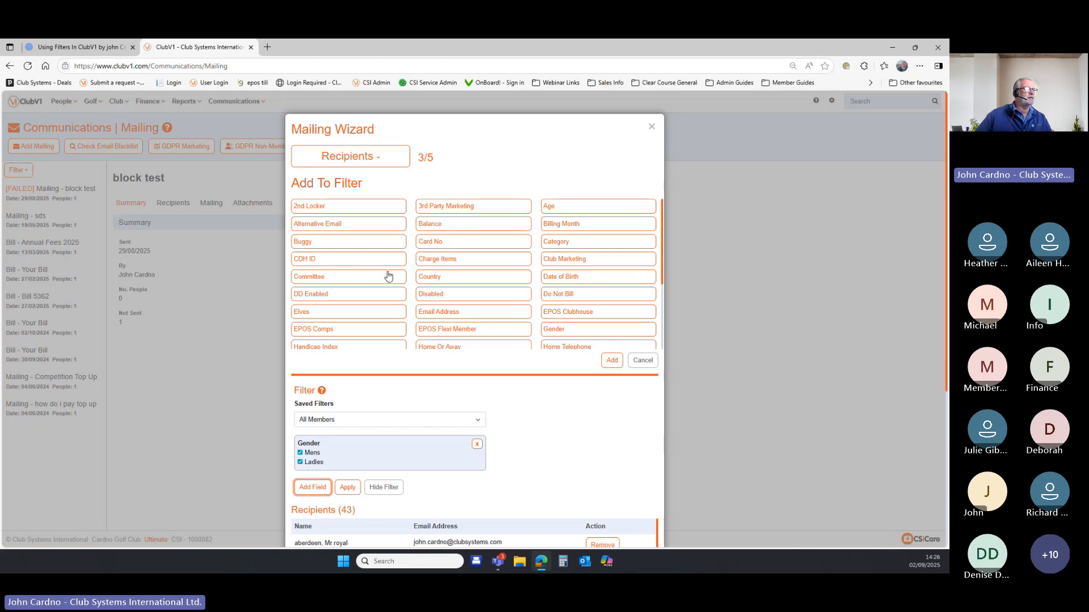
left_click(448, 228)
left_click(611, 360)
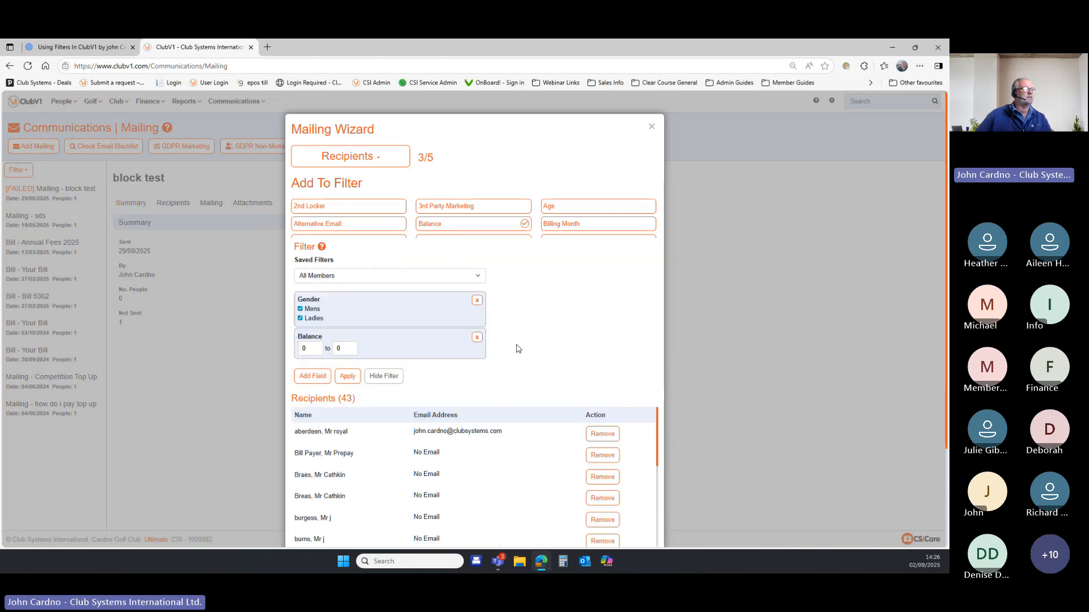
double_click(310, 284)
type("1")
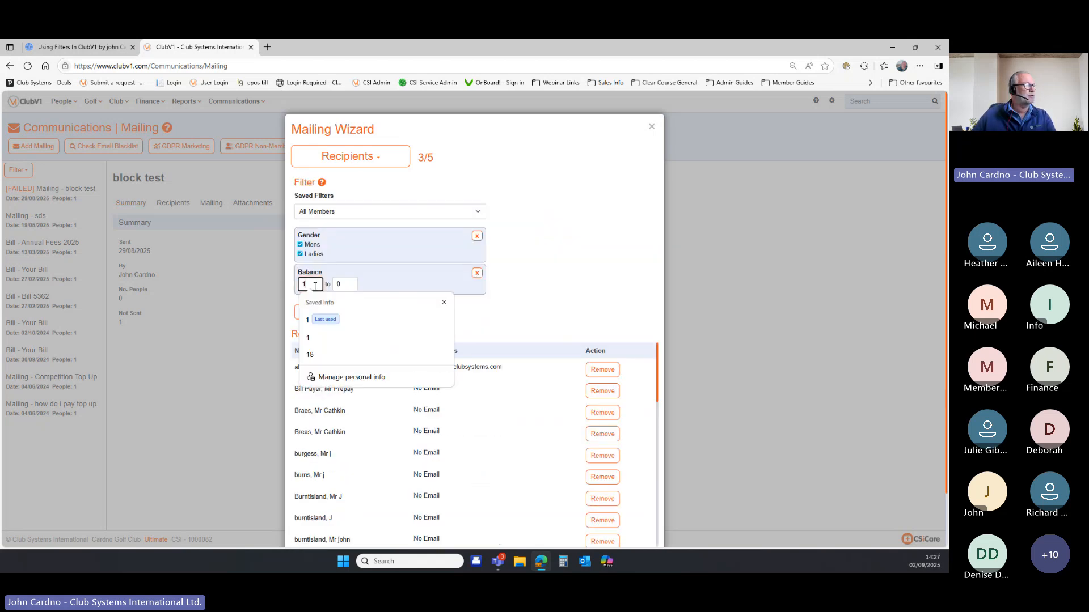
double_click(342, 283)
type("3")
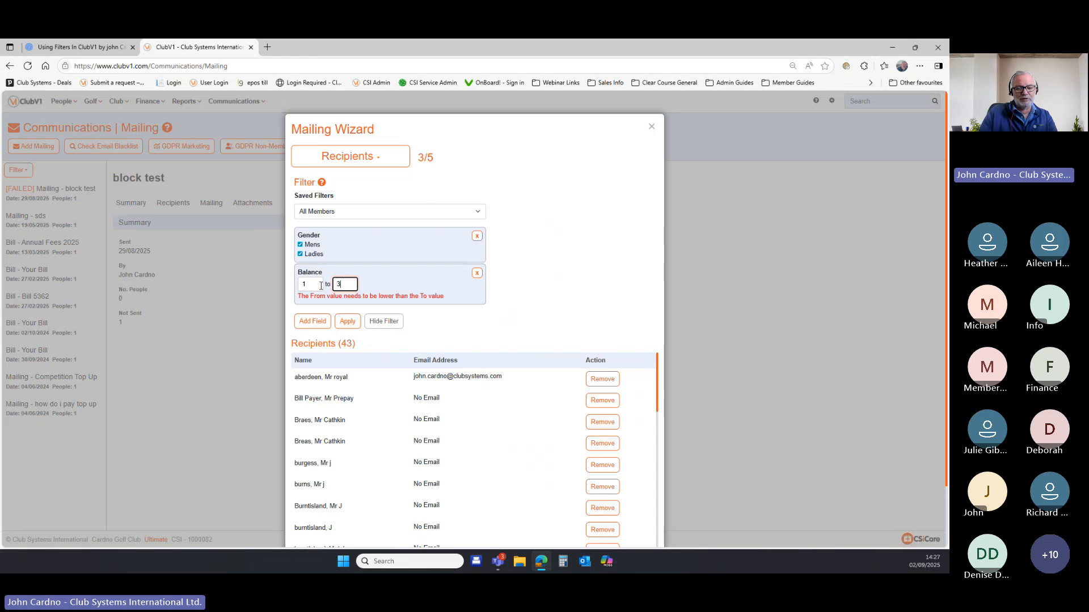
type("000")
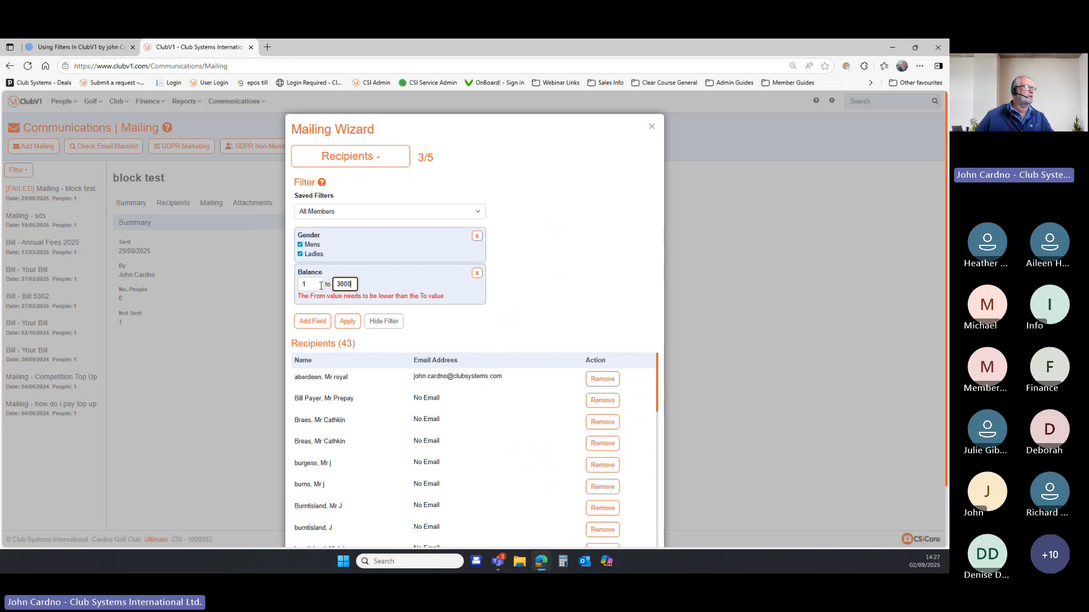
left_click(354, 321)
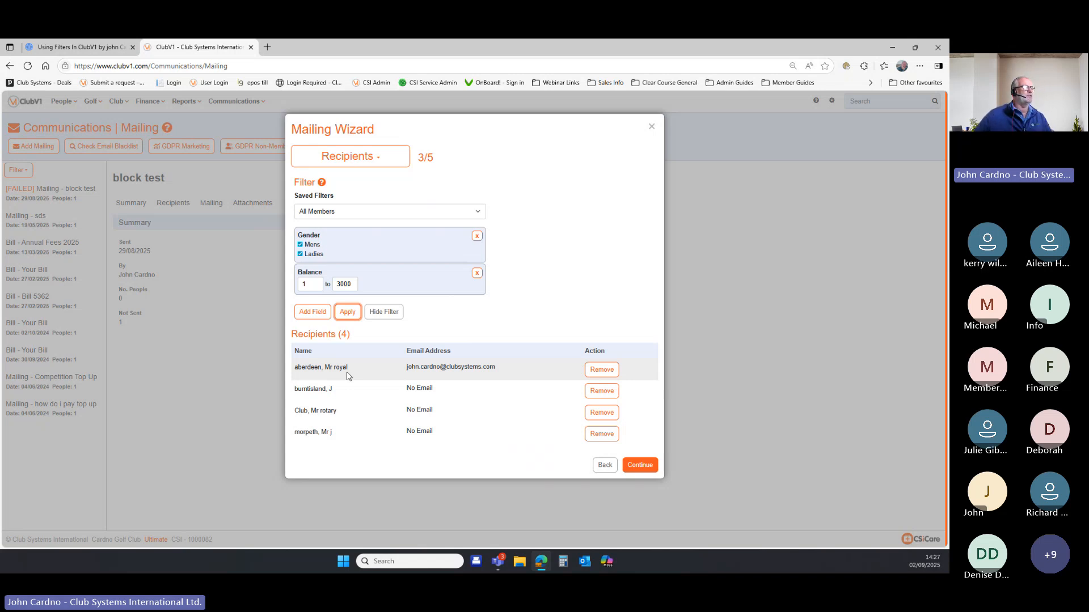
Close the mailing and start a Club News item: headline 'dsd', summary 'fd', story 'cdx'.
left_click(651, 127)
left_click(241, 102)
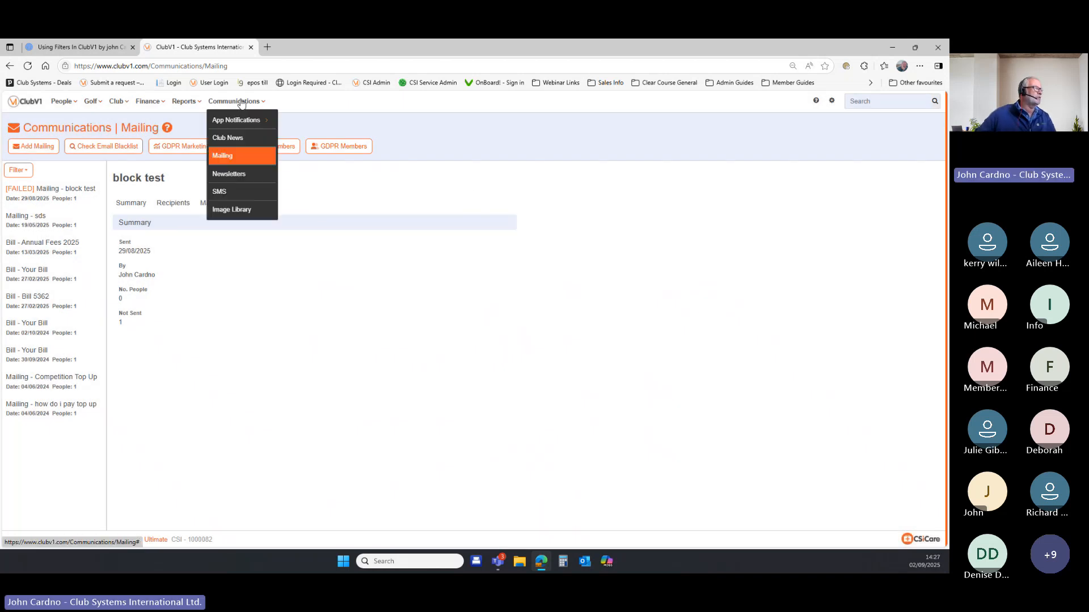
left_click(248, 140)
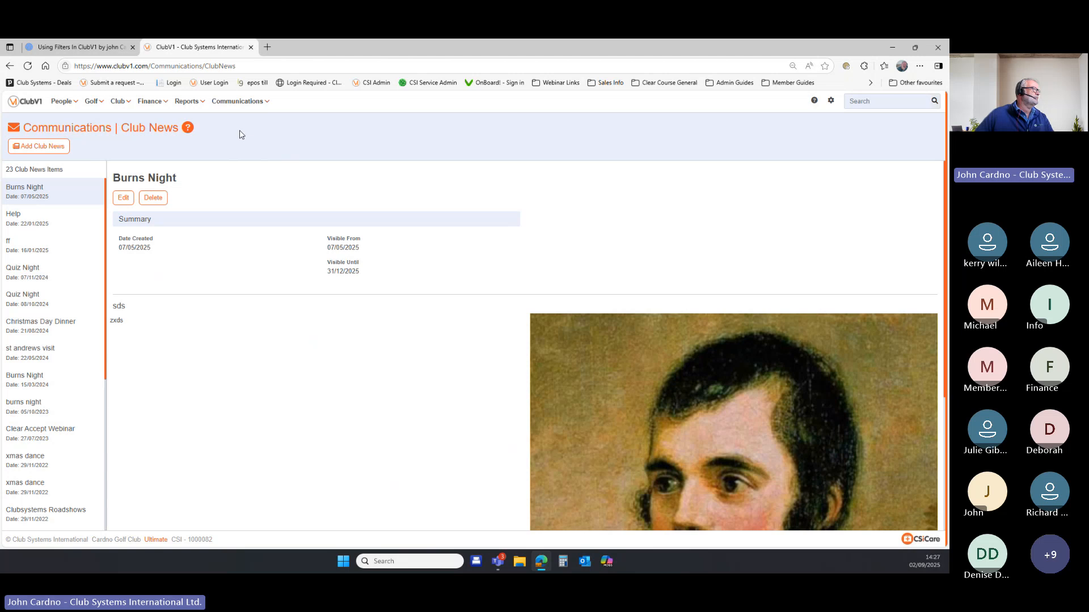
left_click(59, 150)
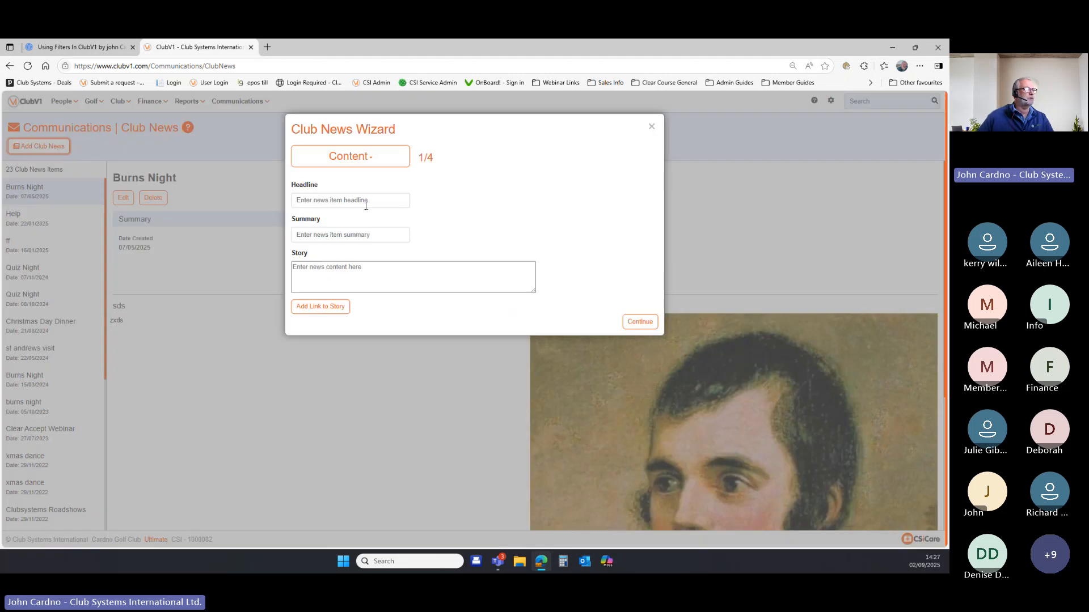
left_click(340, 200)
type("dsd")
left_click(319, 233)
type("fdfd")
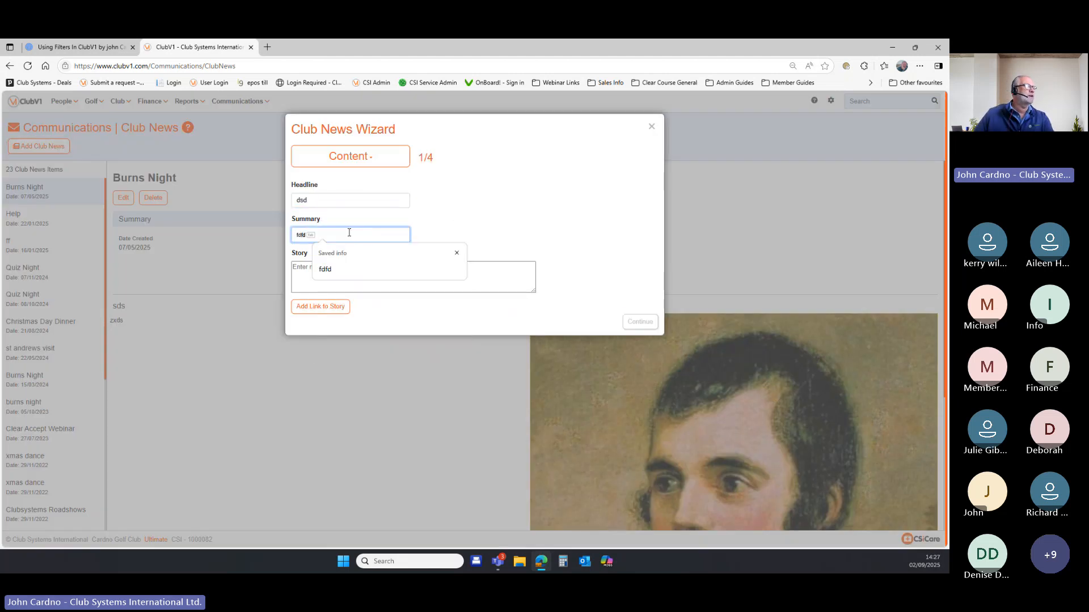
left_click(330, 270)
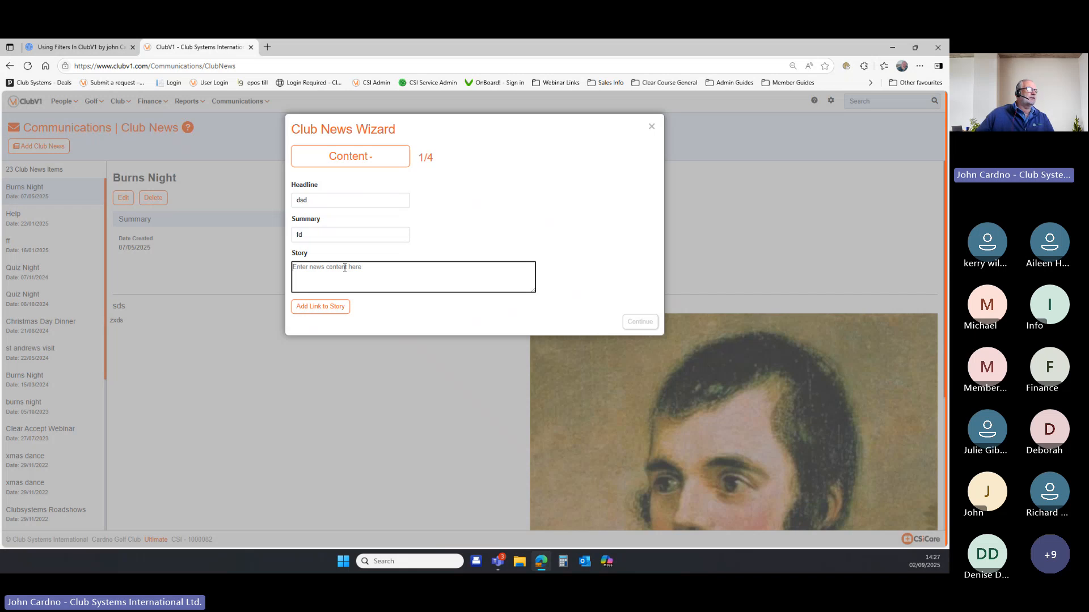
type("cdx")
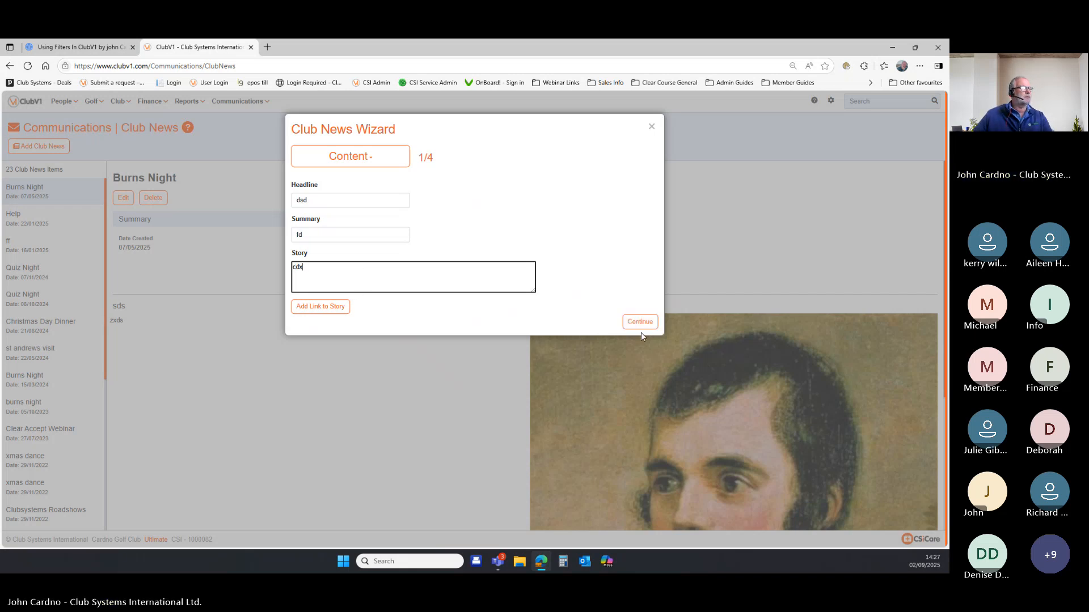
Give the news item a library thumbnail image, continue through Options and Confirmation, and save.
left_click(640, 322)
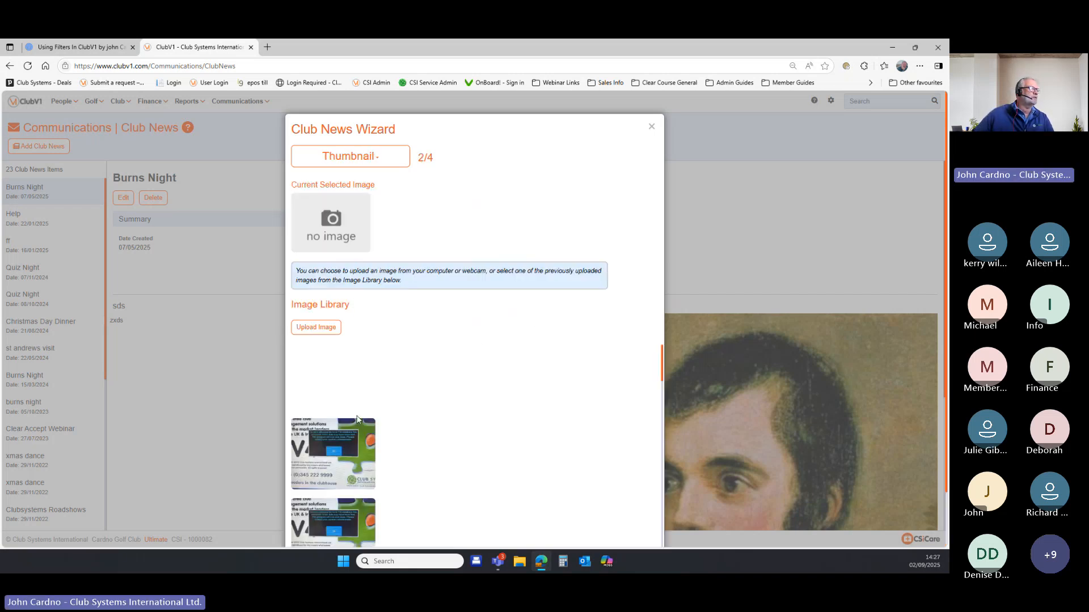
left_click_drag(347, 433, 353, 211)
left_click(331, 452)
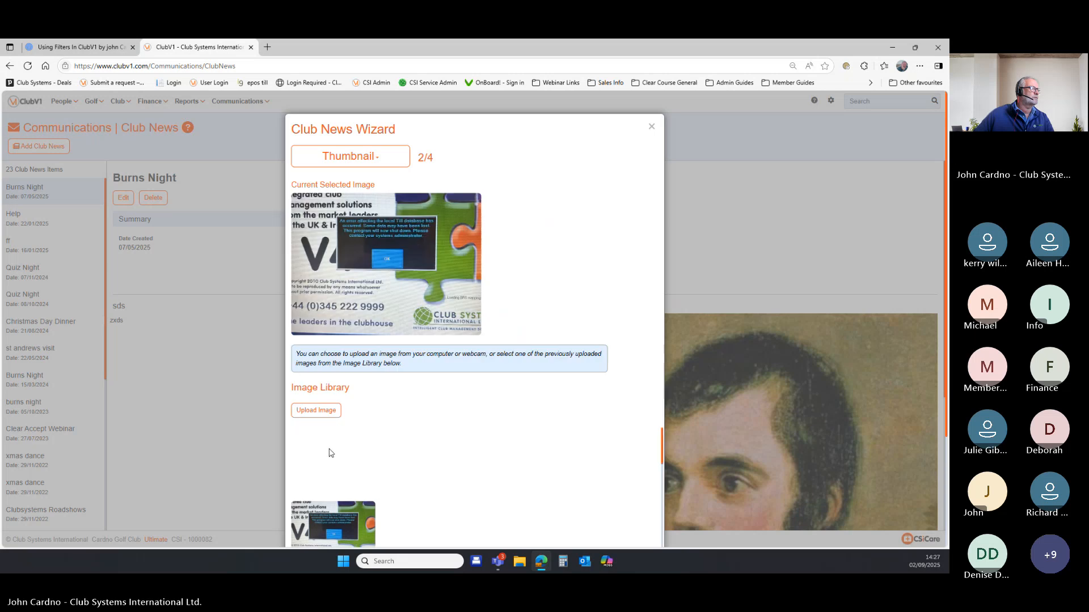
scroll(664, 454, "down", 3)
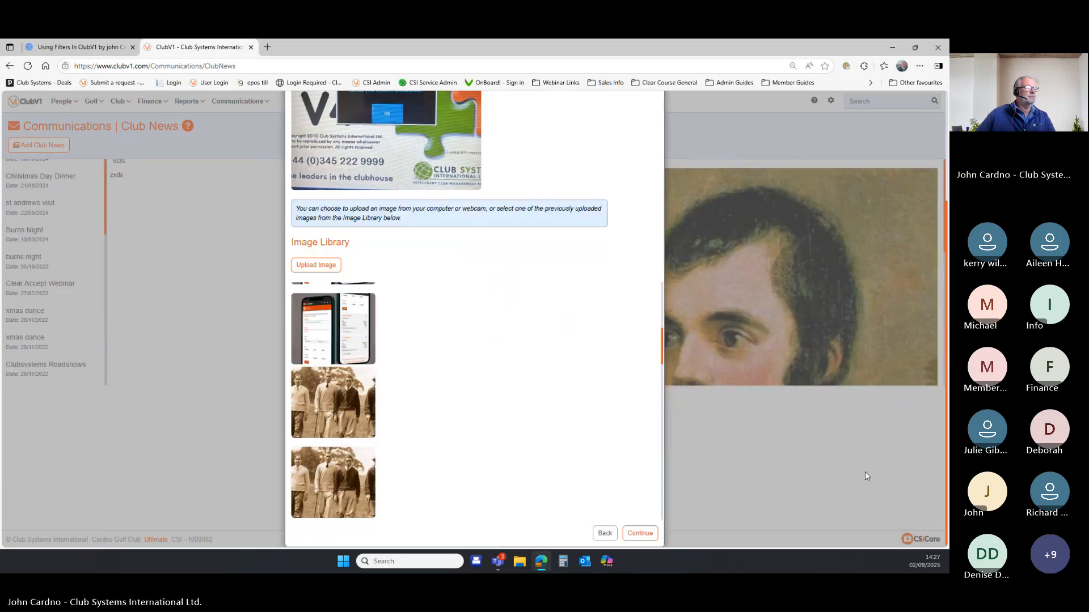
left_click(639, 533)
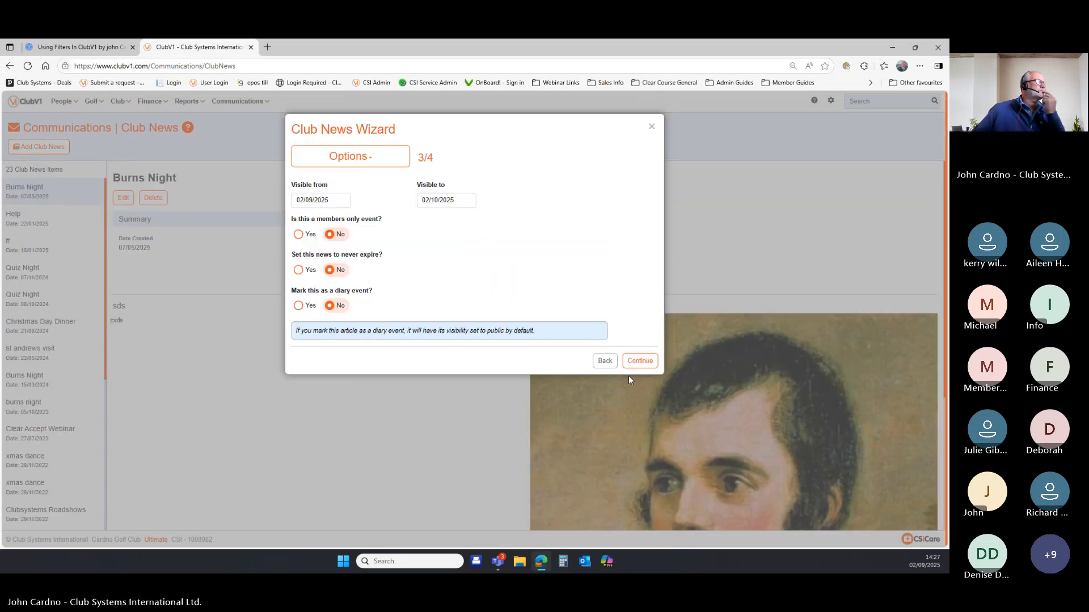
left_click(639, 361)
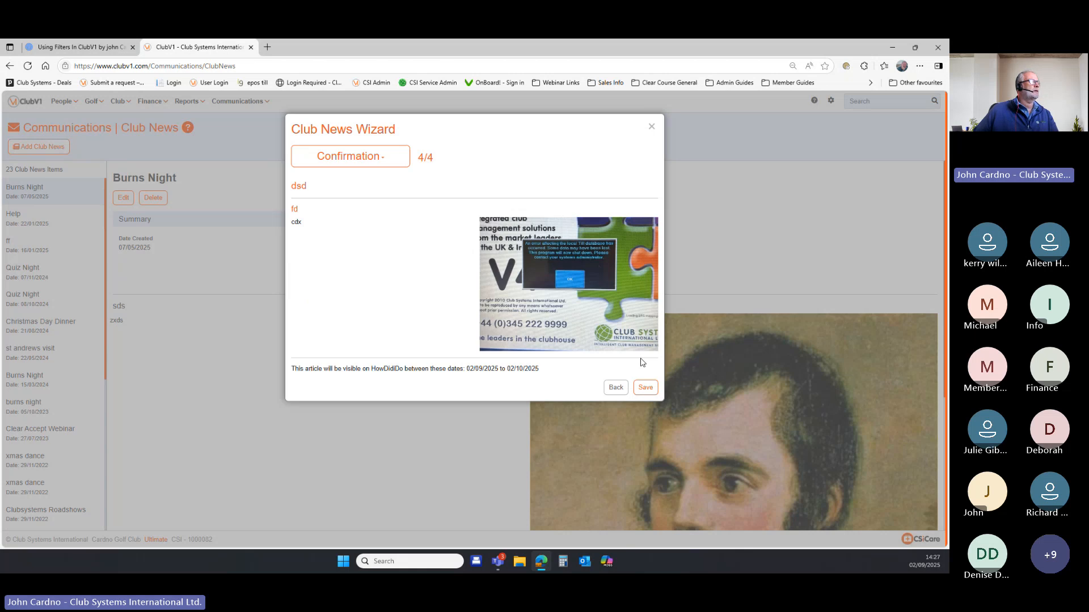
left_click(643, 387)
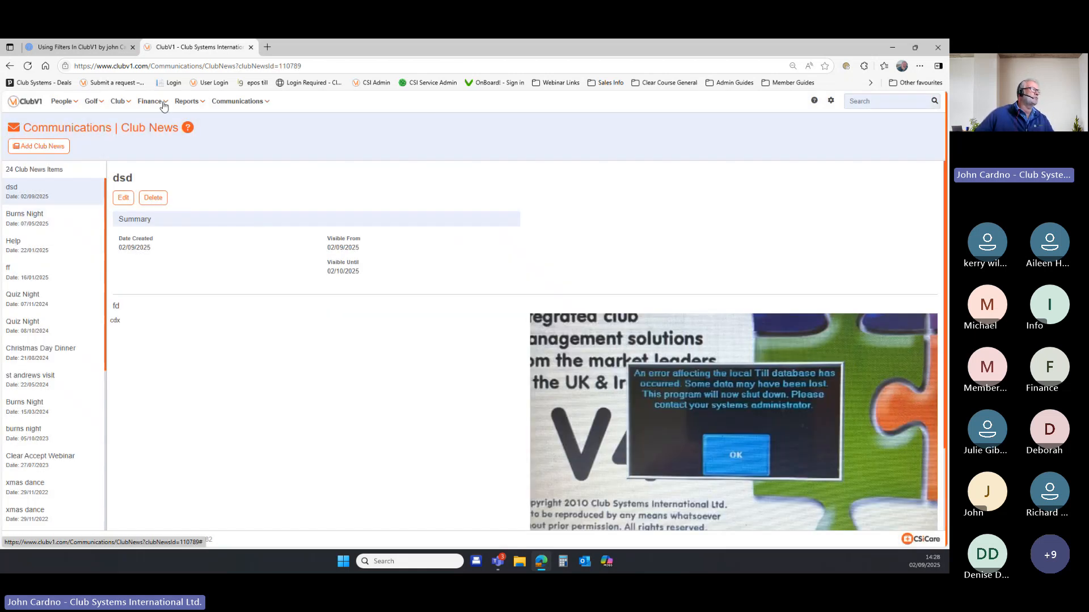
Create and save a templated newsletter with the subject 'sept2025'.
left_click(233, 102)
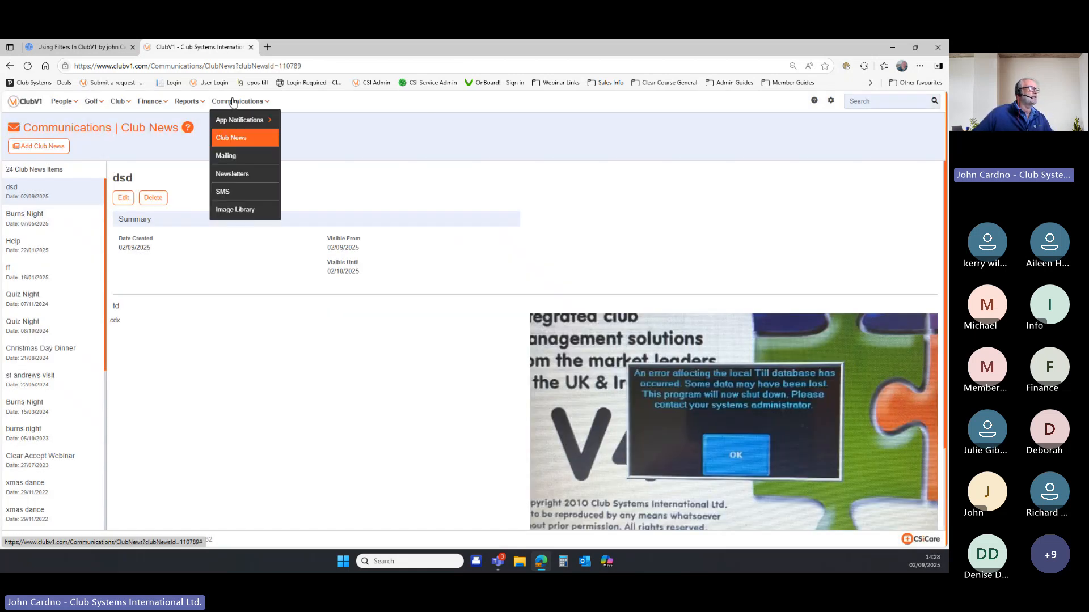
left_click(257, 177)
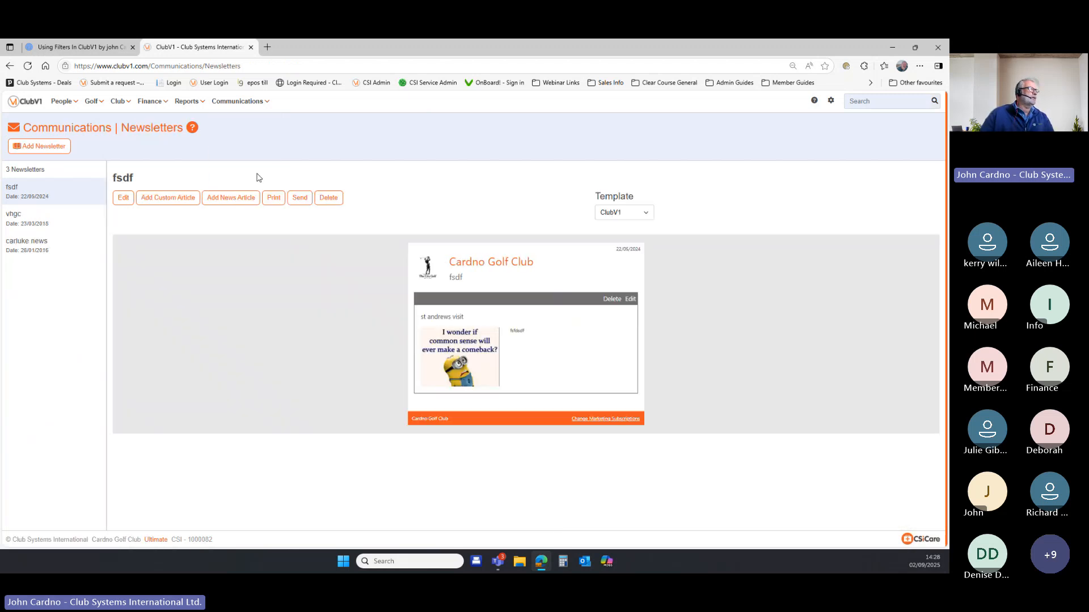
left_click(40, 147)
left_click(309, 165)
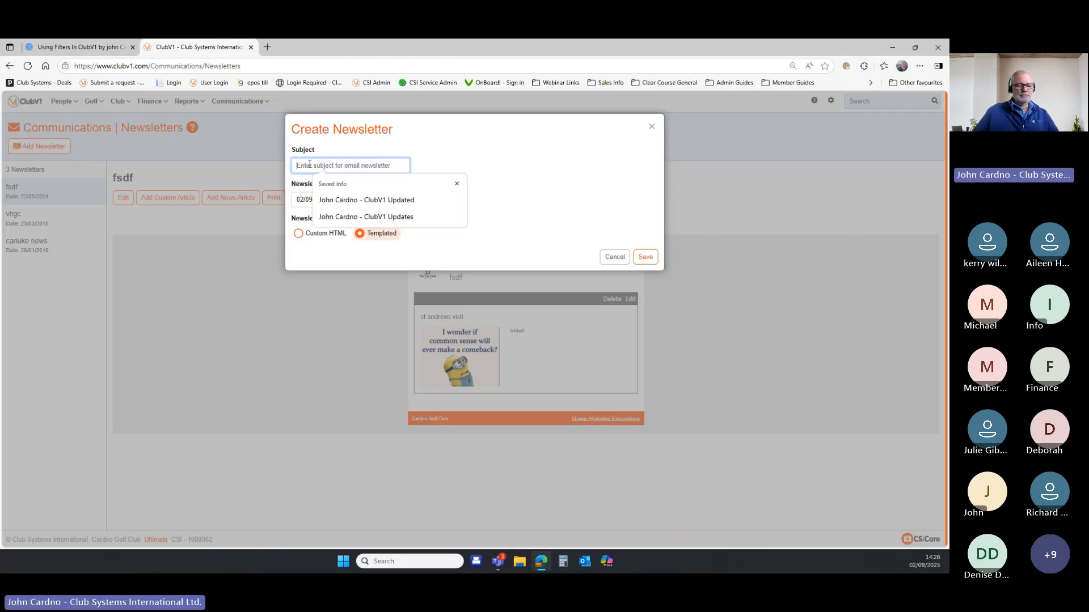
type("sept2025")
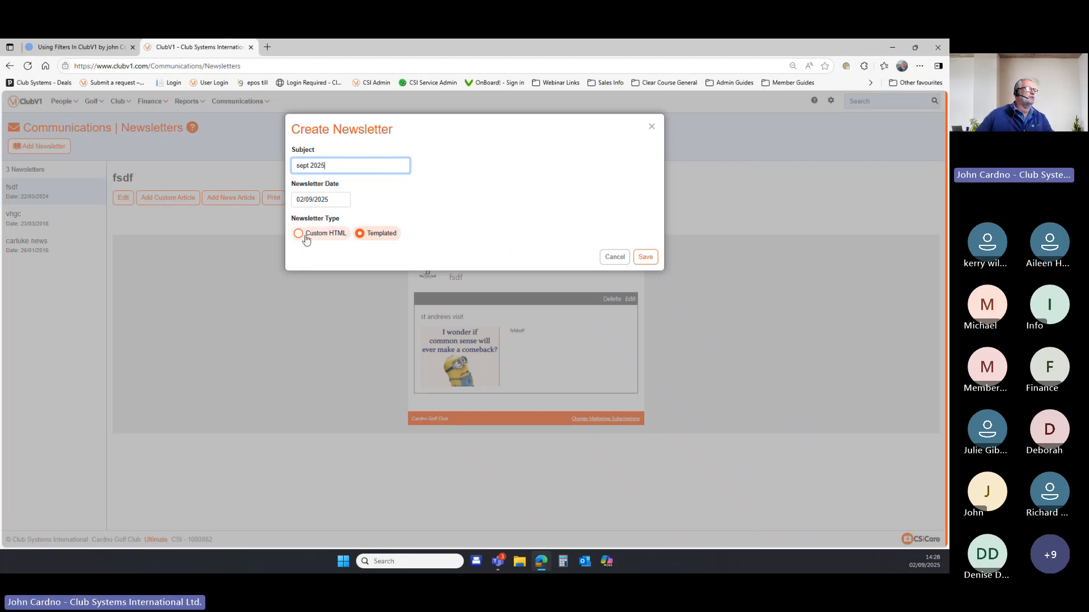
left_click(299, 235)
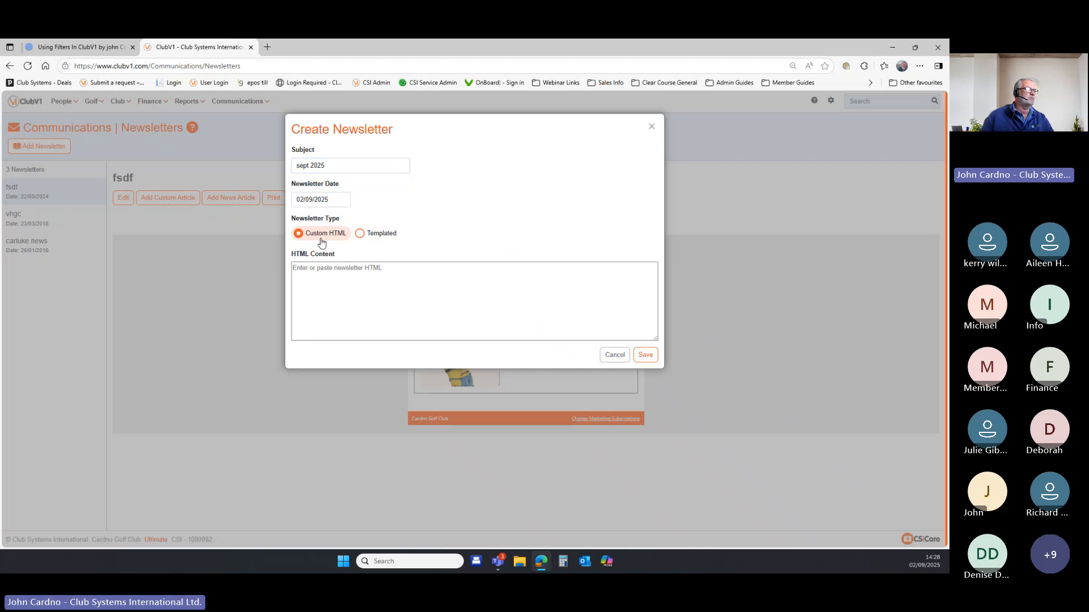
left_click(322, 268)
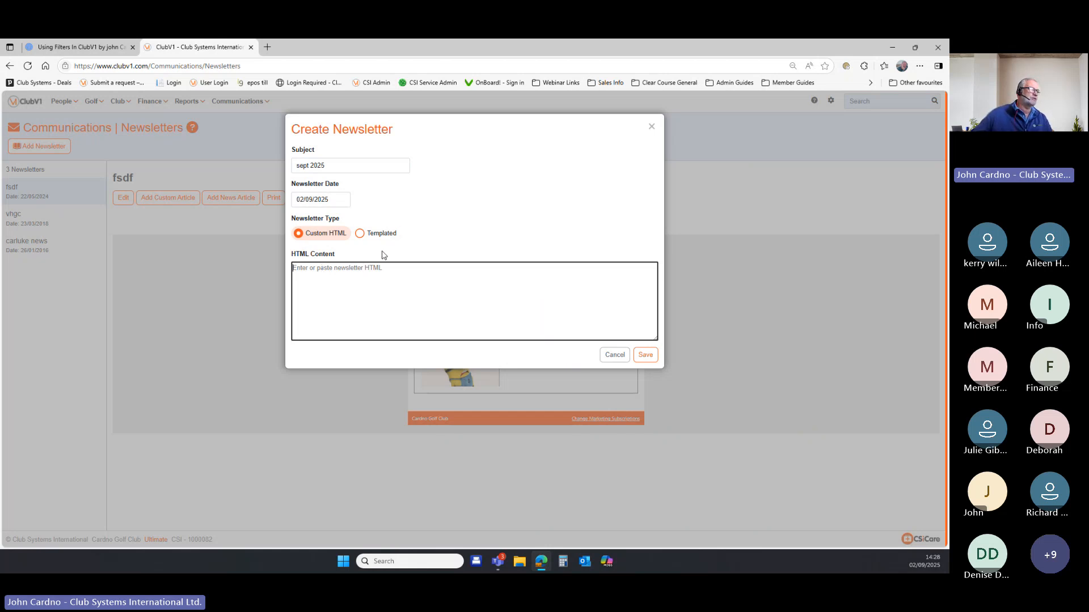
left_click(359, 233)
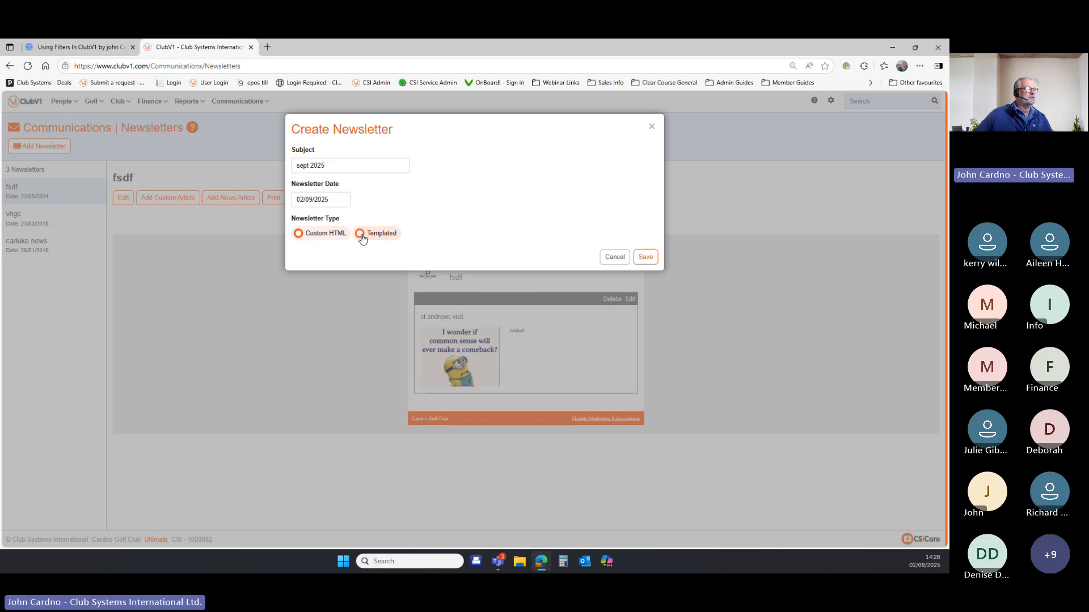
left_click(649, 259)
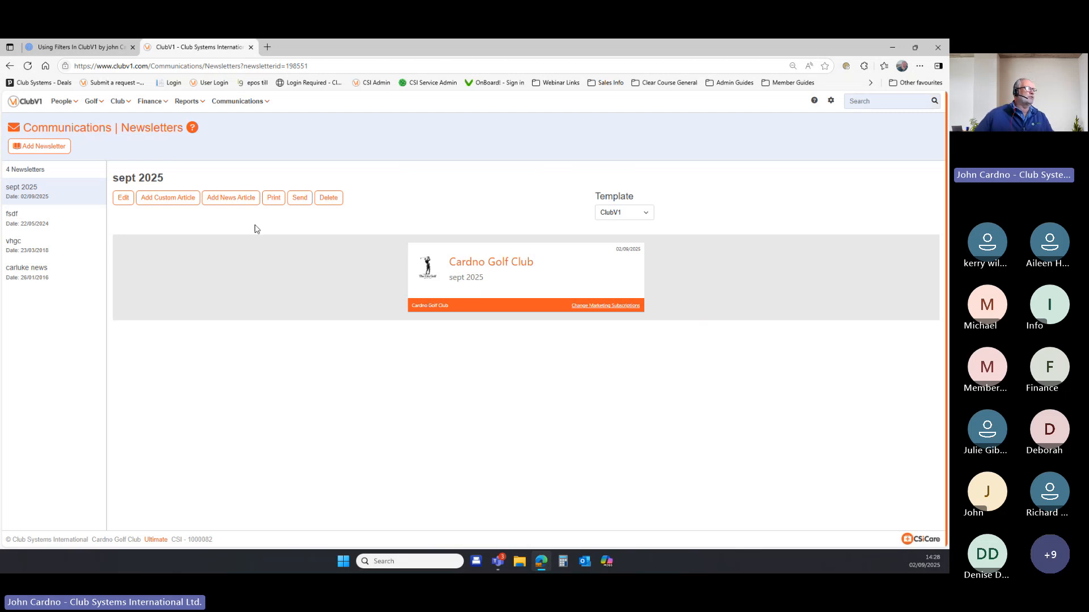
Add the Quiz Night news item as an article in the newsletter.
left_click(227, 200)
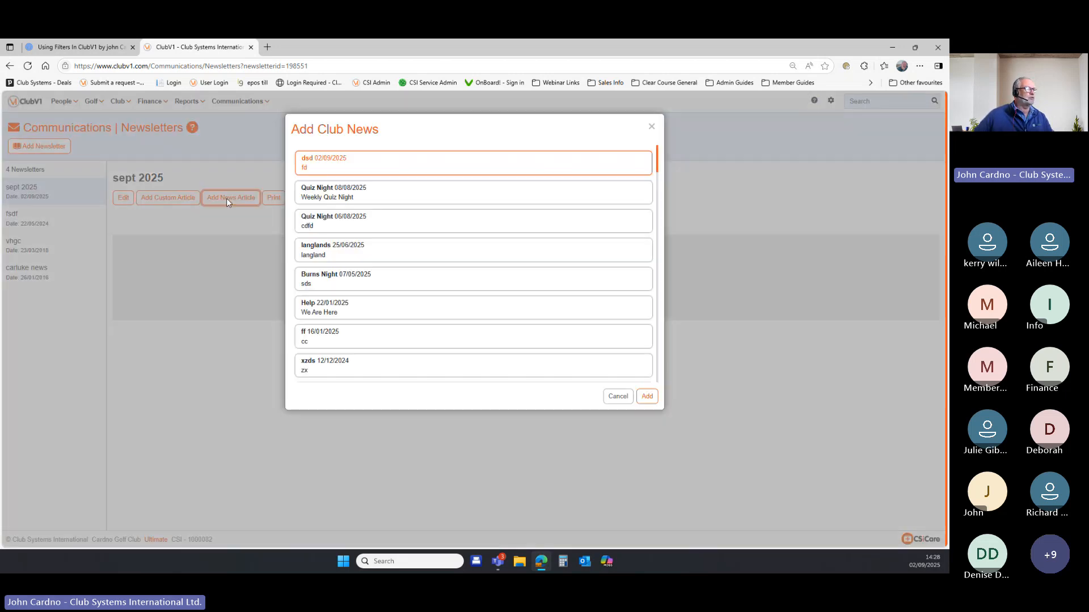
left_click(348, 187)
left_click(647, 396)
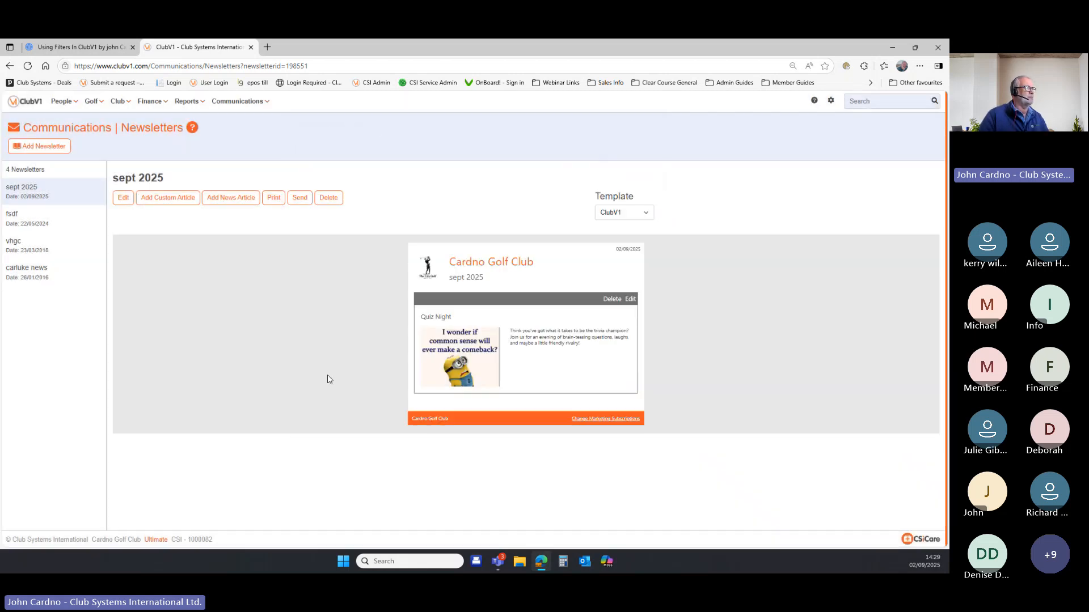
Open sending, remove the Balance and Gender filters, and apply the All Members saved filter.
left_click(298, 198)
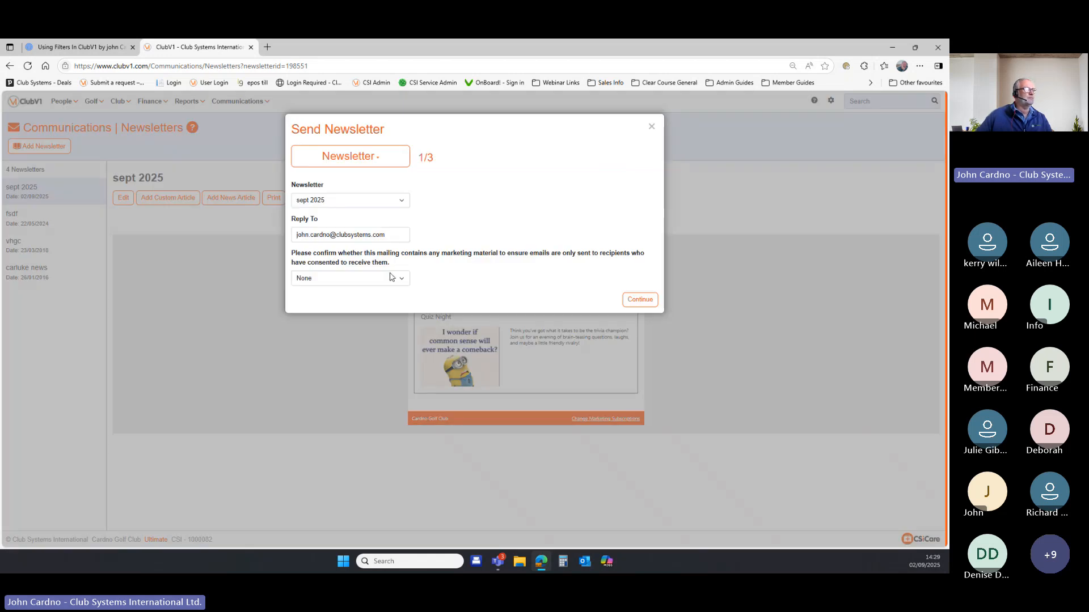
left_click(637, 300)
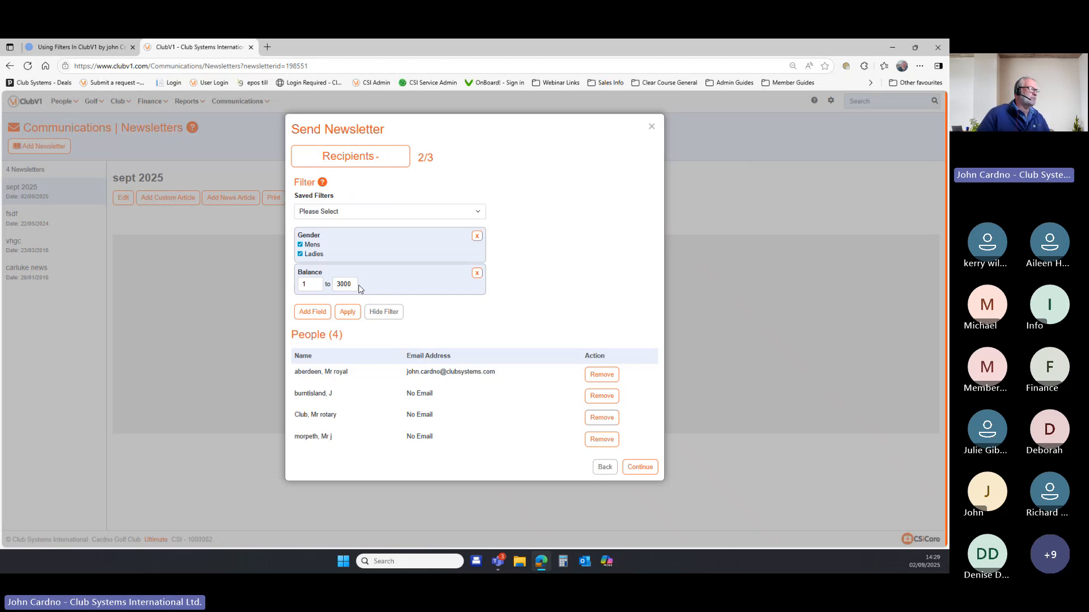
left_click(477, 273)
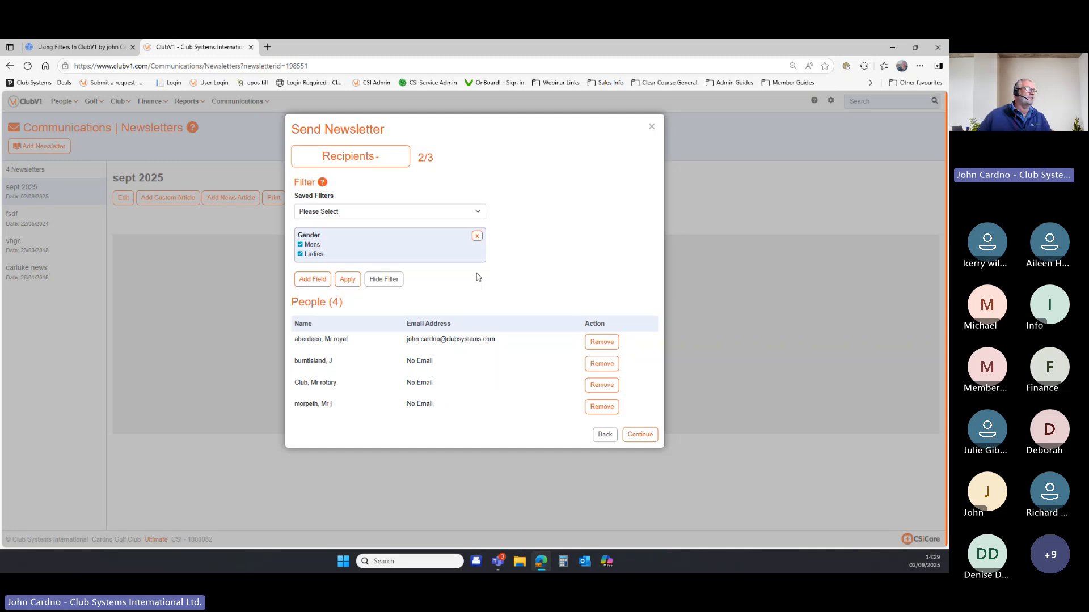
left_click(478, 236)
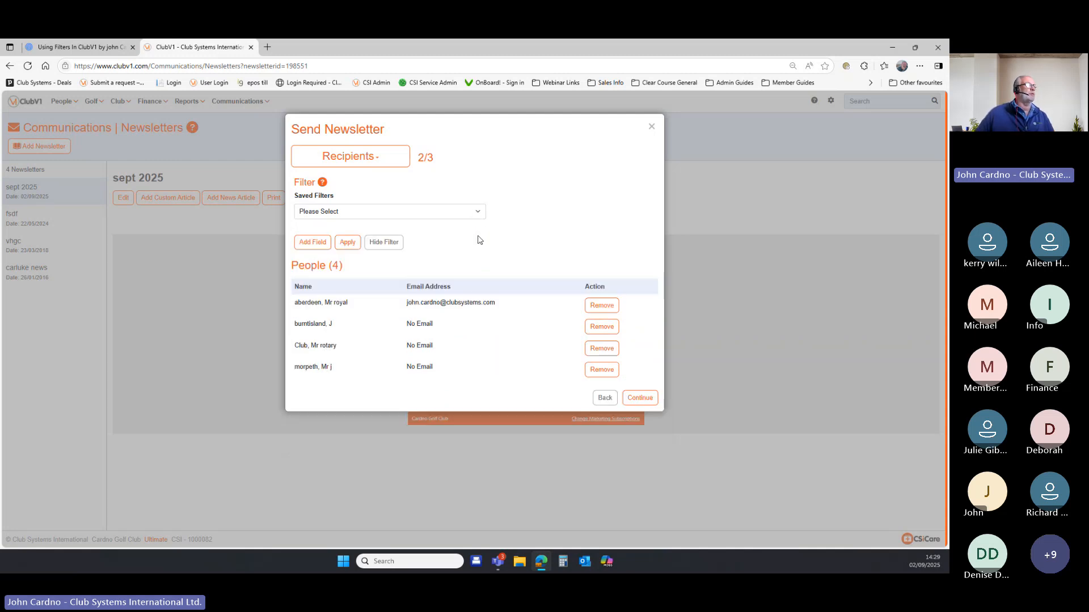
left_click(477, 213)
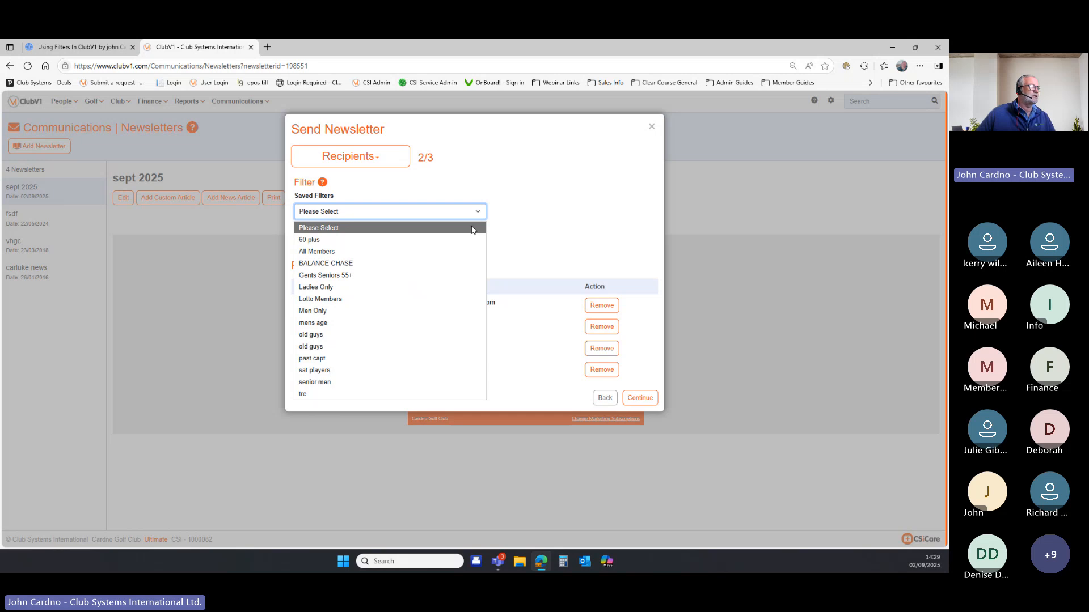
left_click(472, 228)
left_click(470, 216)
left_click(437, 251)
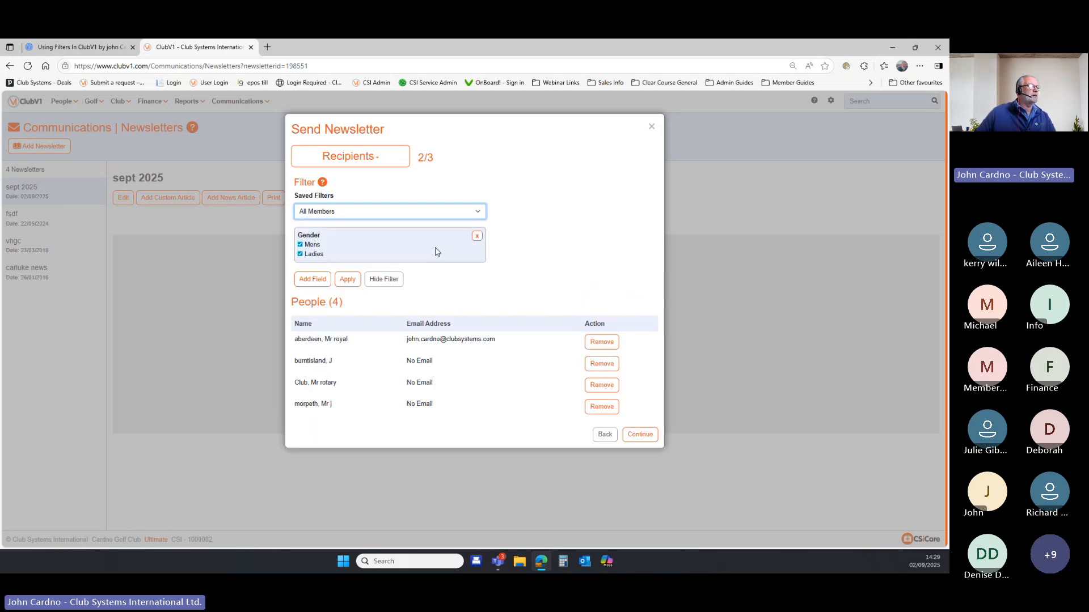
Try a Handicap Index filter, close without sending, and advance Prezi to For More Info.
left_click(312, 279)
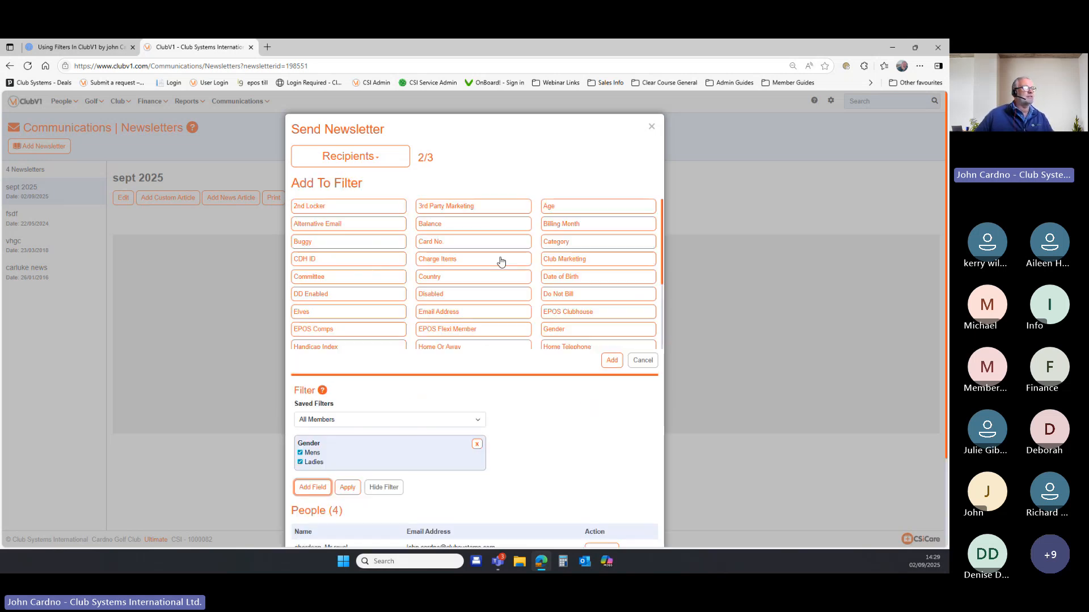
scroll(501, 261, "down", 2)
left_click(374, 250)
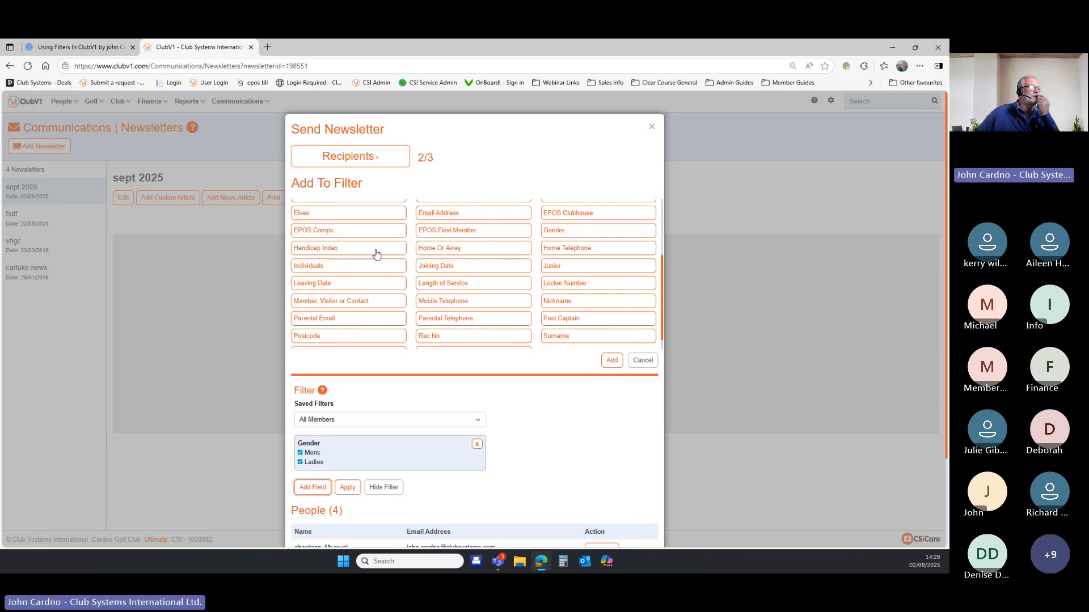
left_click(613, 360)
left_click(348, 311)
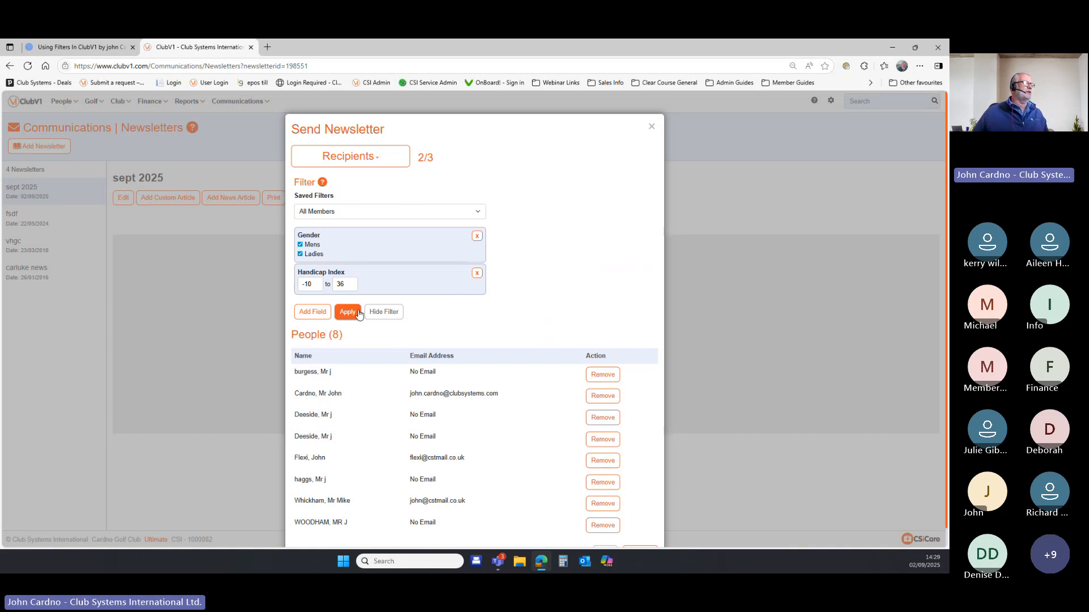
left_click(651, 127)
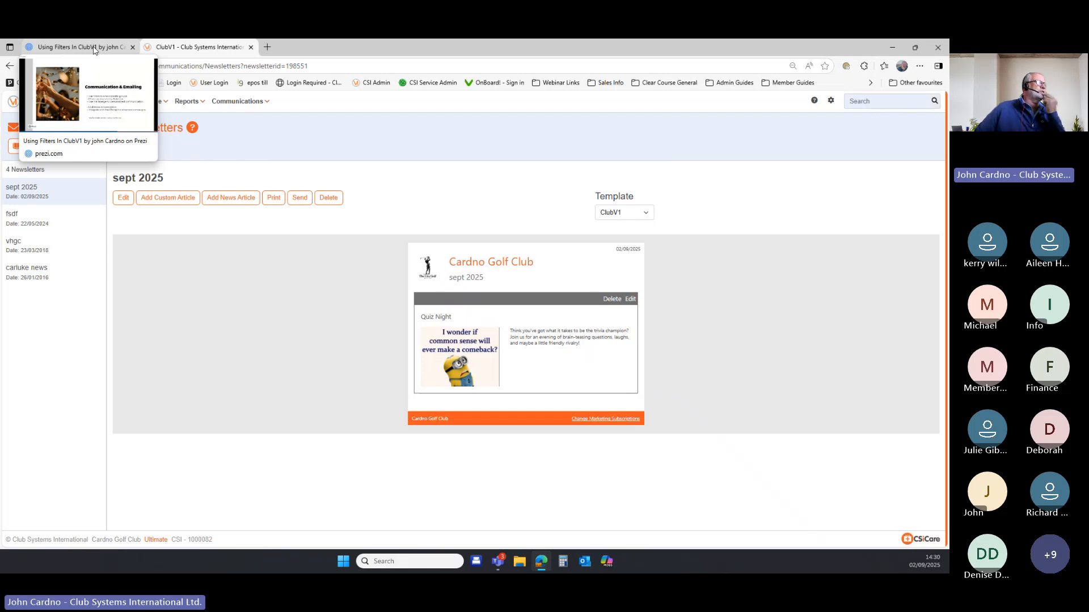
left_click(94, 51)
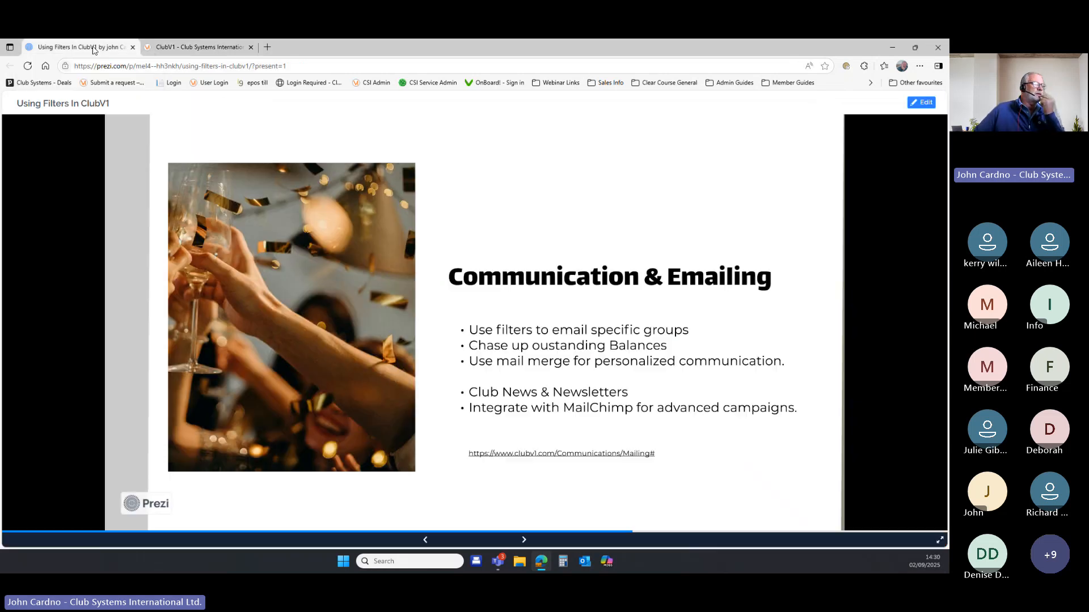
left_click(525, 541)
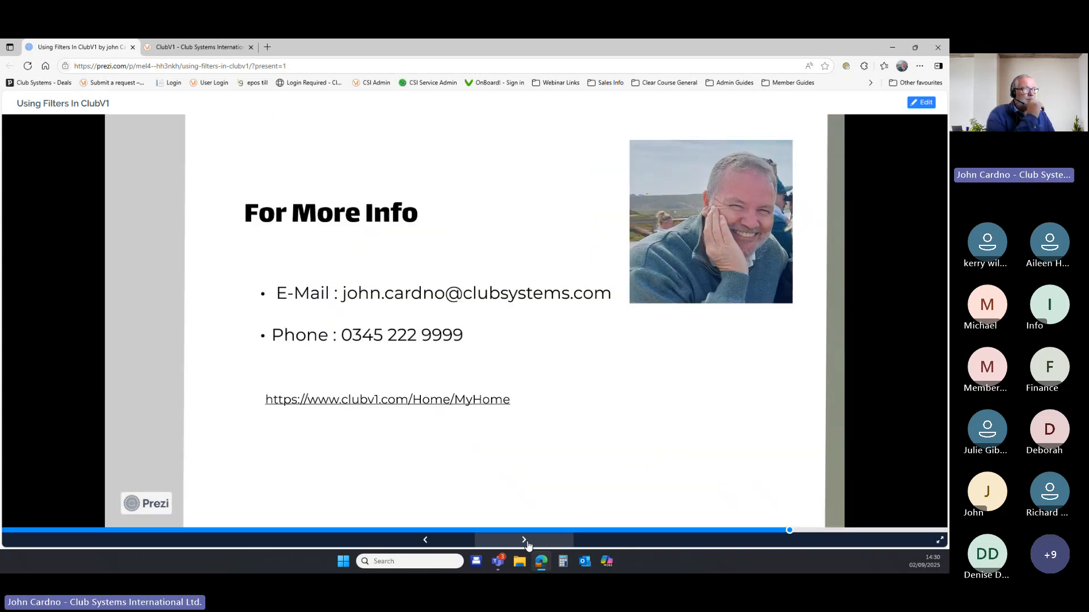